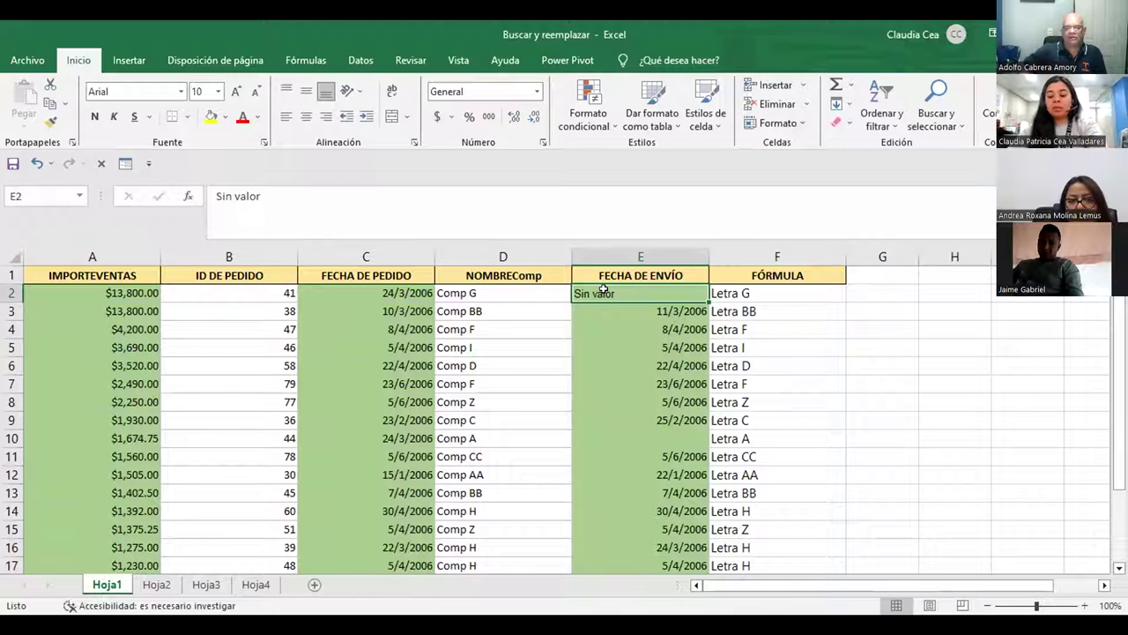
Clear the "Sin valor" text from cells E2 and E21 in the FECHA DE ENVÍO column.
{"action": "left_click", "coordinate": [625, 402]}
{"action": "scroll", "coordinate": [617, 410], "scroll_direction": "down", "scroll_amount": 4}
{"action": "left_click", "coordinate": [603, 420]}
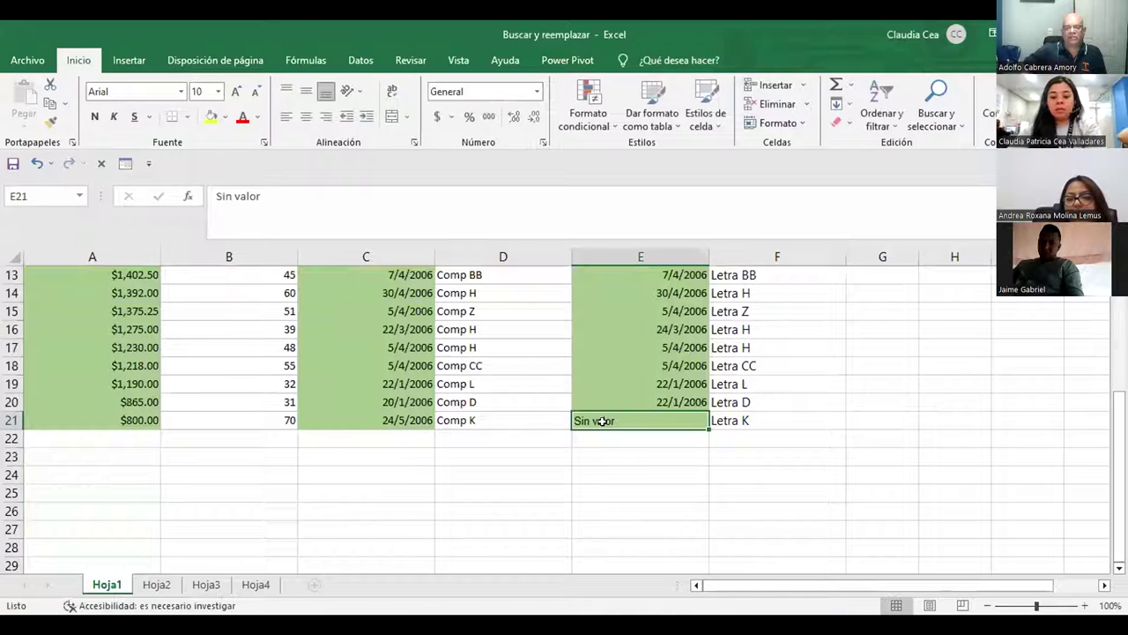
{"action": "key", "text": "F2"}
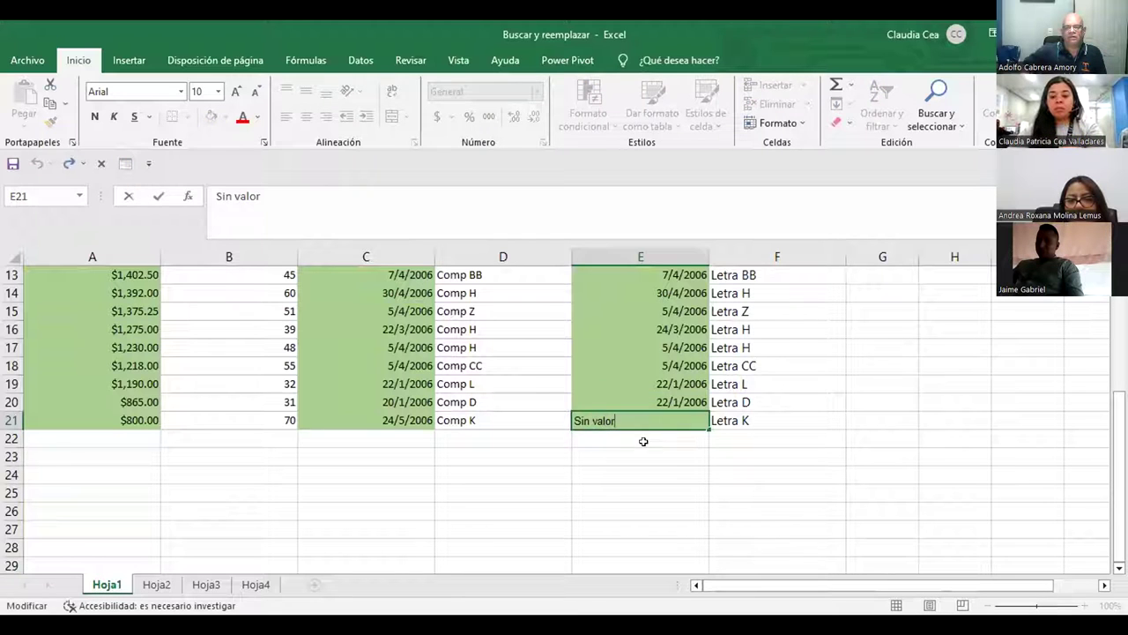
{"action": "key", "text": "Return"}
{"action": "left_click", "coordinate": [637, 419]}
{"action": "key", "text": "Delete"}
{"action": "left_click", "coordinate": [641, 474]}
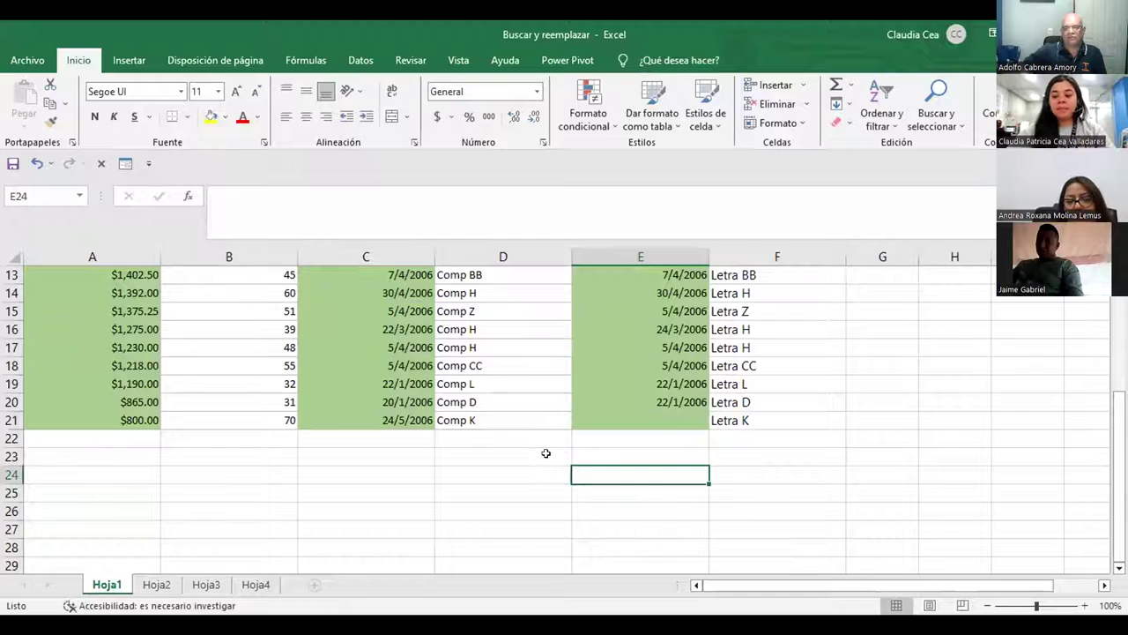
{"action": "scroll", "coordinate": [545, 453], "scroll_direction": "up", "scroll_amount": 4}
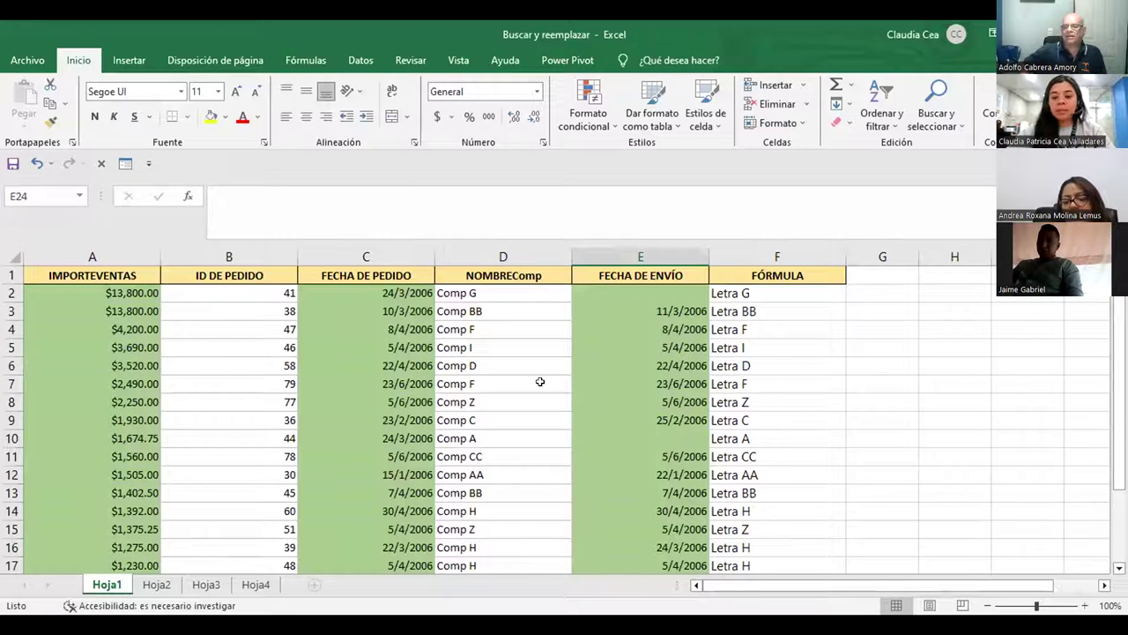
{"action": "scroll", "coordinate": [136, 428], "scroll_direction": "down", "scroll_amount": 1}
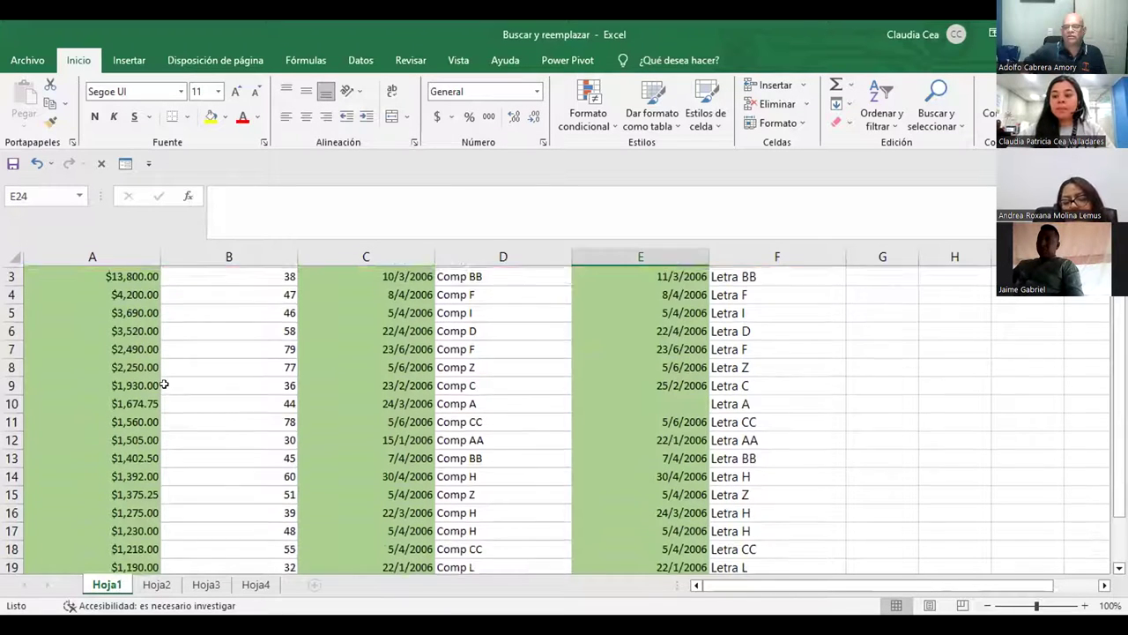
{"action": "scroll", "coordinate": [170, 400], "scroll_direction": "up", "scroll_amount": 1}
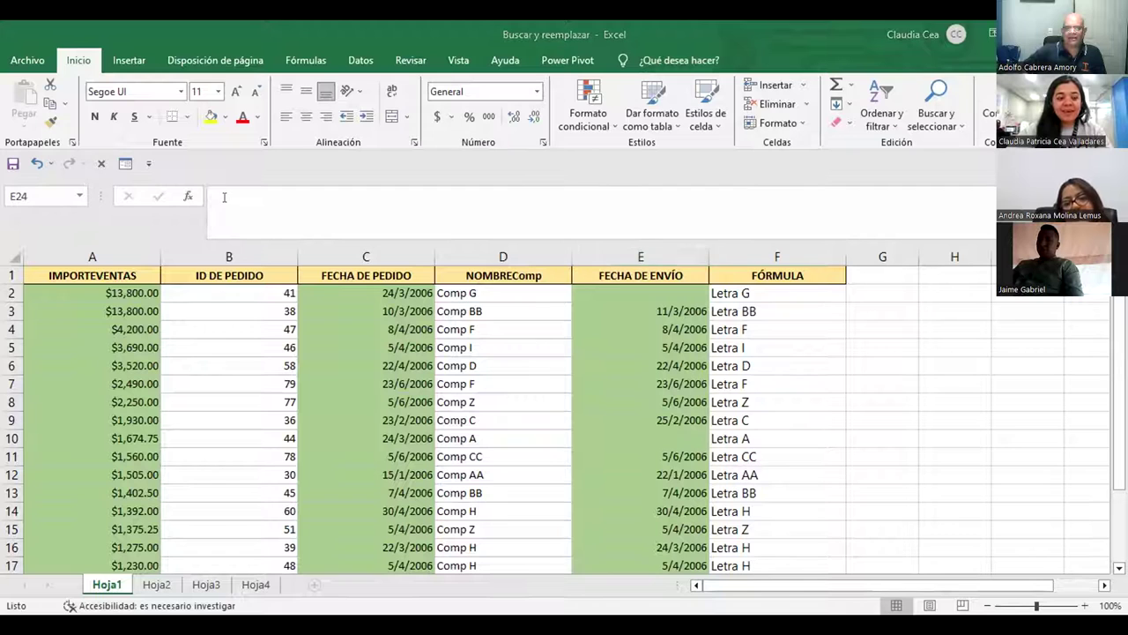
{"action": "left_click", "coordinate": [34, 191]}
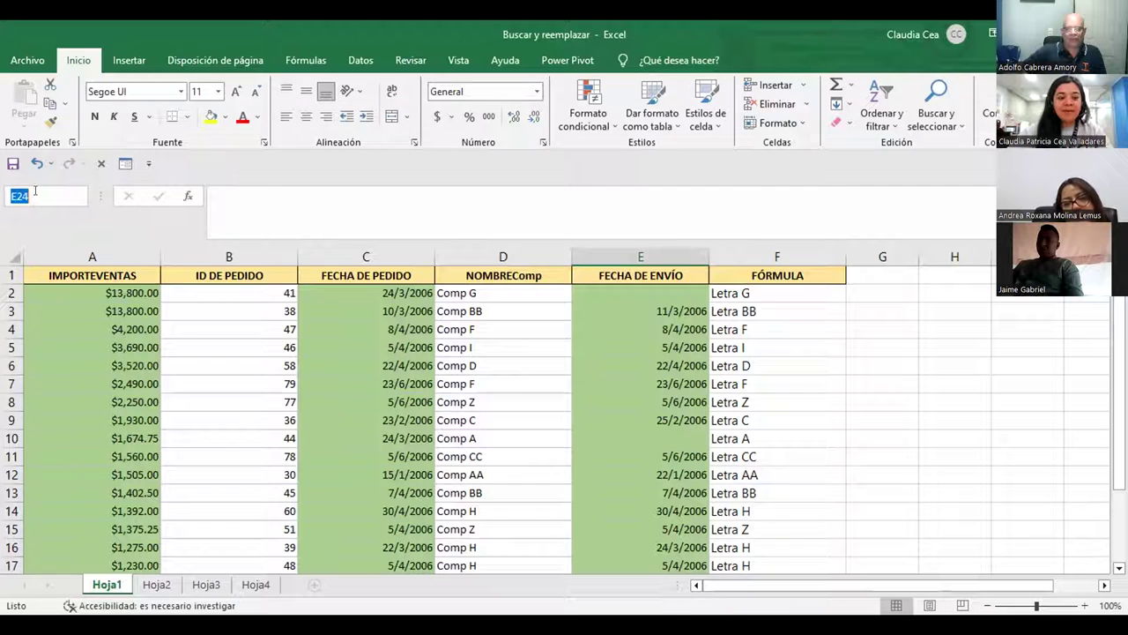
{"action": "key", "text": "Return"}
{"action": "left_click", "coordinate": [276, 198]}
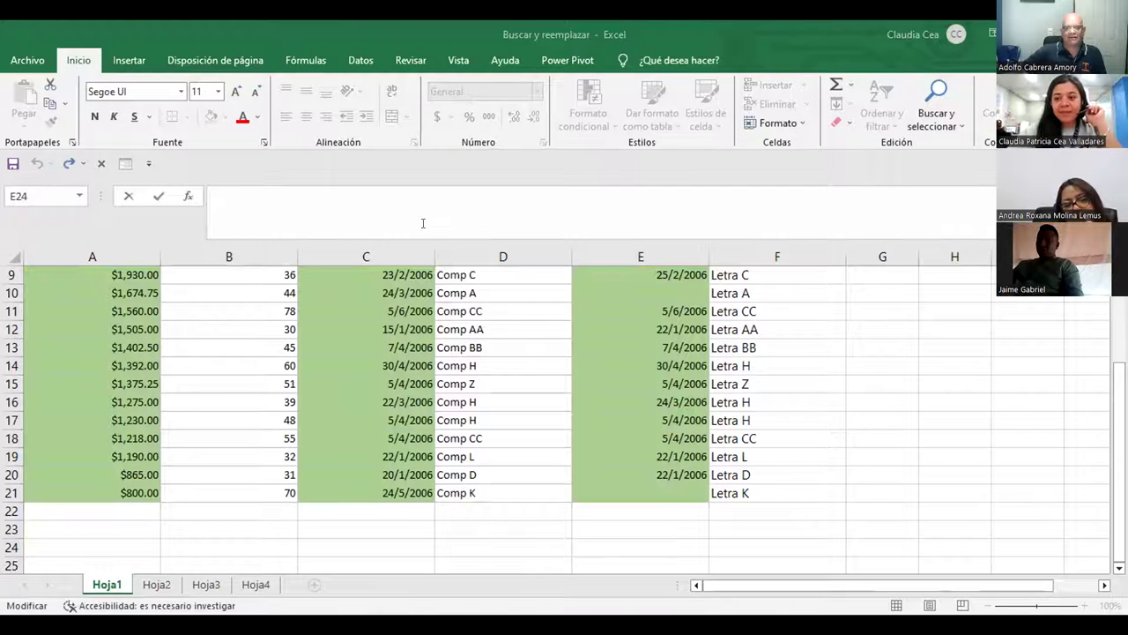
{"action": "left_click", "coordinate": [941, 93]}
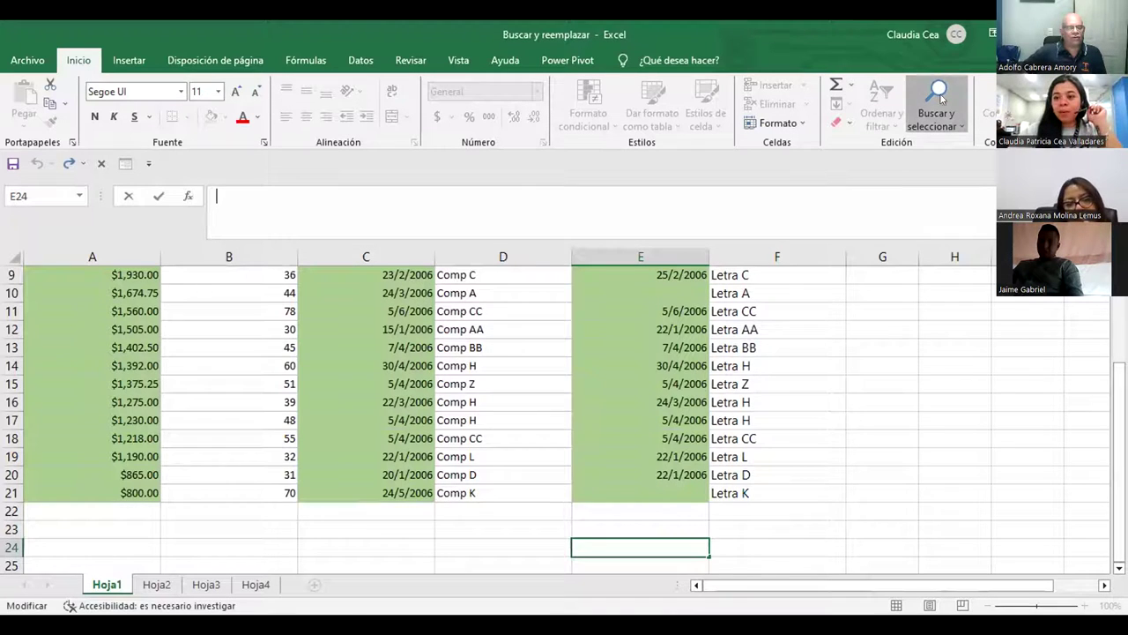
{"action": "scroll", "coordinate": [657, 356], "scroll_direction": "up", "scroll_amount": 3}
{"action": "left_click", "coordinate": [500, 368]}
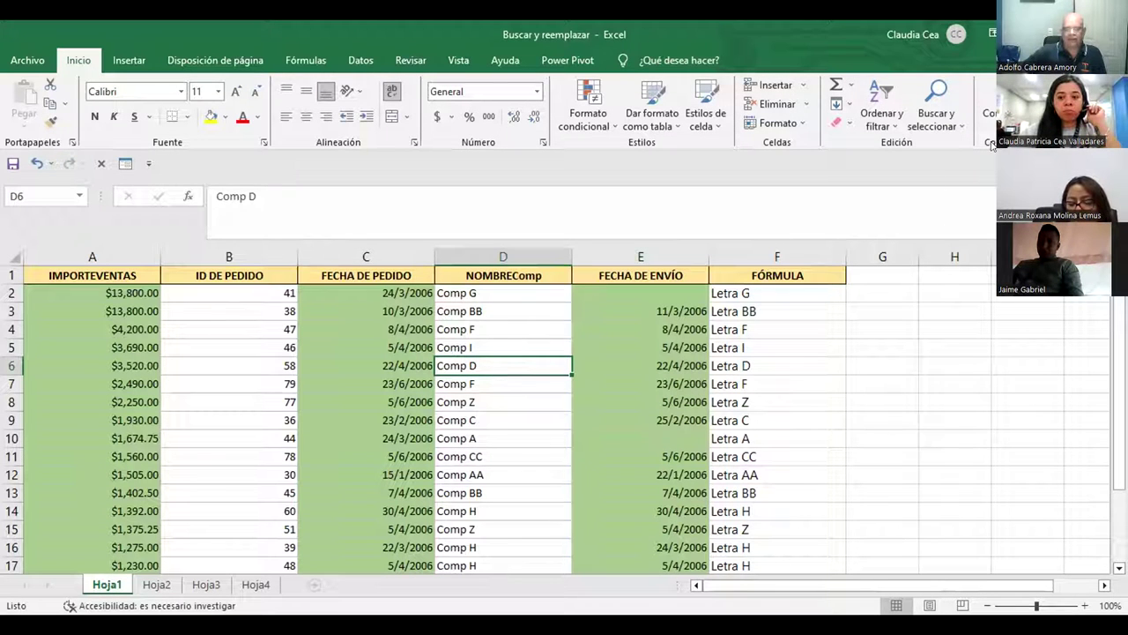
{"action": "left_click", "coordinate": [941, 97]}
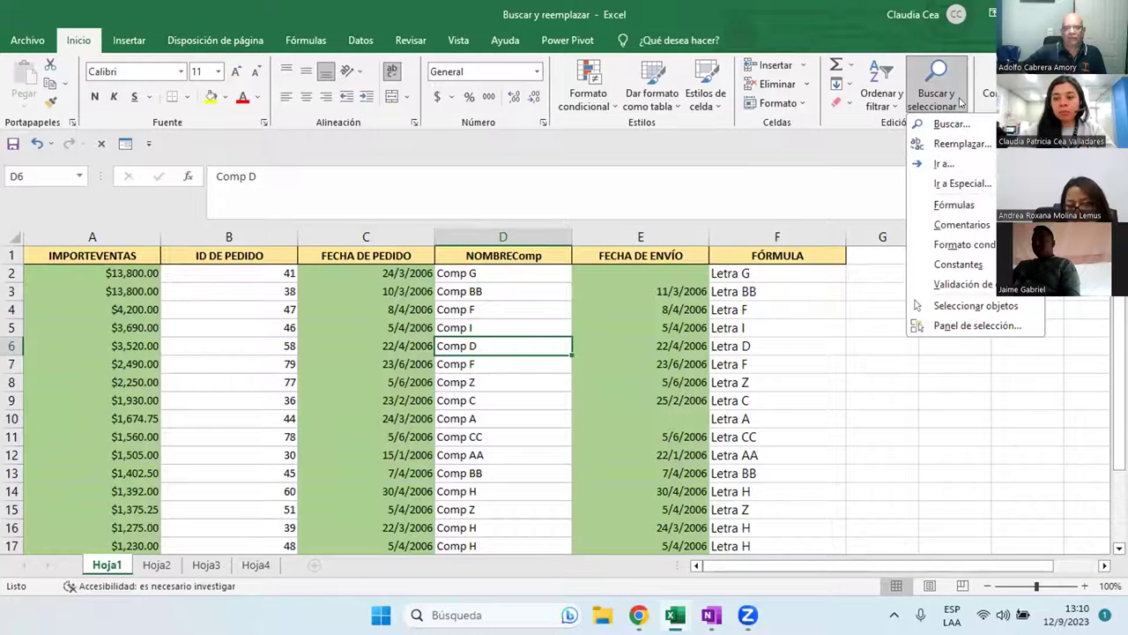
{"action": "left_click", "coordinate": [951, 124]}
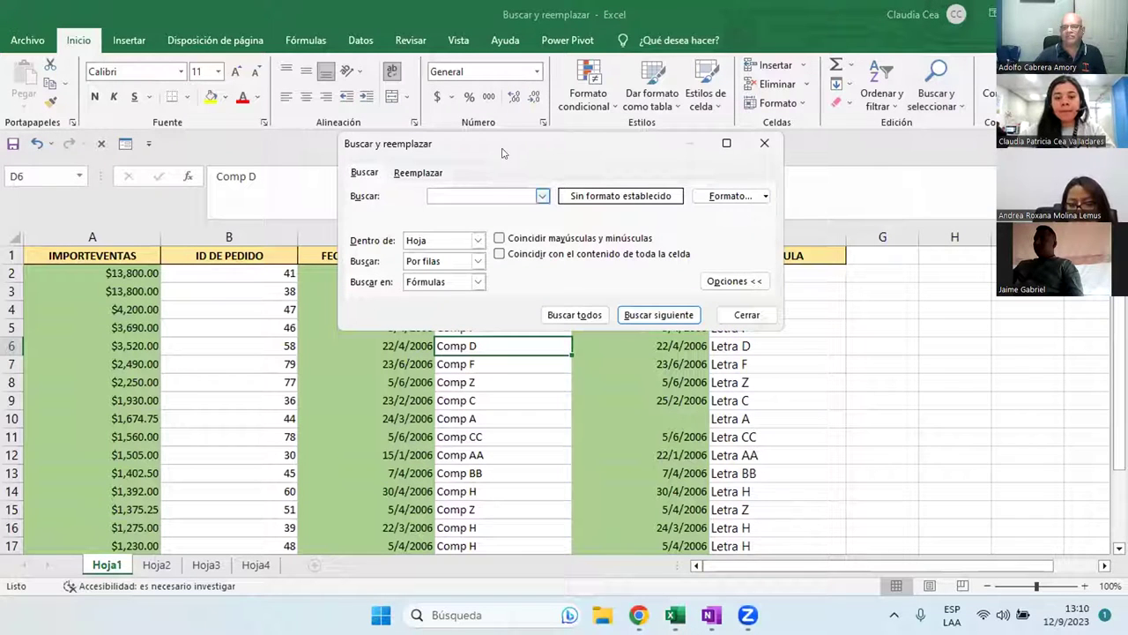
{"action": "left_click_drag", "start_coordinate": [508, 143], "coordinate": [580, 237]}
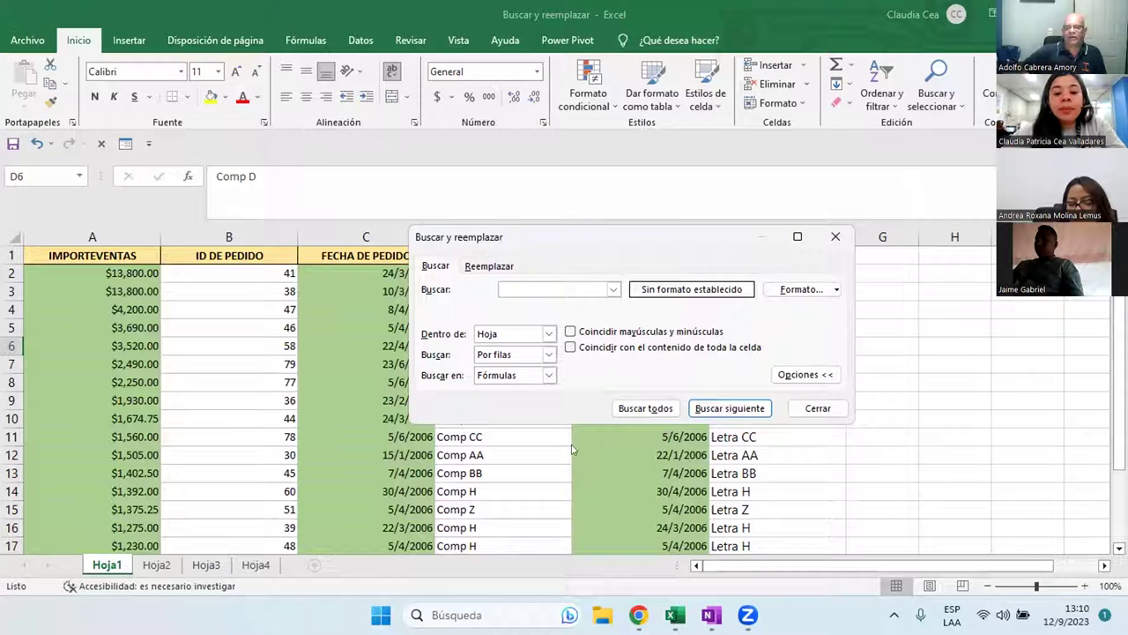
{"action": "left_click", "coordinate": [835, 236]}
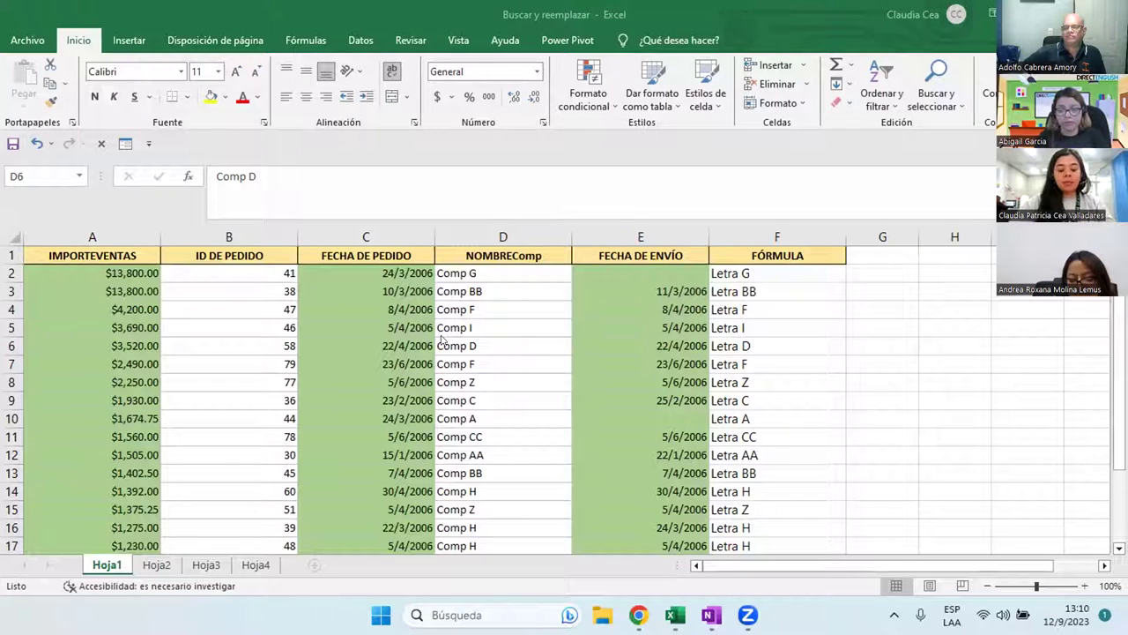
Search the sheet for the next occurrence of "compañía" and dismiss the message.
{"action": "left_click", "coordinate": [562, 167]}
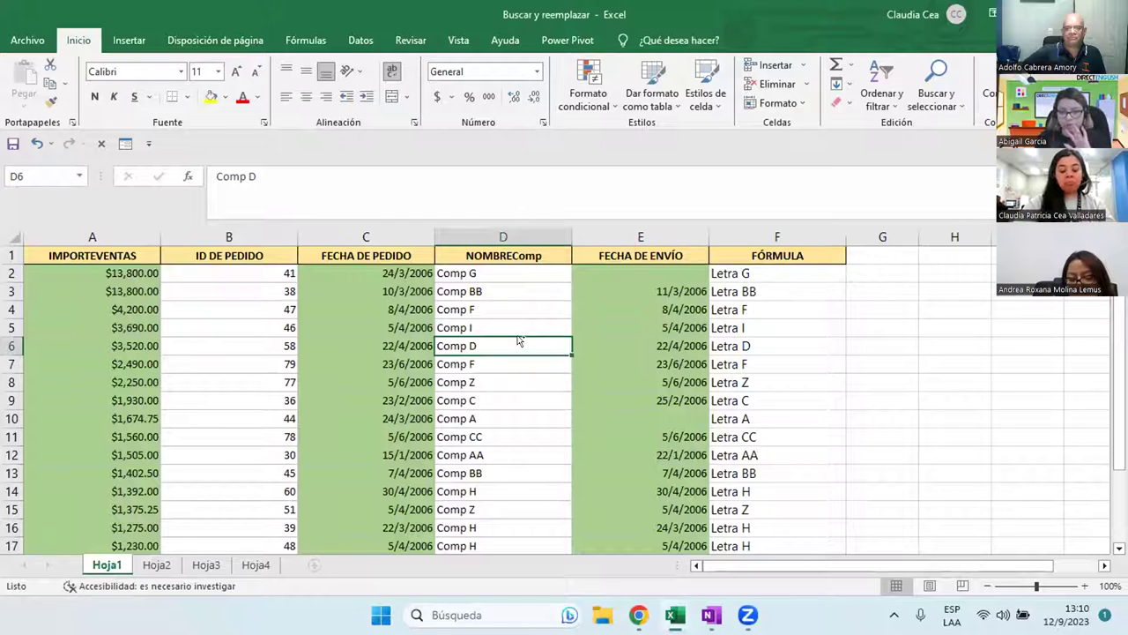
{"action": "key", "text": "ctrl+b"}
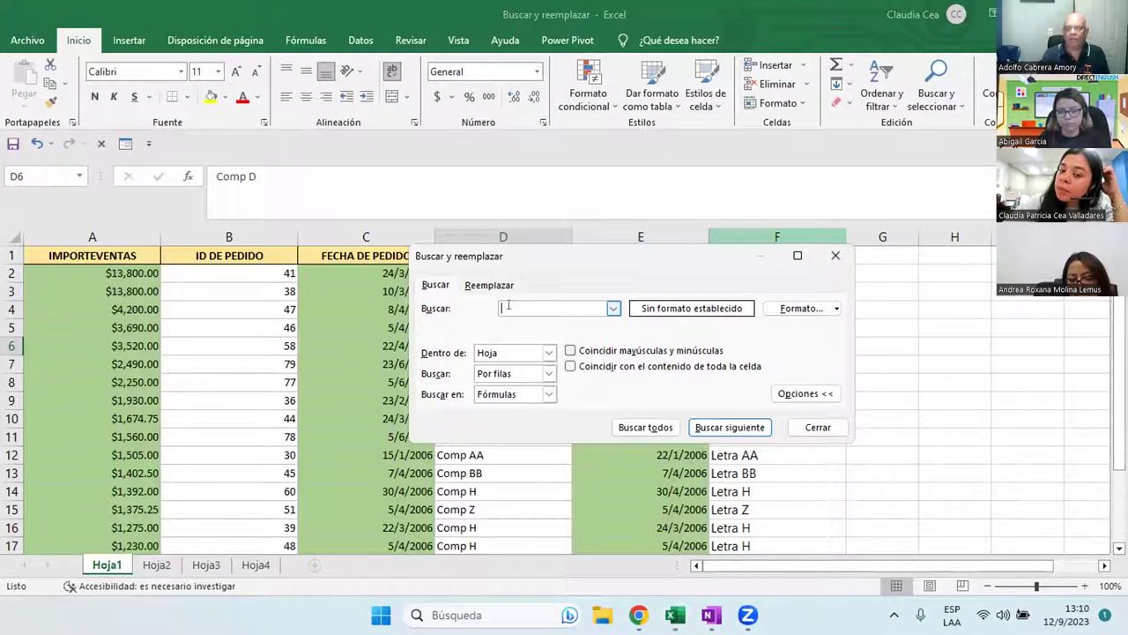
{"action": "type", "text": "compañia"}
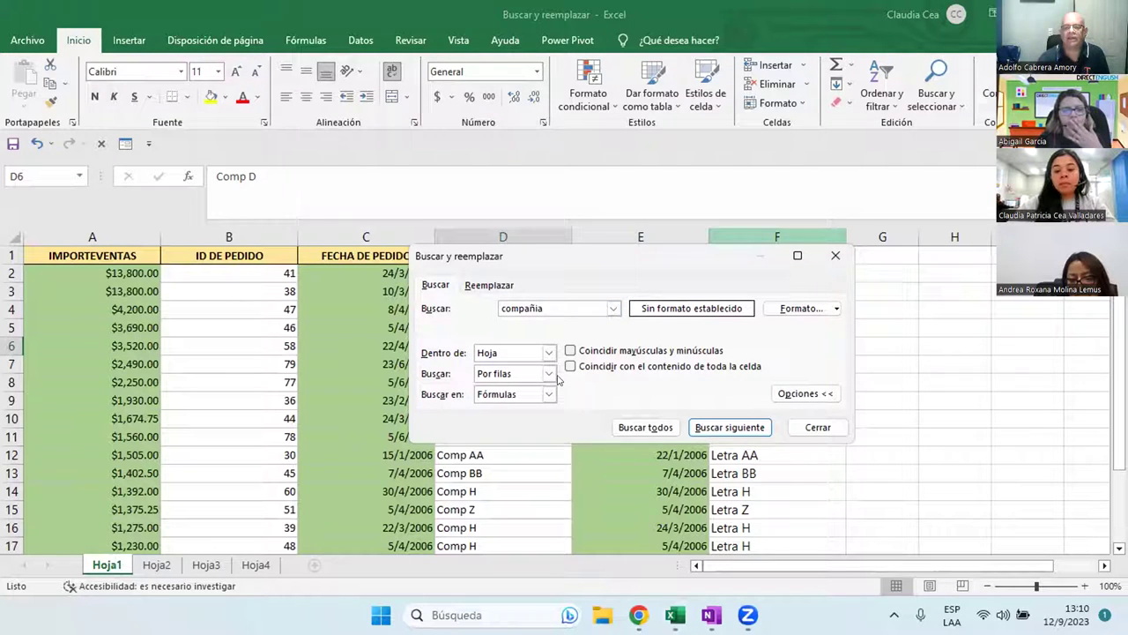
{"action": "key", "text": "BackSpace"}
{"action": "key", "text": "BackSpace"}
{"action": "type", "text": "ia"}
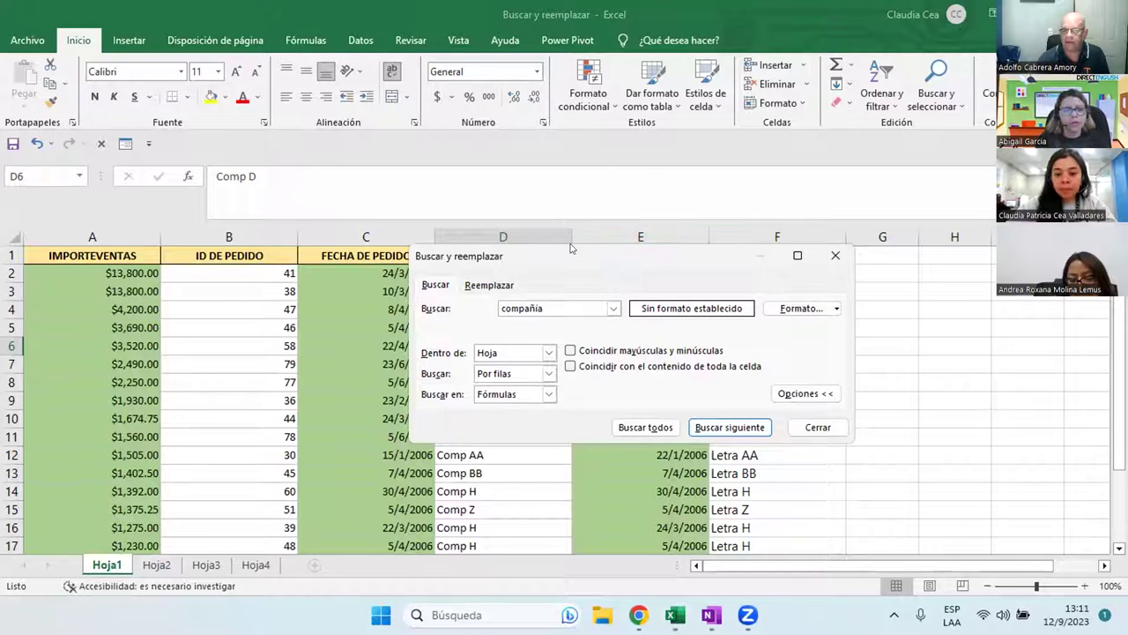
{"action": "left_click_drag", "start_coordinate": [571, 249], "coordinate": [496, 154]}
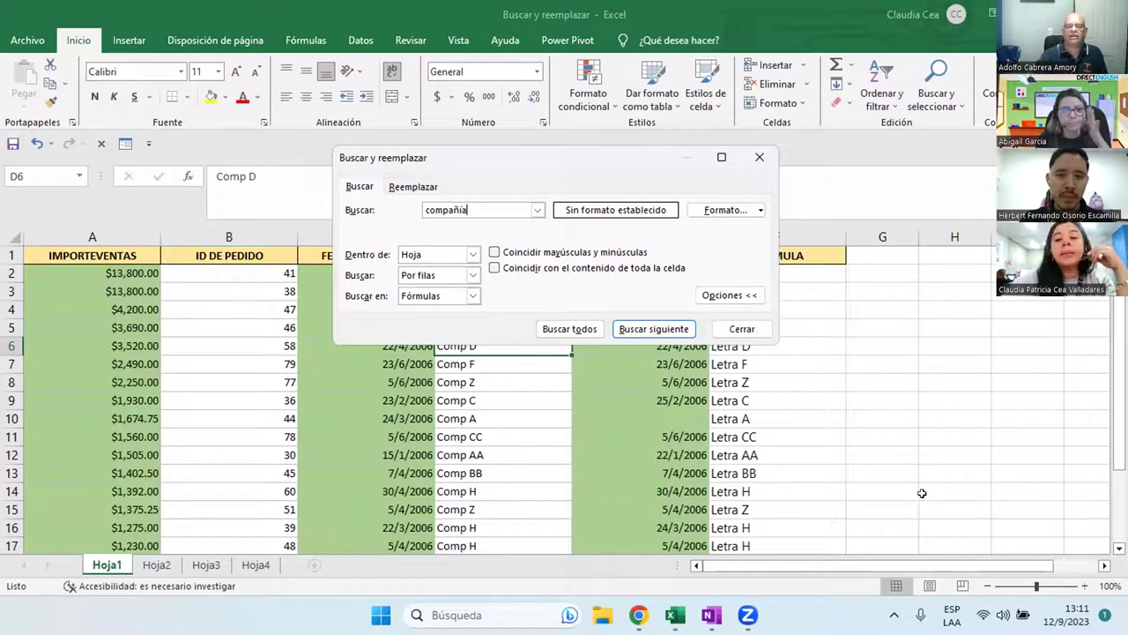
{"action": "left_click", "coordinate": [629, 327]}
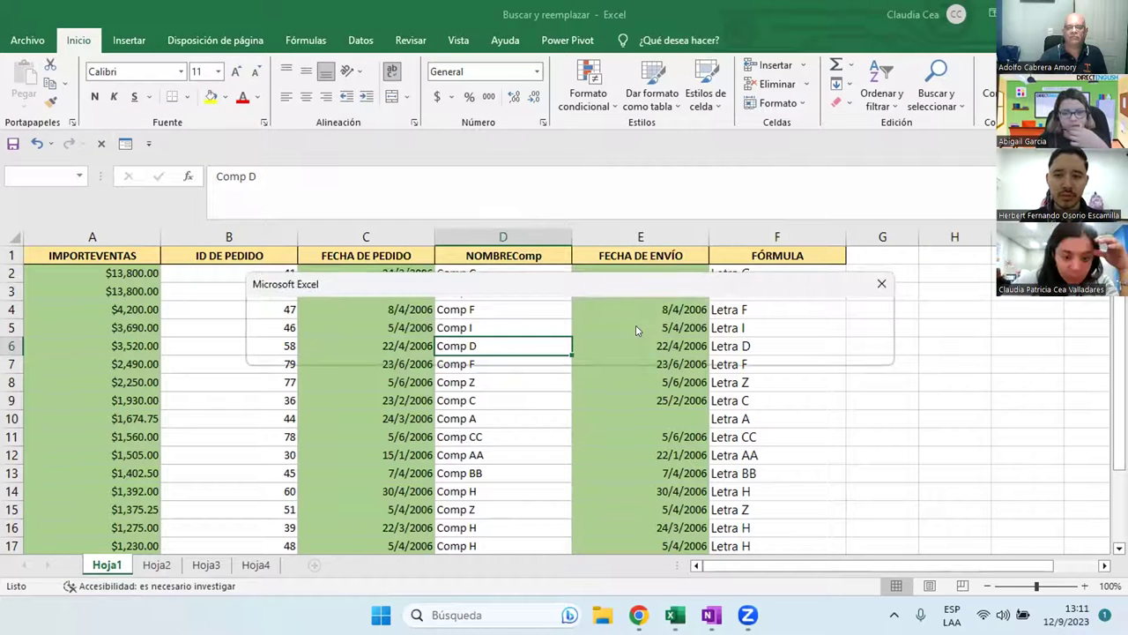
{"action": "left_click_drag", "start_coordinate": [597, 284], "coordinate": [563, 325]}
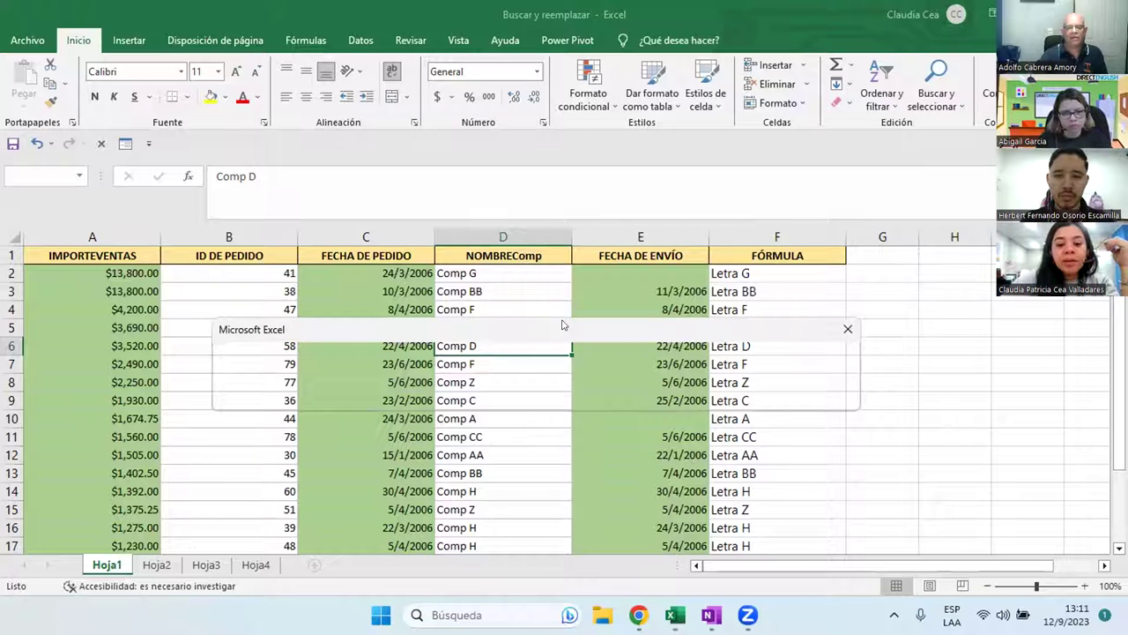
{"action": "left_click_drag", "start_coordinate": [563, 326], "coordinate": [556, 314]}
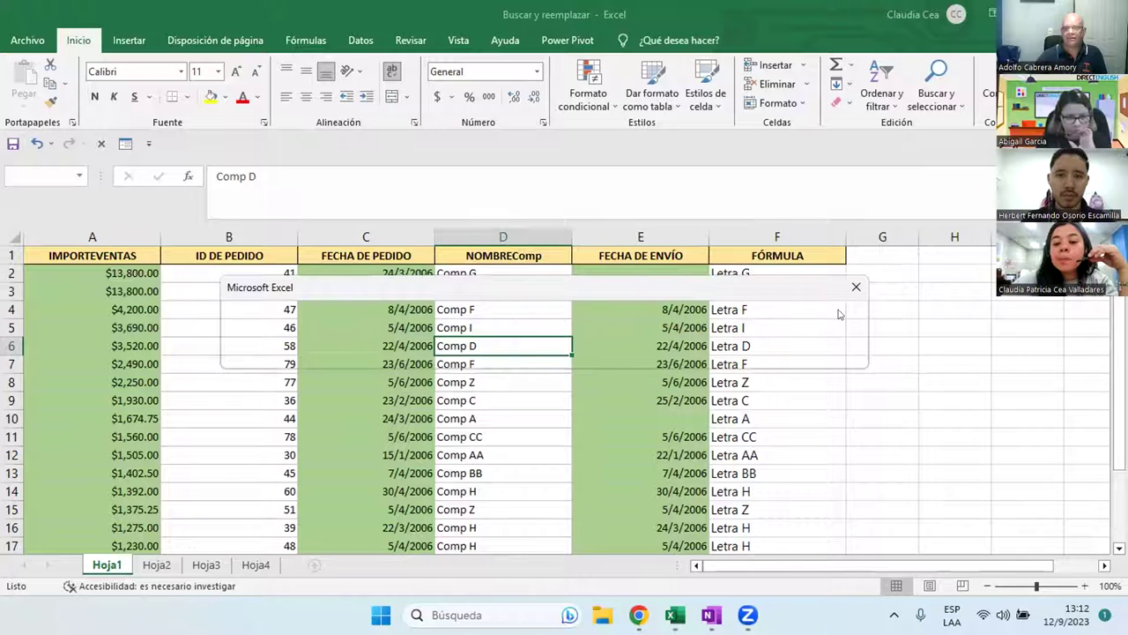
{"action": "left_click", "coordinate": [853, 288]}
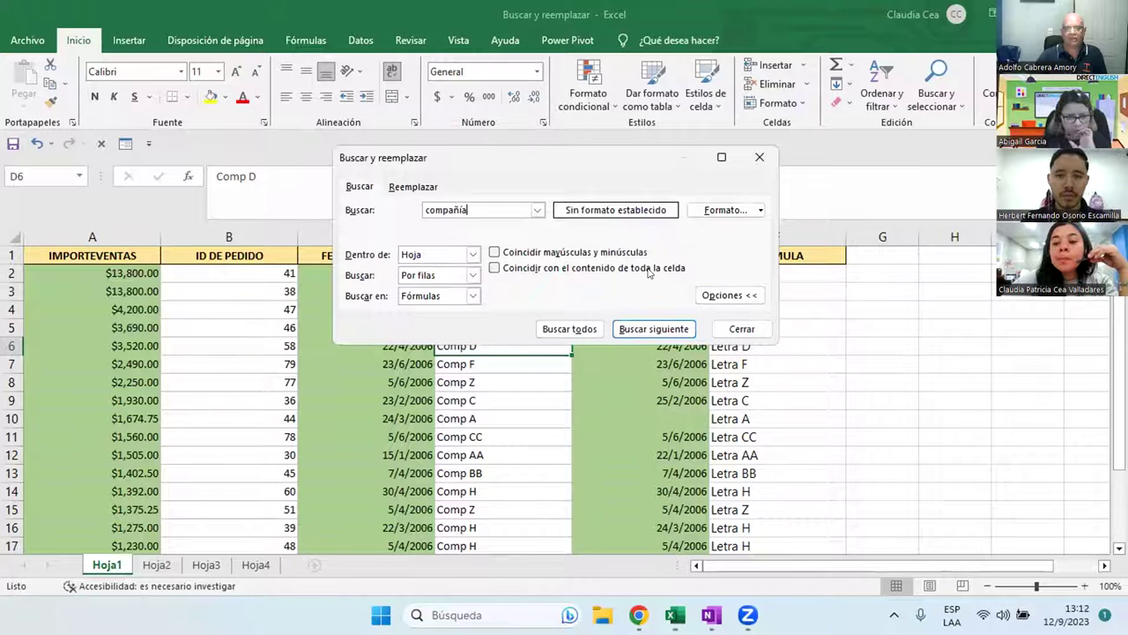
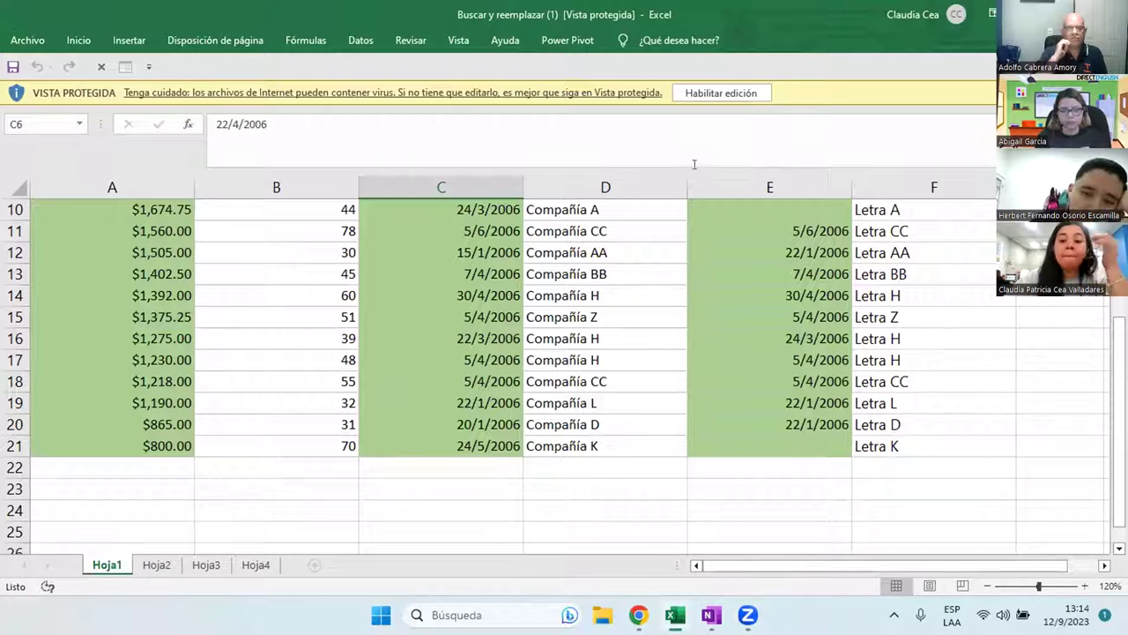
Enable editing in the protected workbook and shrink the formula bar to a single line.
{"action": "left_click", "coordinate": [716, 90]}
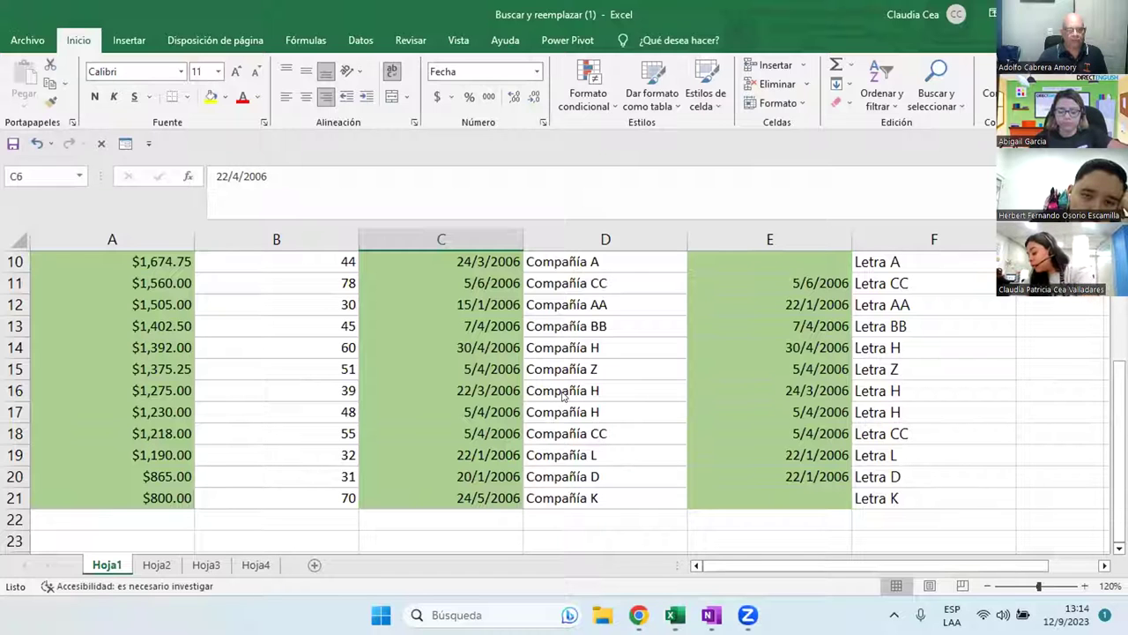
{"action": "scroll", "coordinate": [336, 443], "scroll_direction": "up", "scroll_amount": 3}
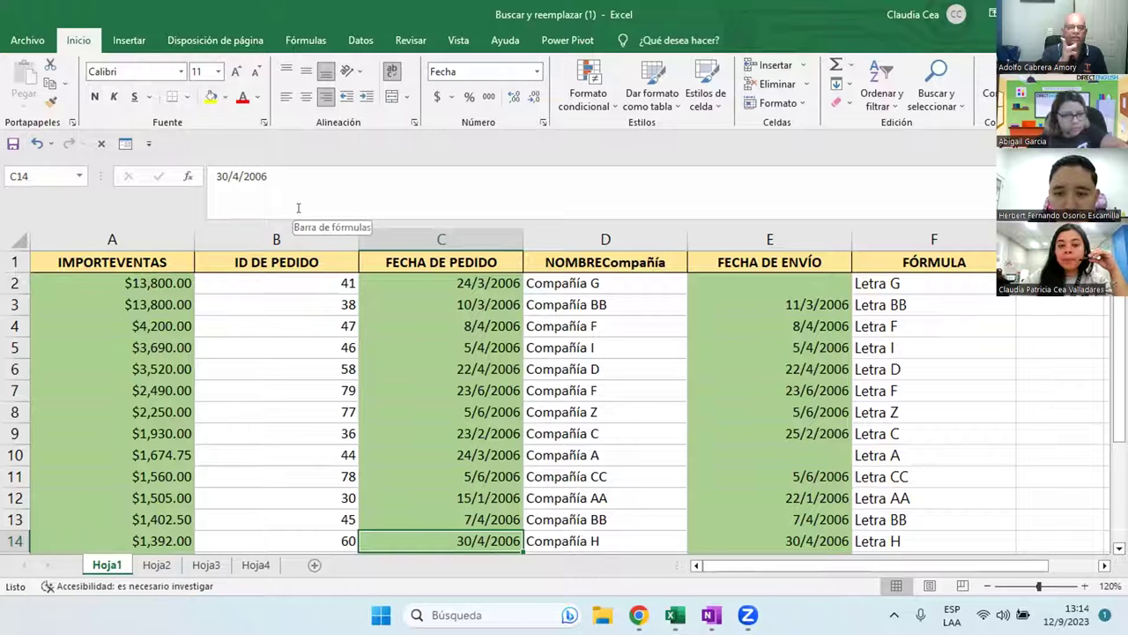
{"action": "left_click_drag", "start_coordinate": [269, 211], "coordinate": [261, 179]}
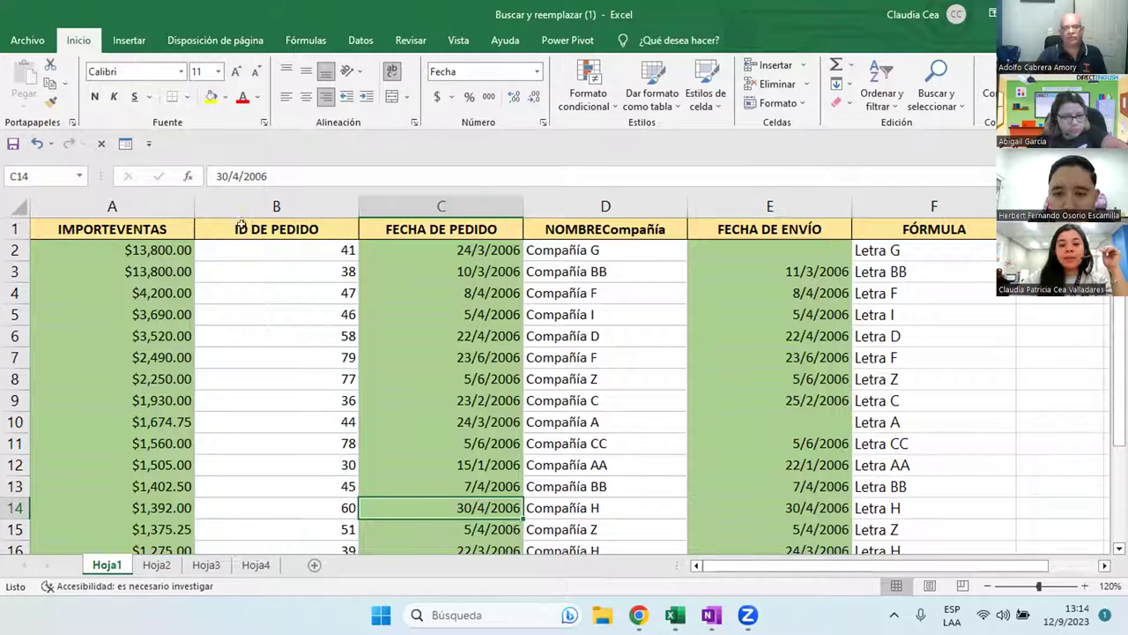
Search the sheet for "compañía" starting from cell A1 and go to the first match.
{"action": "left_click", "coordinate": [276, 256]}
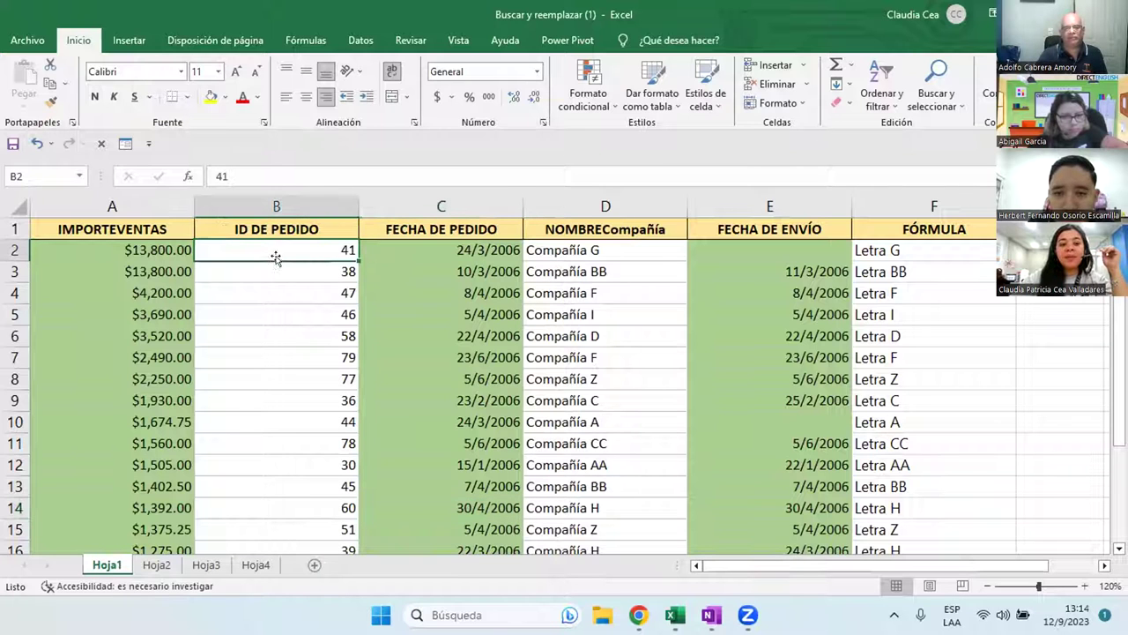
{"action": "left_click", "coordinate": [76, 229]}
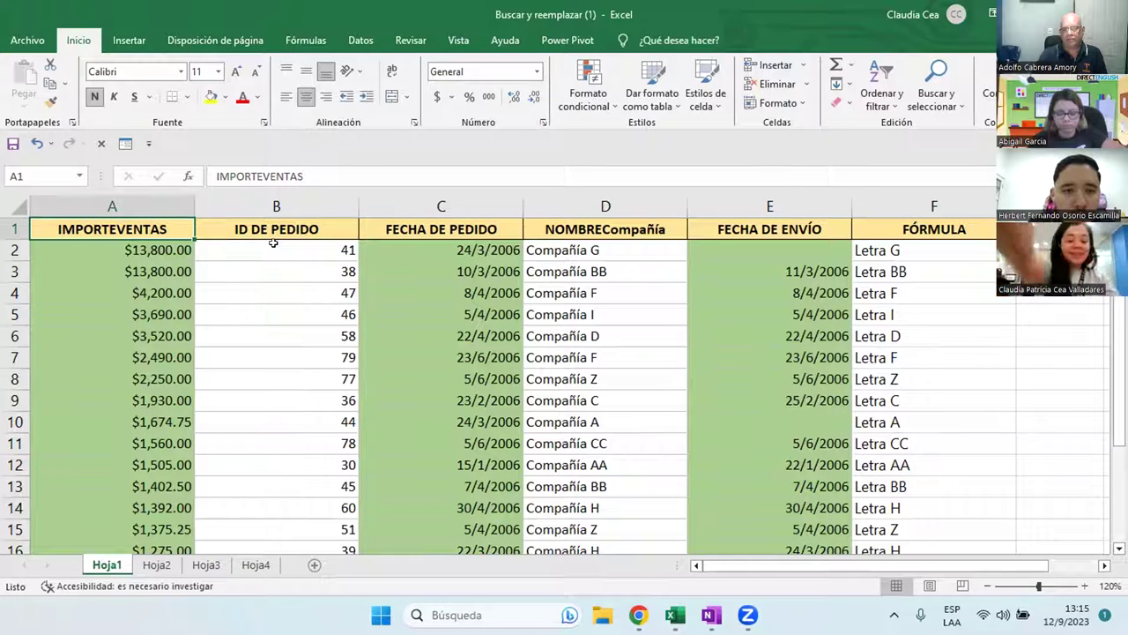
{"action": "key", "text": "ctrl+b"}
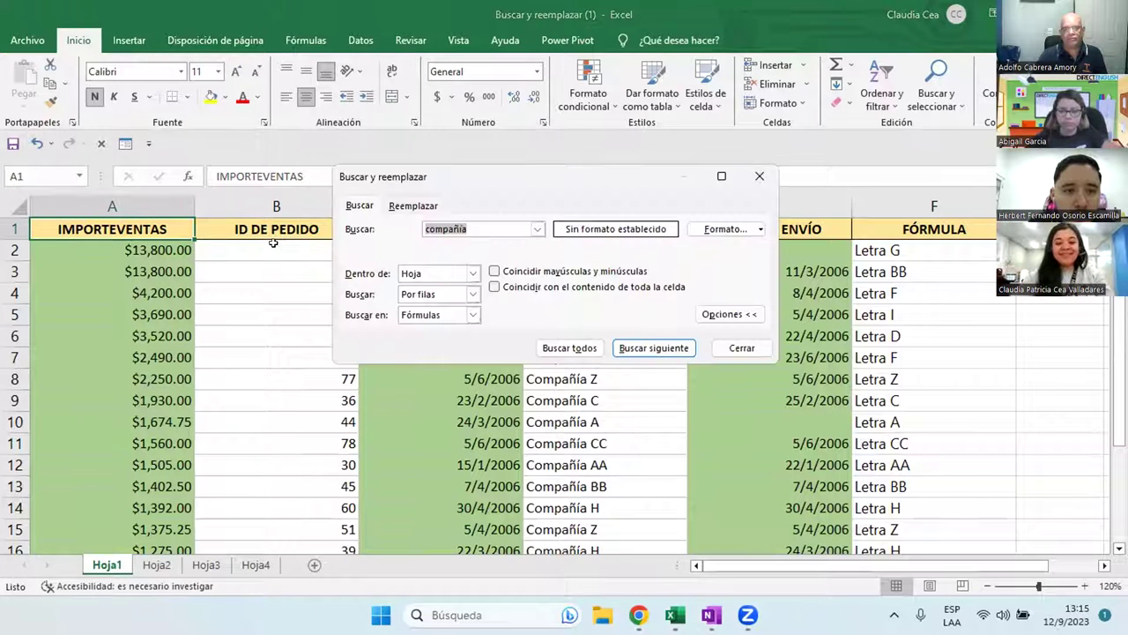
{"action": "type", "text": "com"}
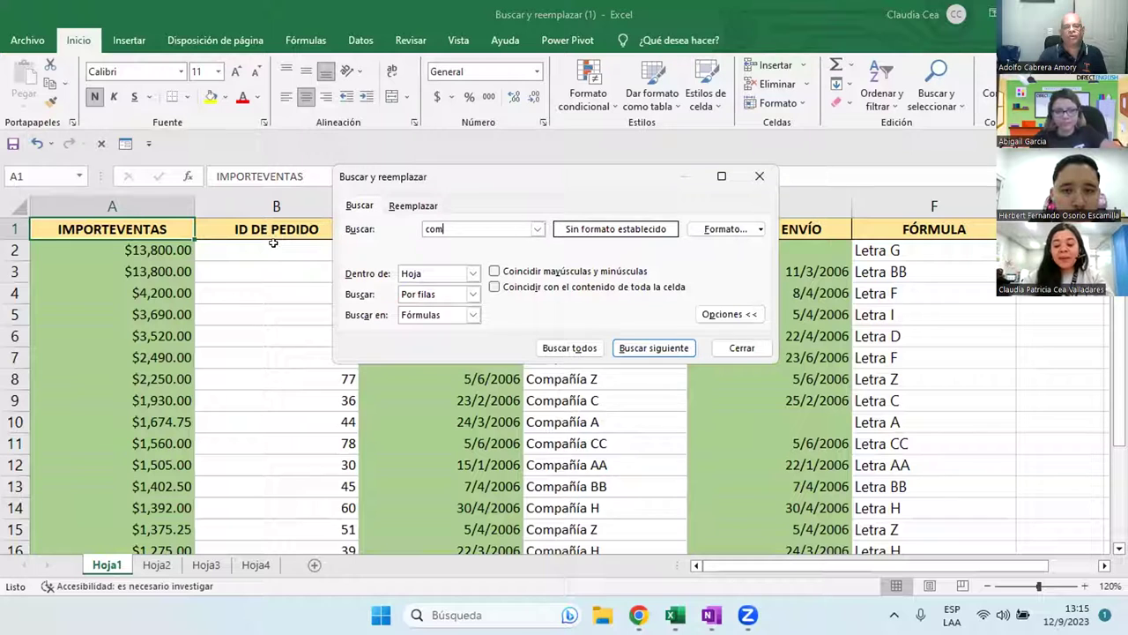
{"action": "type", "text": "pañía"}
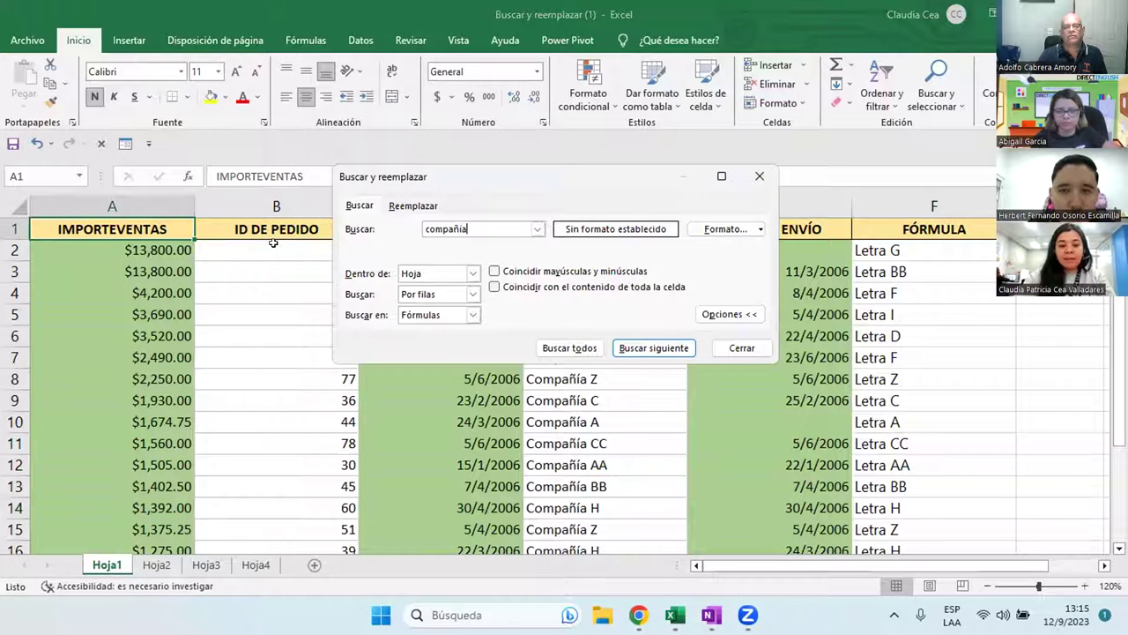
{"action": "left_click", "coordinate": [650, 349]}
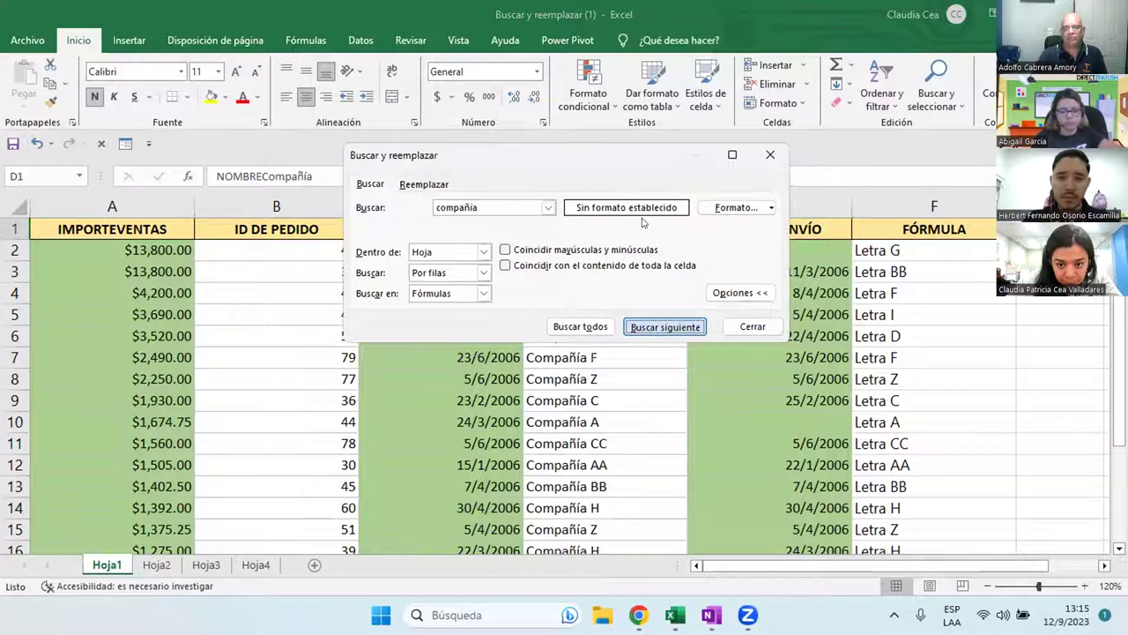
Step through the following matches down to cell D4, moving the Find dialog clear of the NOMBRECompañía column.
{"action": "left_click", "coordinate": [654, 329]}
{"action": "left_click", "coordinate": [643, 219]}
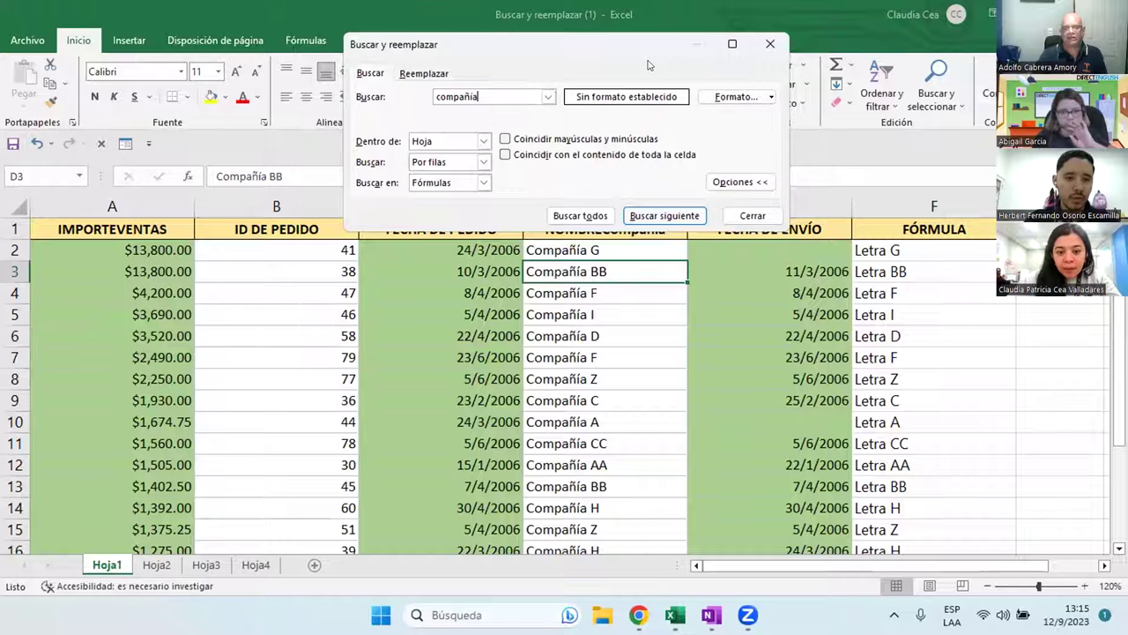
{"action": "left_click_drag", "start_coordinate": [648, 64], "coordinate": [327, 180]}
{"action": "left_click", "coordinate": [344, 332]}
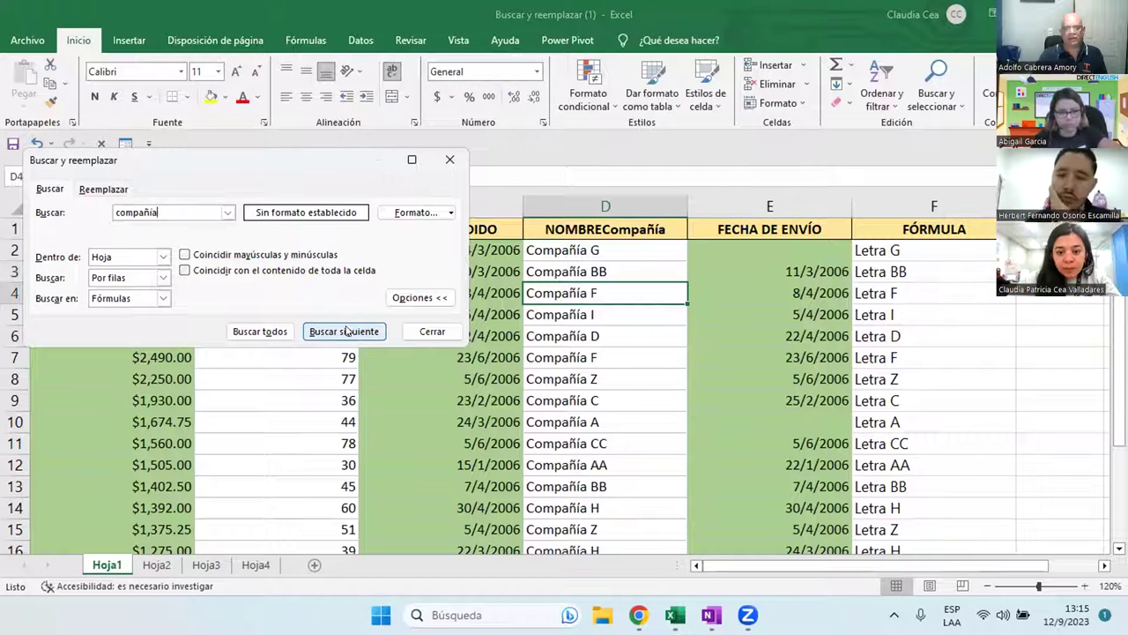
Step through the following matches of "compañía" in the NOMBRECompañía column down to cell D12.
{"action": "left_click", "coordinate": [345, 331]}
{"action": "left_click", "coordinate": [345, 331]}
{"action": "left_click", "coordinate": [345, 331]}
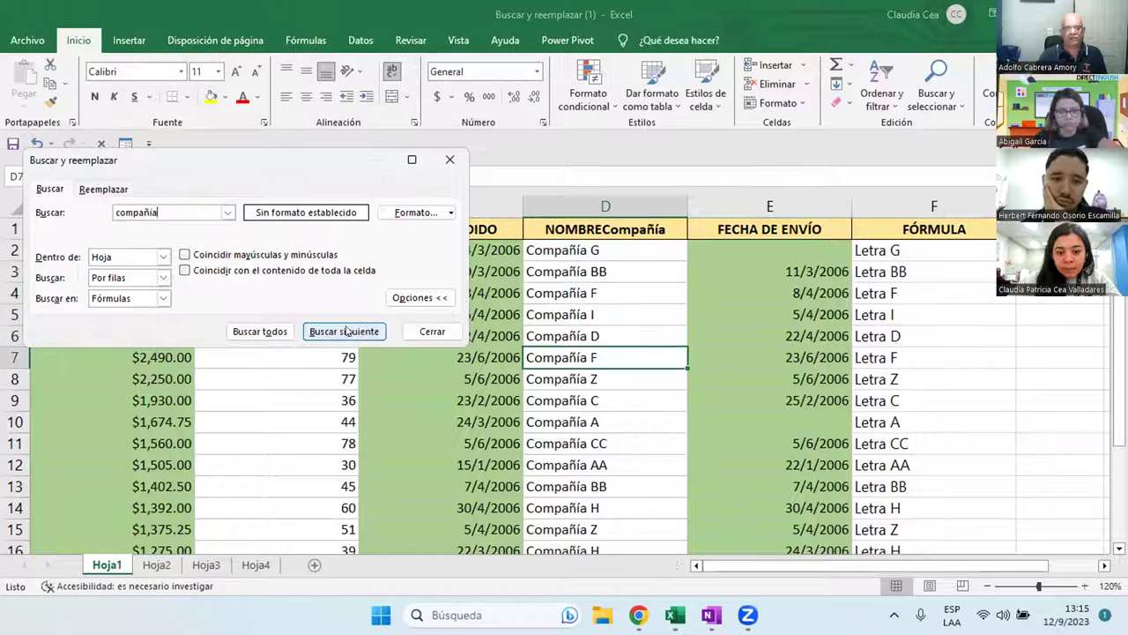
{"action": "left_click", "coordinate": [344, 331]}
{"action": "left_click", "coordinate": [345, 332]}
{"action": "left_click", "coordinate": [345, 331]}
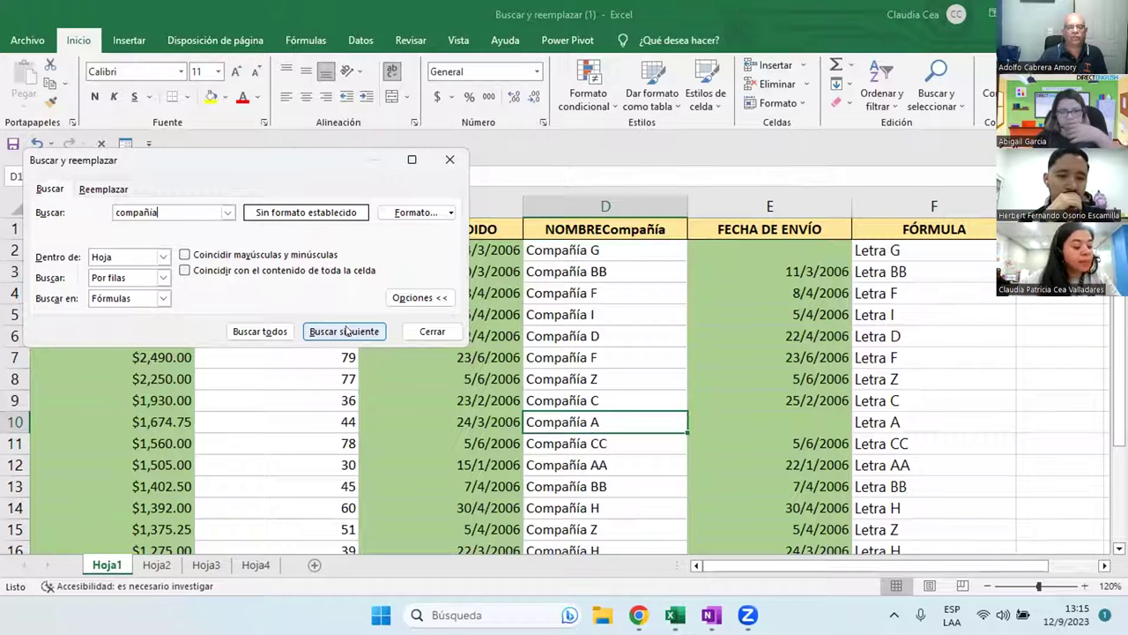
{"action": "left_click", "coordinate": [344, 331]}
{"action": "left_click", "coordinate": [345, 331]}
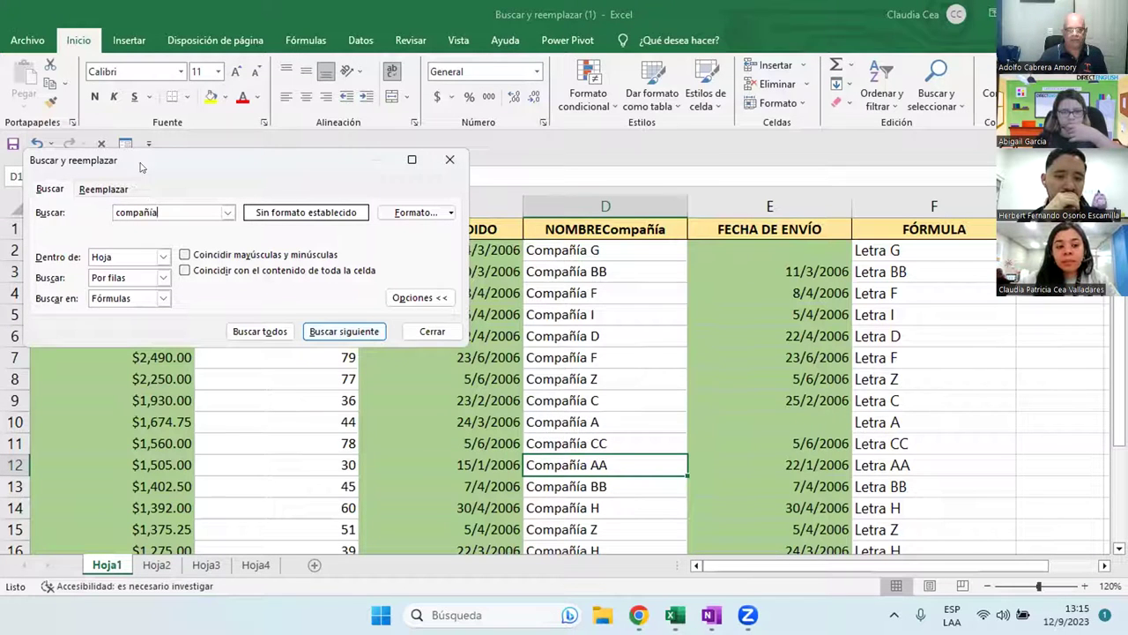
Move the Find dialog higher up and replace the search text with "A".
{"action": "left_click_drag", "start_coordinate": [168, 158], "coordinate": [228, 120]}
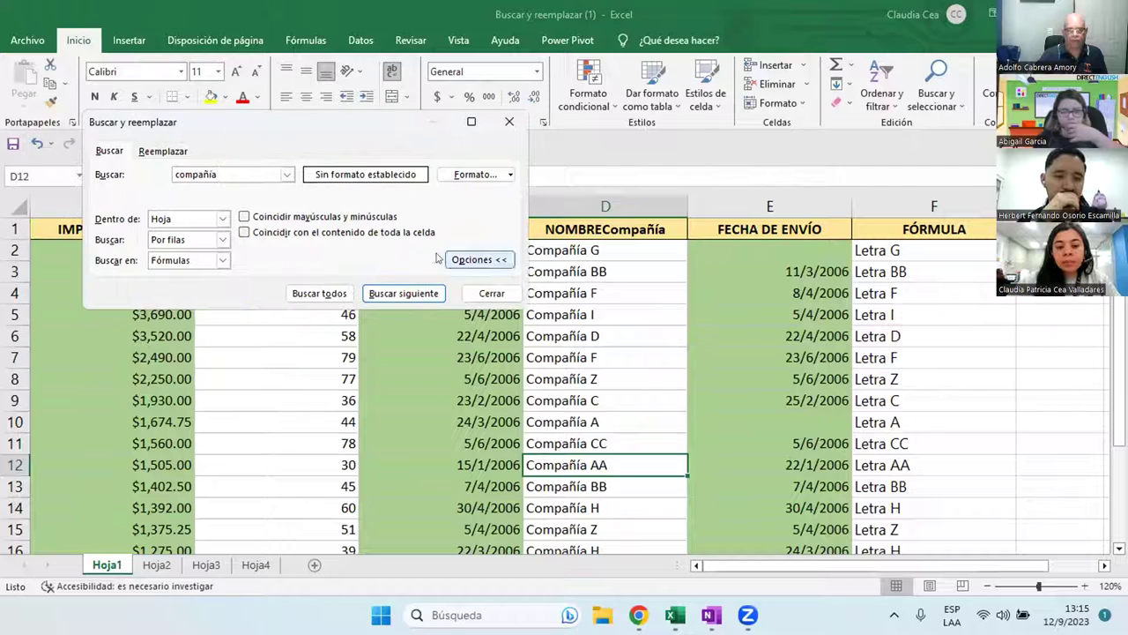
{"action": "left_click", "coordinate": [223, 240]}
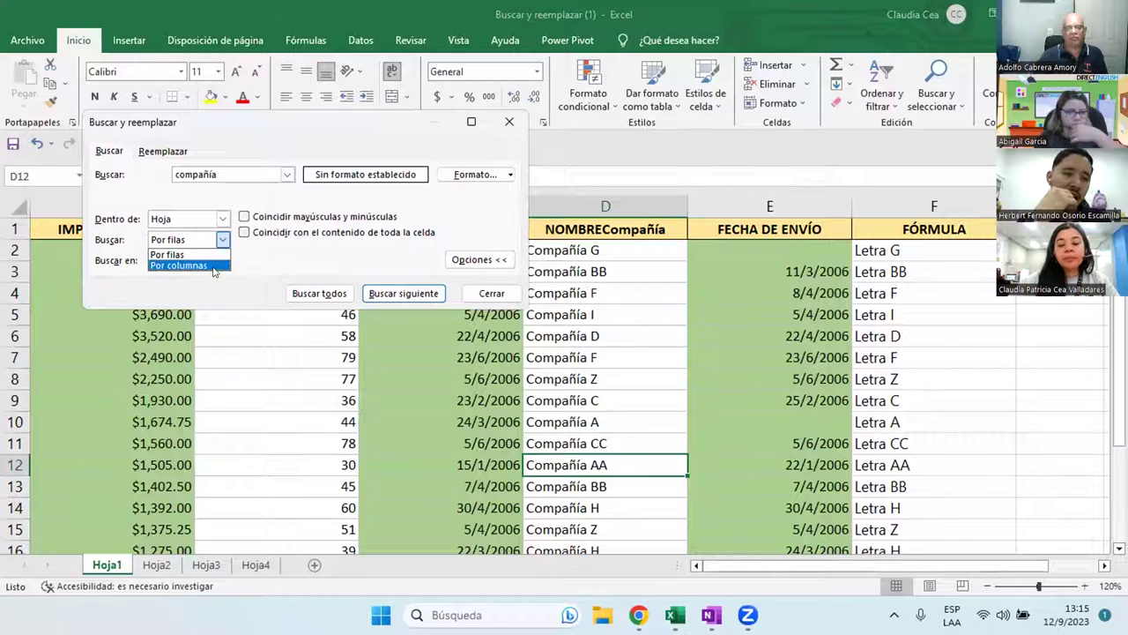
{"action": "left_click", "coordinate": [234, 173]}
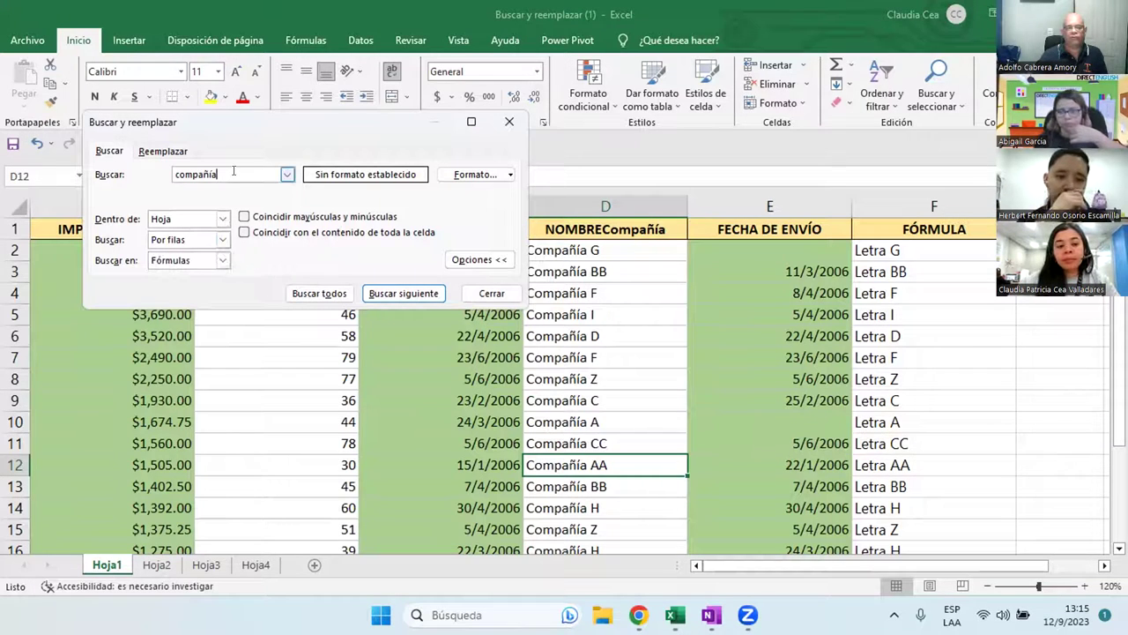
{"action": "key", "text": "BackSpace"}
{"action": "key", "text": "BackSpace"}
{"action": "key", "text": "BackSpace"}
{"action": "key", "text": "BackSpace"}
{"action": "key", "text": "BackSpace"}
{"action": "key", "text": "BackSpace"}
{"action": "key", "text": "BackSpace"}
{"action": "key", "text": "BackSpace"}
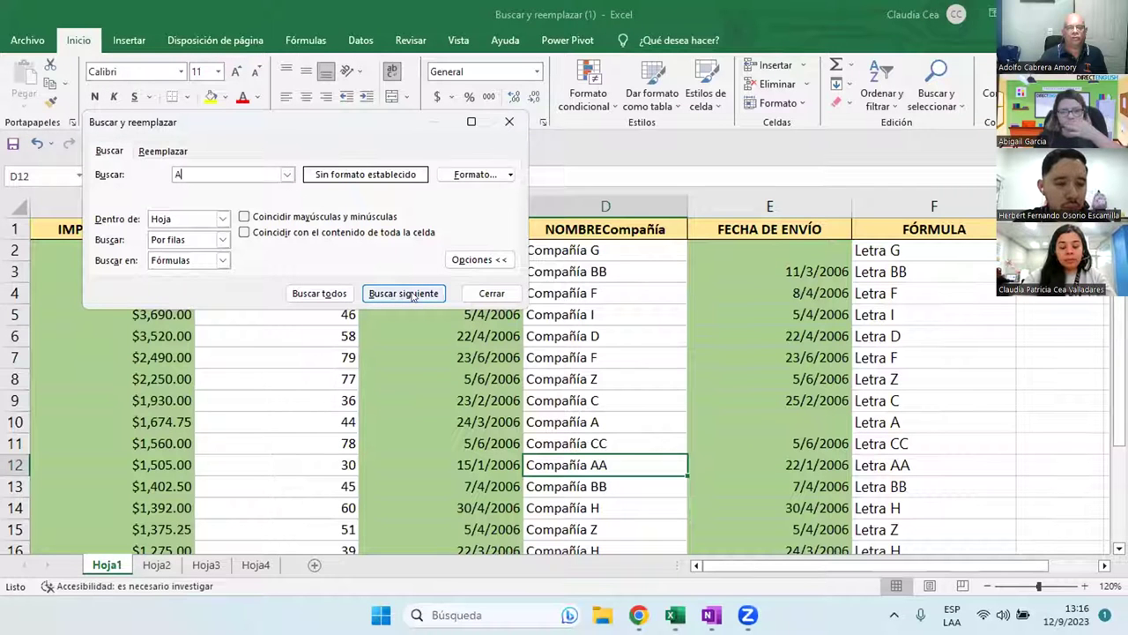
Set the search direction to Por columnas and step through the matches of "A" down to cell D17, with the dialog moved off the table.
{"action": "left_click", "coordinate": [223, 239]}
{"action": "left_click", "coordinate": [185, 267]}
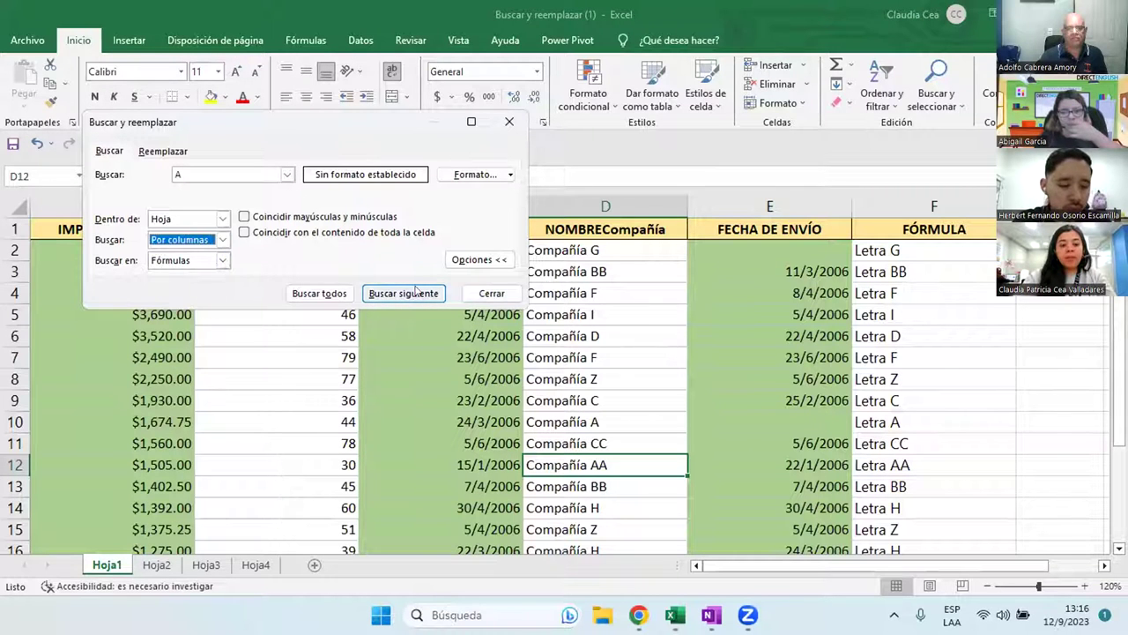
{"action": "left_click", "coordinate": [417, 292]}
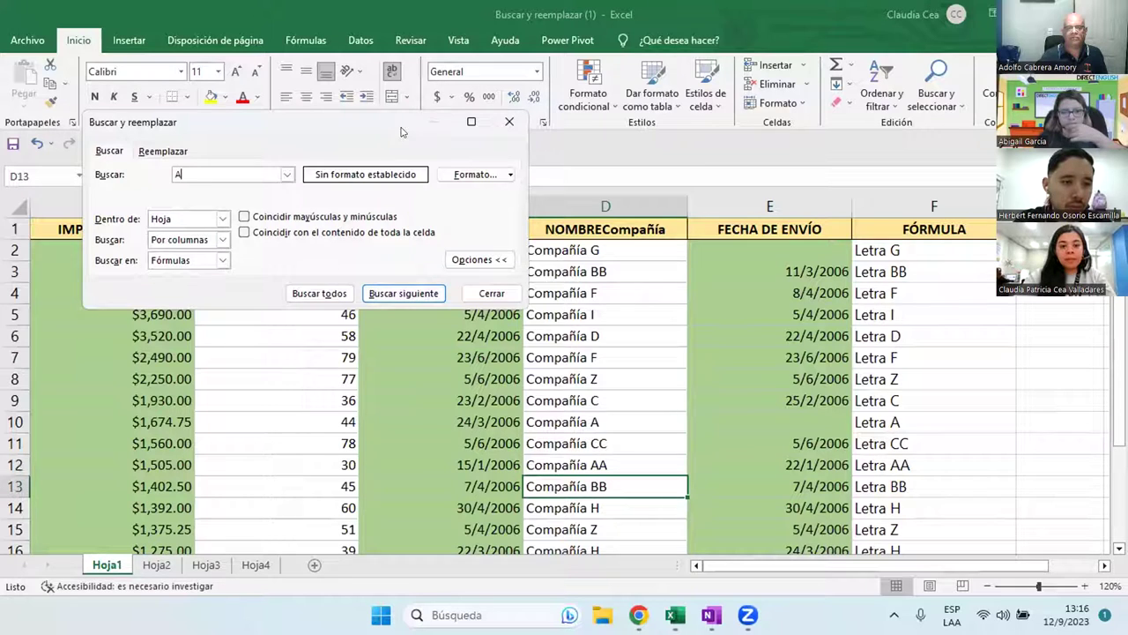
{"action": "left_click_drag", "start_coordinate": [265, 122], "coordinate": [873, 44]}
{"action": "left_click", "coordinate": [985, 216]}
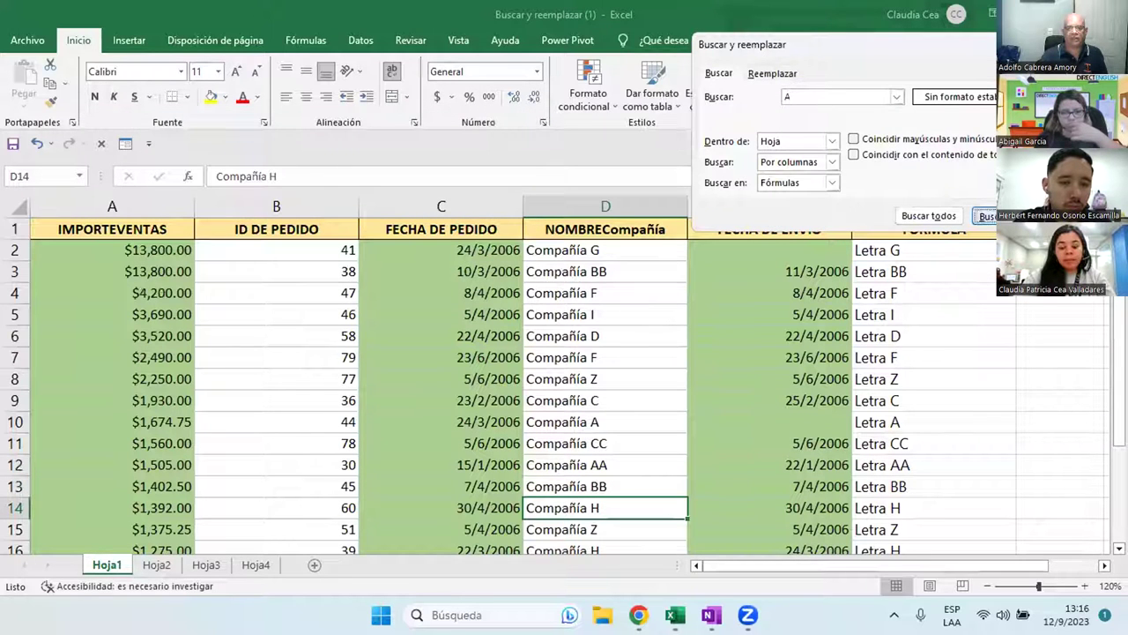
{"action": "left_click", "coordinate": [986, 215]}
{"action": "left_click", "coordinate": [985, 215]}
{"action": "left_click", "coordinate": [986, 215]}
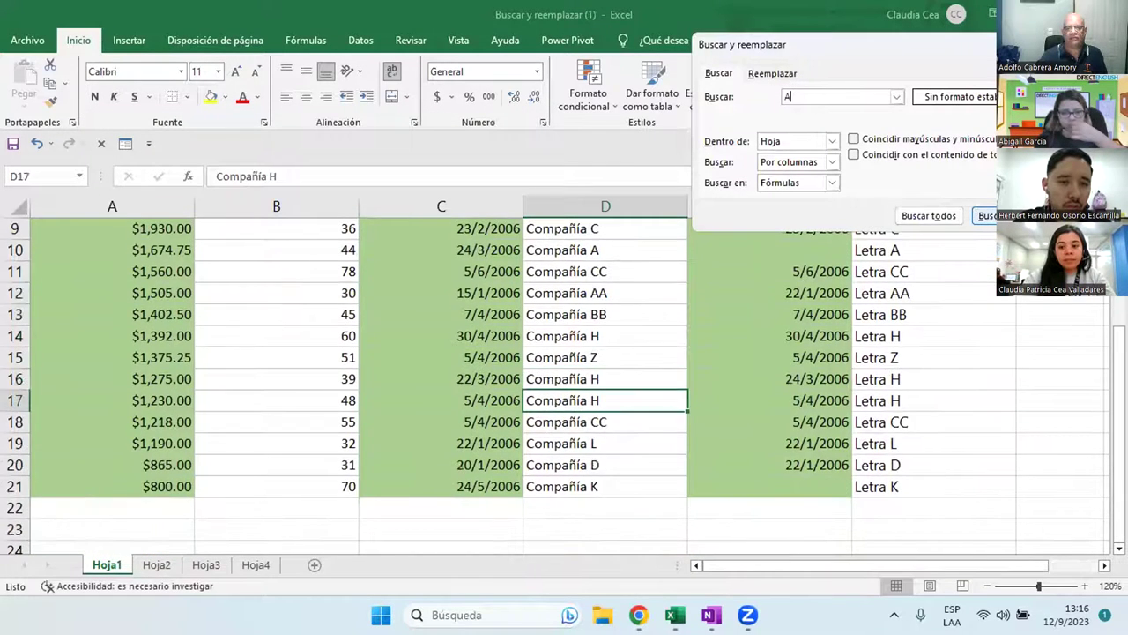
Continue the column-by-column search for "A" through the rest of column D and on to cell F4.
{"action": "left_click", "coordinate": [986, 215]}
{"action": "left_click", "coordinate": [985, 215]}
{"action": "left_click", "coordinate": [985, 215]}
{"action": "left_click", "coordinate": [986, 215]}
{"action": "left_click", "coordinate": [985, 194]}
{"action": "left_click", "coordinate": [986, 193]}
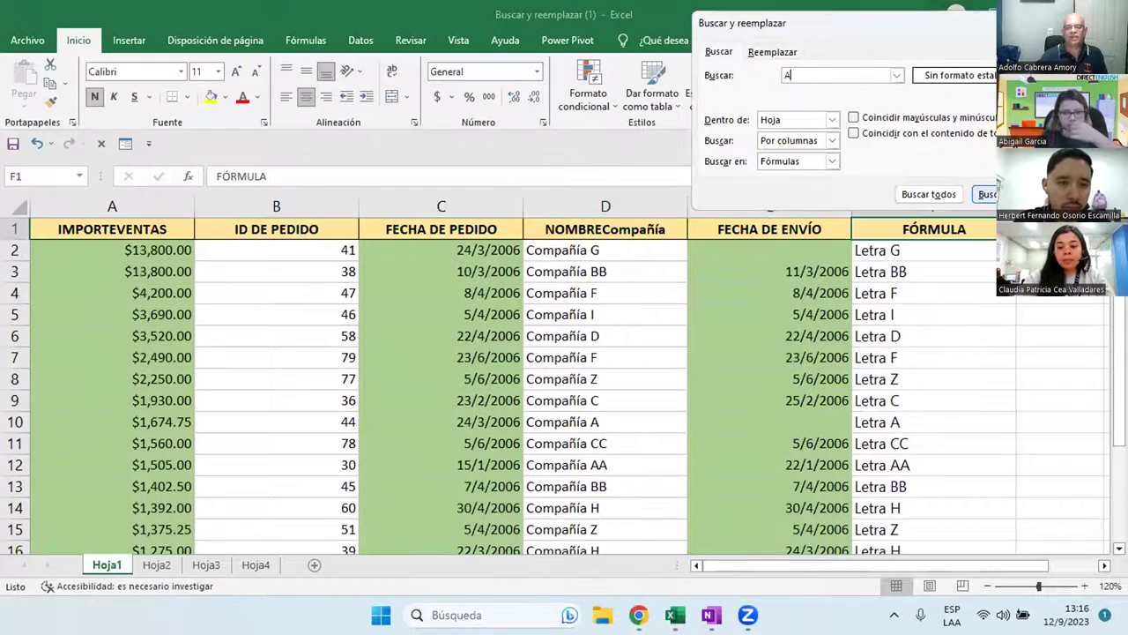
{"action": "left_click", "coordinate": [985, 194]}
{"action": "left_click", "coordinate": [985, 194]}
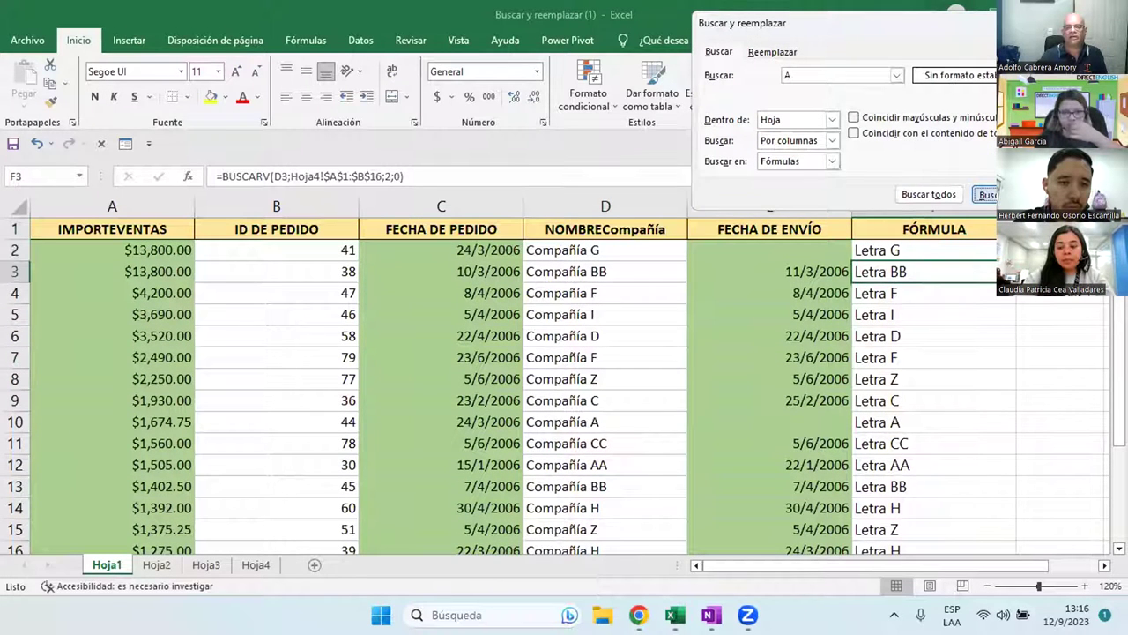
{"action": "left_click", "coordinate": [985, 194]}
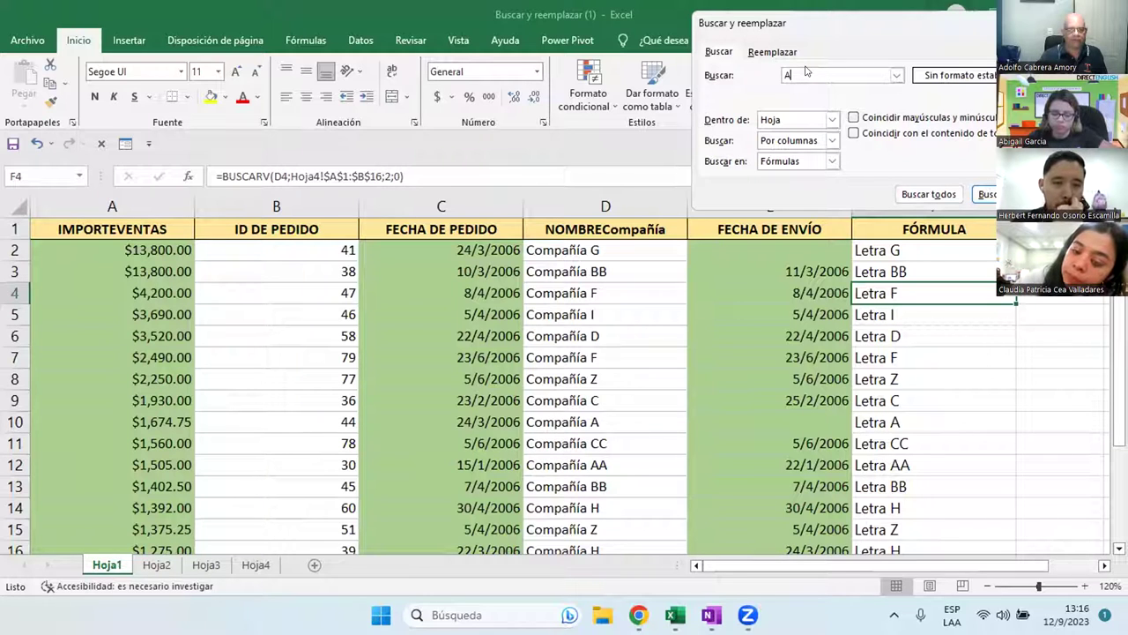
Set the search direction to Por filas and step through the matches of "A" from row 5 past cell F7.
{"action": "left_click", "coordinate": [827, 141]}
{"action": "left_click", "coordinate": [777, 155]}
{"action": "left_click", "coordinate": [985, 194]}
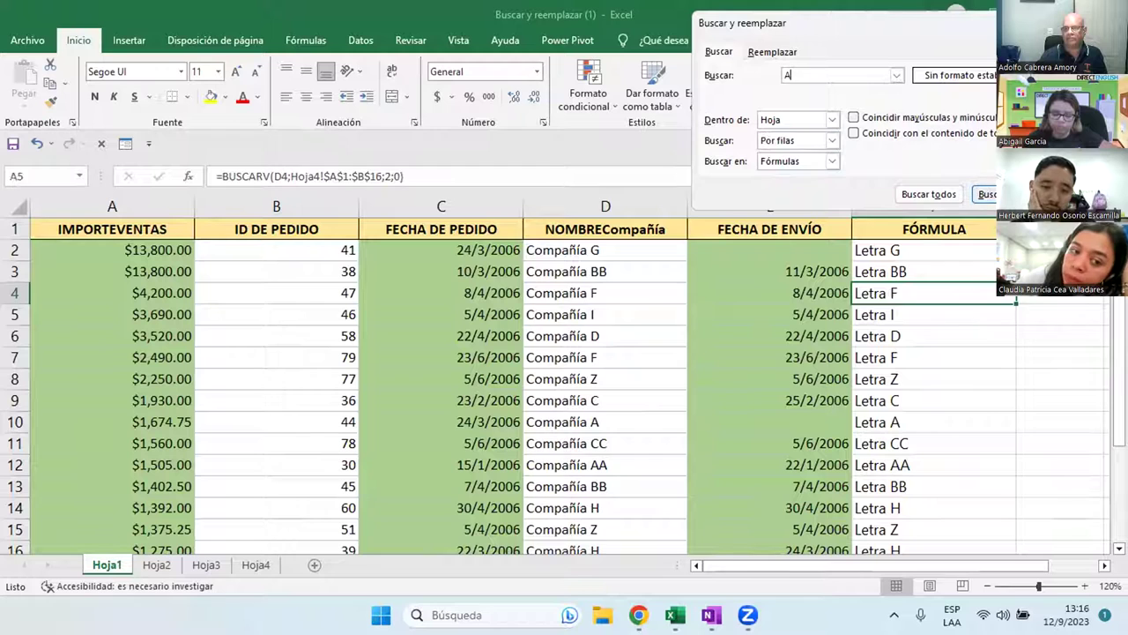
{"action": "left_click", "coordinate": [984, 193]}
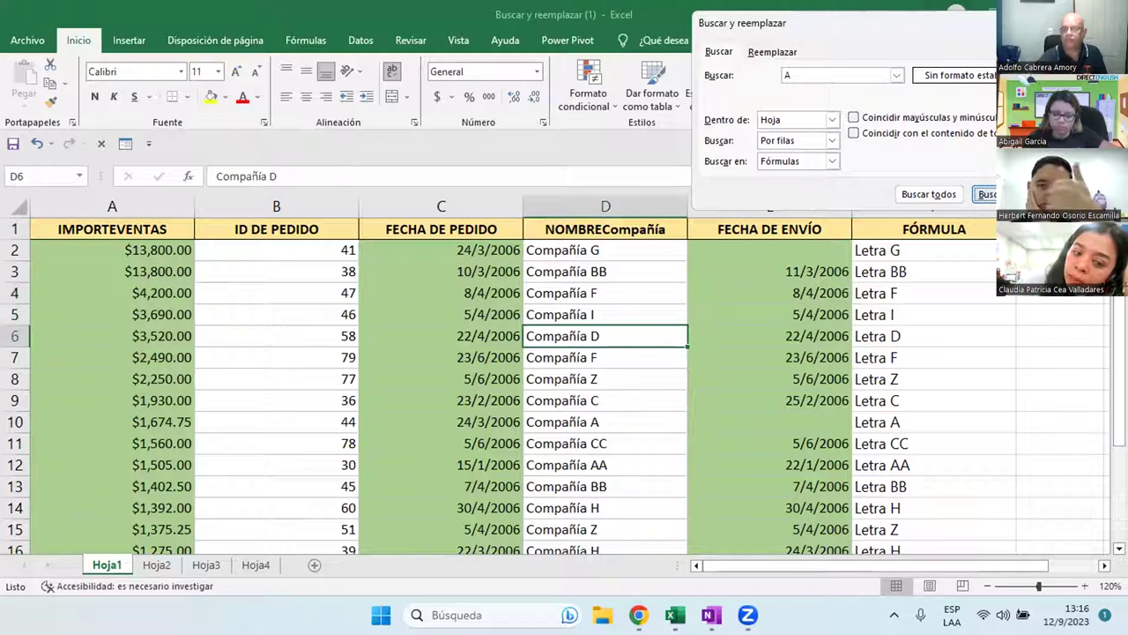
{"action": "left_click", "coordinate": [985, 194]}
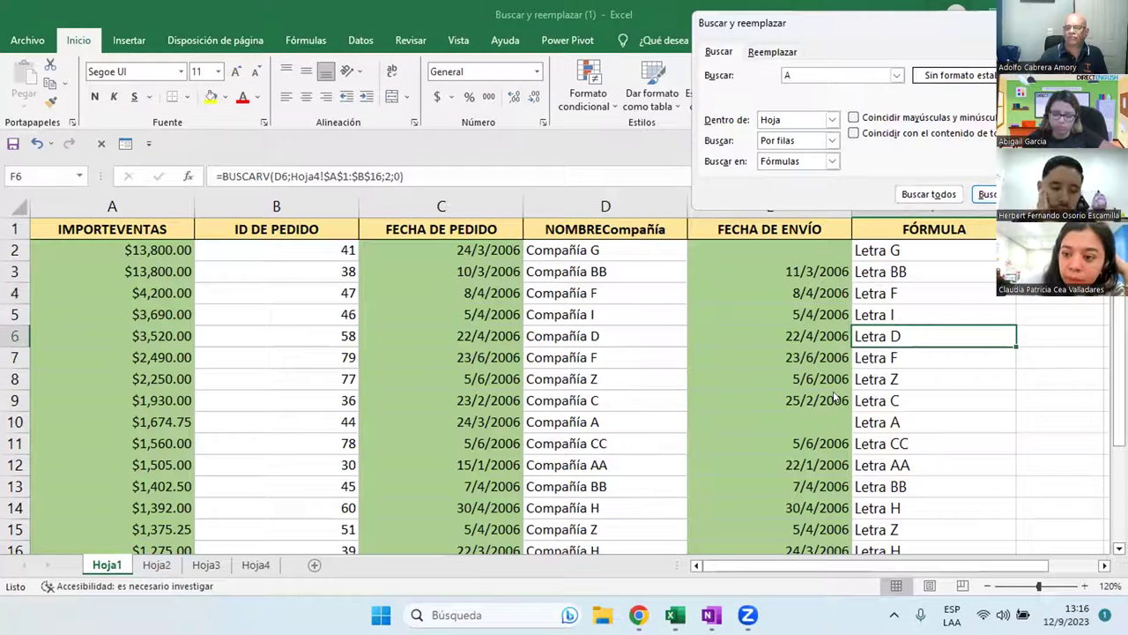
{"action": "left_click", "coordinate": [984, 194]}
{"action": "left_click", "coordinate": [984, 194]}
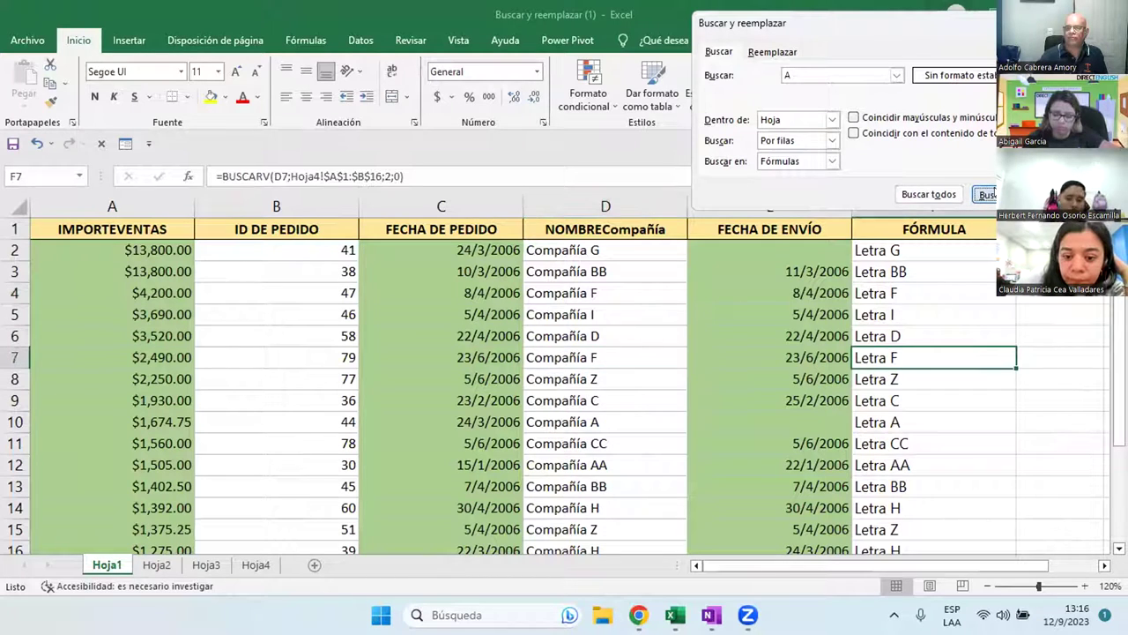
{"action": "left_click", "coordinate": [985, 194]}
Switch the search direction back to Por columnas and step through the next three matches of "A".
{"action": "left_click", "coordinate": [832, 141]}
{"action": "left_click", "coordinate": [785, 162]}
{"action": "left_click", "coordinate": [984, 194]}
{"action": "left_click", "coordinate": [984, 194]}
{"action": "left_click", "coordinate": [984, 194]}
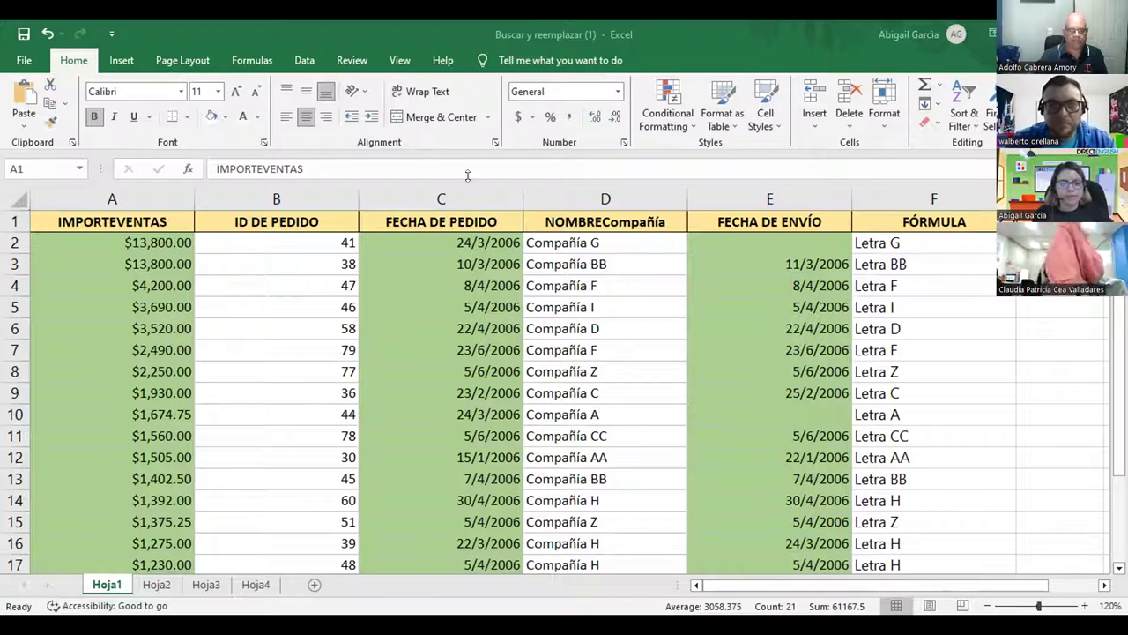
Select cell A1 as the starting point and open Find and Replace ready to edit the search text.
{"action": "left_click", "coordinate": [161, 196]}
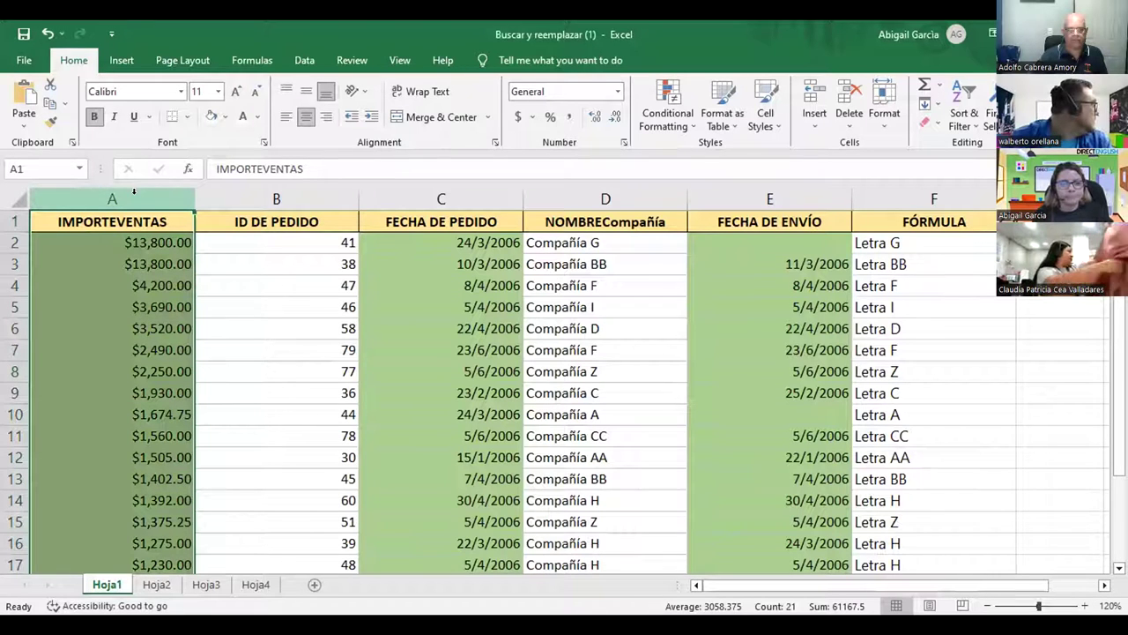
{"action": "left_click", "coordinate": [209, 263]}
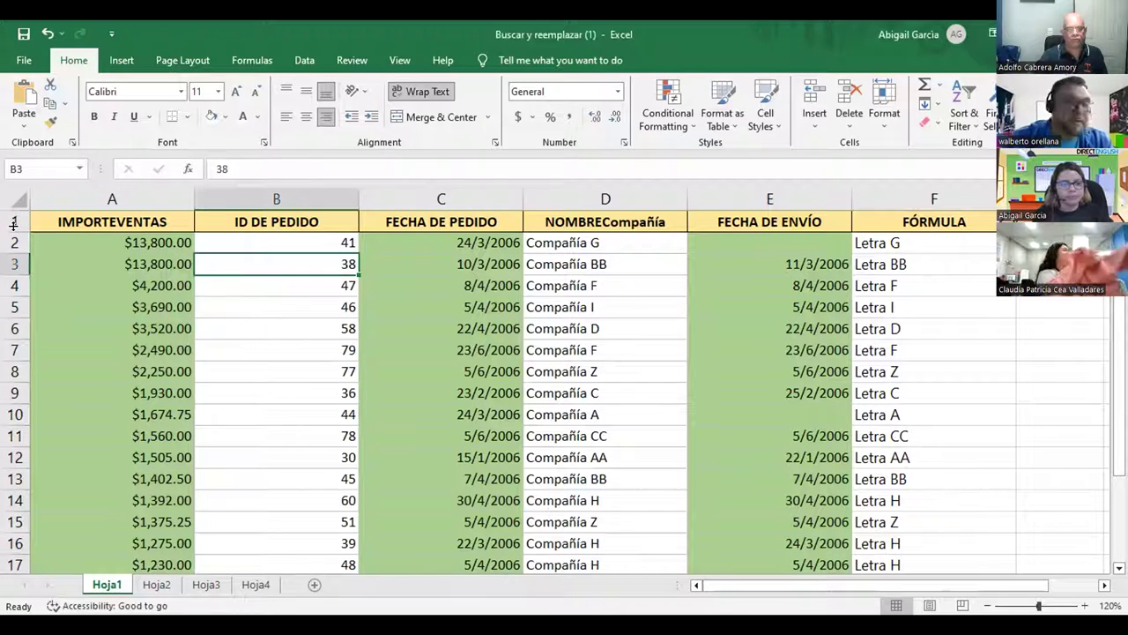
{"action": "left_click", "coordinate": [57, 226]}
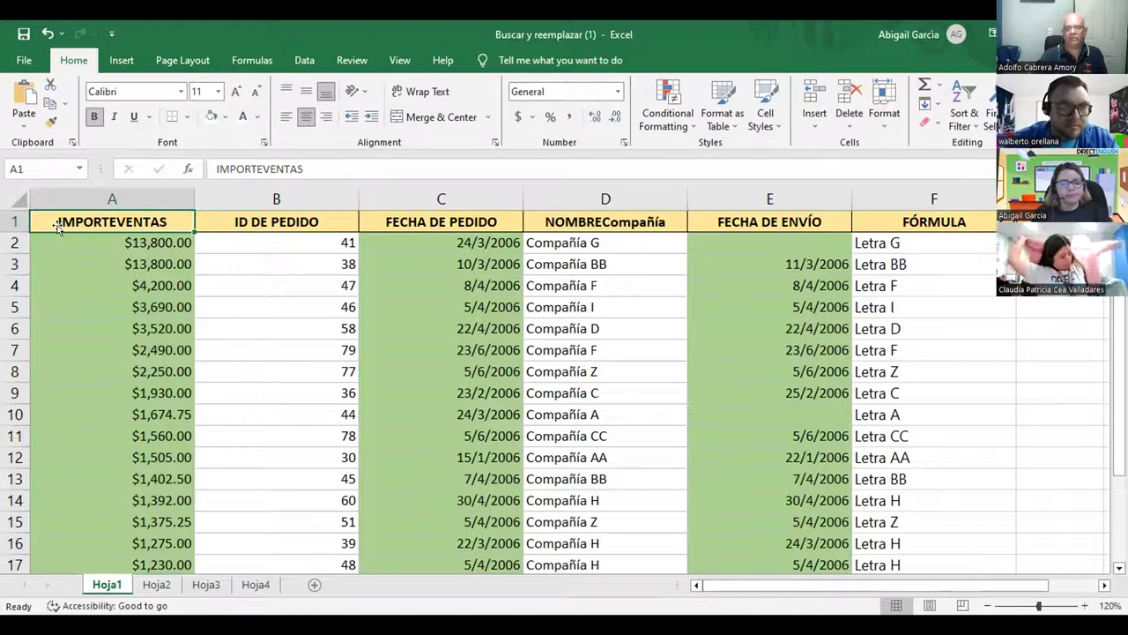
{"action": "key", "text": "ctrl+f"}
{"action": "left_click", "coordinate": [495, 401]}
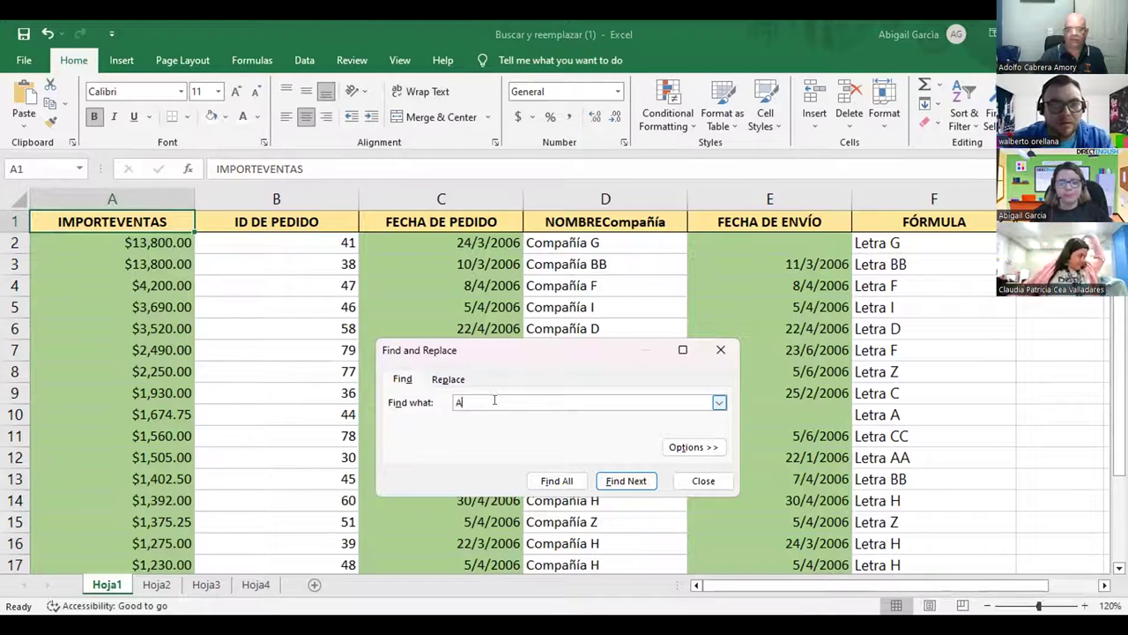
Replace the search text with "compañia" in lowercase, without the accent.
{"action": "key", "text": "BackSpace"}
{"action": "type", "text": "Compañ"}
{"action": "key", "text": "BackSpace"}
{"action": "key", "text": "BackSpace"}
{"action": "key", "text": "BackSpace"}
{"action": "key", "text": "BackSpace"}
{"action": "key", "text": "BackSpace"}
{"action": "key", "text": "BackSpace"}
{"action": "type", "text": "compañia"}
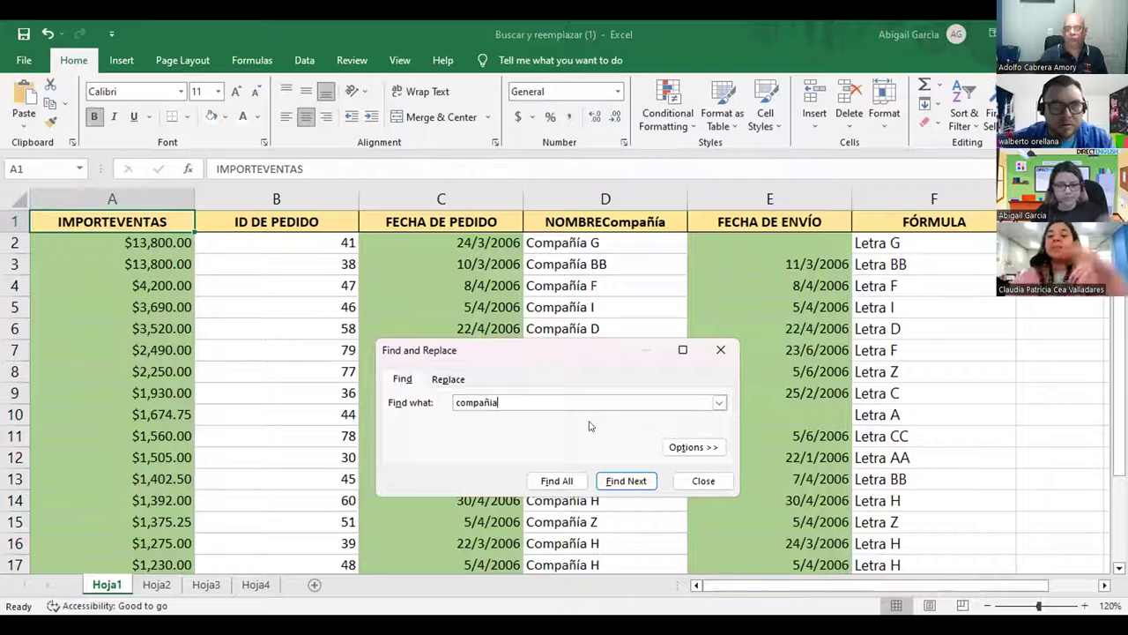
Expand the search options, search the sheet for all occurrences of "compañia" and dismiss the message.
{"action": "left_click", "coordinate": [694, 448]}
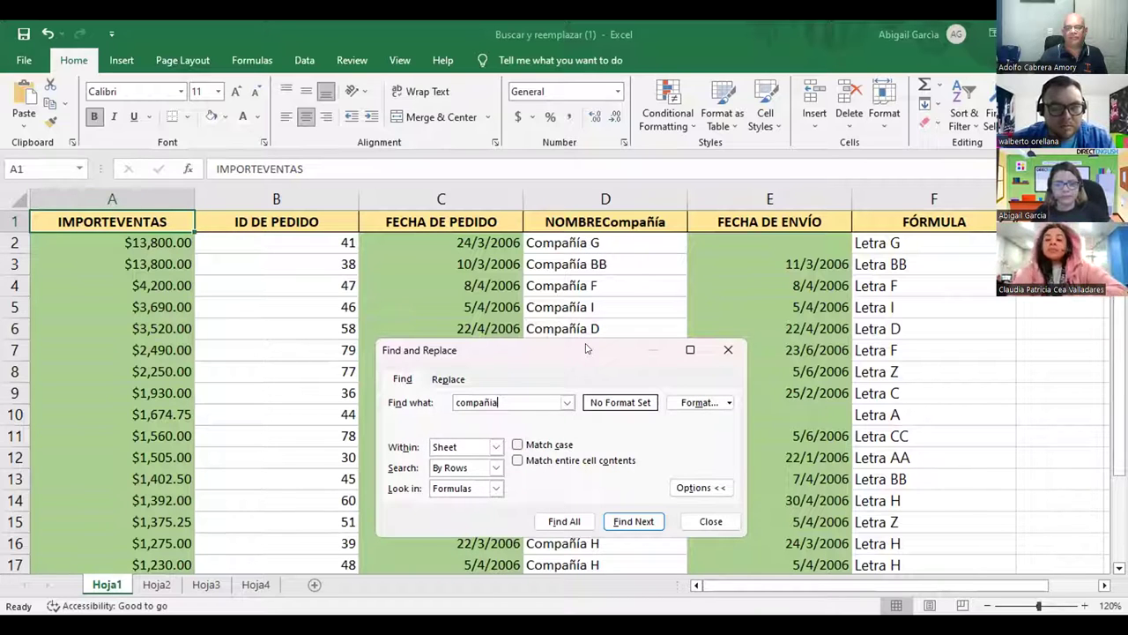
{"action": "left_click_drag", "start_coordinate": [588, 348], "coordinate": [548, 231]}
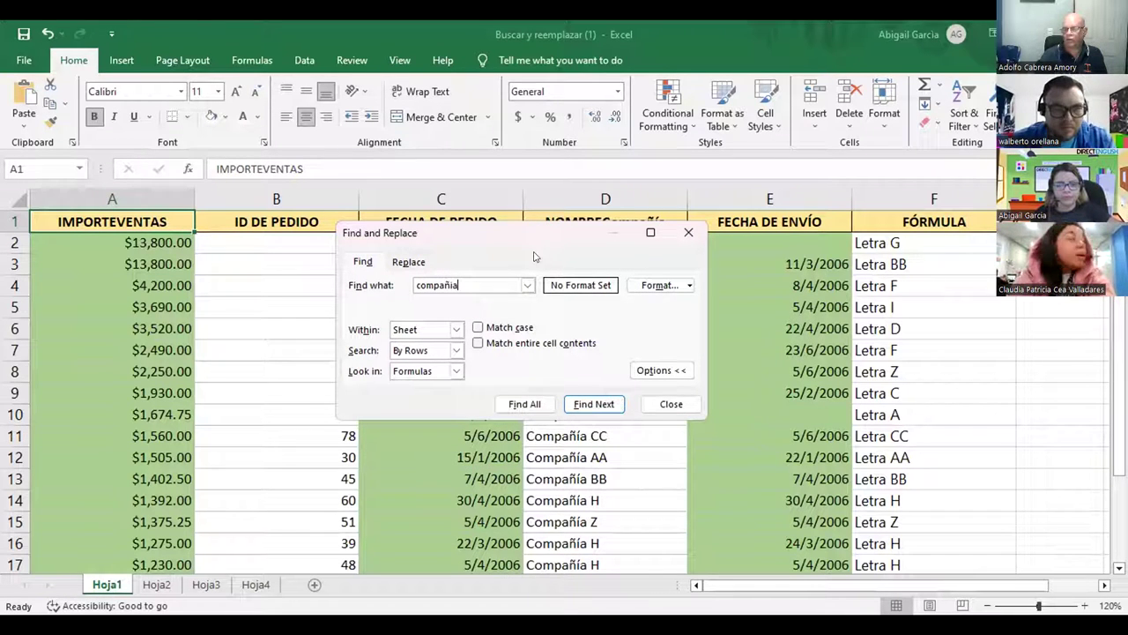
{"action": "left_click", "coordinate": [530, 402]}
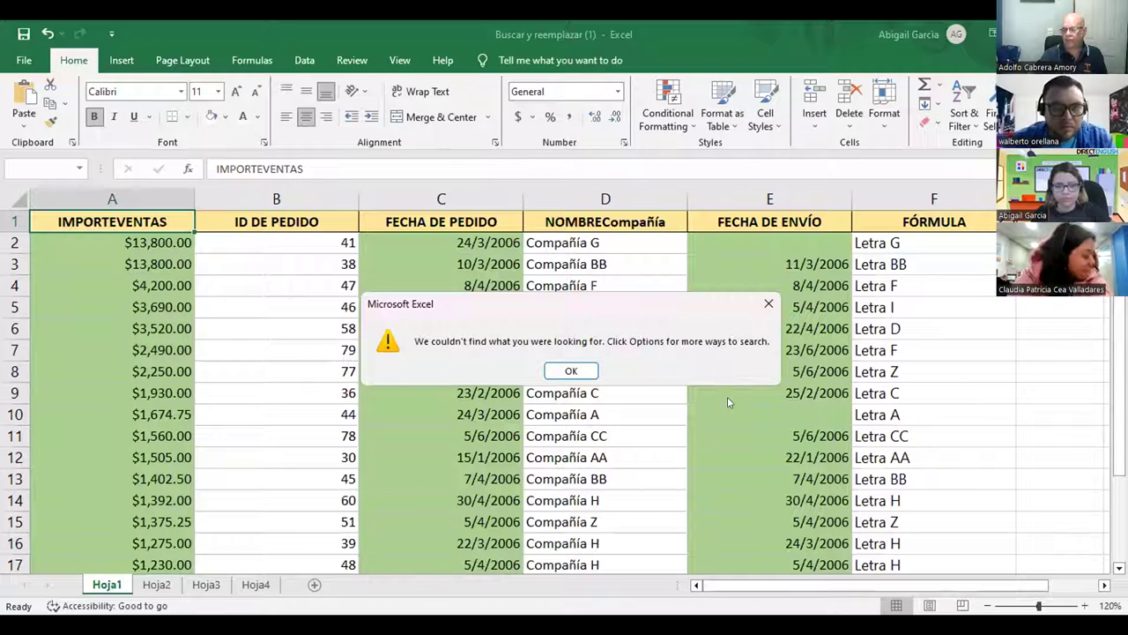
{"action": "left_click", "coordinate": [571, 371]}
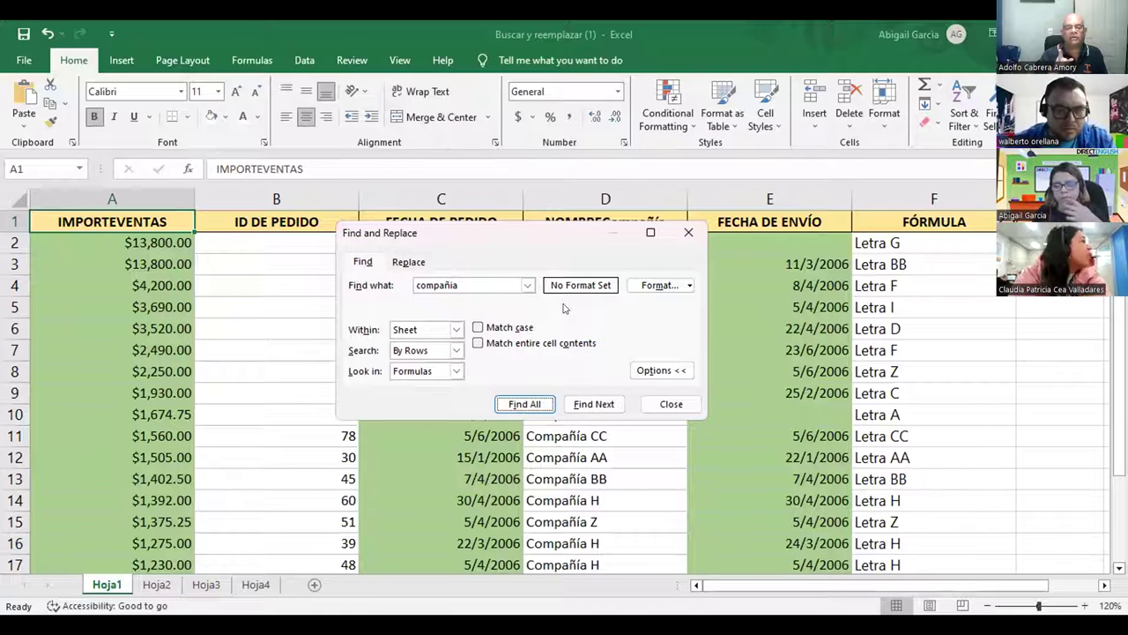
Correct the search text to "compañía" with the accent, list all its occurrences in the sheet and go to the header match in D1.
{"action": "left_click", "coordinate": [455, 284]}
{"action": "key", "text": "BackSpace"}
{"action": "key", "text": "BackSpace"}
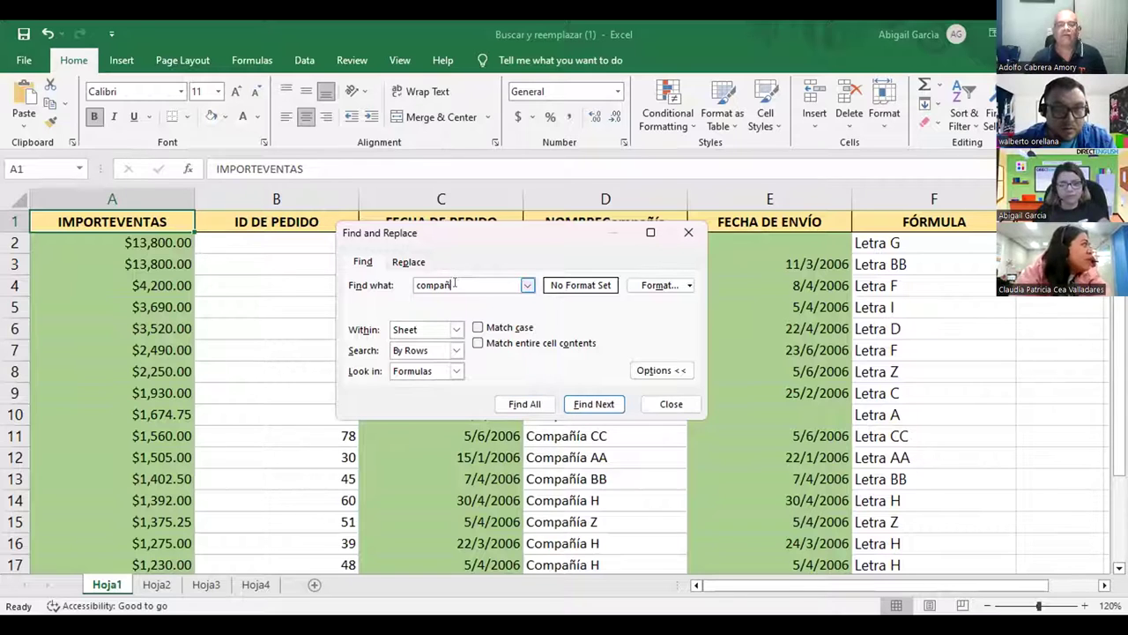
{"action": "type", "text": "ia"}
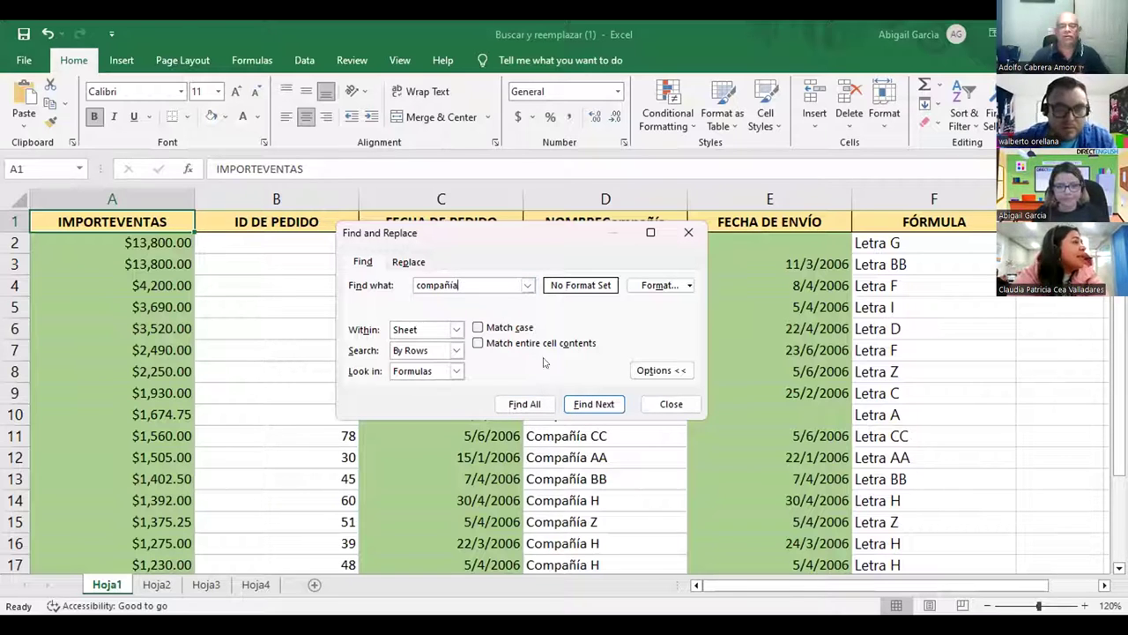
{"action": "left_click", "coordinate": [545, 402]}
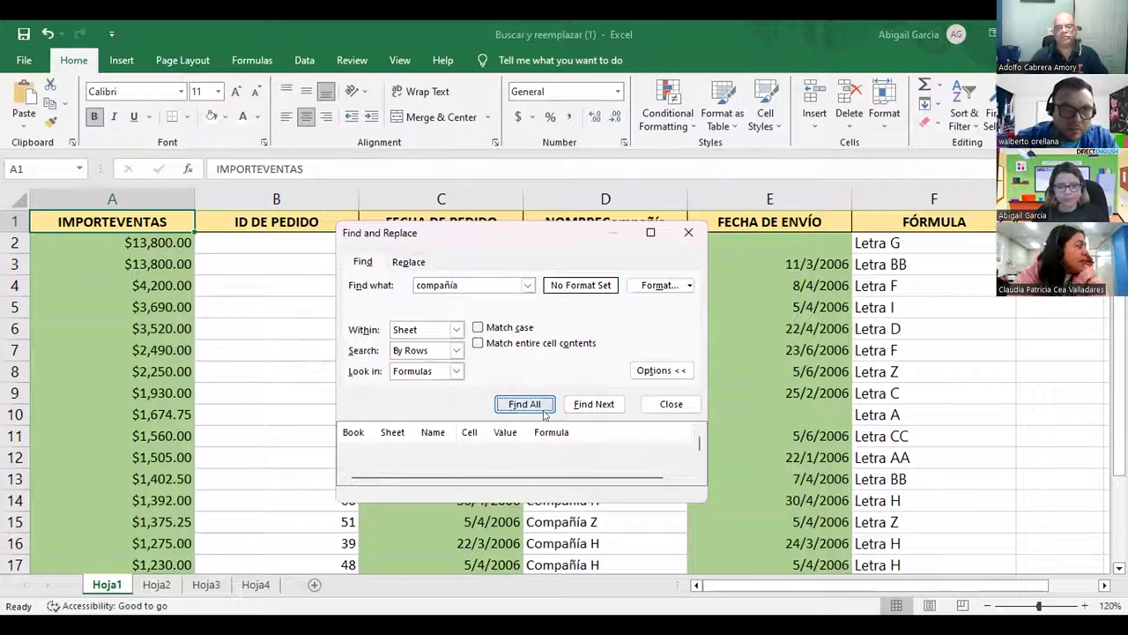
{"action": "left_click", "coordinate": [594, 405]}
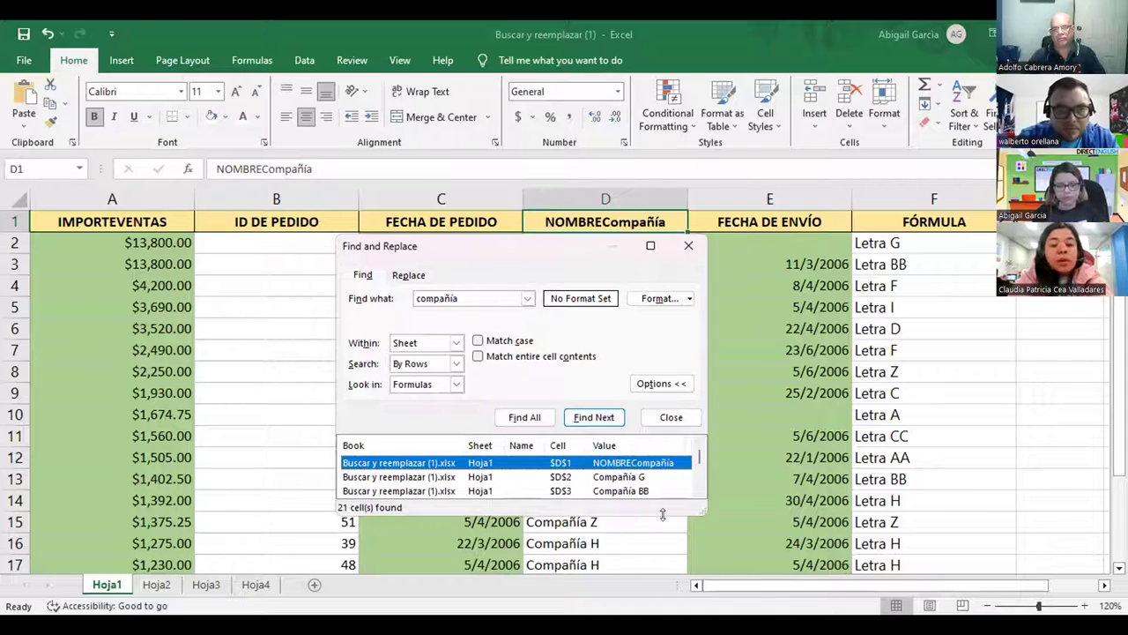
Move the Find and Replace dialog up and enlarge it so the results list shows more matches.
{"action": "left_click_drag", "start_coordinate": [663, 513], "coordinate": [663, 589]}
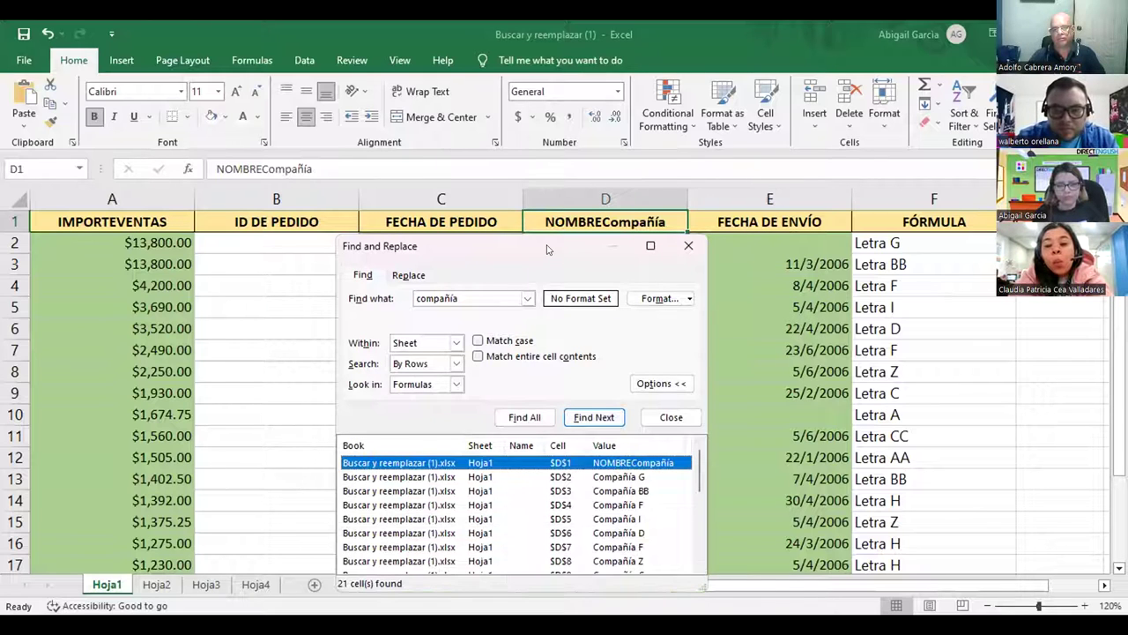
{"action": "left_click_drag", "start_coordinate": [546, 249], "coordinate": [547, 158]}
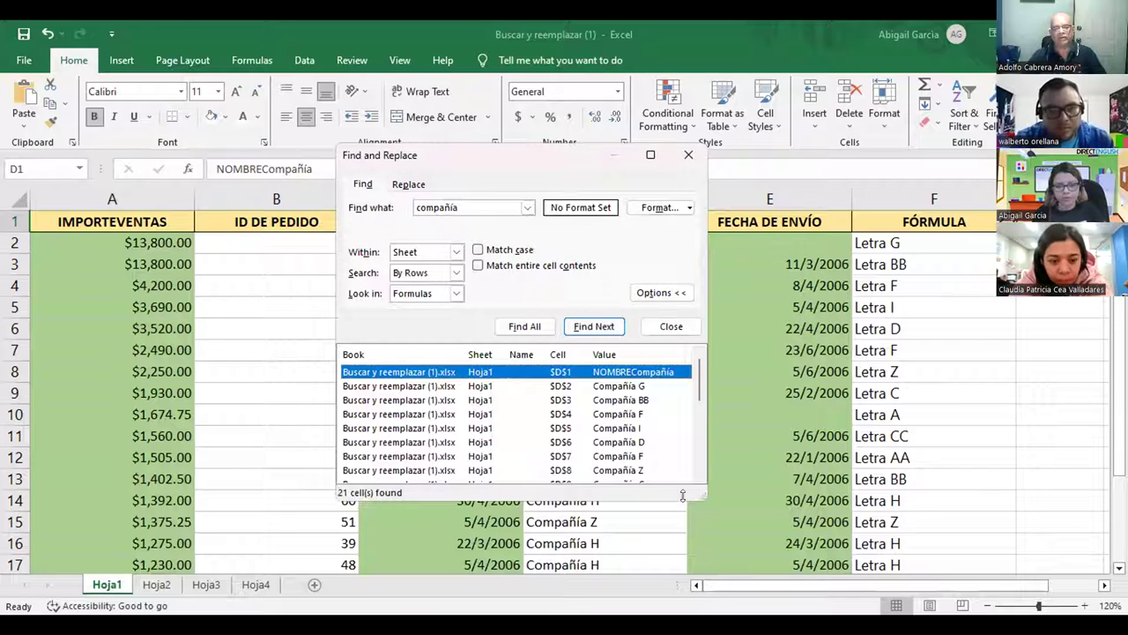
{"action": "left_click_drag", "start_coordinate": [683, 497], "coordinate": [682, 576]}
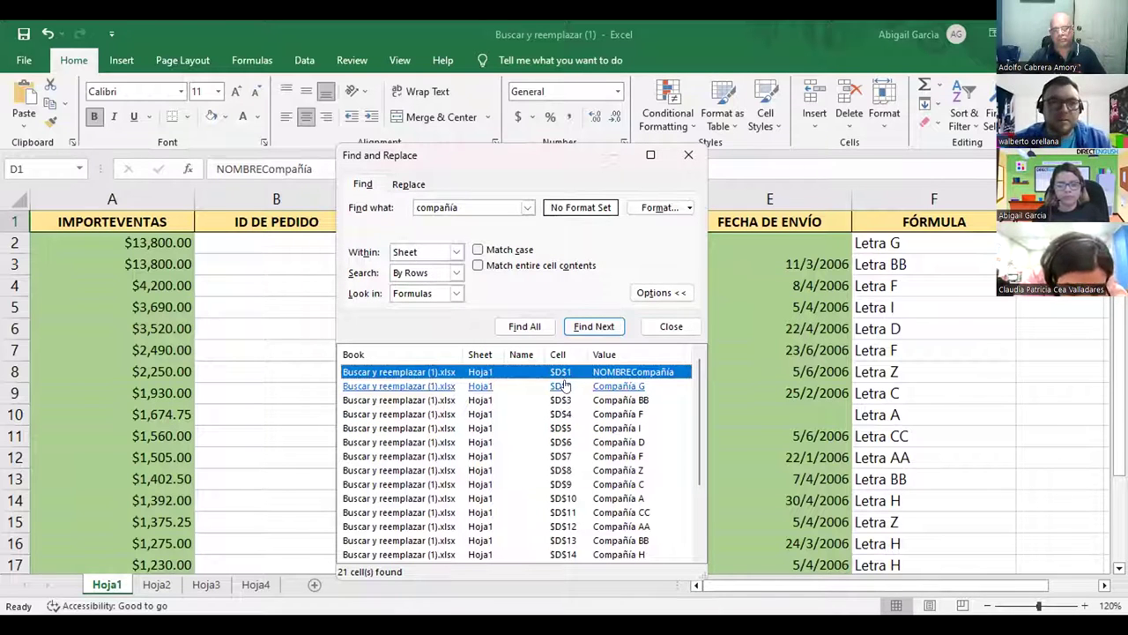
Go through the listed "compañía" matches one by one, from cell D2 down to D21.
{"action": "left_click", "coordinate": [377, 386]}
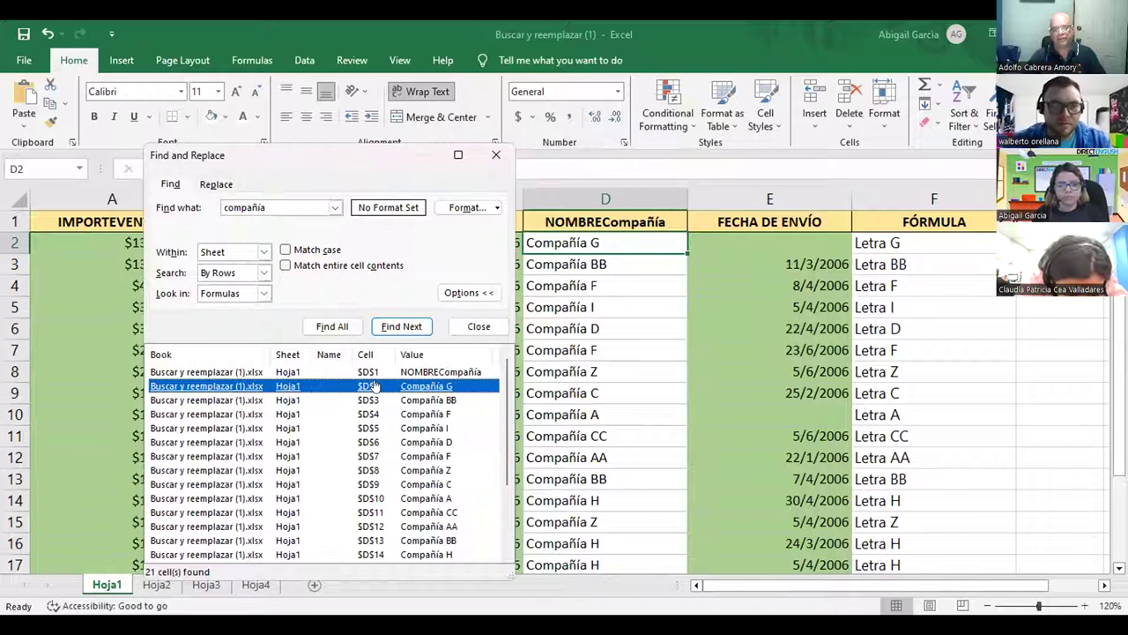
{"action": "key", "text": "Down"}
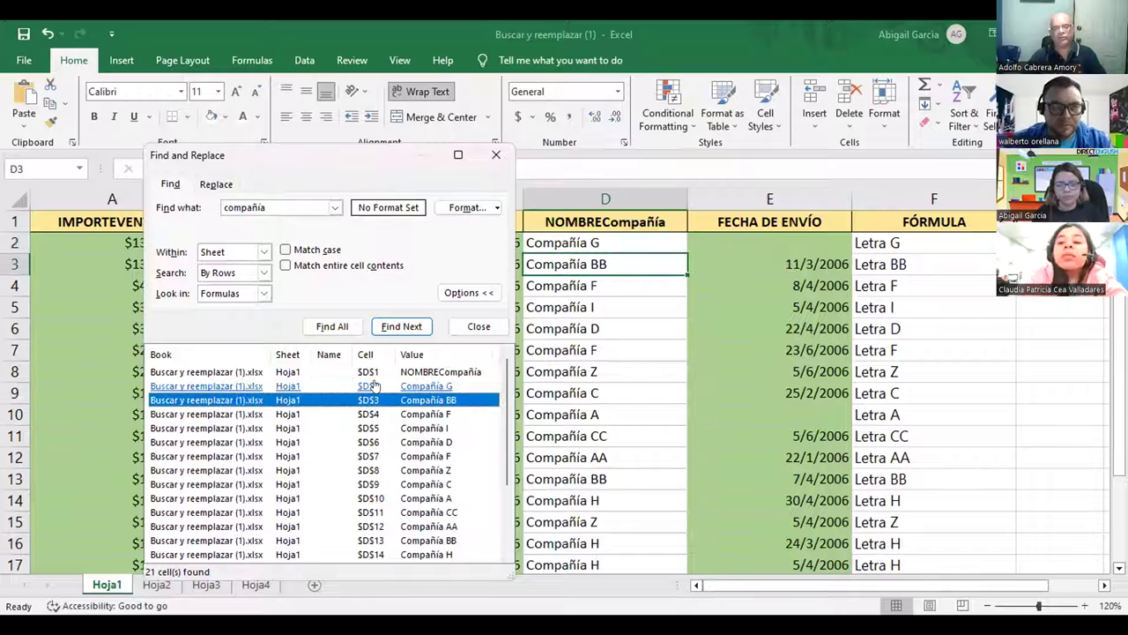
{"action": "key", "text": "Down"}
{"action": "key", "text": "Down"}
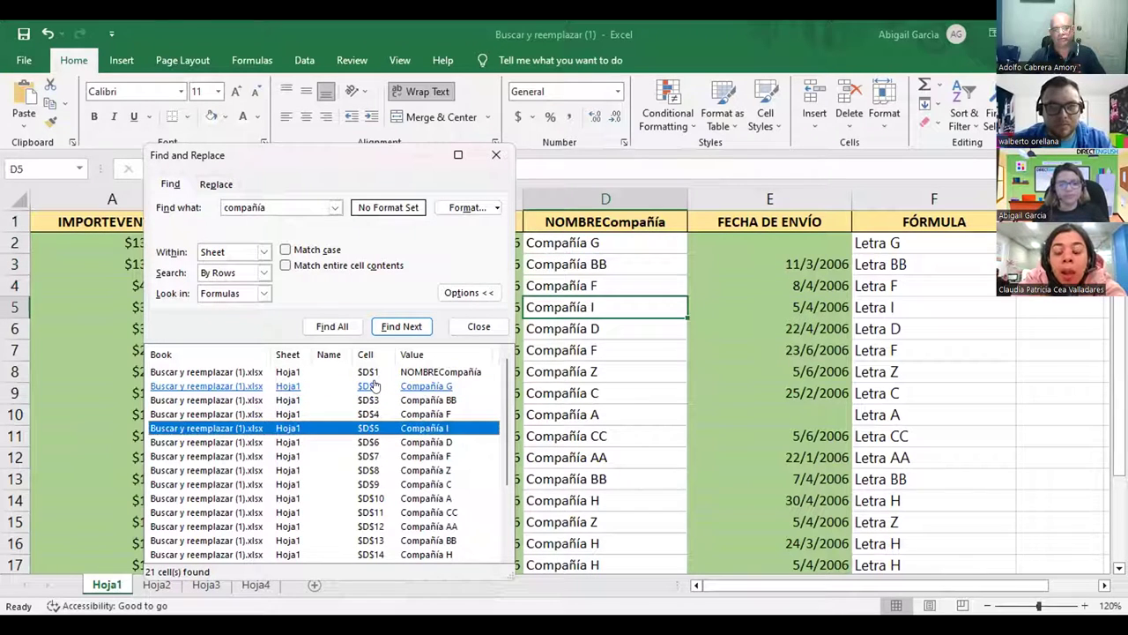
{"action": "key", "text": "Down"}
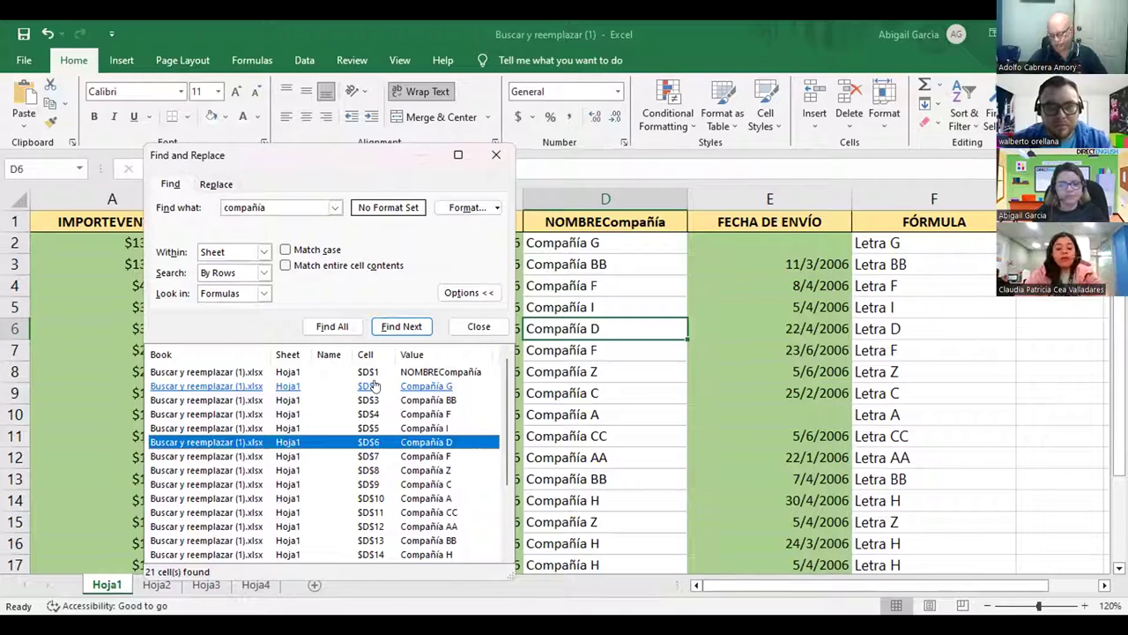
{"action": "key", "text": "Down"}
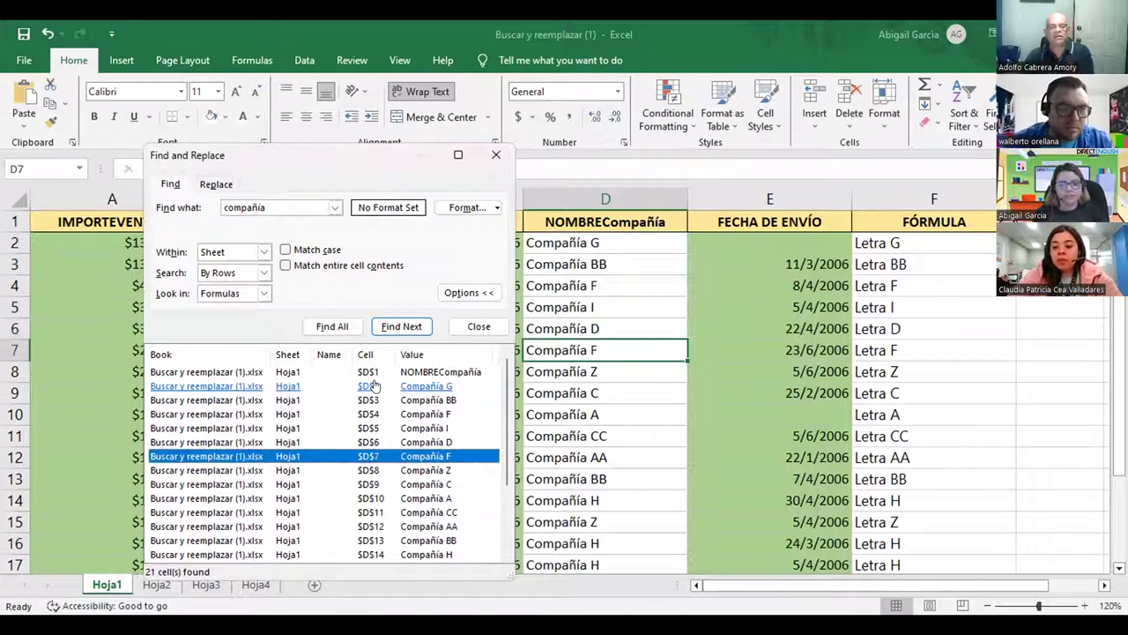
{"action": "key", "text": "Down"}
{"action": "key", "text": "Down"}
{"action": "key", "text": "Down"}
{"action": "key", "text": "Down"}
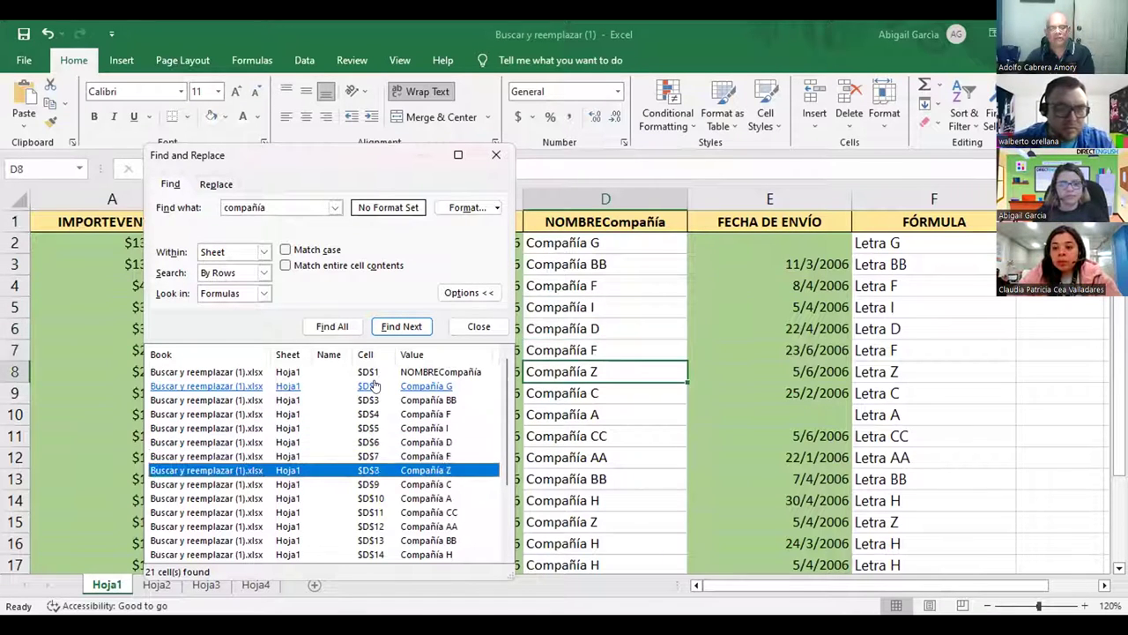
{"action": "key", "text": "Down"}
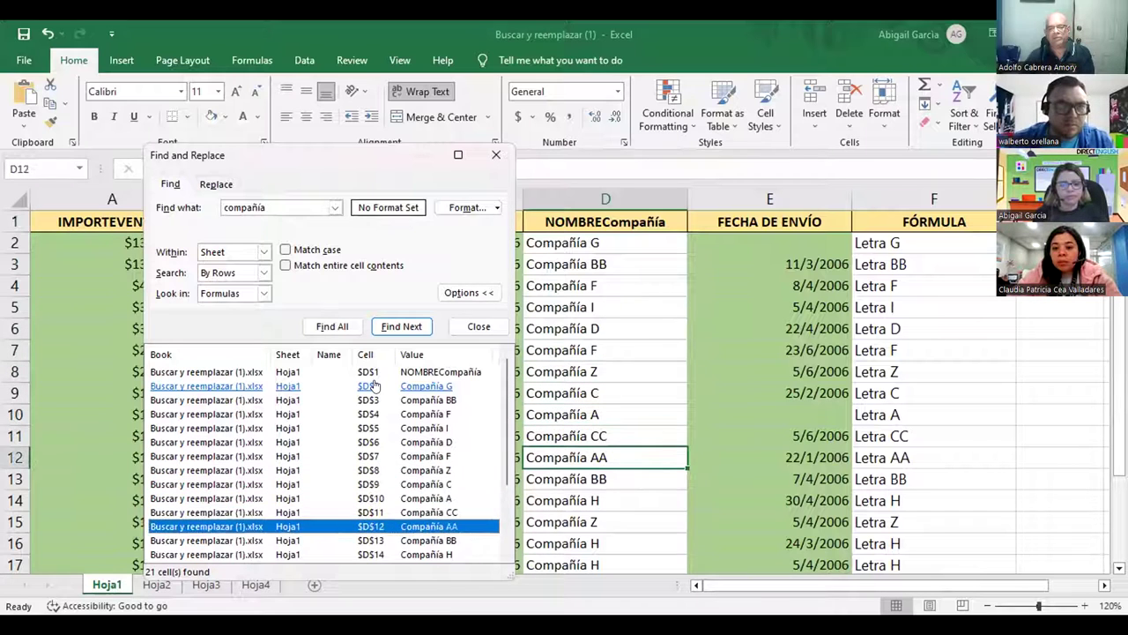
{"action": "key", "text": "Down"}
{"action": "key", "text": "Down"}
{"action": "key", "text": "Down"}
{"action": "key", "text": "Down"}
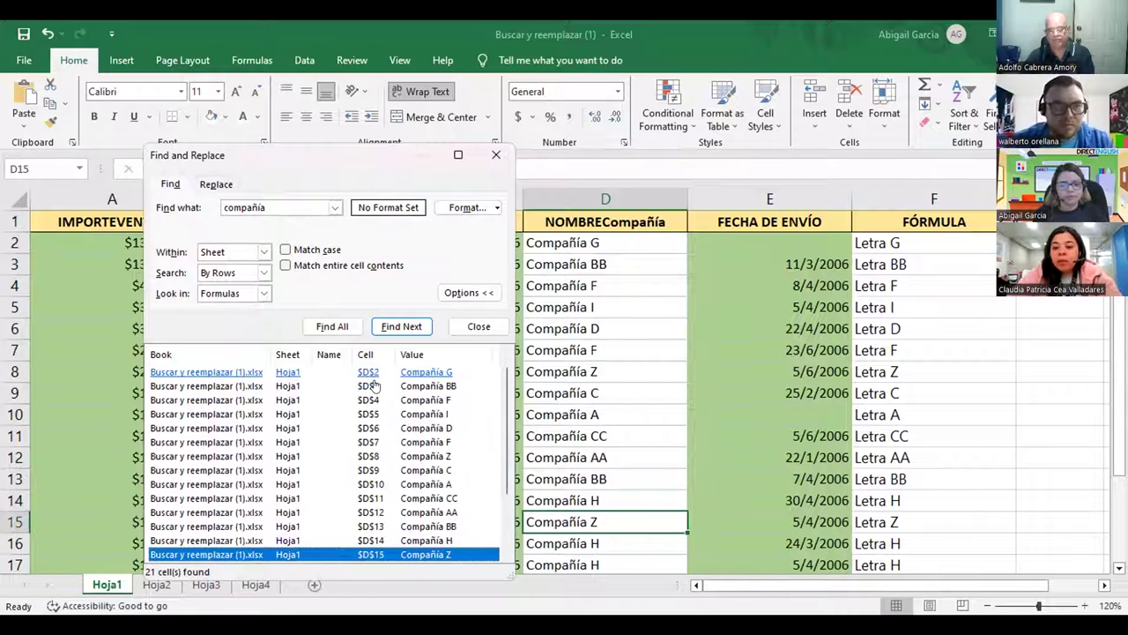
{"action": "key", "text": "Down"}
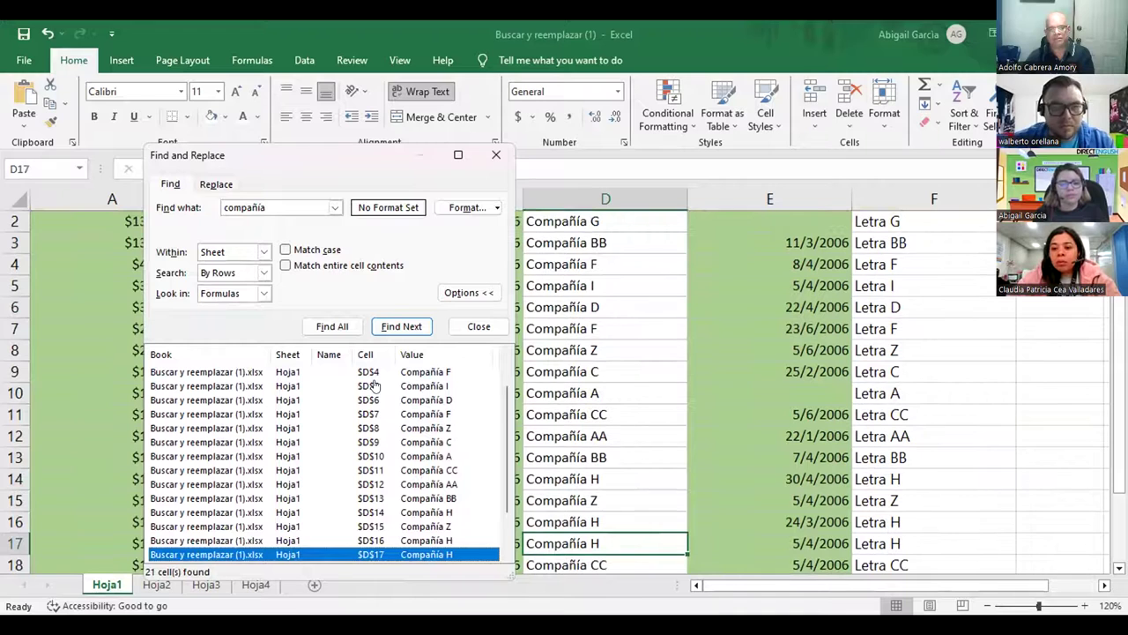
{"action": "key", "text": "Down"}
{"action": "key", "text": "Down"}
{"action": "key", "text": "Down"}
{"action": "key", "text": "Down"}
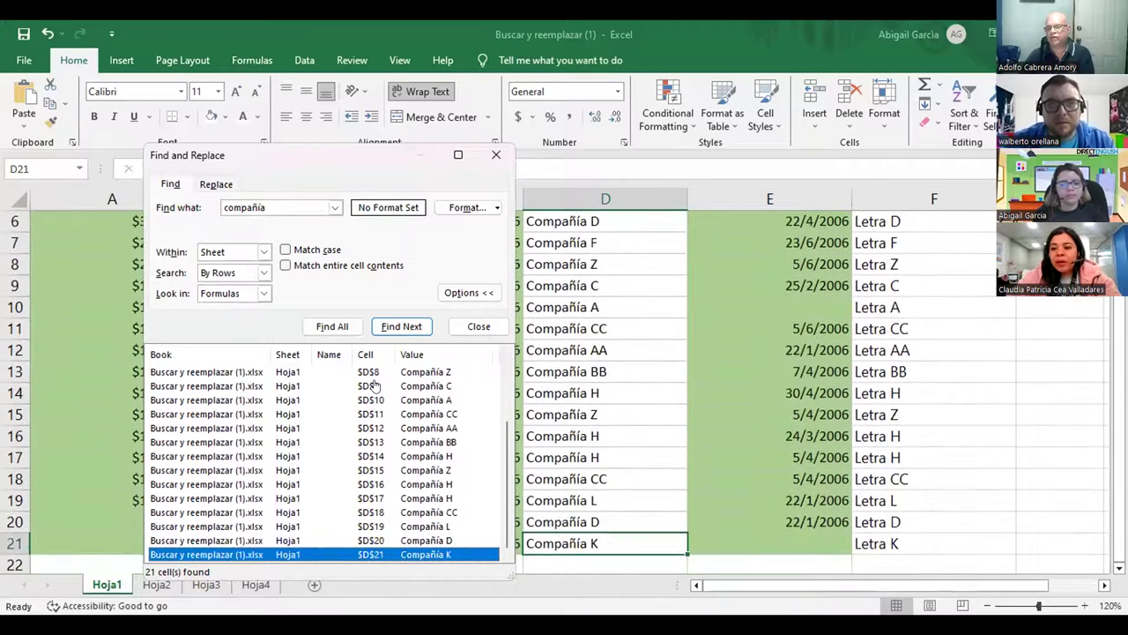
Go back up through the listed matches from D21 toward the start of the results list.
{"action": "key", "text": "Up"}
{"action": "key", "text": "Up"}
{"action": "key", "text": "Up"}
{"action": "key", "text": "Up"}
{"action": "key", "text": "Up"}
{"action": "key", "text": "Up"}
{"action": "key", "text": "Up"}
{"action": "key", "text": "Up"}
{"action": "key", "text": "Up"}
{"action": "key", "text": "Up"}
{"action": "key", "text": "Up"}
{"action": "key", "text": "Up"}
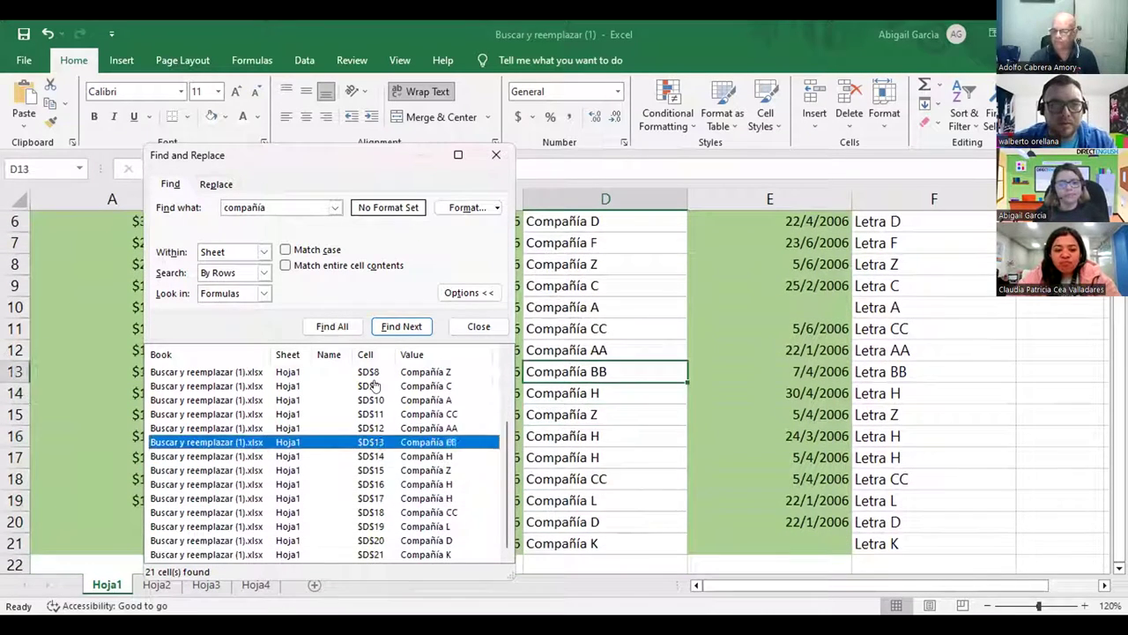
{"action": "key", "text": "Up"}
{"action": "key", "text": "Up"}
{"action": "key", "text": "Up"}
{"action": "key", "text": "Up"}
{"action": "key", "text": "Up"}
{"action": "key", "text": "Up"}
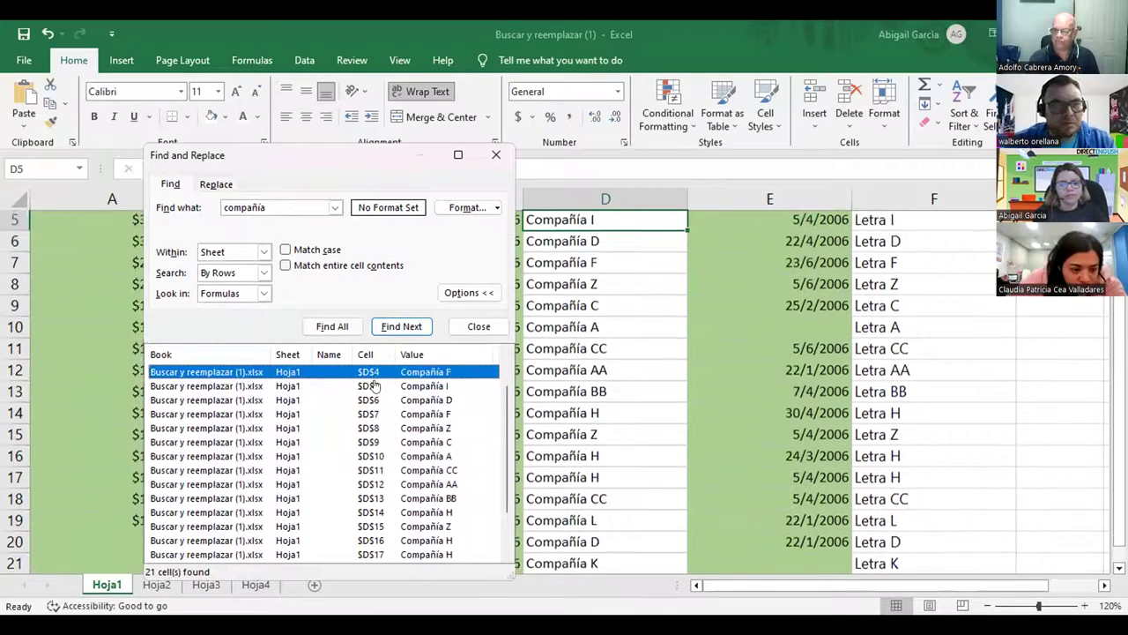
{"action": "key", "text": "Up"}
{"action": "key", "text": "Up"}
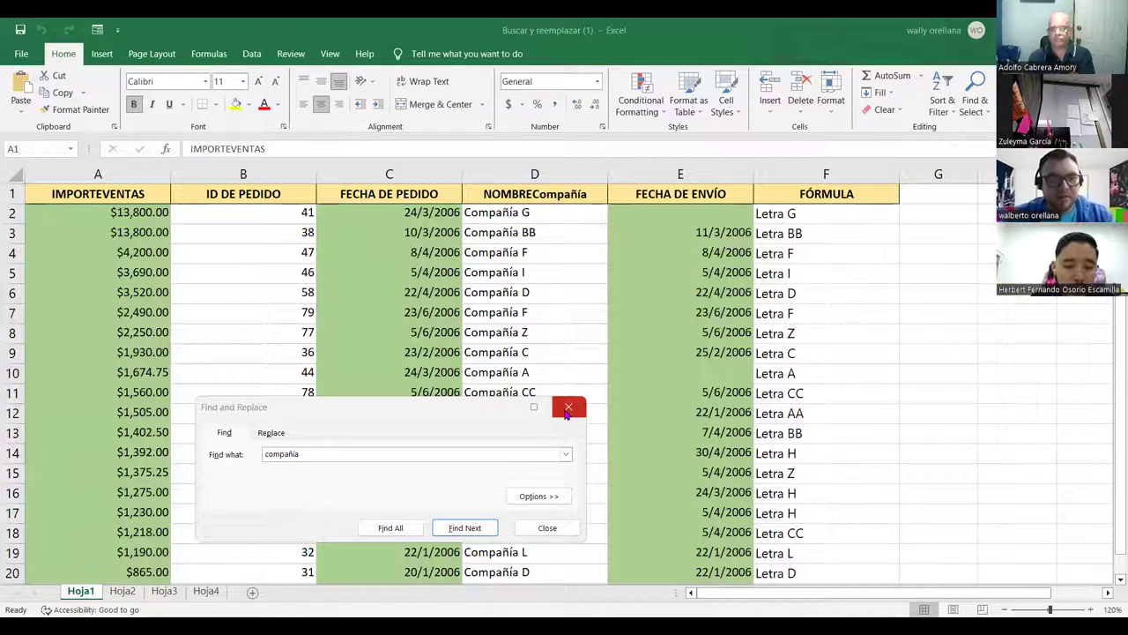
Reopen Find, search for all occurrences of "compañía" twice and dismiss each message.
{"action": "key", "text": "Escape"}
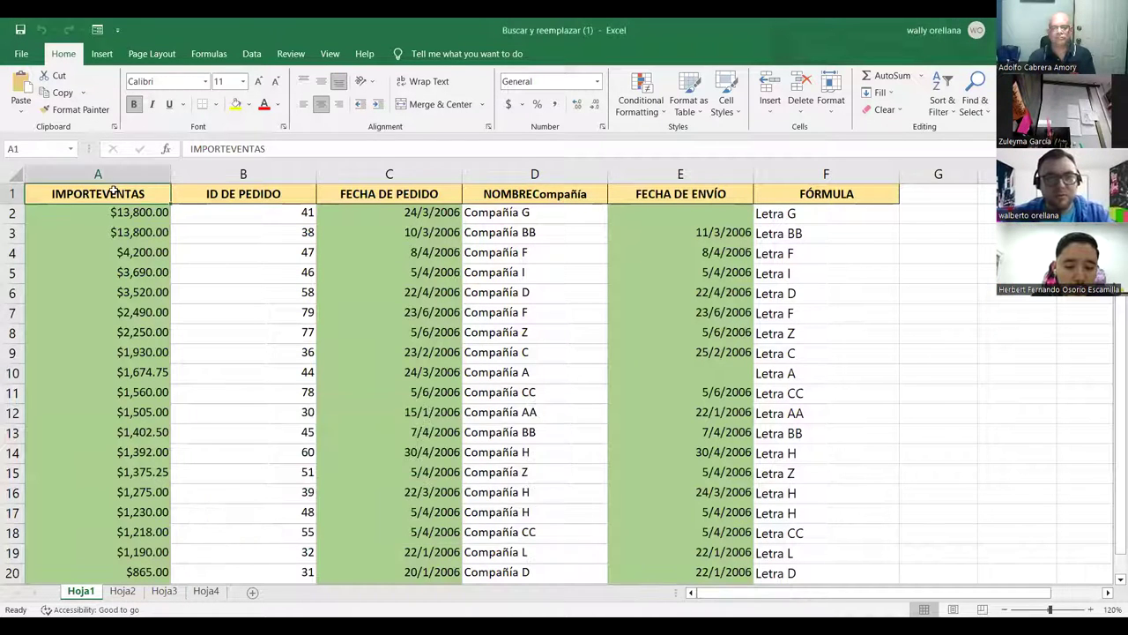
{"action": "key", "text": "ctrl+f"}
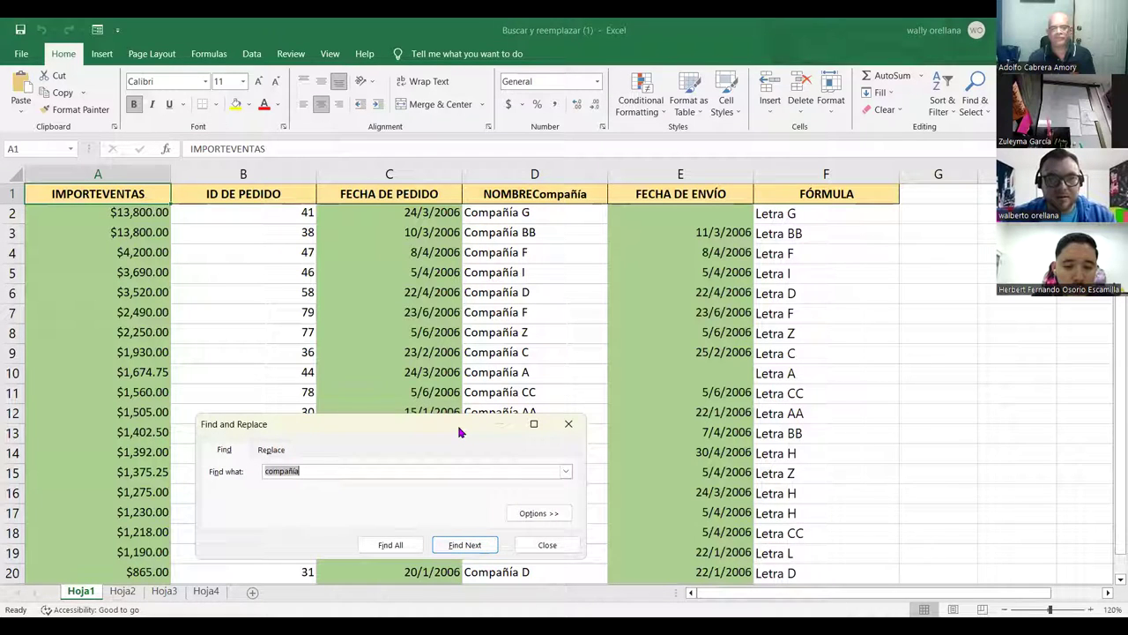
{"action": "left_click", "coordinate": [421, 437]}
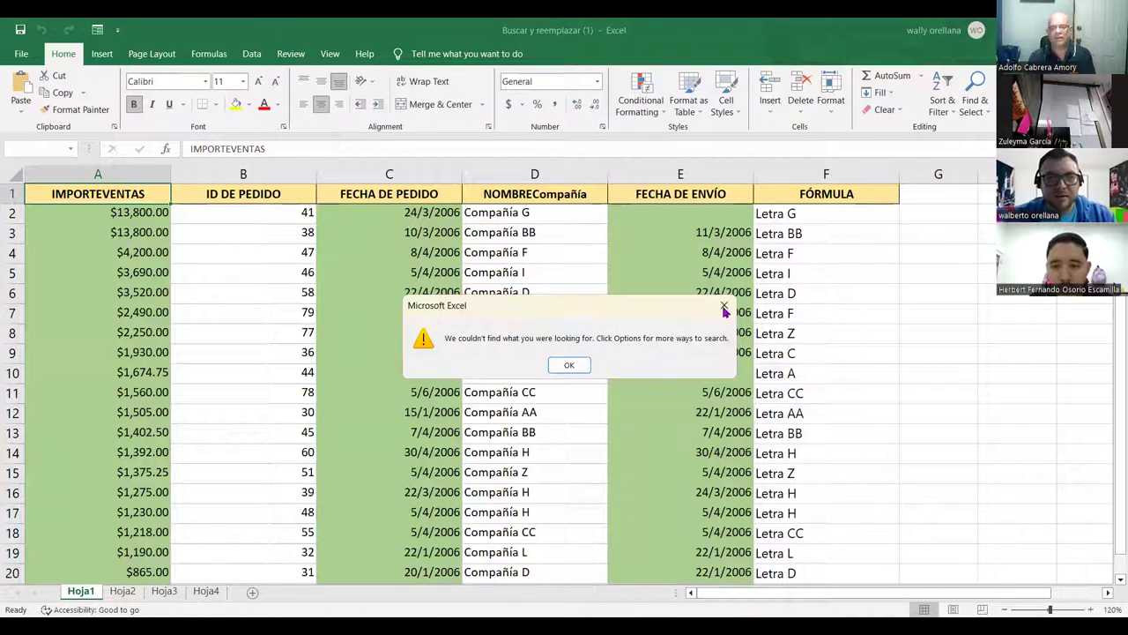
{"action": "left_click", "coordinate": [723, 307]}
{"action": "left_click", "coordinate": [414, 438]}
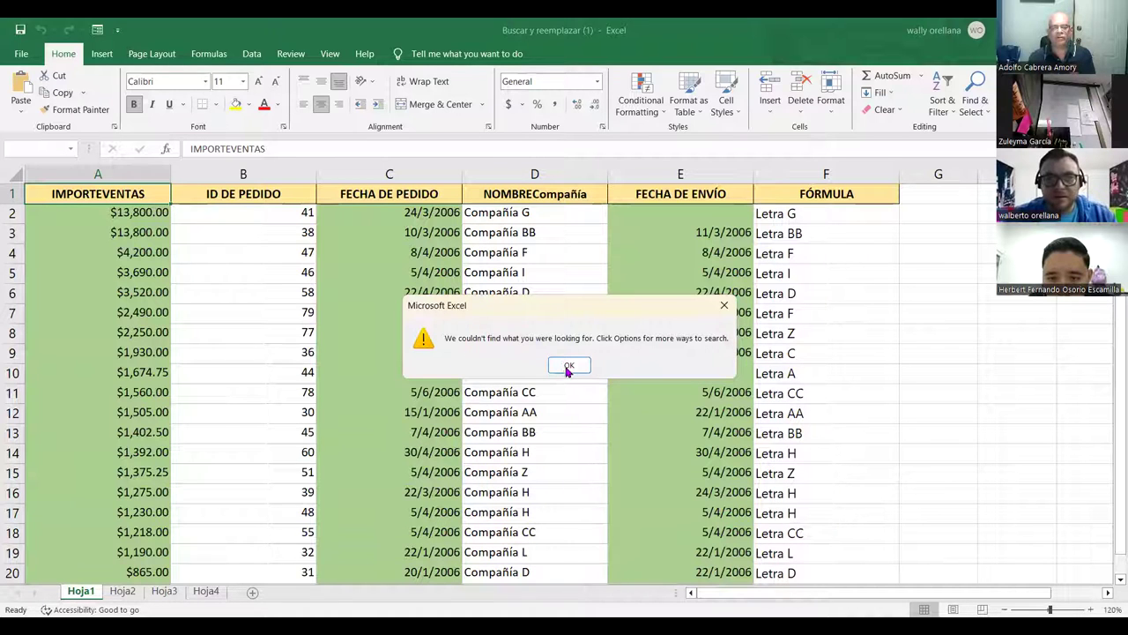
{"action": "key", "text": "Return"}
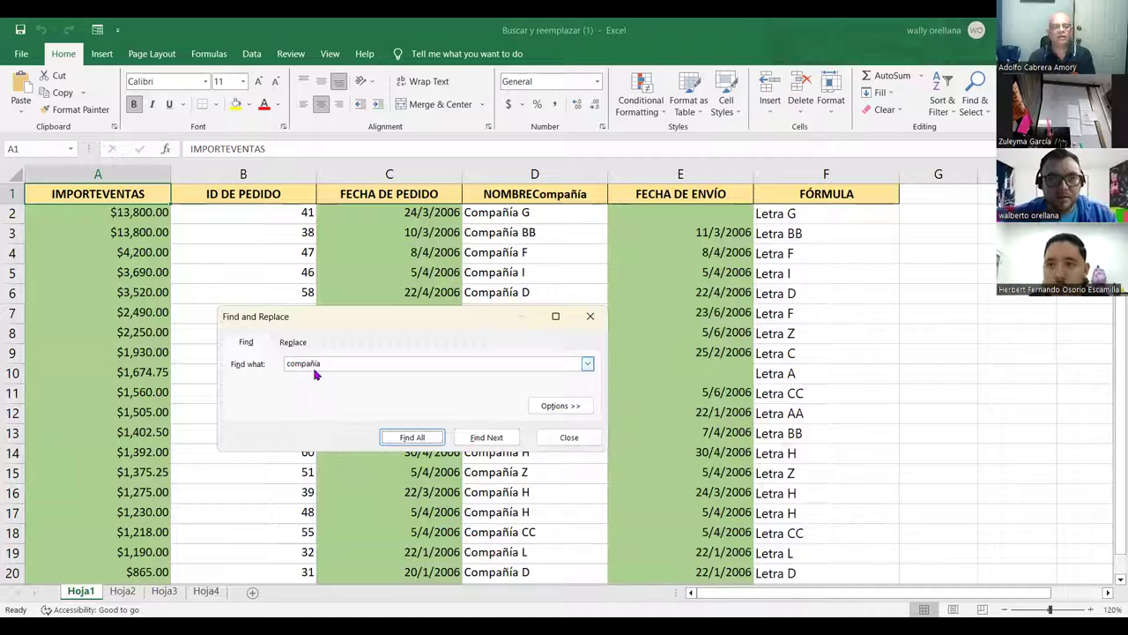
Retry the search for "compañía" with Find Next and Find All, dismiss the message and close the Find and Replace dialog.
{"action": "left_click", "coordinate": [319, 369]}
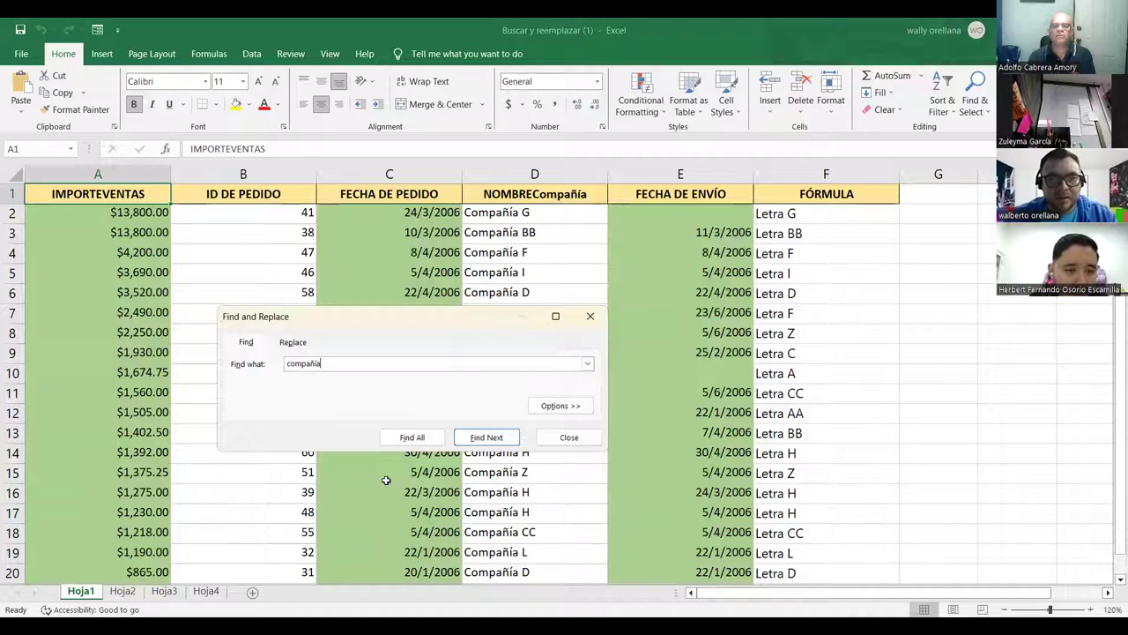
{"action": "left_click", "coordinate": [492, 441]}
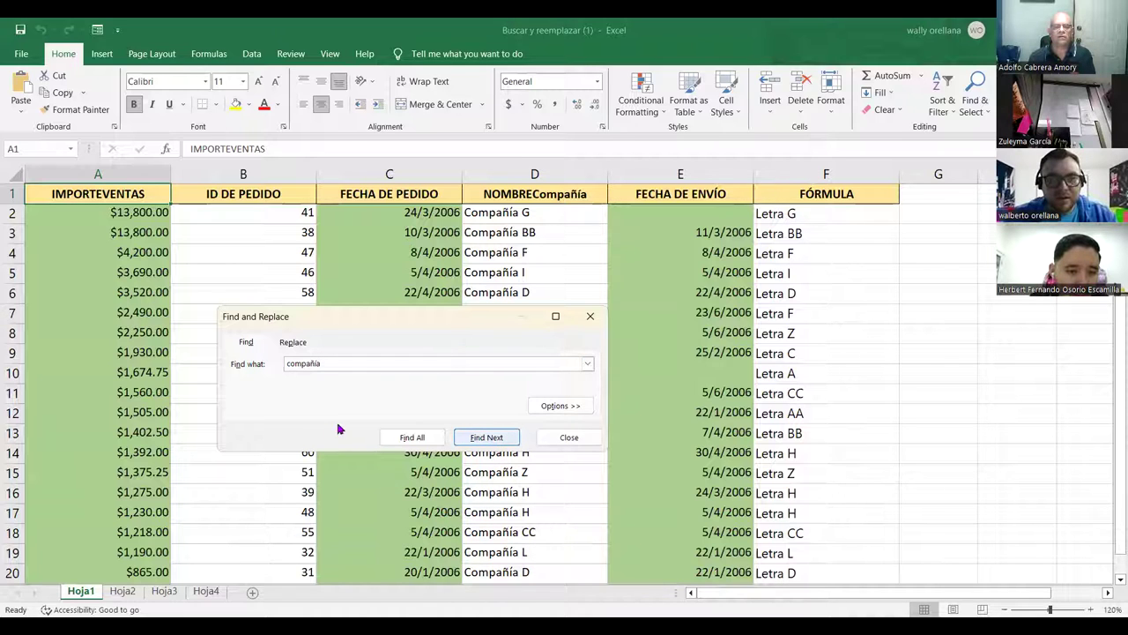
{"action": "left_click", "coordinate": [421, 437]}
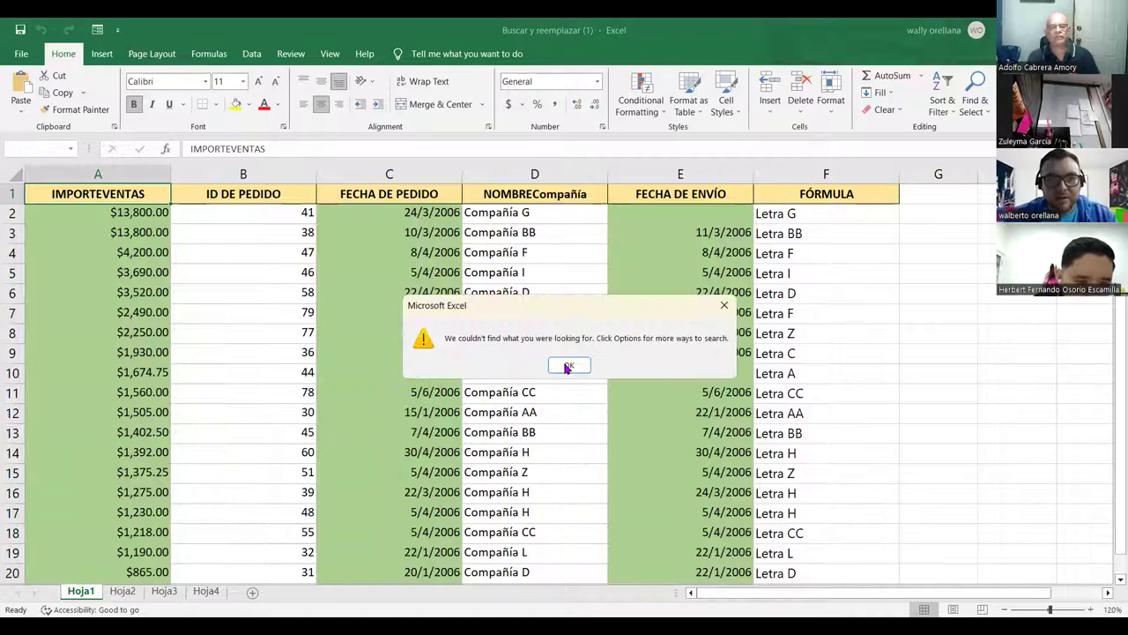
{"action": "left_click", "coordinate": [566, 366]}
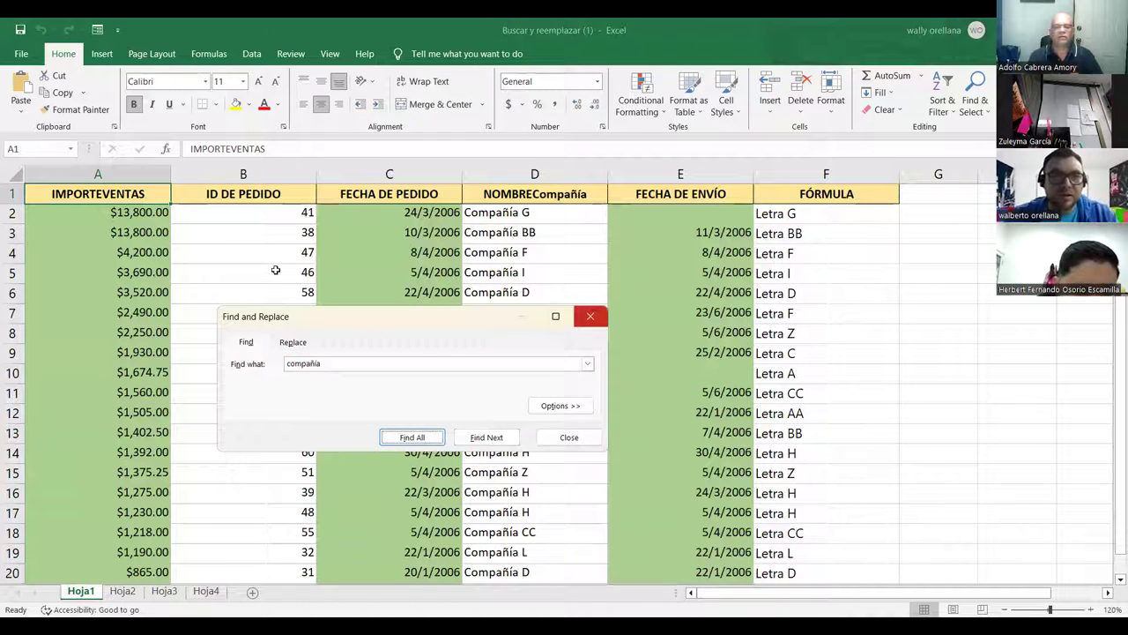
{"action": "left_click", "coordinate": [592, 317]}
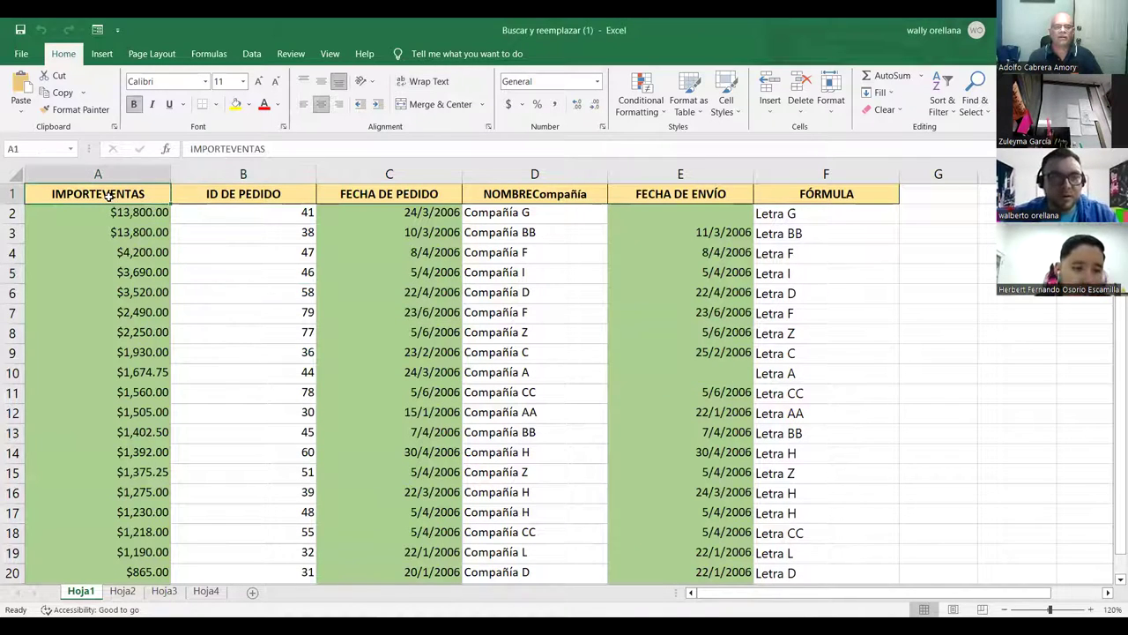
Reopen Find with its options expanded and set the search scope to Sheet.
{"action": "key", "text": "ctrl+f"}
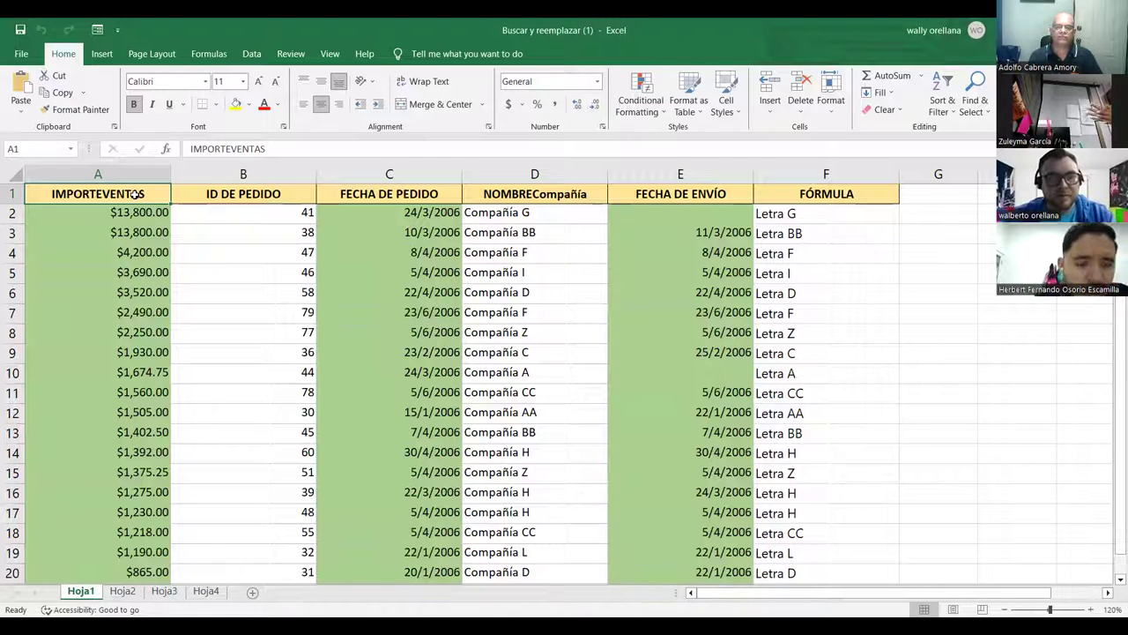
{"action": "key", "text": "ctrl+f"}
{"action": "left_click", "coordinate": [559, 443]}
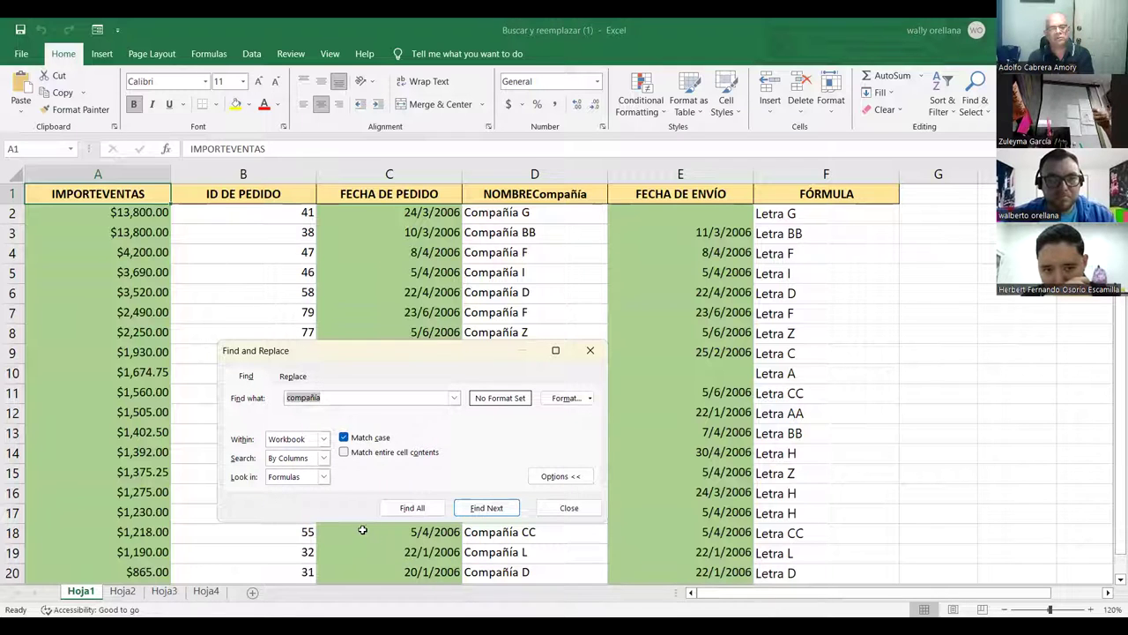
{"action": "left_click", "coordinate": [323, 439]}
{"action": "left_click", "coordinate": [291, 453]}
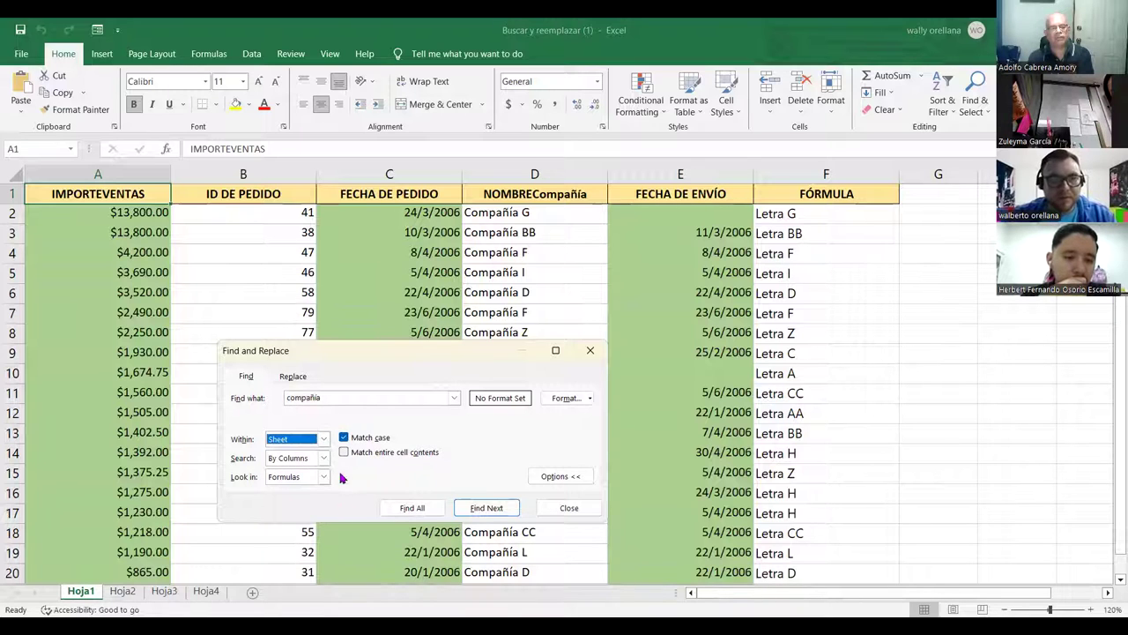
Switch the search scope to Workbook and return it to Sheet.
{"action": "key", "text": "alt+Down"}
{"action": "key", "text": "Down"}
{"action": "key", "text": "Return"}
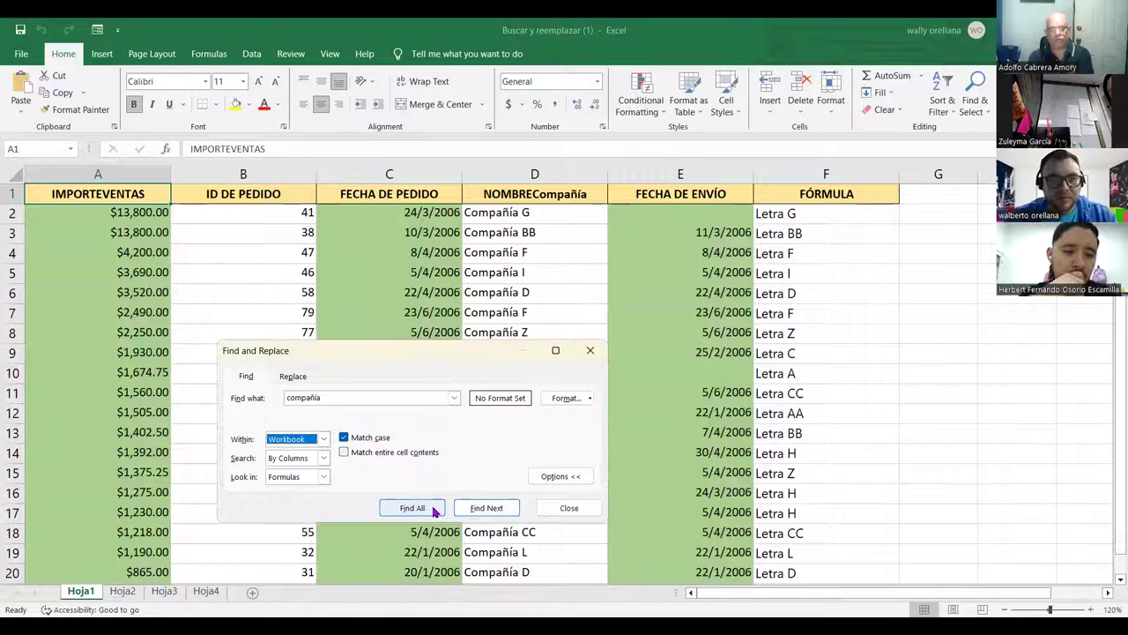
{"action": "key", "text": "alt+Down"}
{"action": "key", "text": "Up"}
{"action": "key", "text": "Return"}
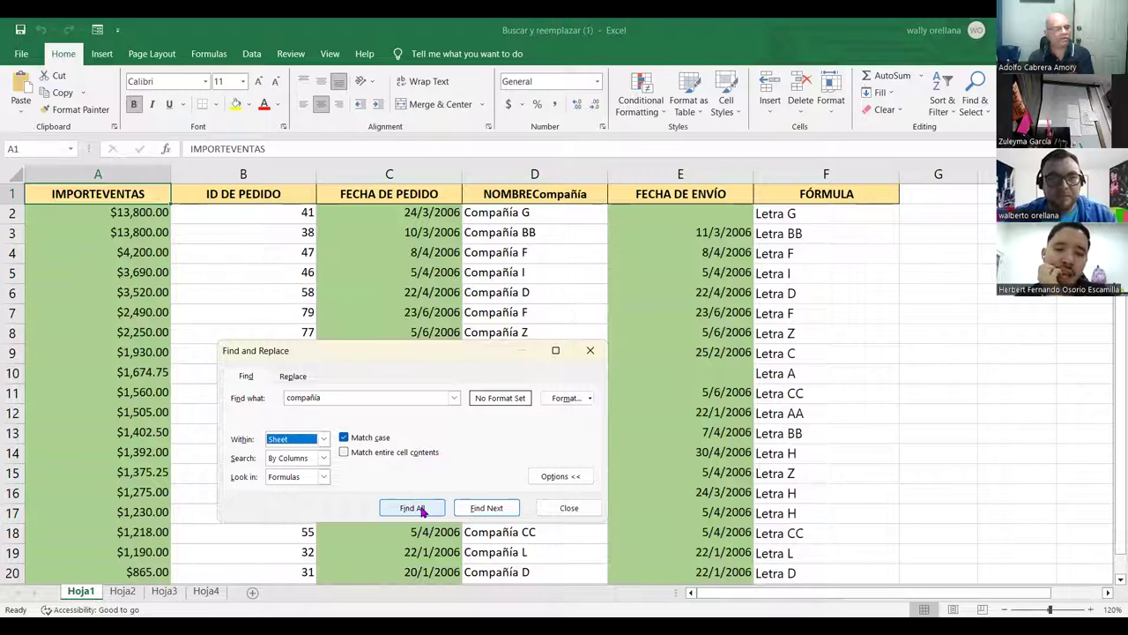
Set the search to By Rows without Match case and list all occurrences of "compañía" in the sheet.
{"action": "left_click", "coordinate": [323, 459]}
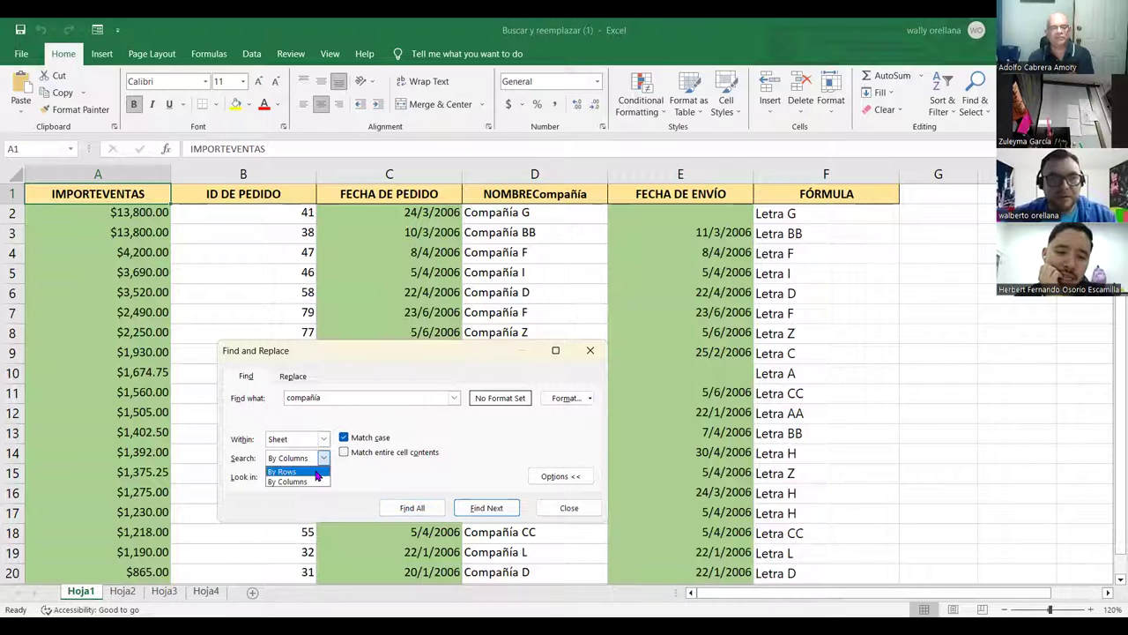
{"action": "left_click", "coordinate": [318, 469]}
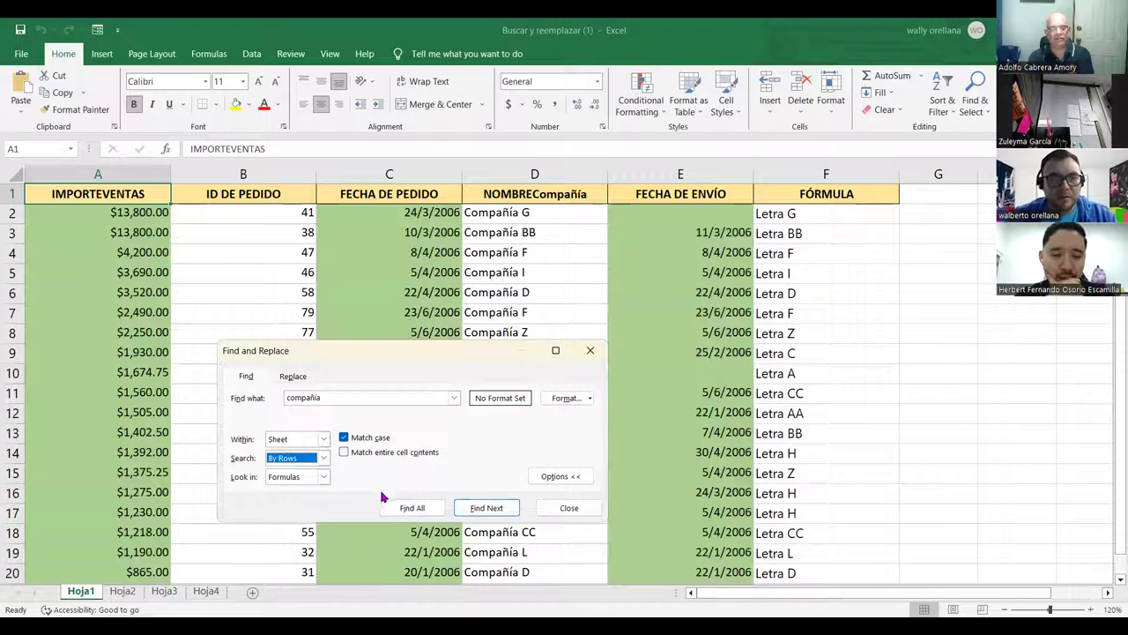
{"action": "left_click", "coordinate": [344, 438]}
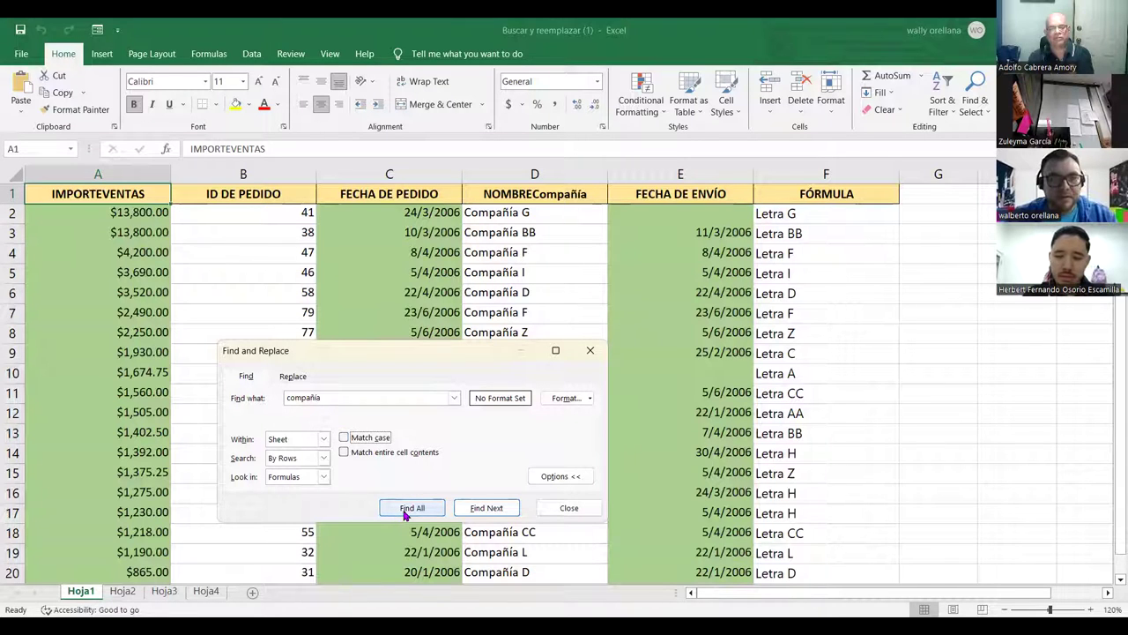
{"action": "left_click", "coordinate": [407, 509]}
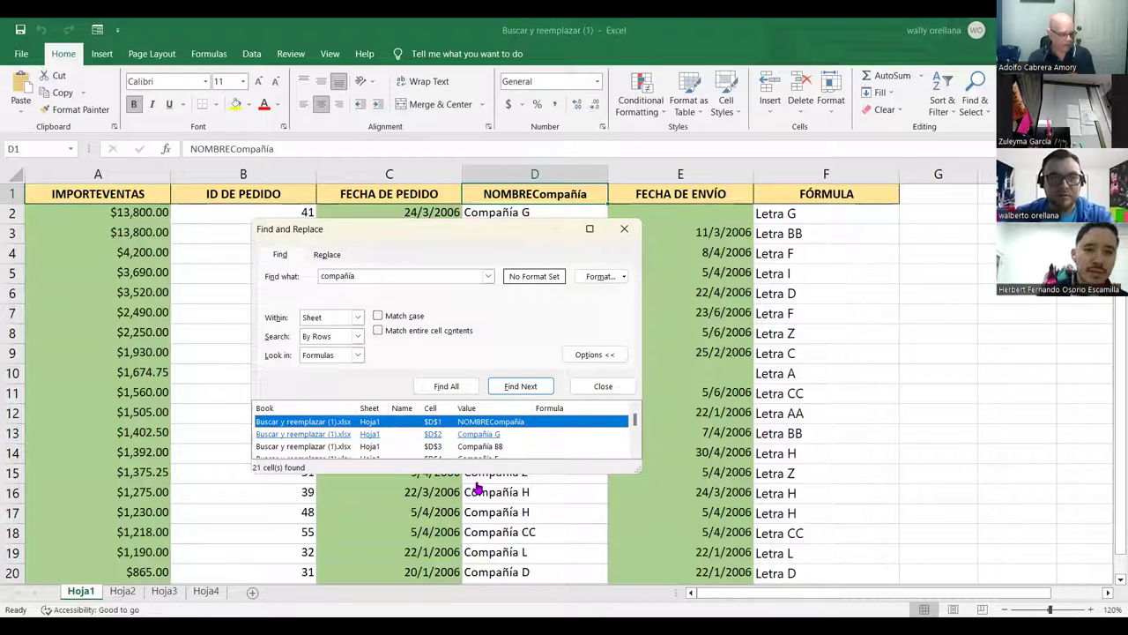
Go to the "Compañía F" match in D4 from the results list and browse the neighbouring matches.
{"action": "left_click", "coordinate": [485, 457]}
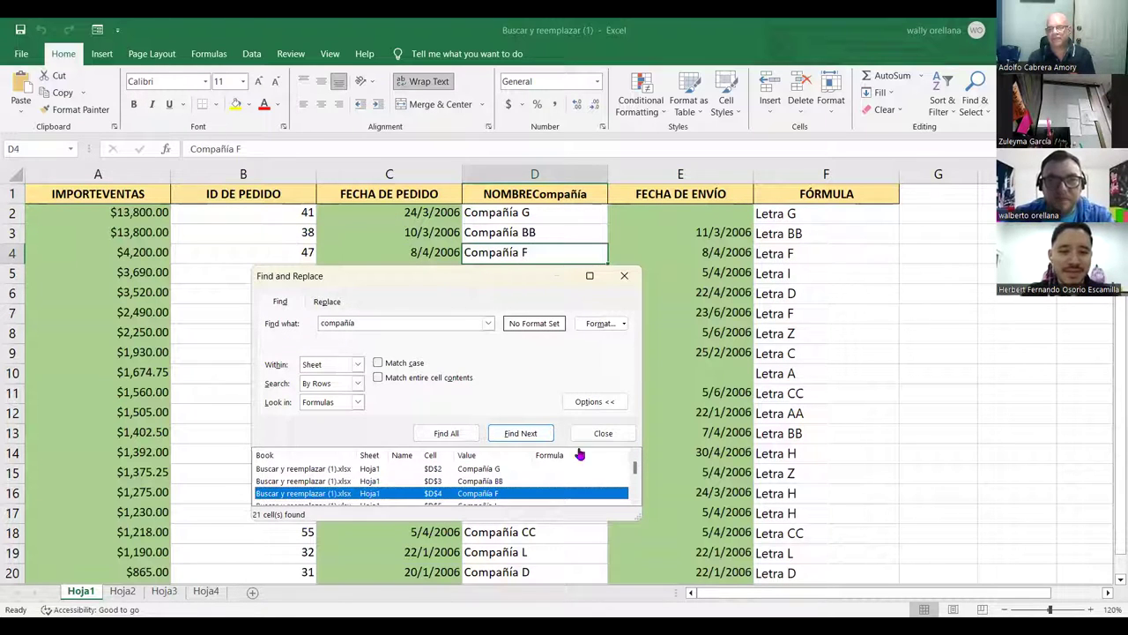
{"action": "left_click_drag", "start_coordinate": [520, 540], "coordinate": [503, 513]}
{"action": "left_click", "coordinate": [502, 512]}
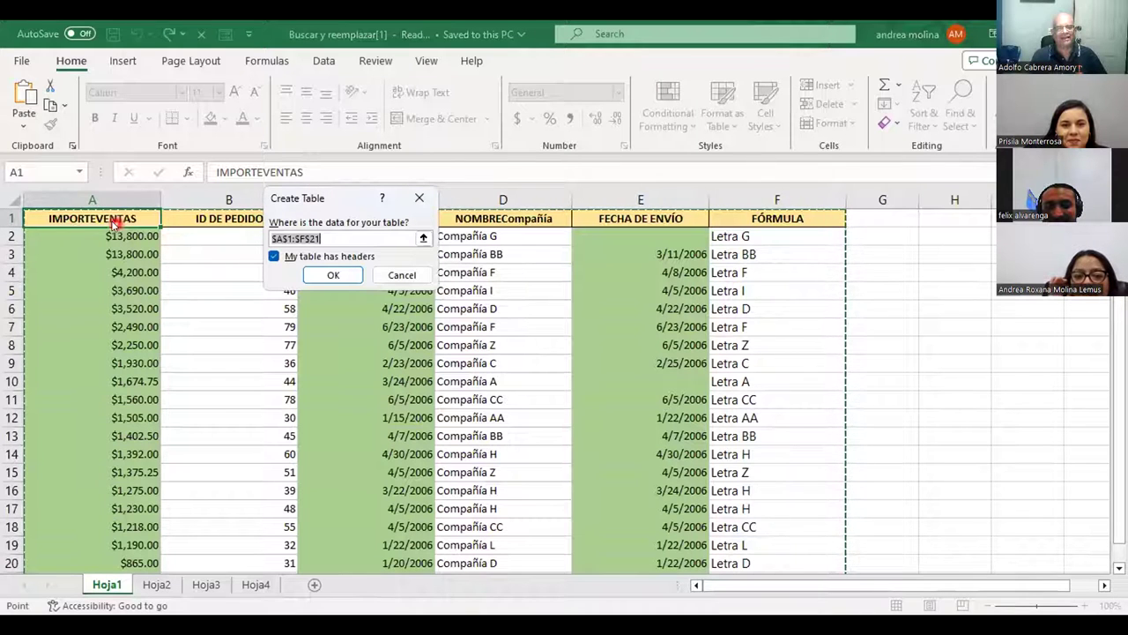
Cancel the creation of a table from the range A1:F21.
{"action": "key", "text": "Escape"}
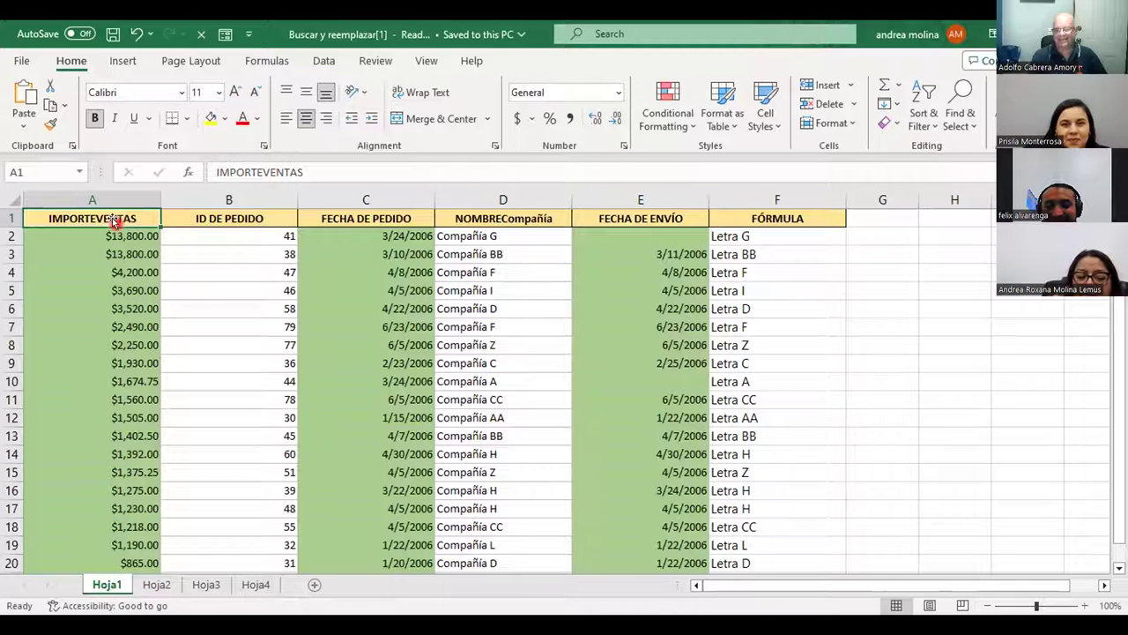
Search the sheet by rows in formulas for "0", starting from cell A1 with the extended search options shown.
{"action": "key", "text": "ctrl+b"}
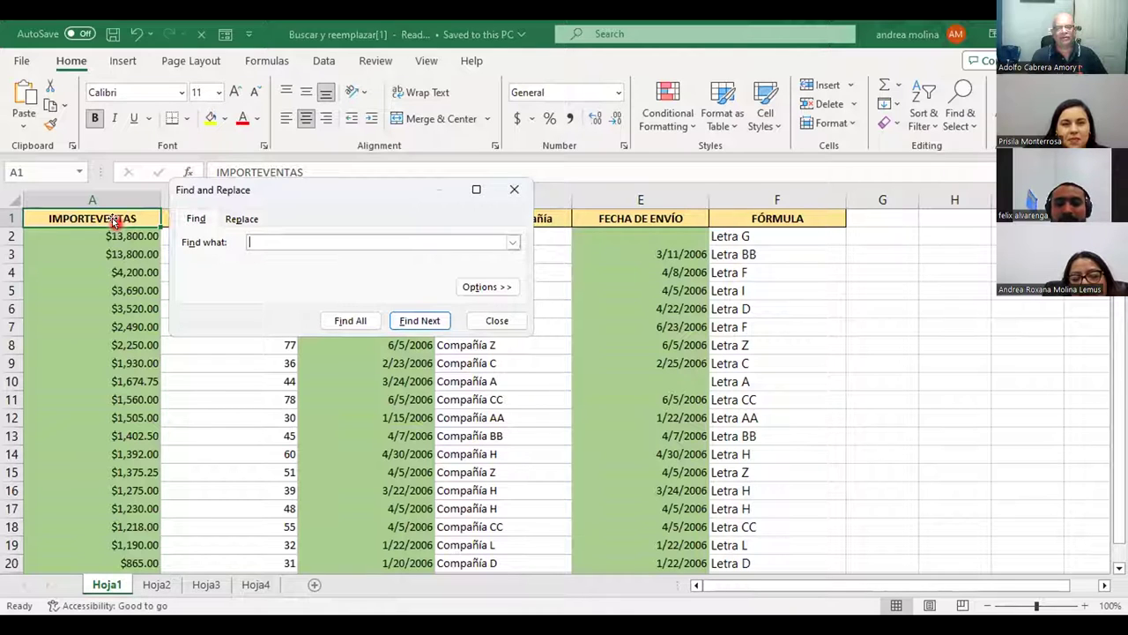
{"action": "left_click", "coordinate": [490, 287]}
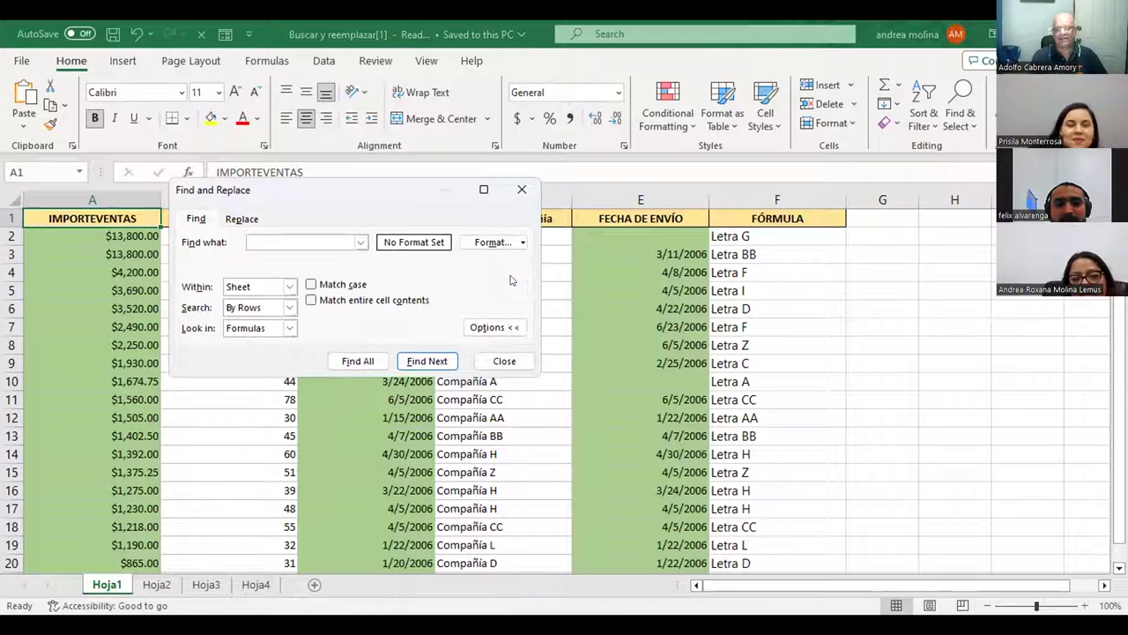
{"action": "left_click", "coordinate": [362, 245]}
{"action": "left_click", "coordinate": [296, 238]}
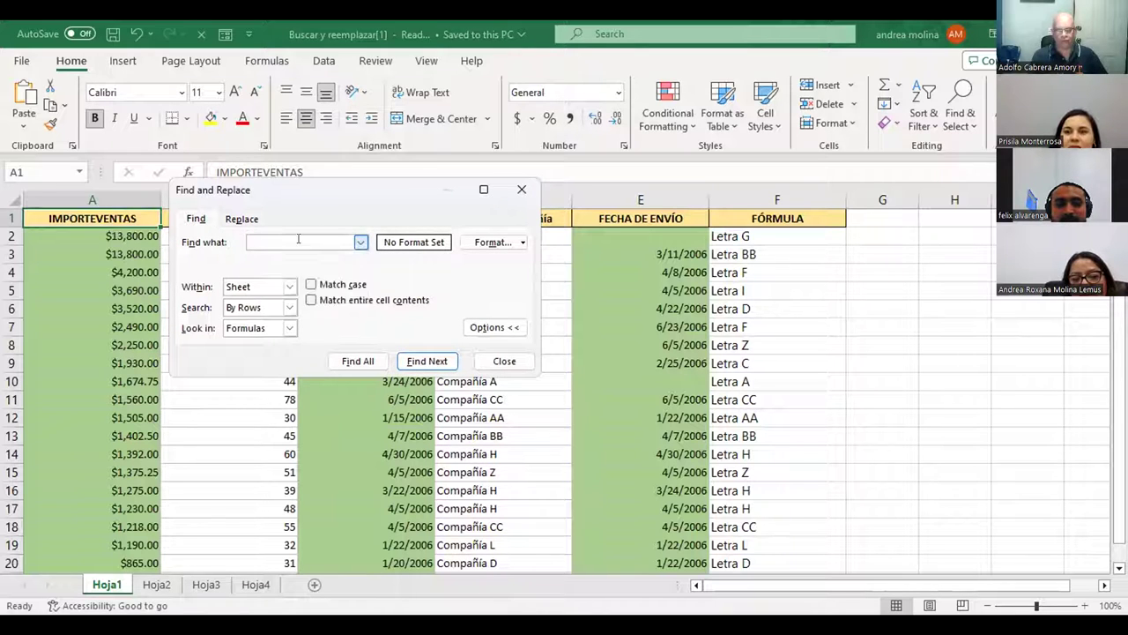
{"action": "type", "text": "0"}
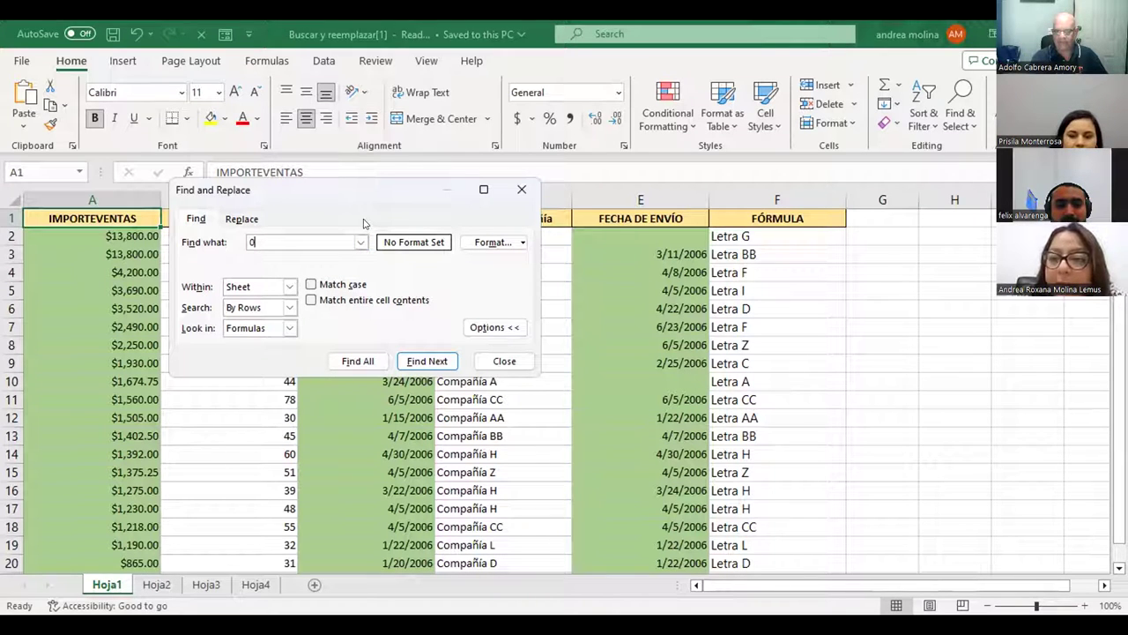
{"action": "left_click", "coordinate": [419, 362]}
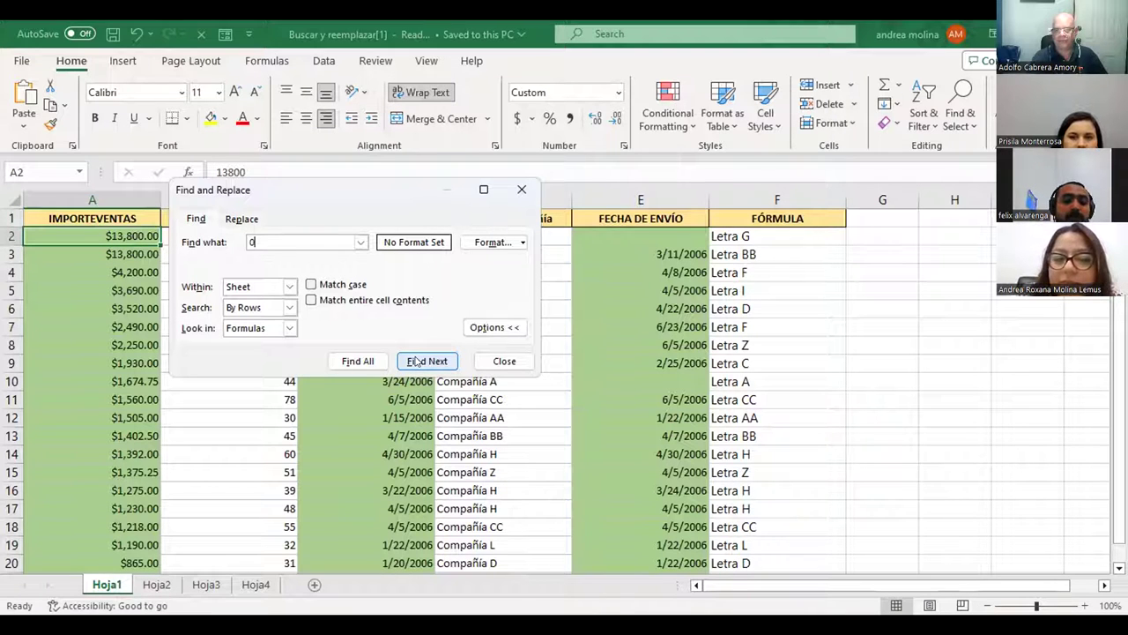
Step through the matches for "0" row by row up to cell F7.
{"action": "left_click", "coordinate": [420, 362]}
{"action": "left_click", "coordinate": [418, 430]}
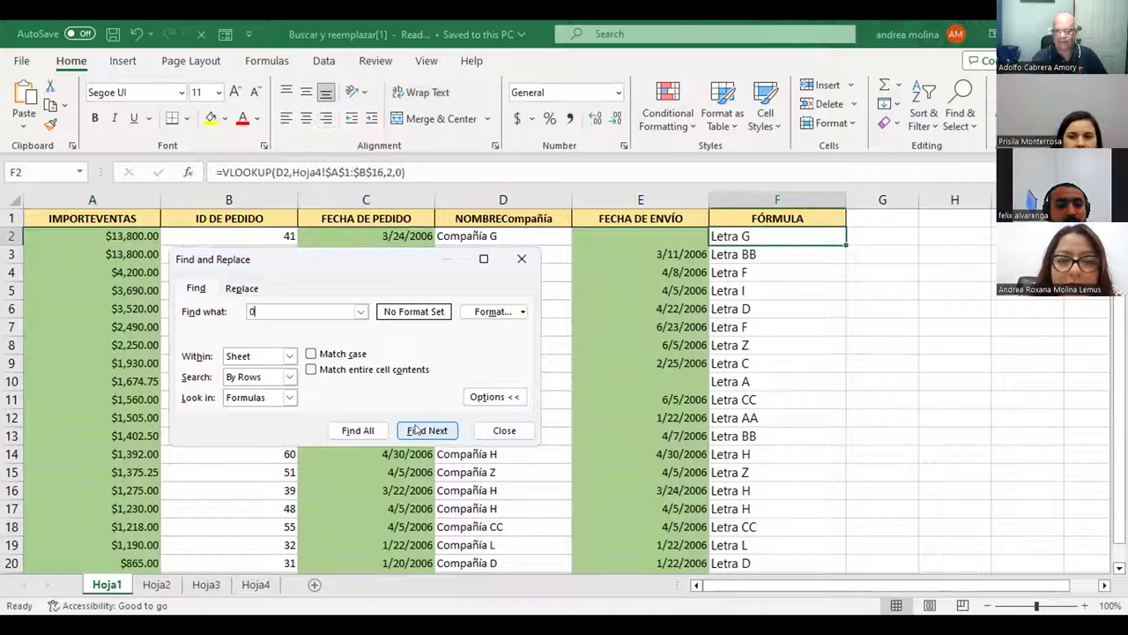
{"action": "left_click", "coordinate": [418, 431]}
{"action": "left_click", "coordinate": [419, 430]}
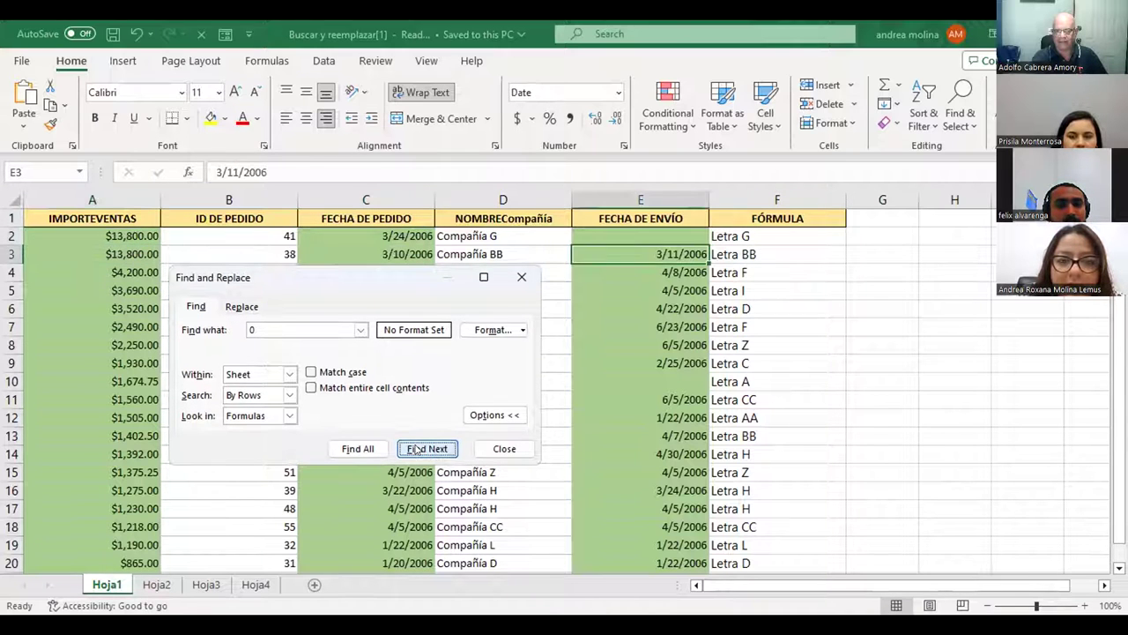
{"action": "left_click", "coordinate": [417, 449]}
{"action": "left_click", "coordinate": [418, 449]}
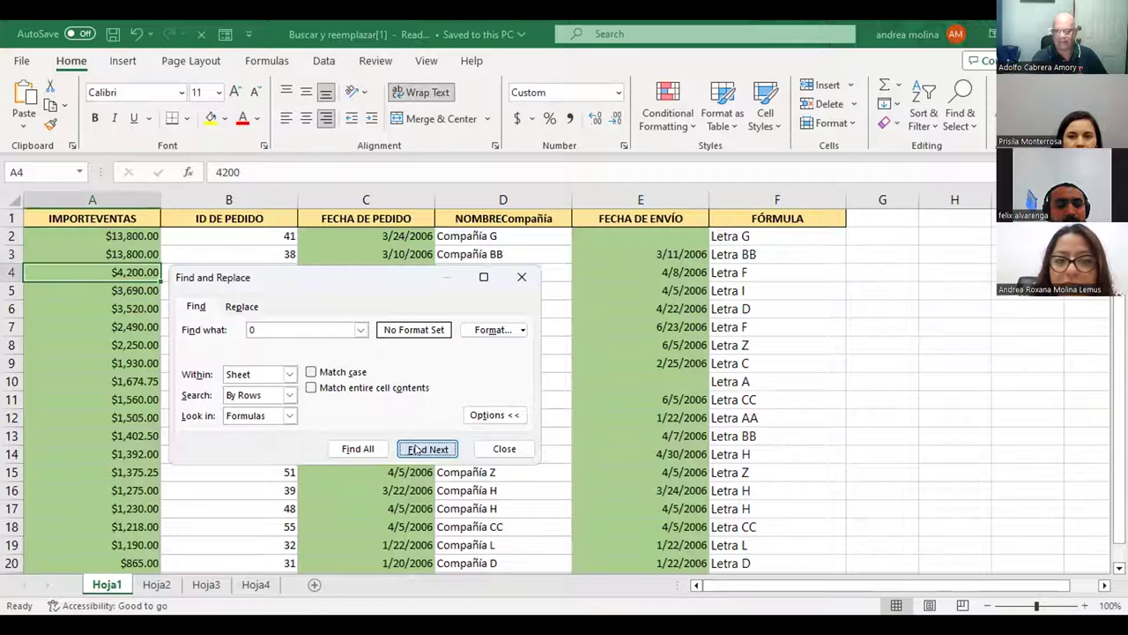
{"action": "left_click", "coordinate": [418, 449]}
{"action": "left_click", "coordinate": [418, 467]}
{"action": "left_click", "coordinate": [417, 466]}
{"action": "left_click", "coordinate": [418, 466]}
{"action": "left_click", "coordinate": [418, 485]}
{"action": "left_click", "coordinate": [418, 485]}
{"action": "left_click", "coordinate": [418, 485]}
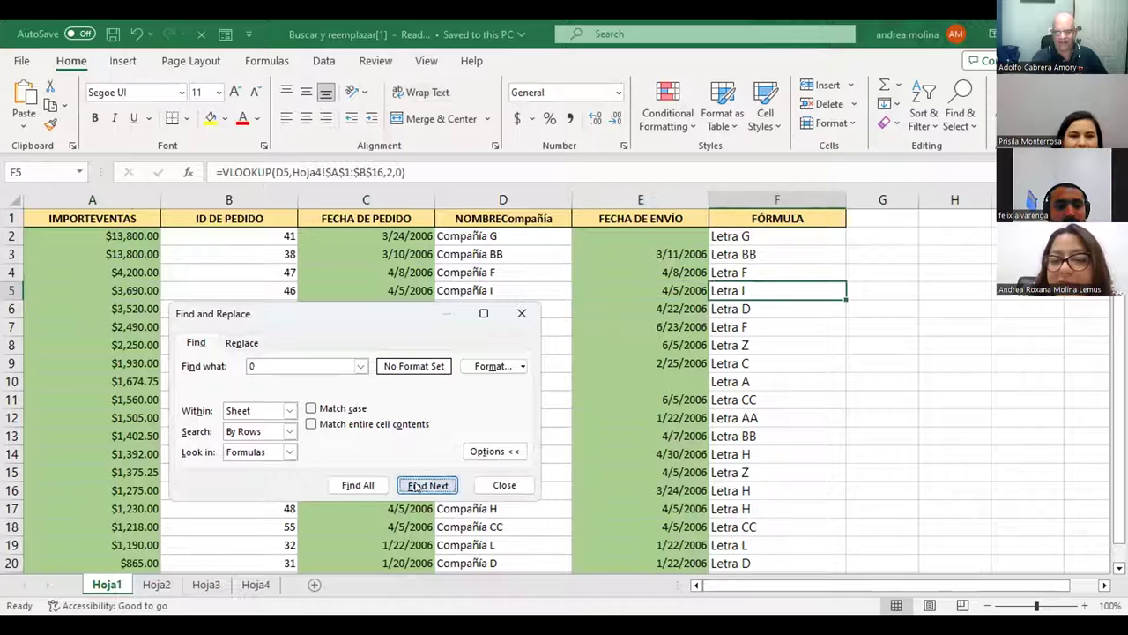
{"action": "left_click", "coordinate": [417, 484]}
{"action": "left_click", "coordinate": [418, 484]}
{"action": "left_click", "coordinate": [418, 502]}
{"action": "left_click", "coordinate": [418, 502]}
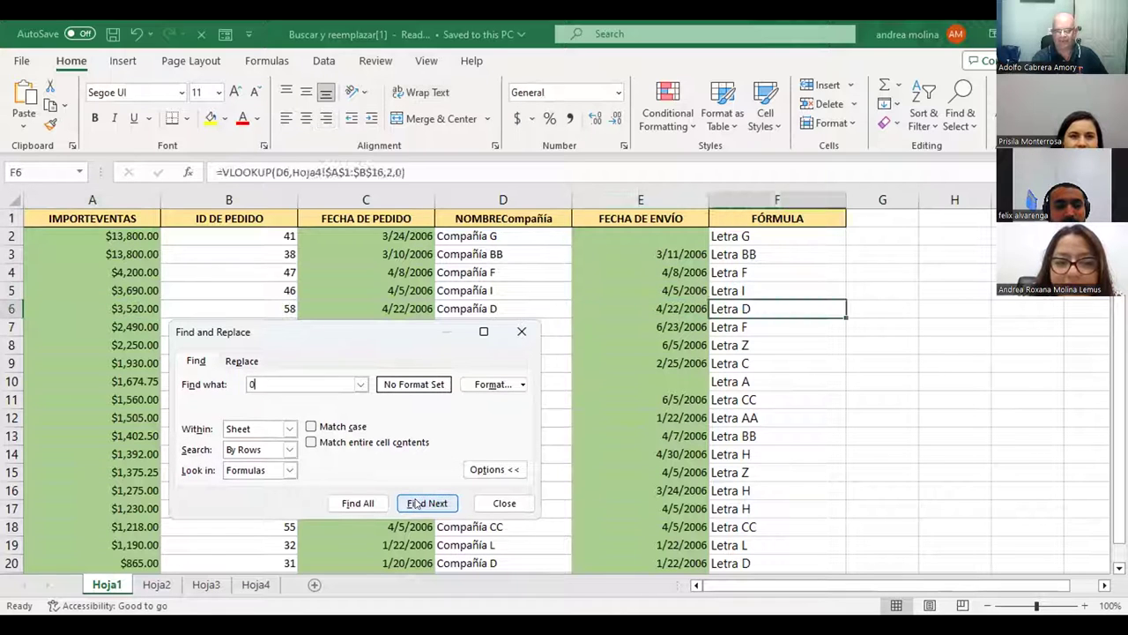
{"action": "left_click", "coordinate": [418, 502]}
{"action": "left_click", "coordinate": [418, 502]}
{"action": "left_click", "coordinate": [423, 520]}
{"action": "left_click", "coordinate": [423, 520]}
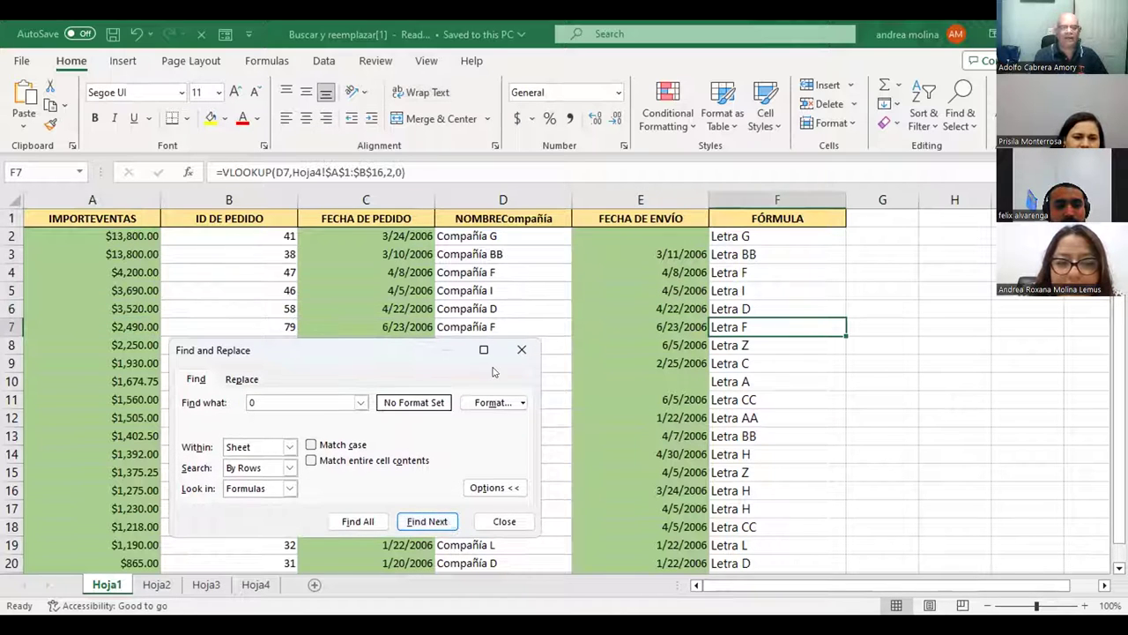
Move the search dialog higher, view the Find Format settings and cancel without choosing a format.
{"action": "left_click_drag", "start_coordinate": [418, 348], "coordinate": [454, 223]}
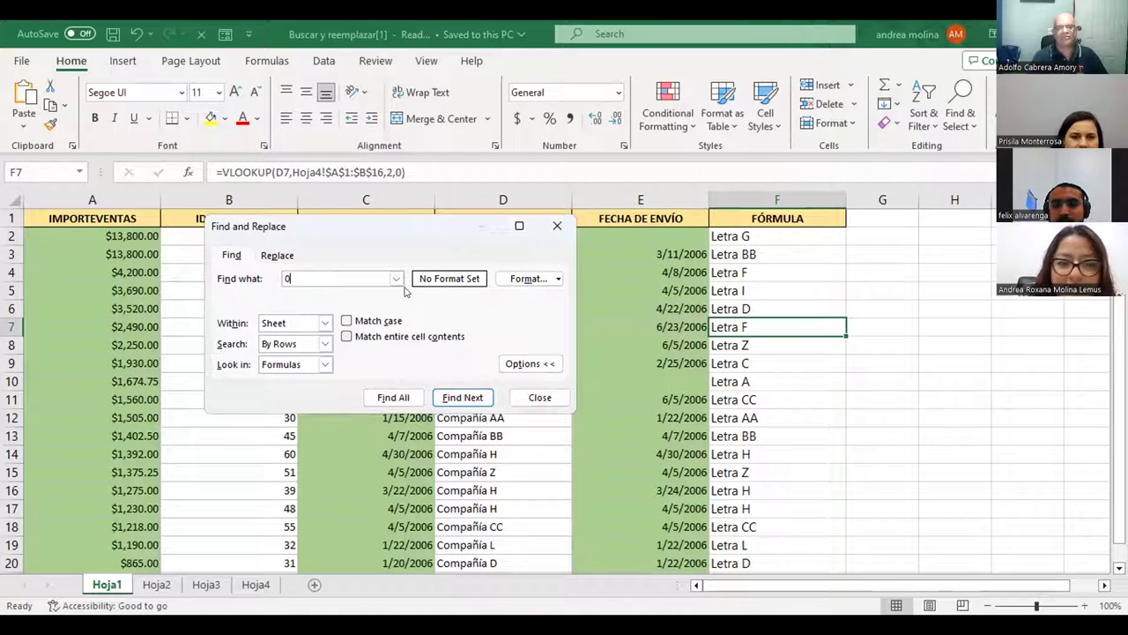
{"action": "left_click", "coordinate": [539, 279]}
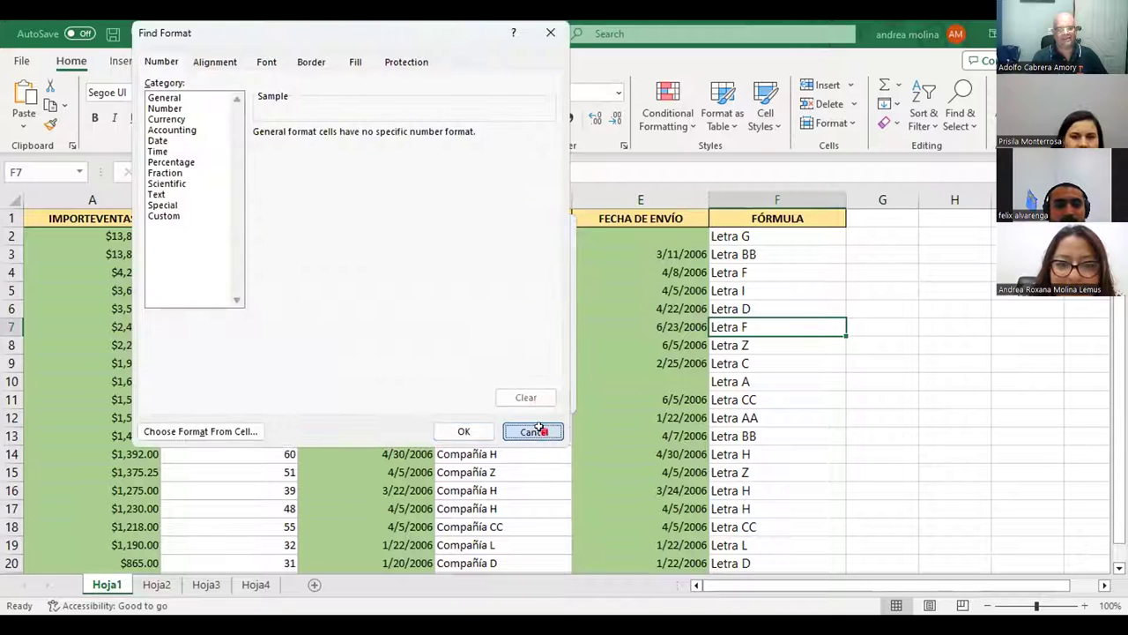
{"action": "left_click", "coordinate": [534, 431]}
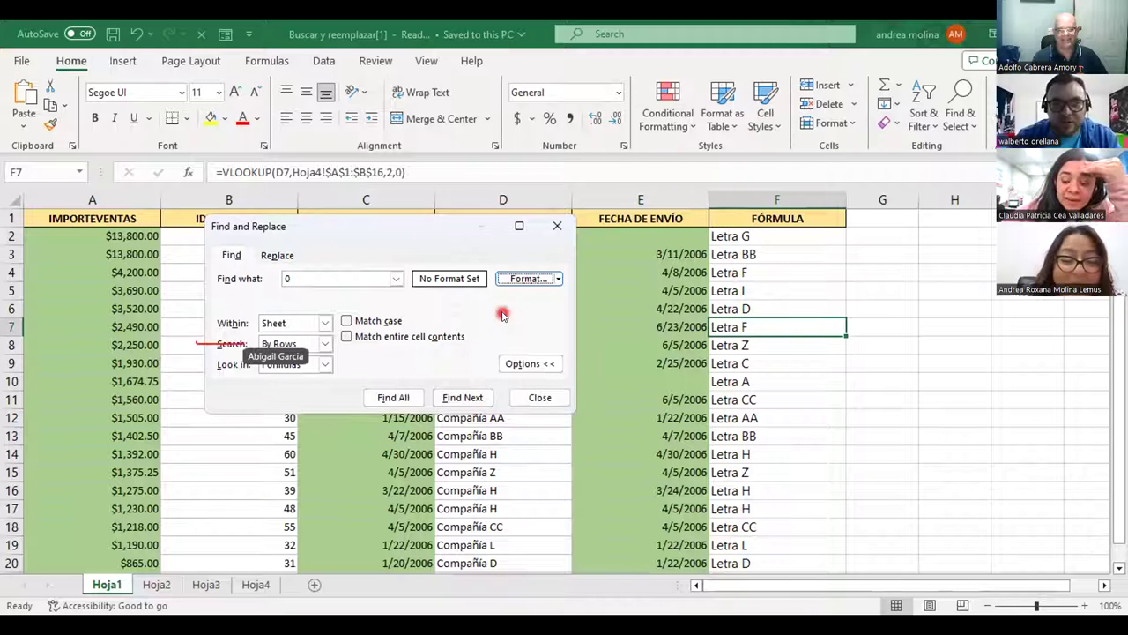
Set the search direction to By Columns, step through the matches for "0" down the FÓRMULA column and close the search.
{"action": "left_click", "coordinate": [324, 344]}
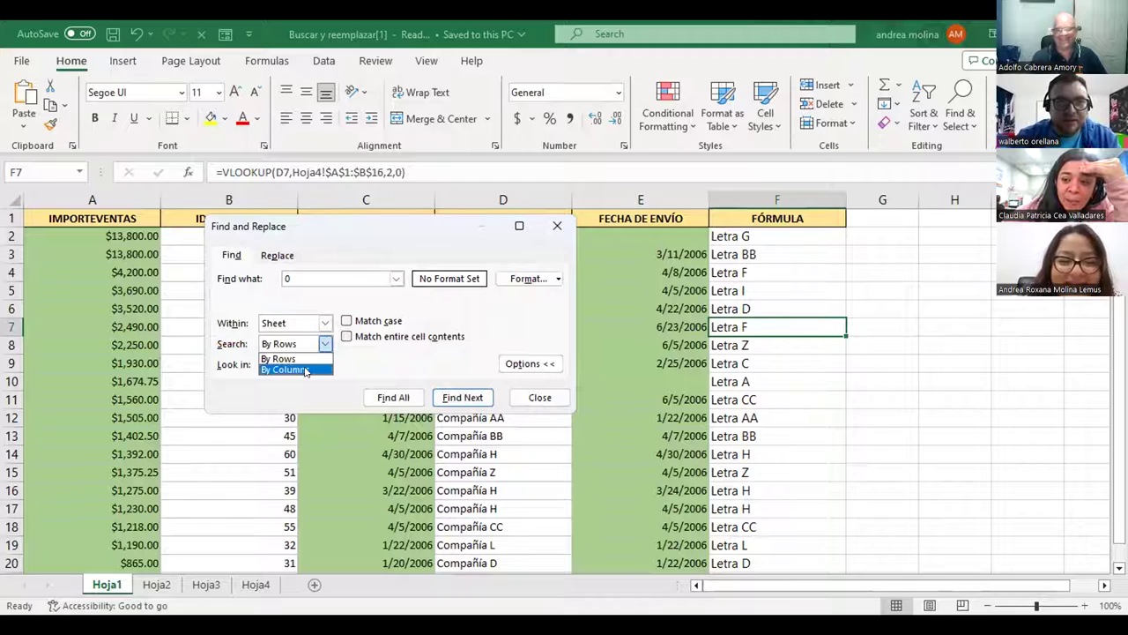
{"action": "left_click", "coordinate": [306, 371]}
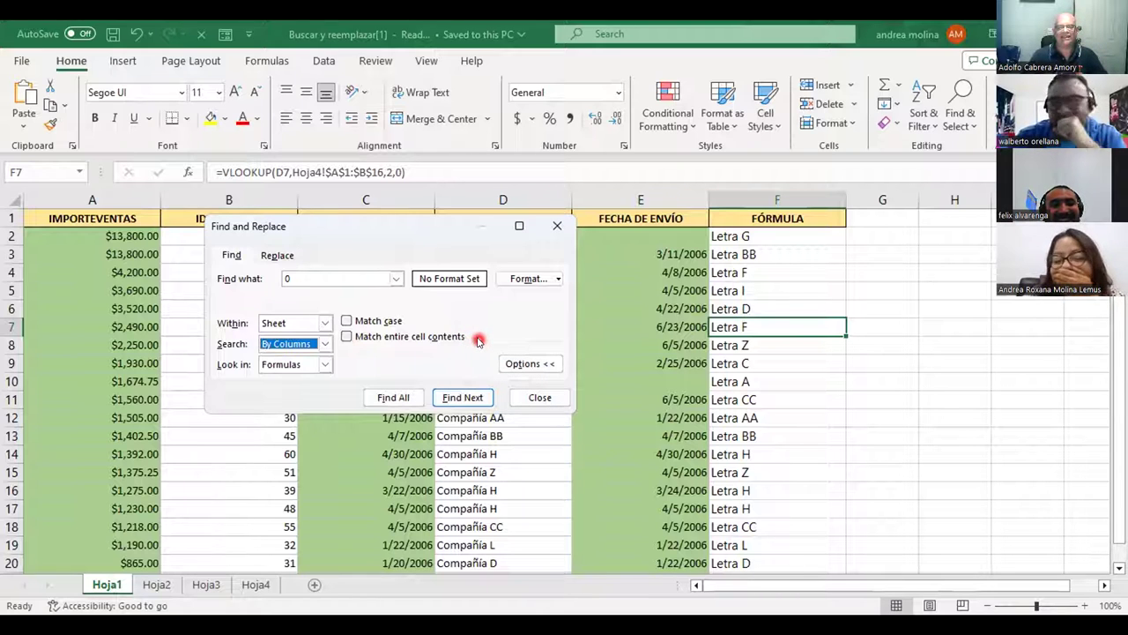
{"action": "left_click", "coordinate": [477, 397]}
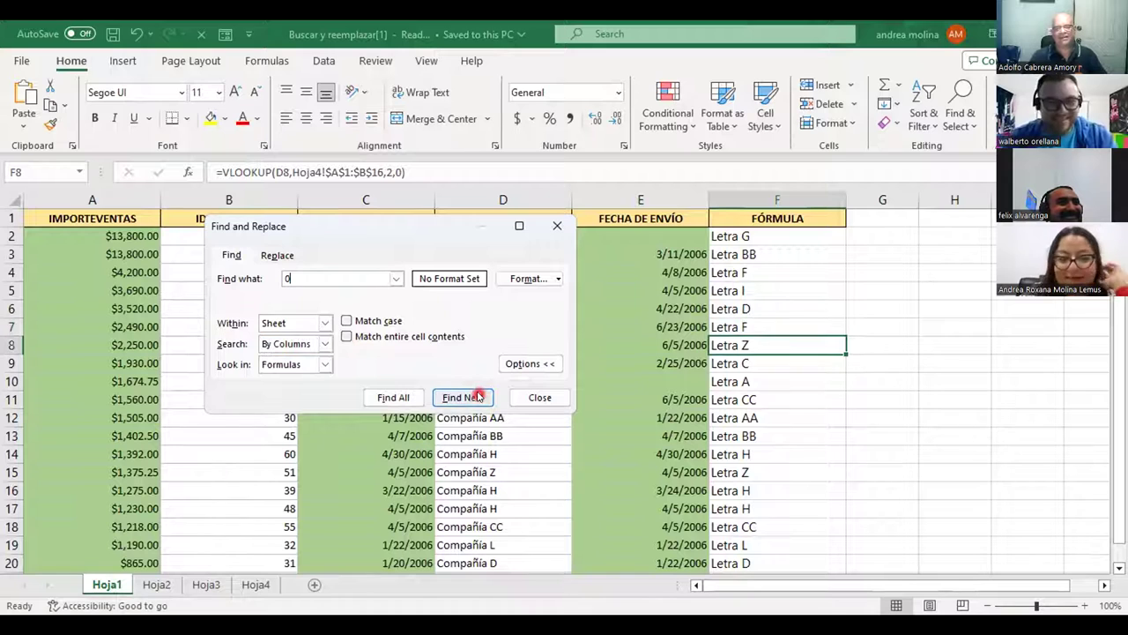
{"action": "left_click", "coordinate": [477, 397]}
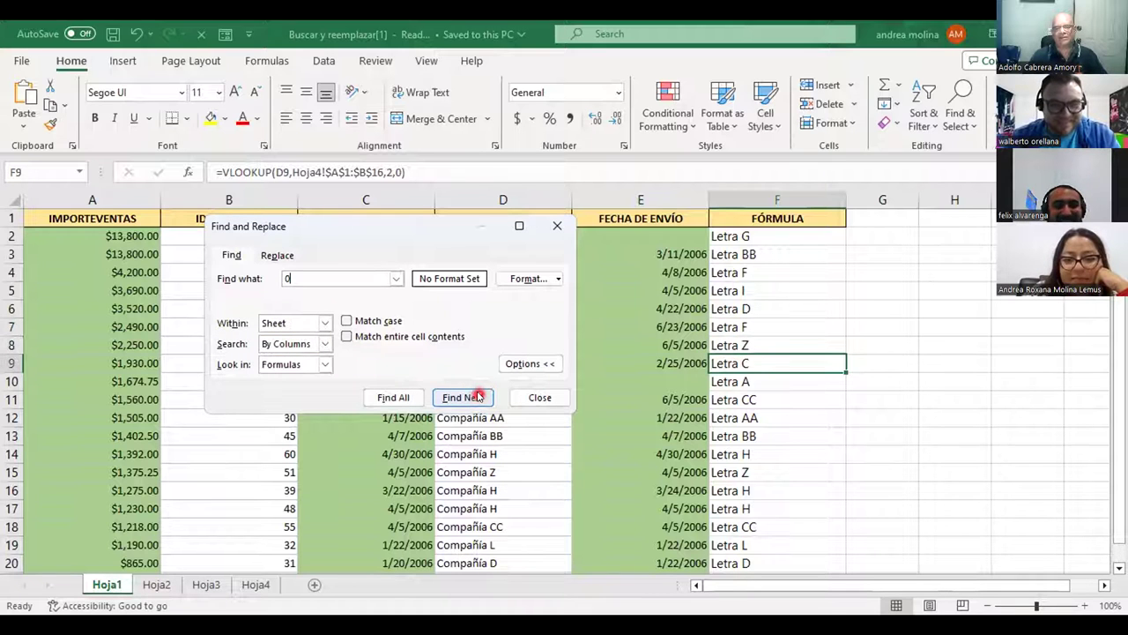
{"action": "left_click", "coordinate": [477, 396]}
{"action": "left_click", "coordinate": [477, 396]}
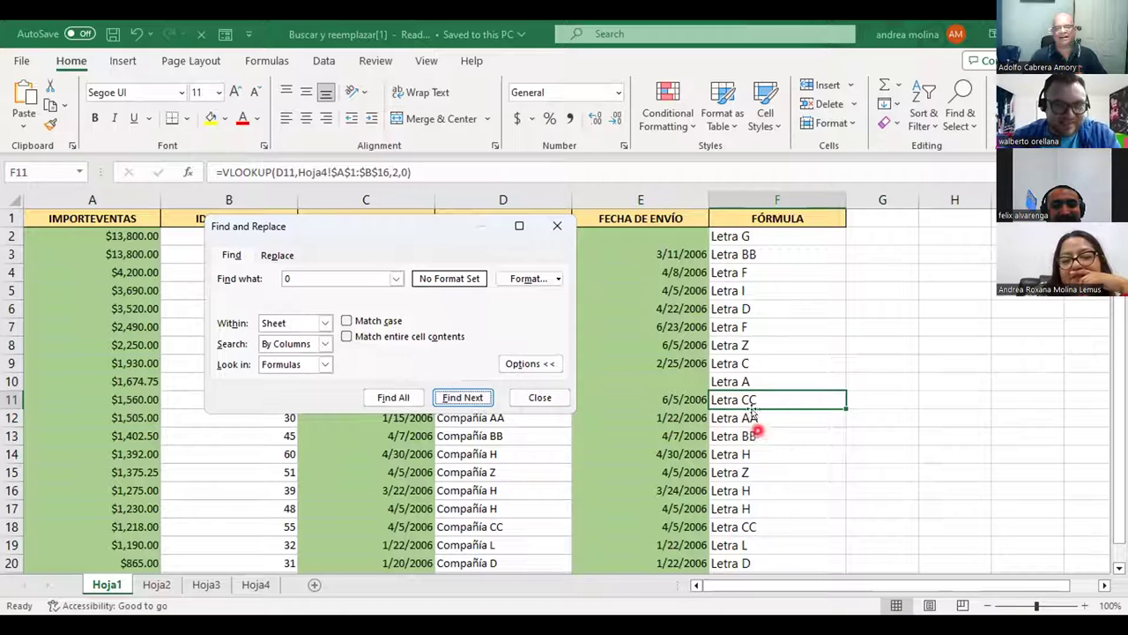
{"action": "left_click", "coordinate": [477, 397]}
{"action": "left_click", "coordinate": [477, 398]}
{"action": "left_click", "coordinate": [477, 397]}
{"action": "left_click", "coordinate": [478, 397]}
{"action": "left_click", "coordinate": [479, 398]}
{"action": "left_click", "coordinate": [478, 397]}
{"action": "left_click", "coordinate": [480, 399]}
{"action": "left_click", "coordinate": [540, 397]}
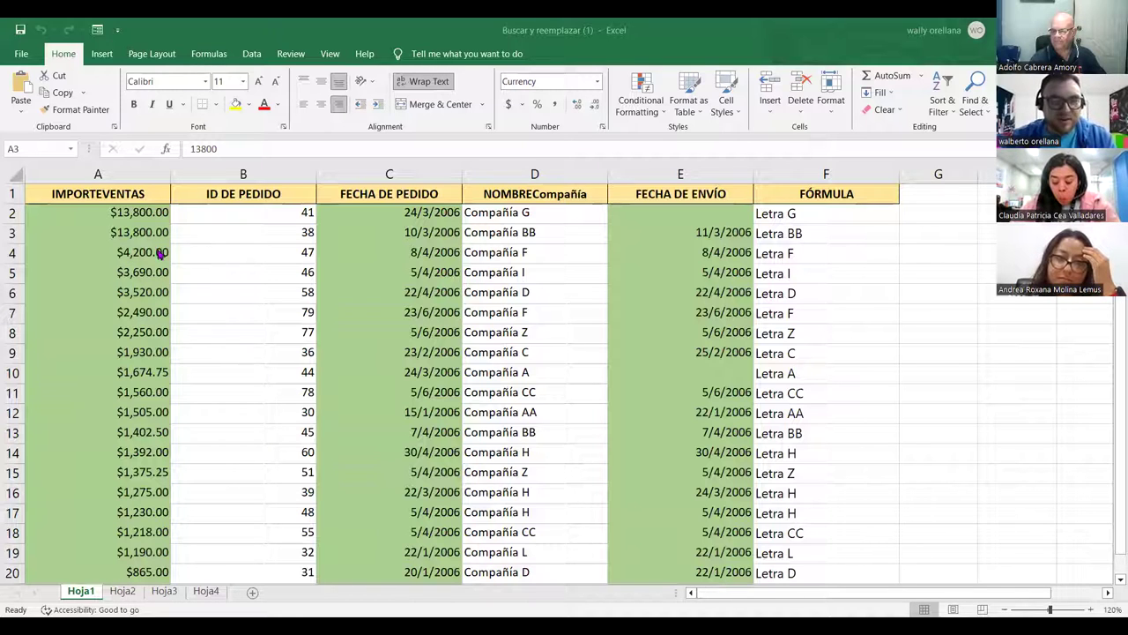
Search Hoja1 by columns in formulas for "letra", starting from the IMPORTEVENTAS header in A1.
{"action": "left_click", "coordinate": [107, 195]}
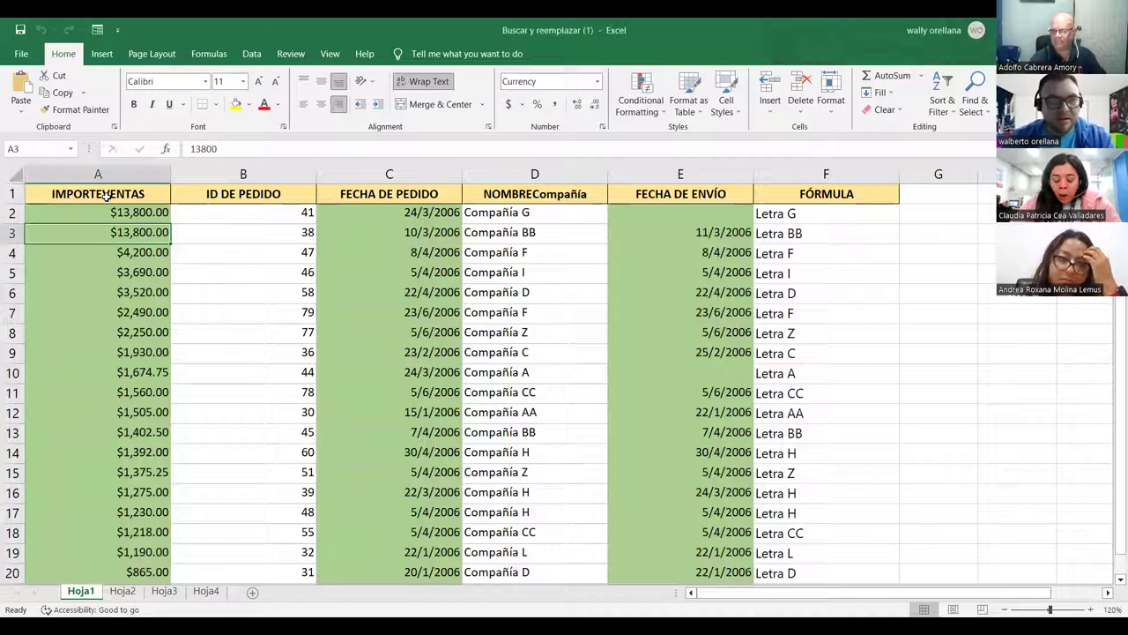
{"action": "key", "text": "ctrl+f"}
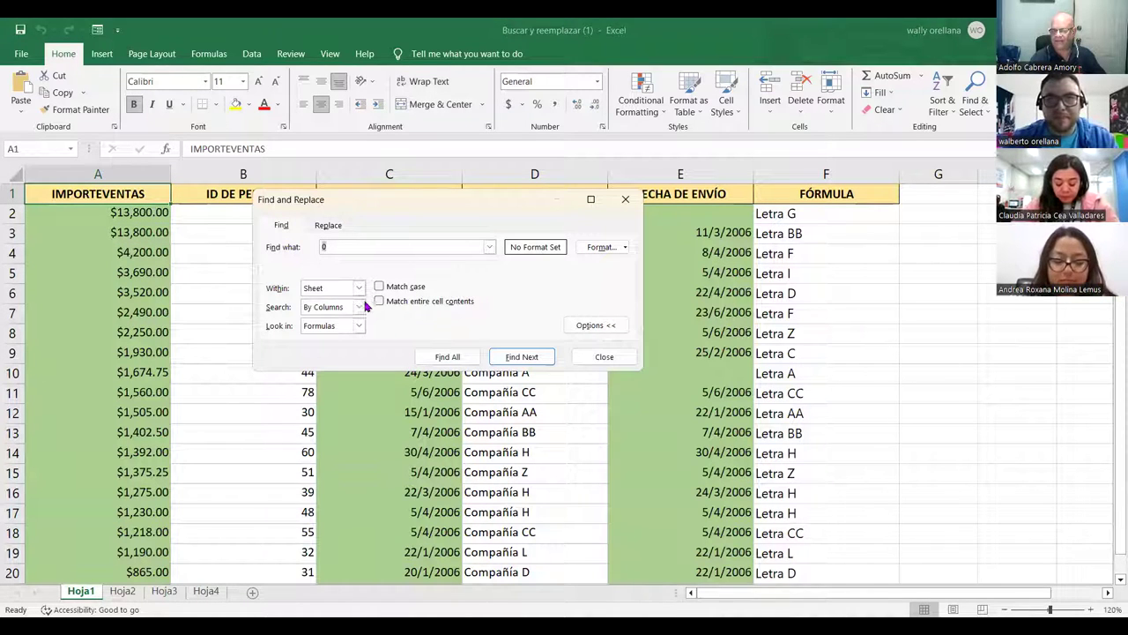
{"action": "left_click", "coordinate": [335, 247]}
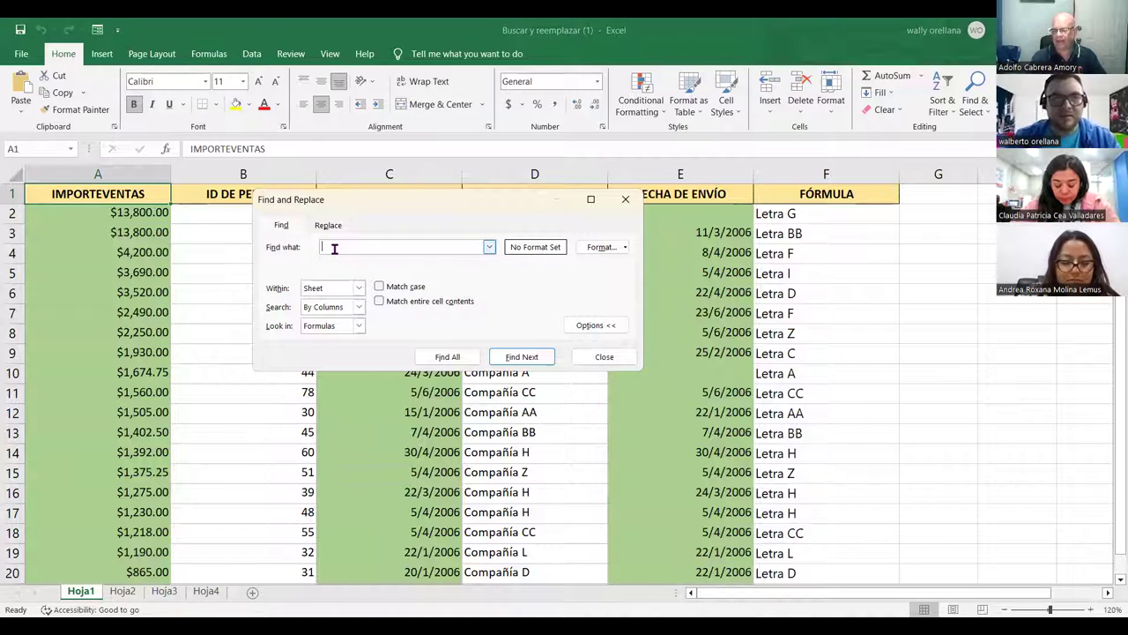
{"action": "type", "text": "letra"}
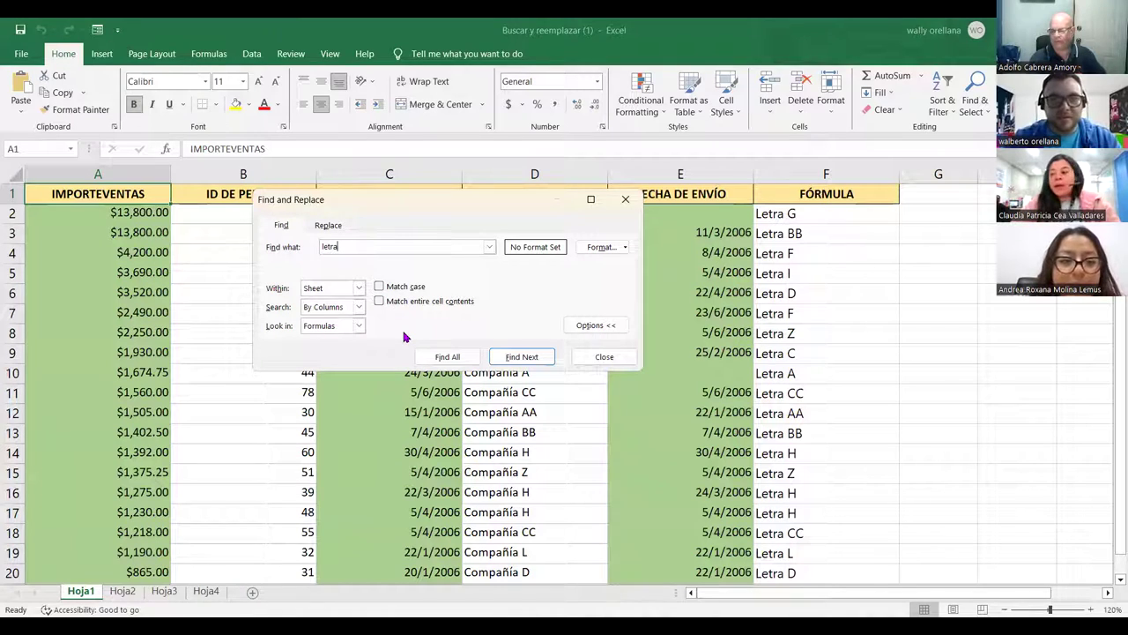
{"action": "key", "text": "BackSpace"}
{"action": "key", "text": "BackSpace"}
{"action": "key", "text": "BackSpace"}
{"action": "key", "text": "BackSpace"}
{"action": "key", "text": "BackSpace"}
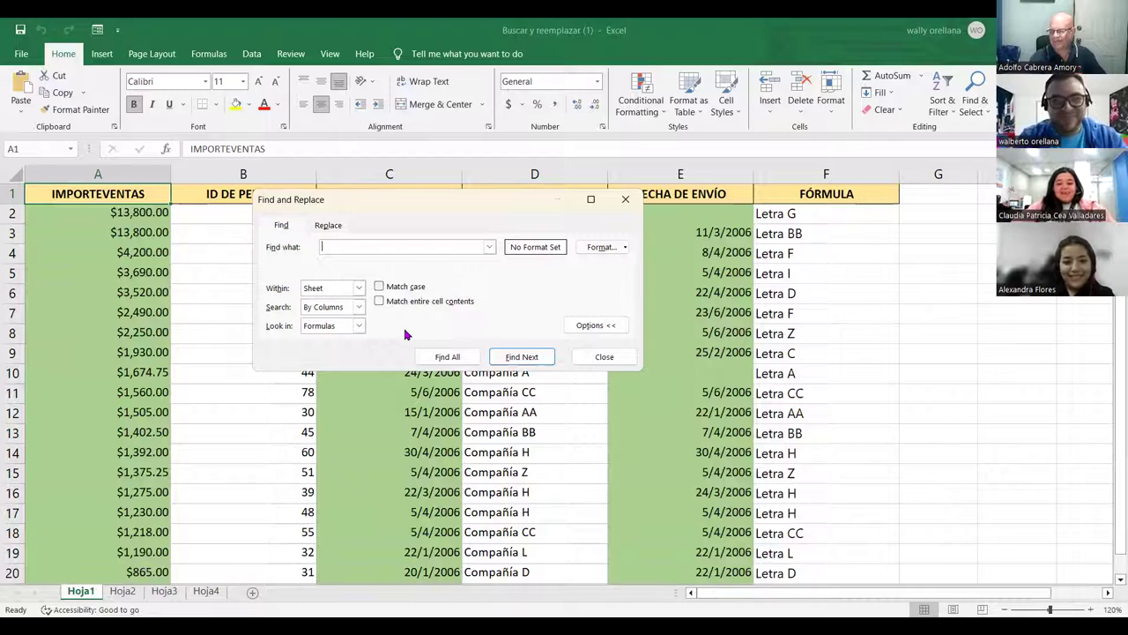
{"action": "type", "text": "letra"}
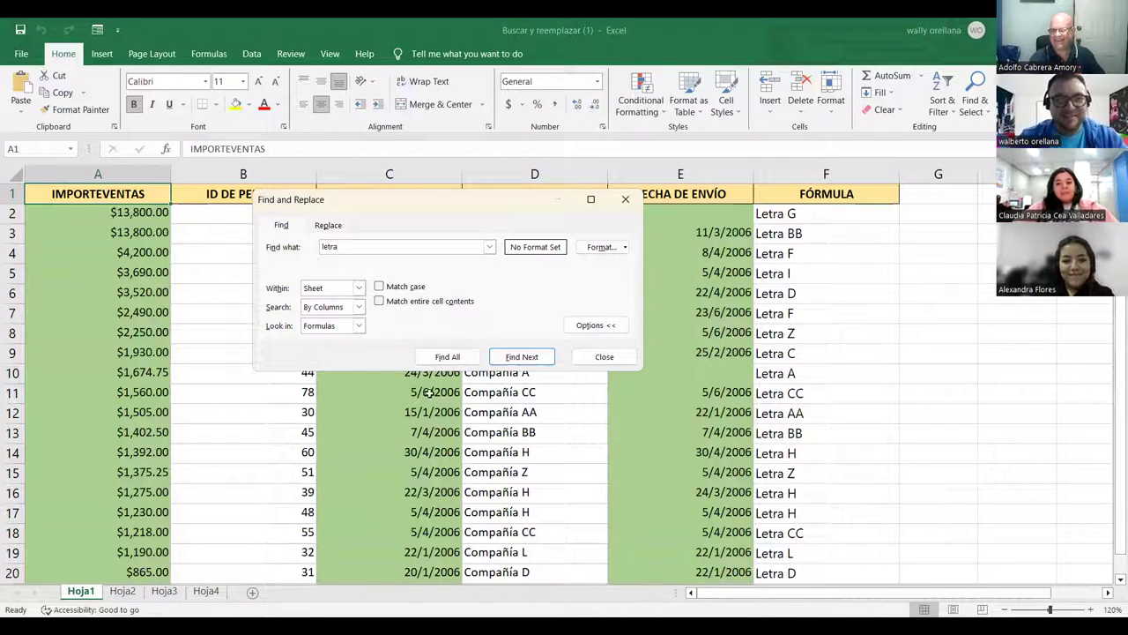
{"action": "left_click", "coordinate": [511, 358]}
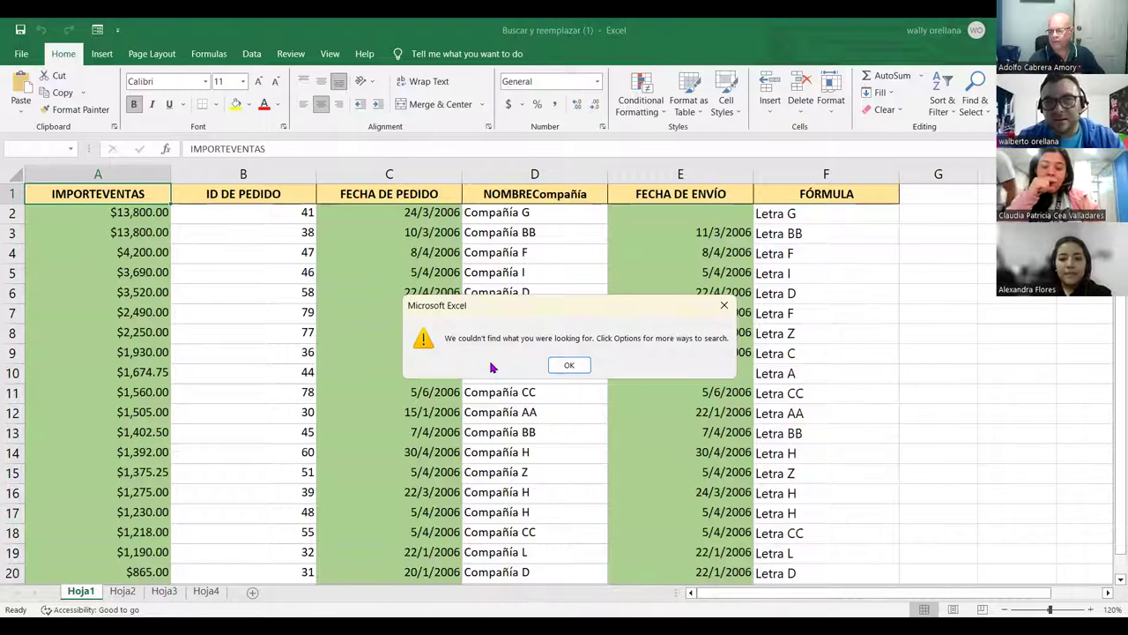
{"action": "left_click", "coordinate": [564, 365]}
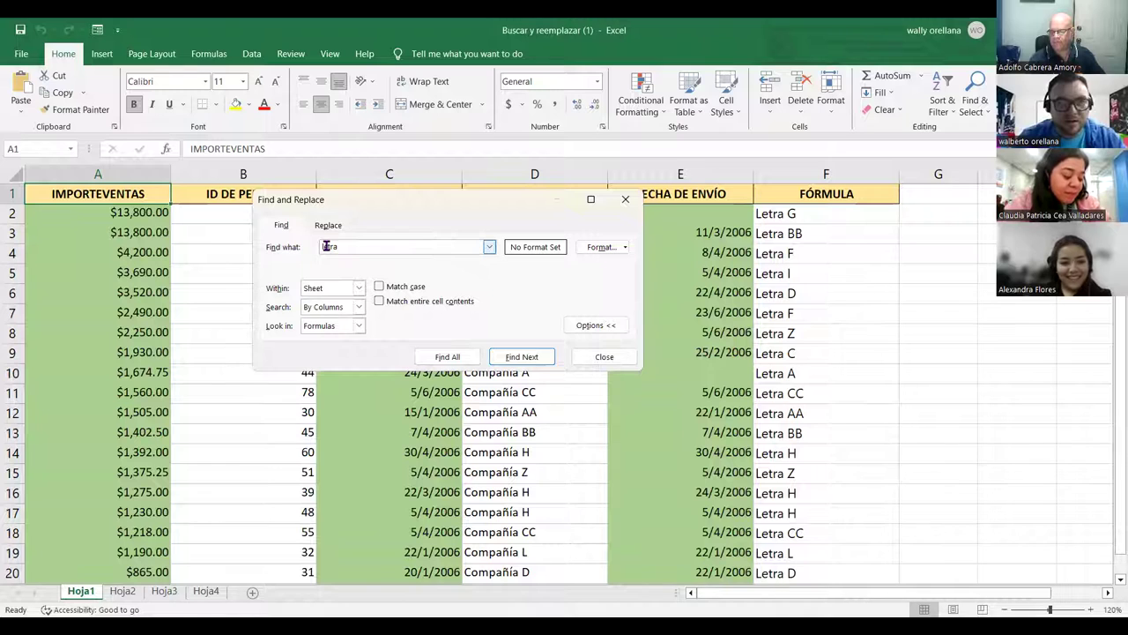
Retry the search with the capitalised text "Letra", for the next match and for all matches, and close the dialog.
{"action": "key", "text": "BackSpace"}
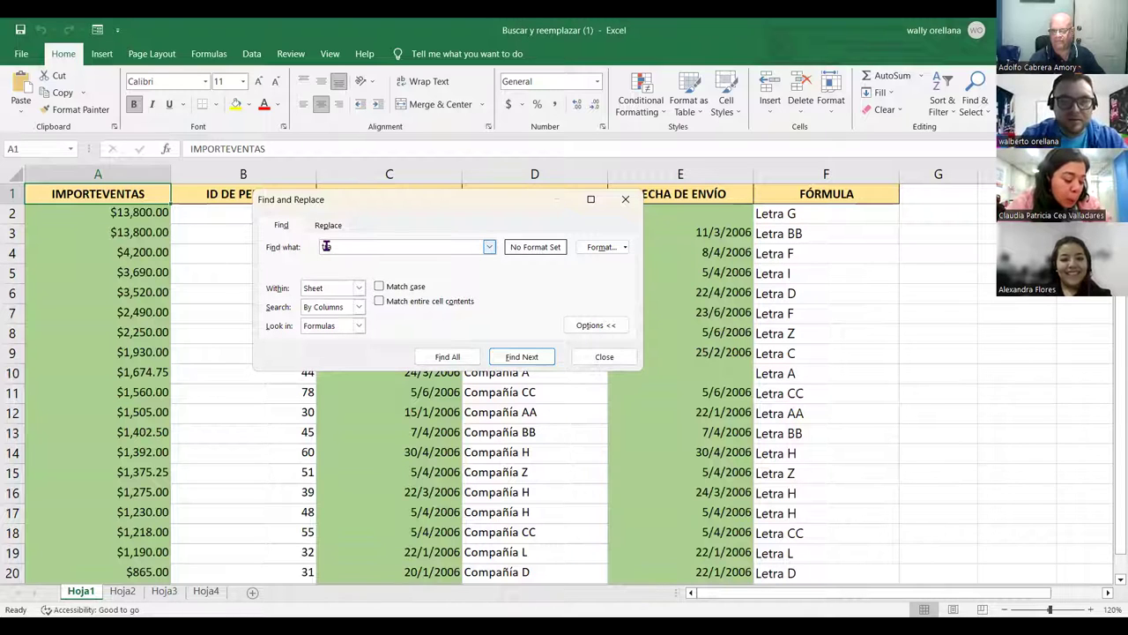
{"action": "type", "text": "Letra"}
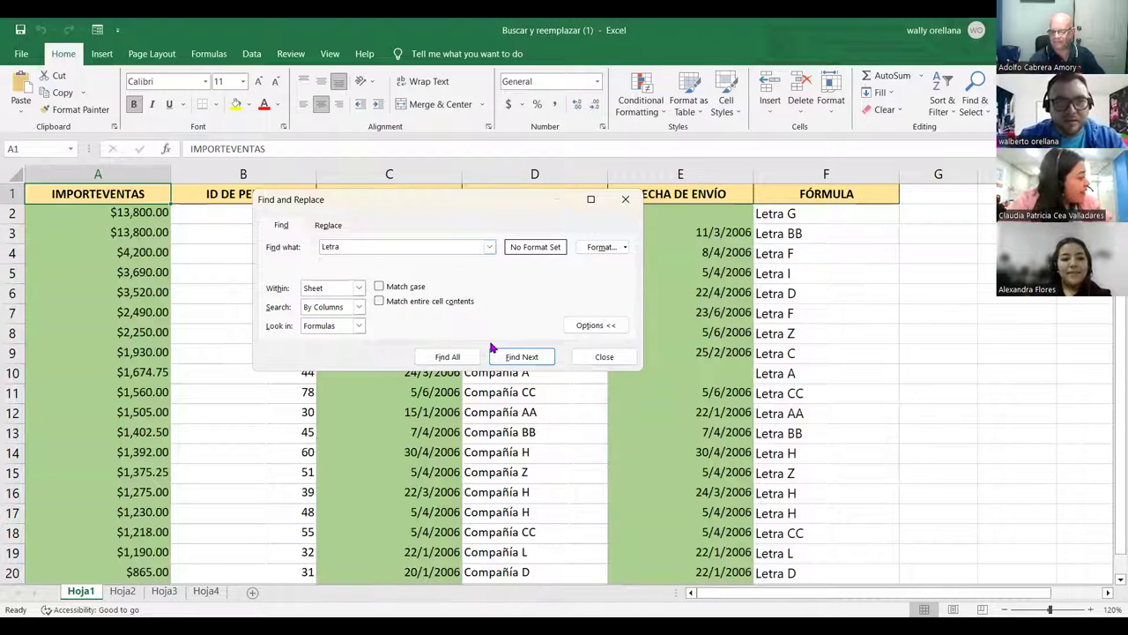
{"action": "left_click", "coordinate": [522, 357]}
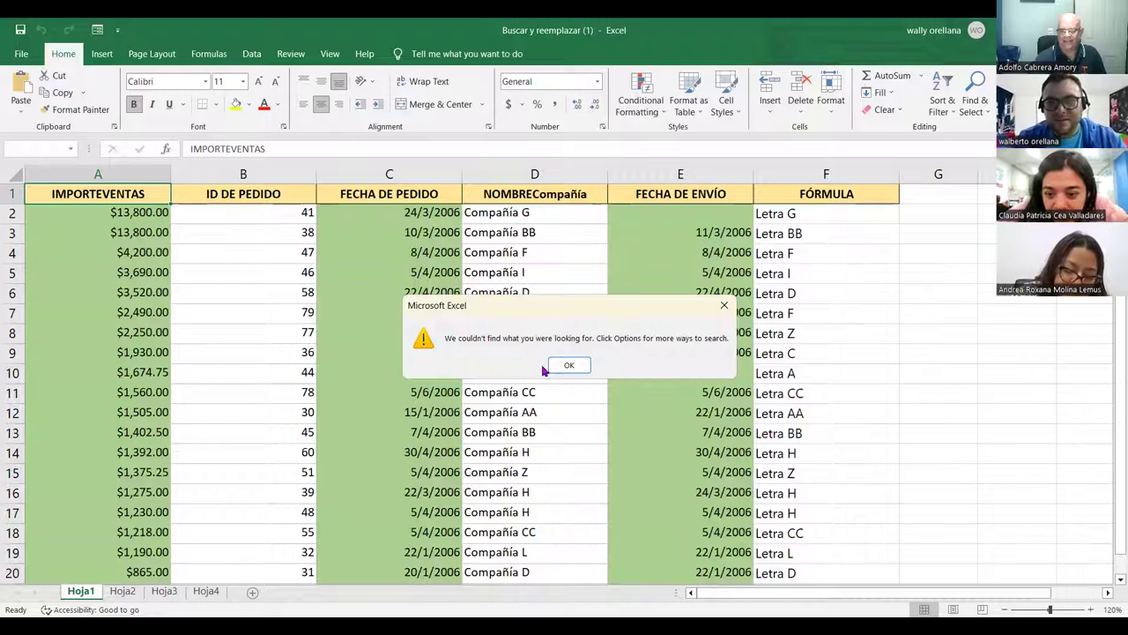
{"action": "key", "text": "Return"}
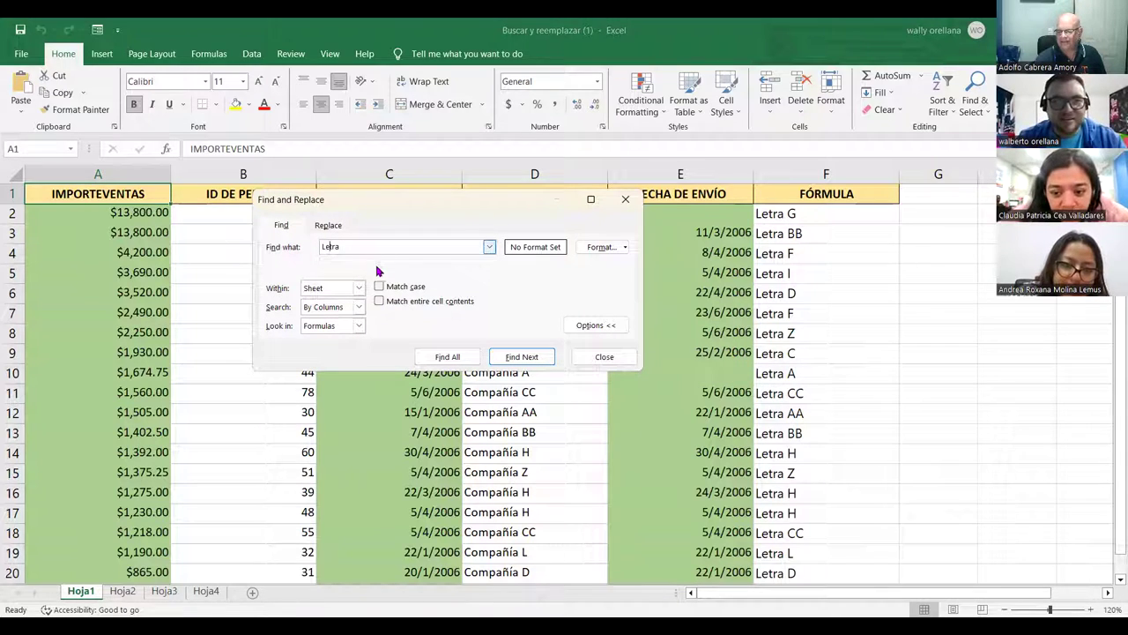
{"action": "left_click", "coordinate": [447, 357]}
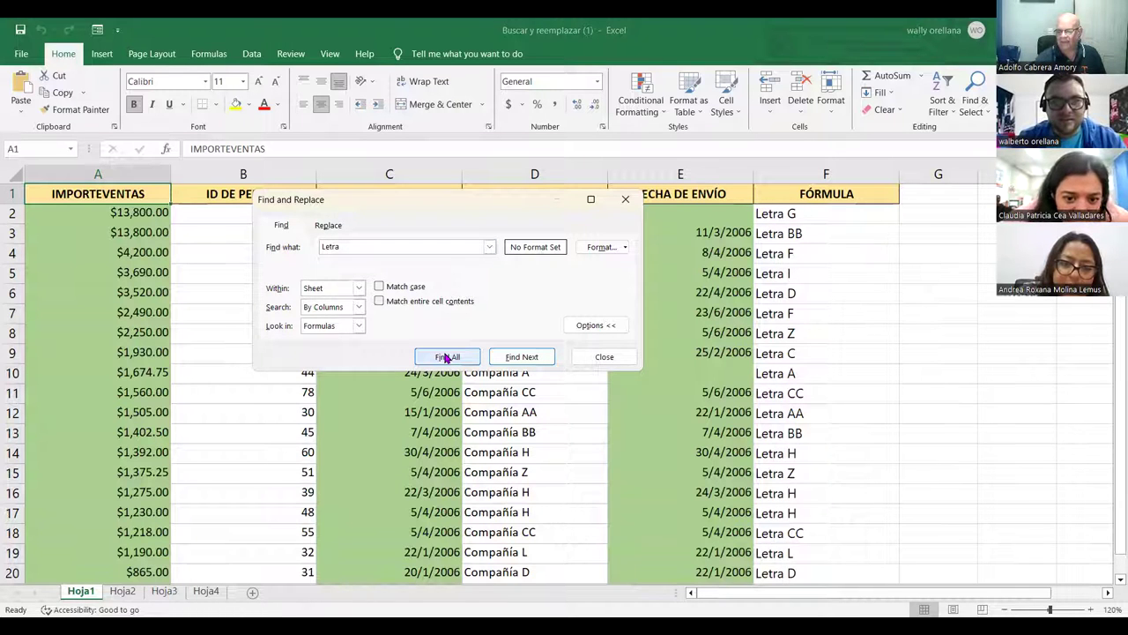
{"action": "left_click", "coordinate": [362, 247]}
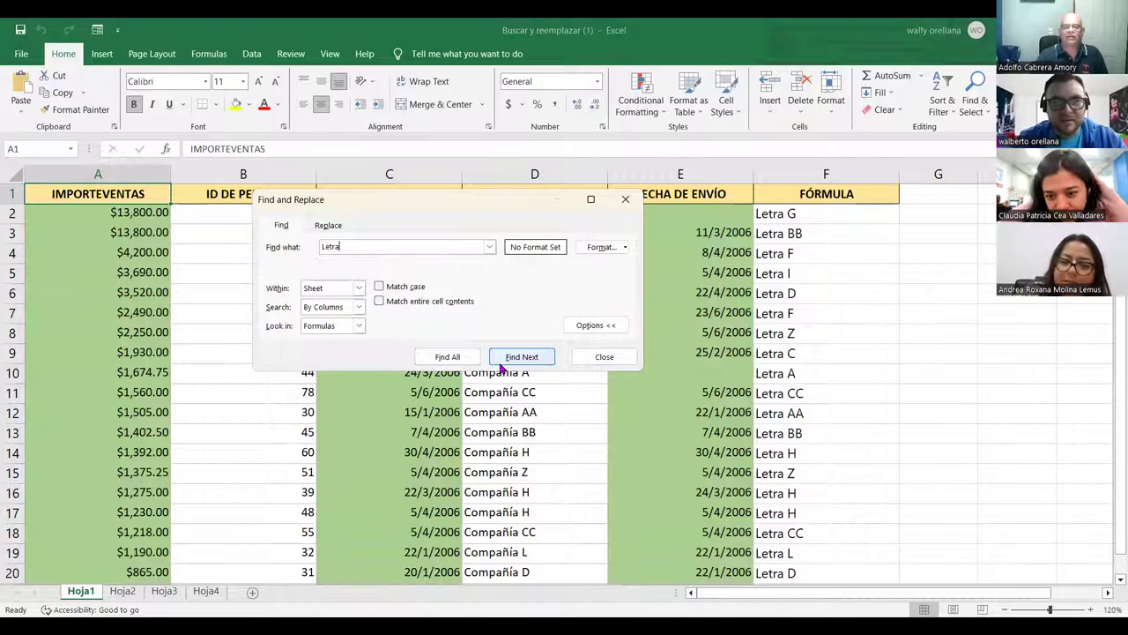
{"action": "left_click", "coordinate": [626, 198]}
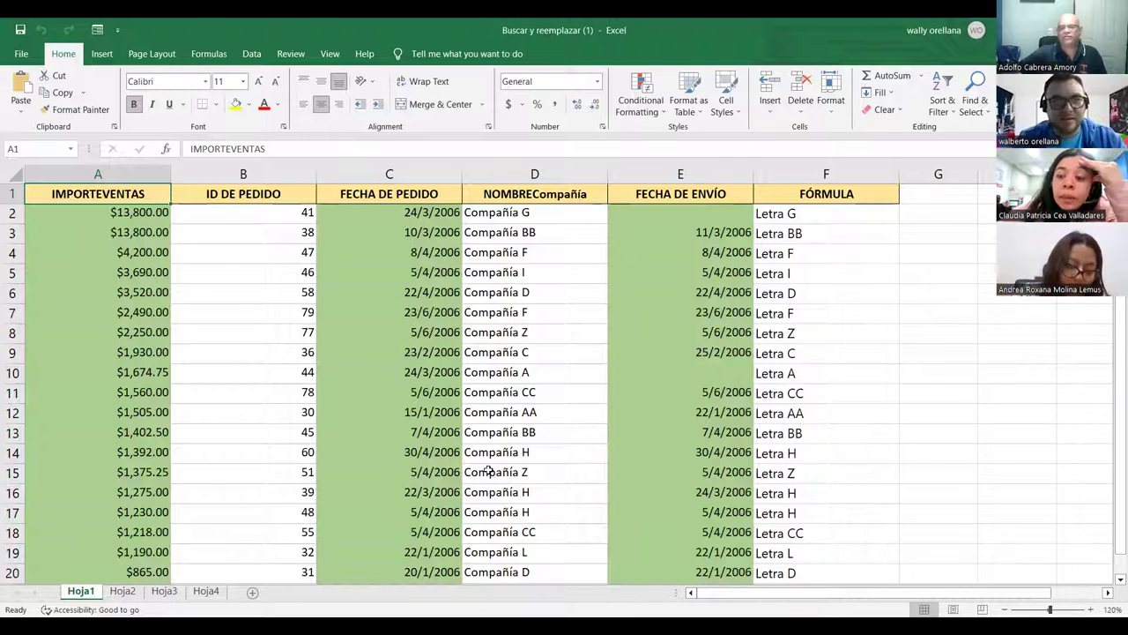
Try replacing the VLOOKUP formula in F2 with a reference to cell F3, and cancel the edit.
{"action": "left_click", "coordinate": [791, 219]}
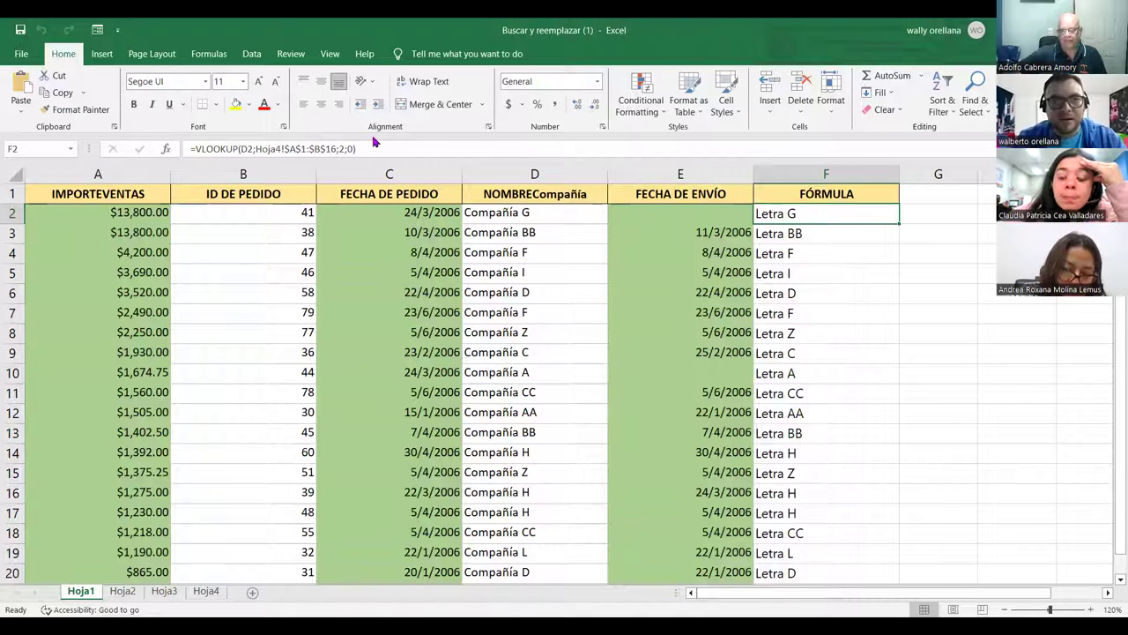
{"action": "left_click_drag", "start_coordinate": [364, 149], "coordinate": [271, 149]}
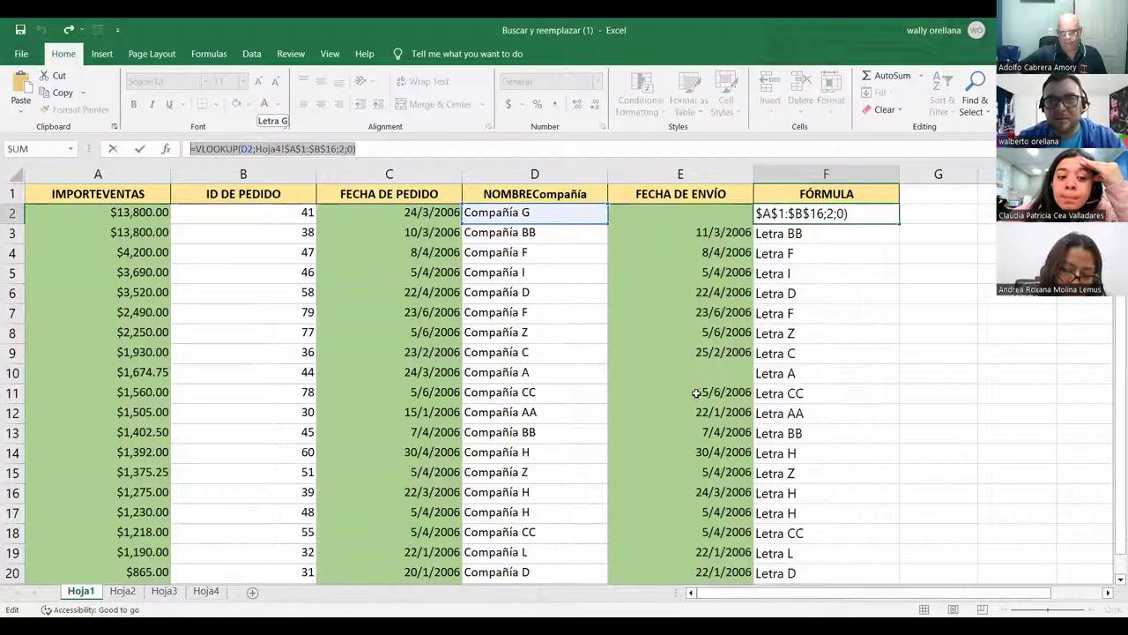
{"action": "type", "text": "="}
{"action": "left_click", "coordinate": [828, 233]}
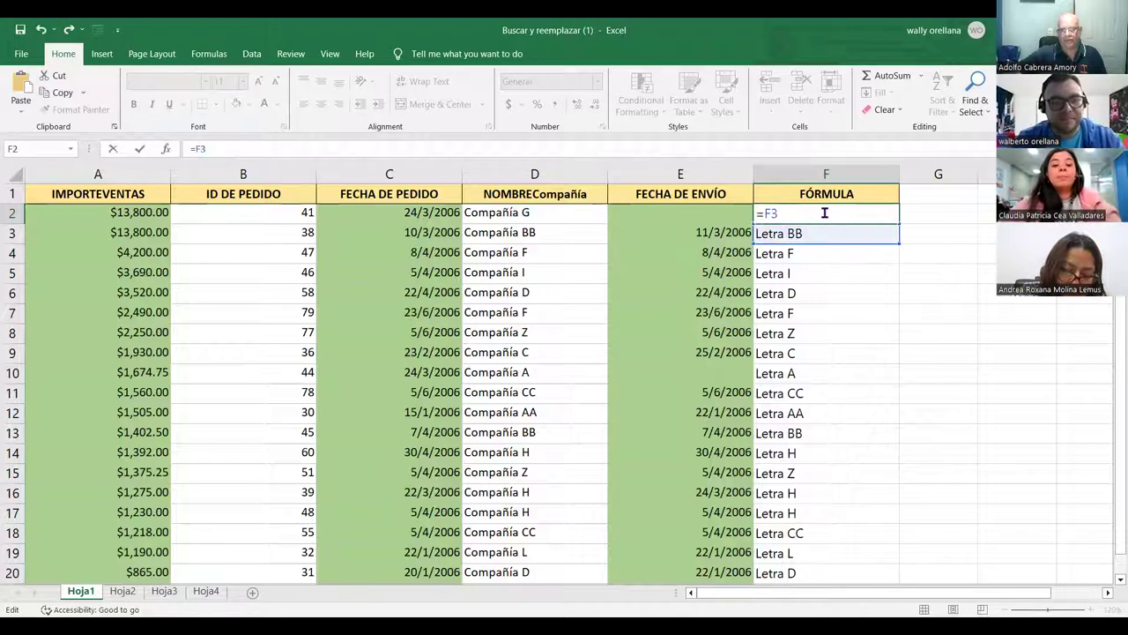
{"action": "key", "text": "Escape"}
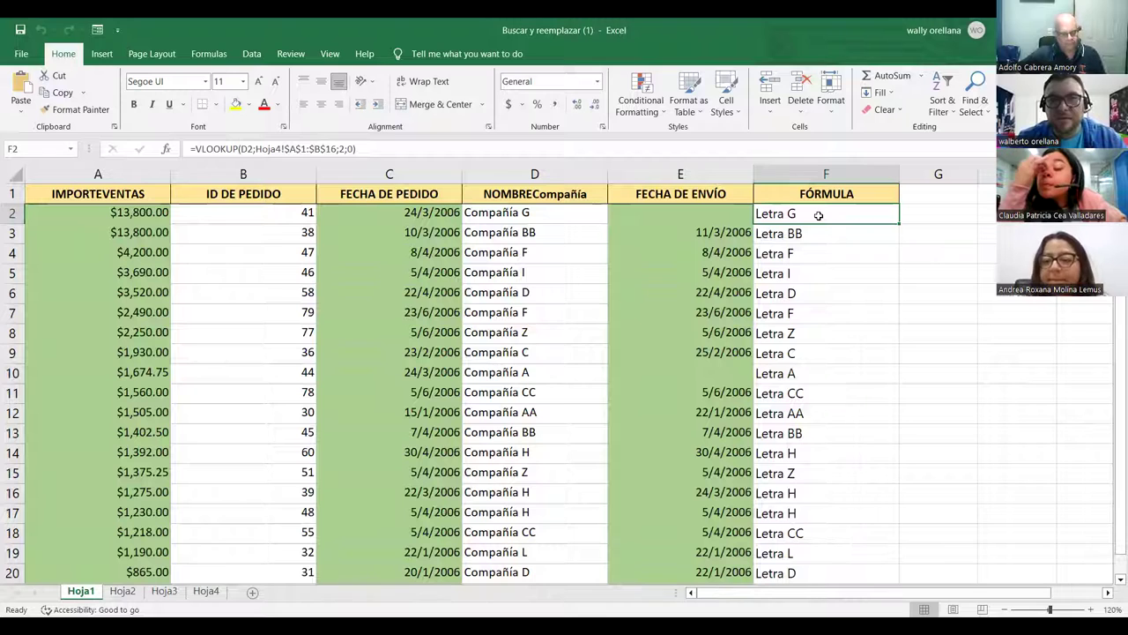
Search Hoja1 by columns for "Letra", looking in values instead of formulas, and go to the next match from F2.
{"action": "key", "text": "ctrl+f"}
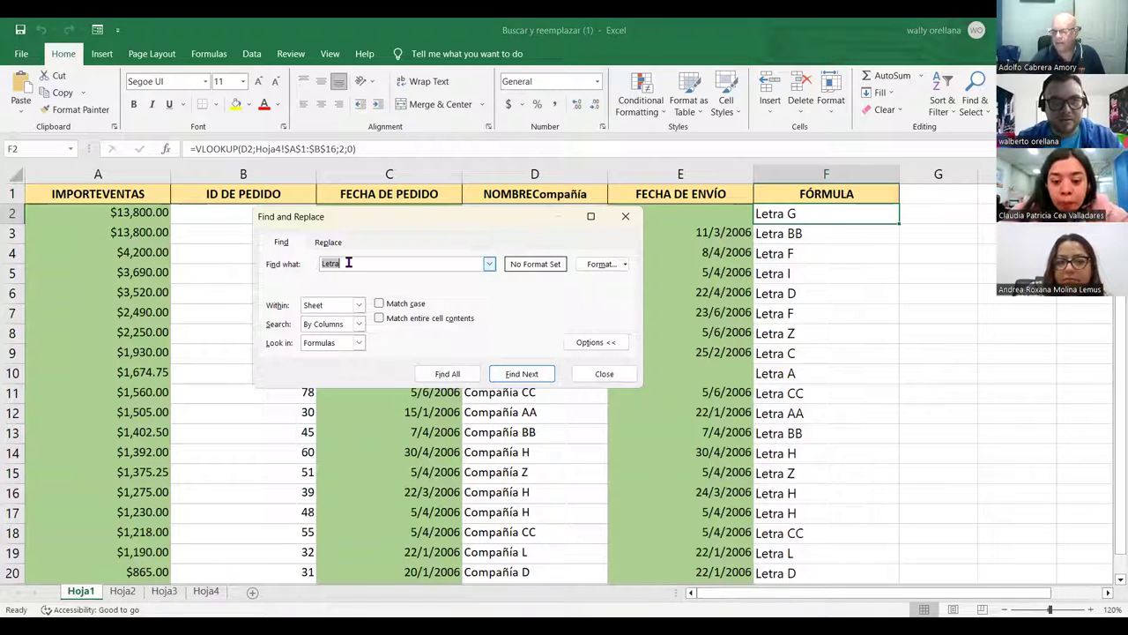
{"action": "left_click", "coordinate": [348, 263]}
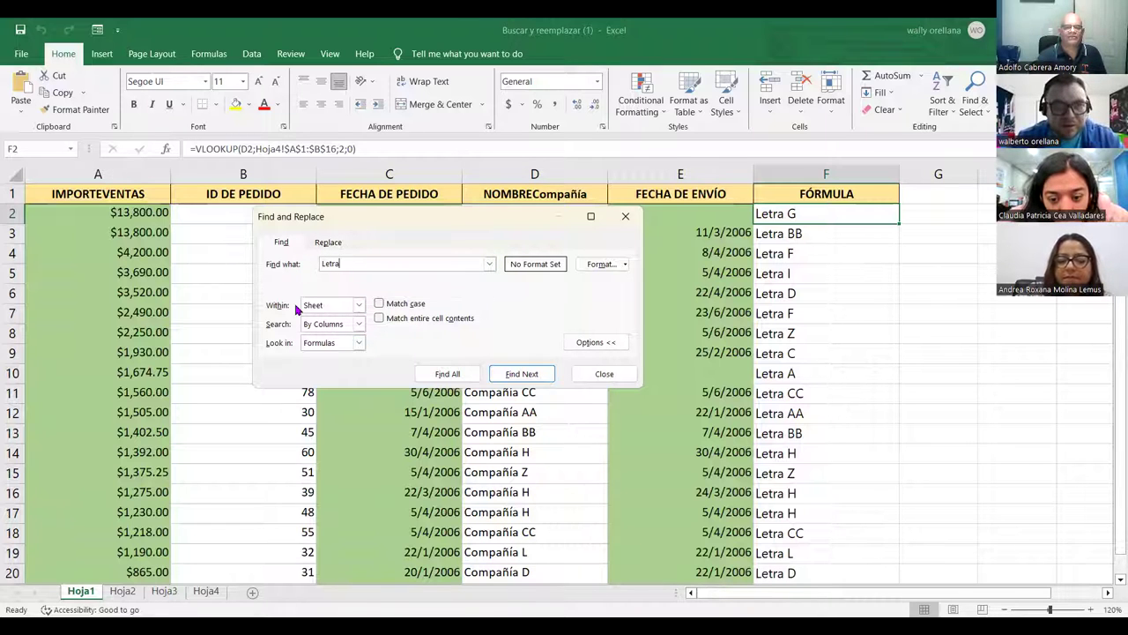
{"action": "left_click", "coordinate": [359, 344]}
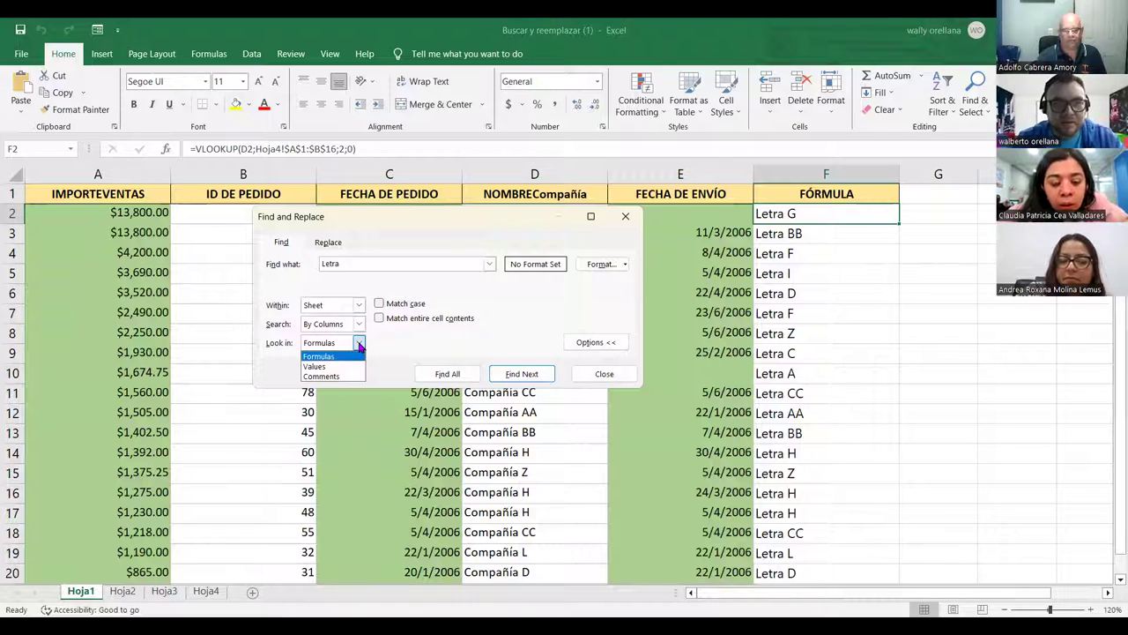
{"action": "left_click", "coordinate": [337, 366]}
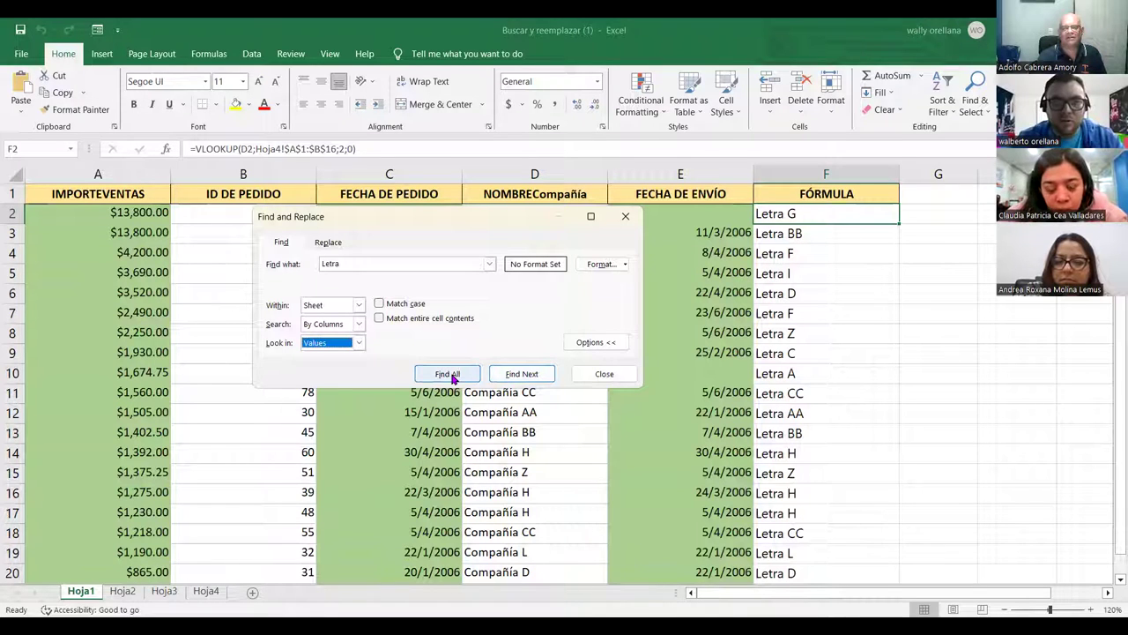
{"action": "left_click", "coordinate": [521, 374]}
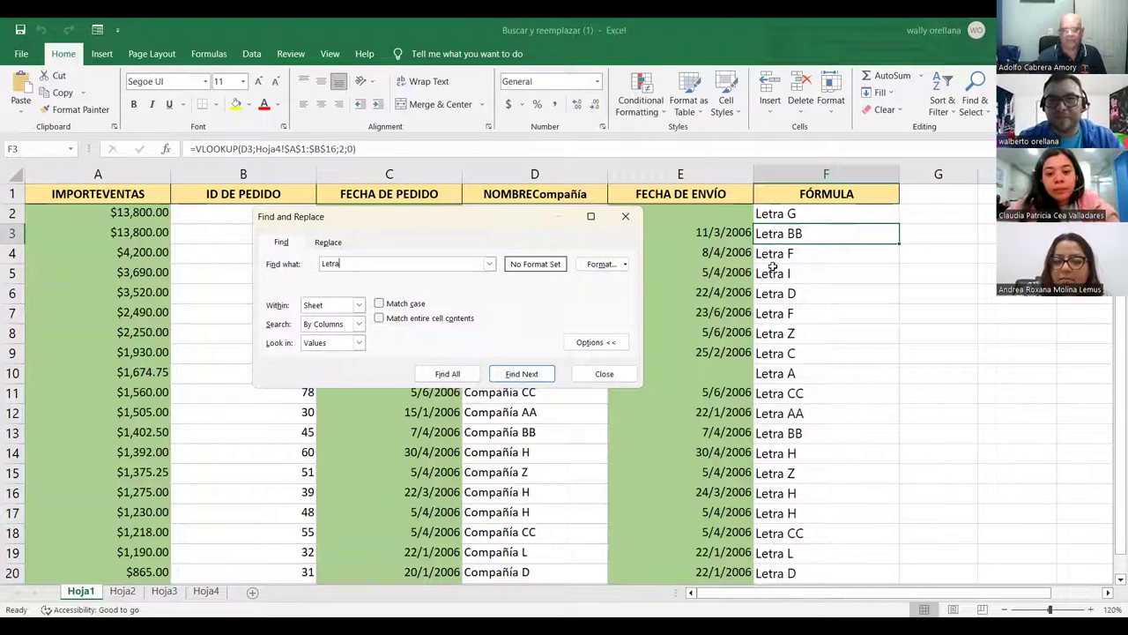
Step through further "Letra" matches down the FÓRMULA column to F10 and close the search.
{"action": "left_click", "coordinate": [529, 375]}
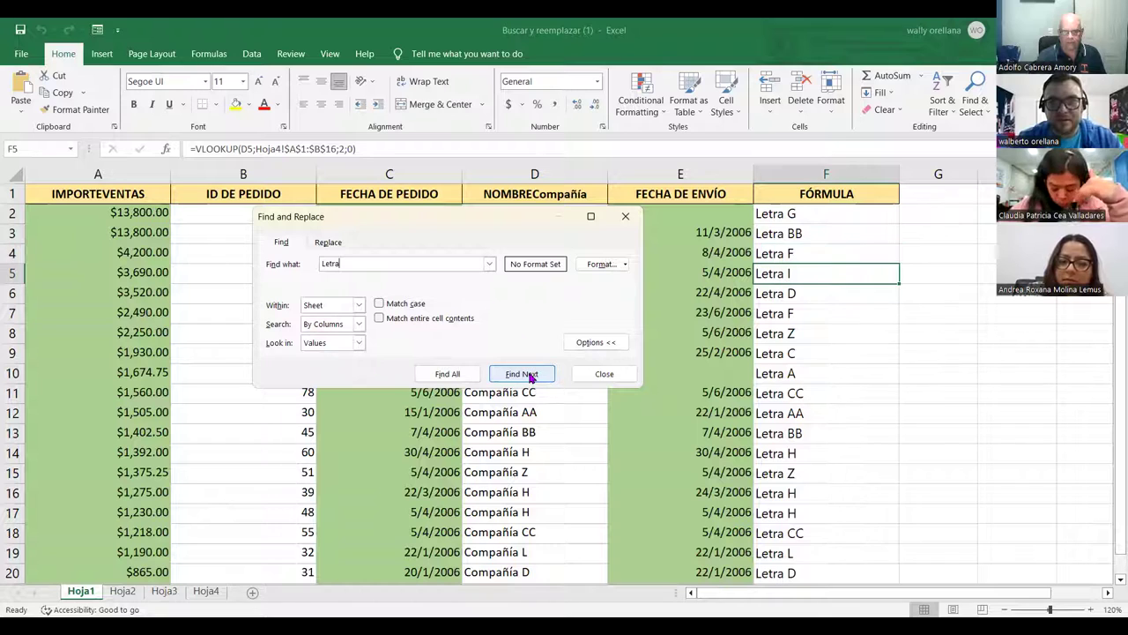
{"action": "left_click", "coordinate": [529, 375]}
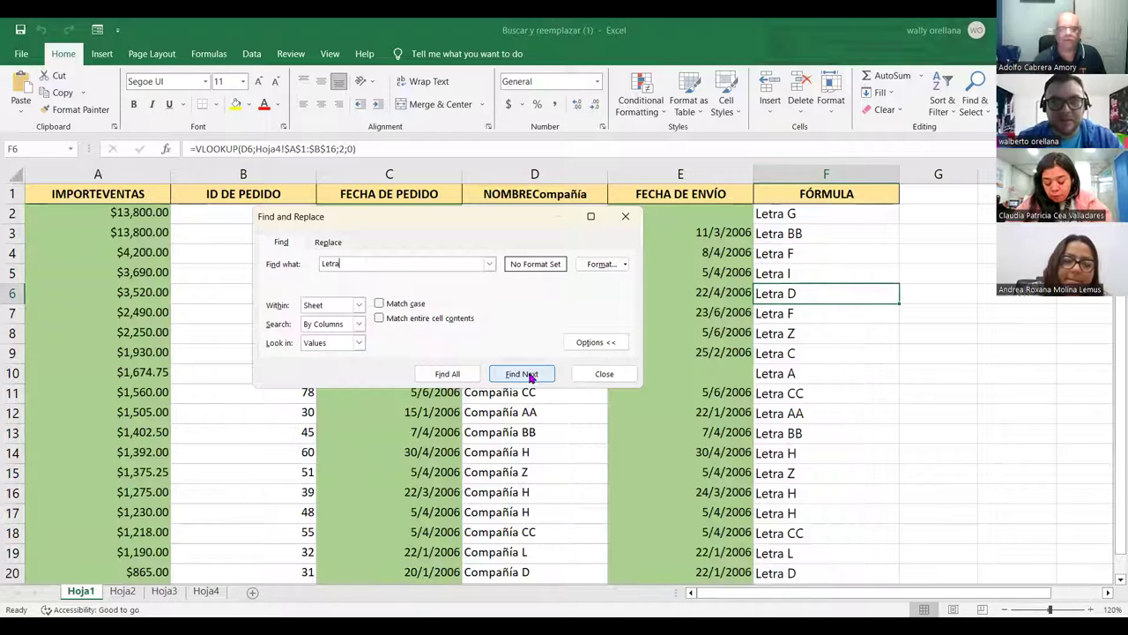
{"action": "left_click", "coordinate": [531, 377]}
{"action": "left_click", "coordinate": [532, 377]}
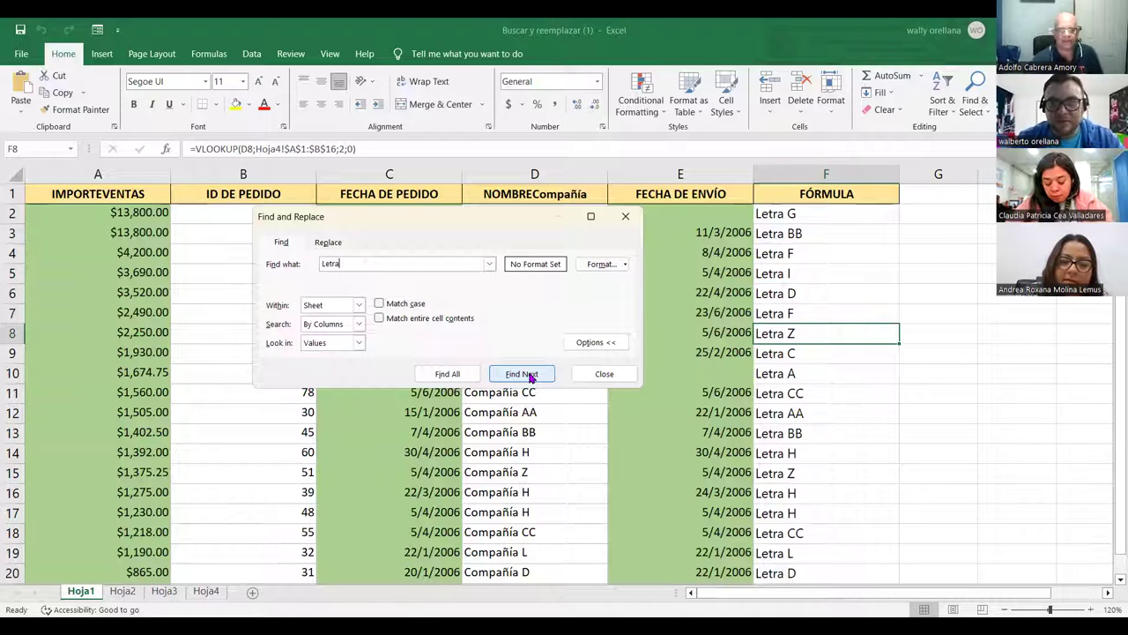
{"action": "left_click", "coordinate": [531, 378]}
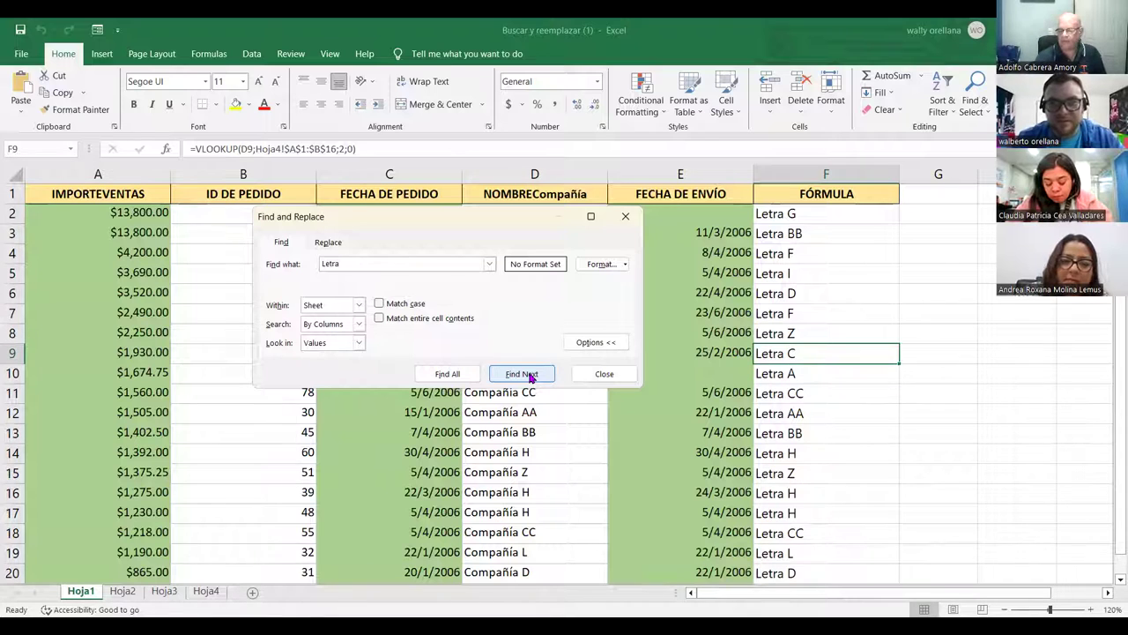
{"action": "left_click", "coordinate": [531, 377]}
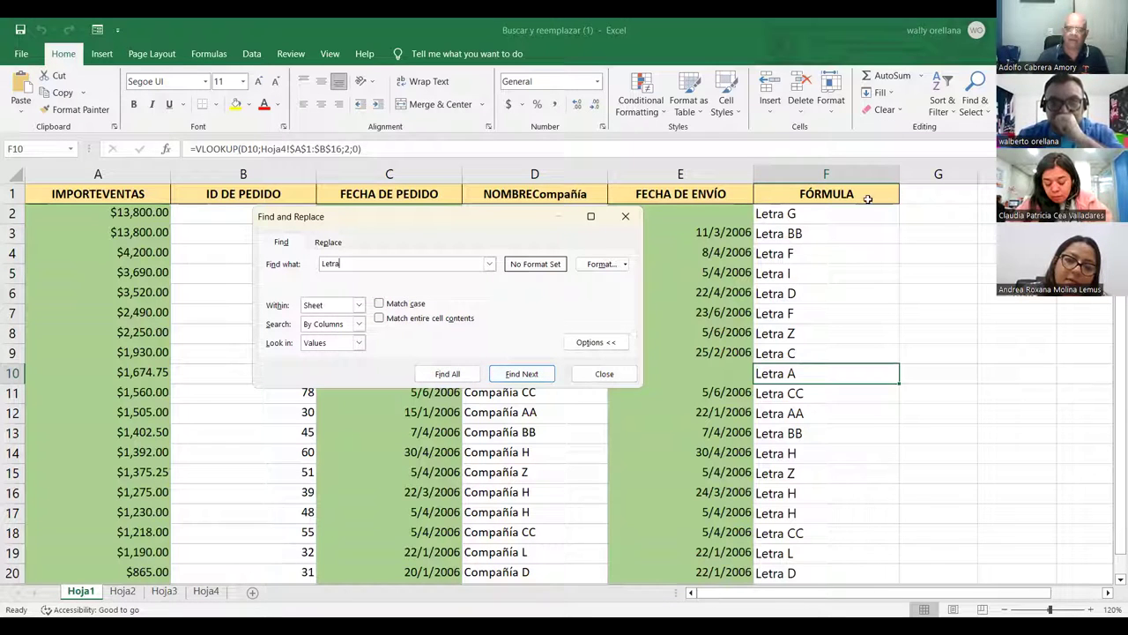
{"action": "left_click", "coordinate": [627, 217]}
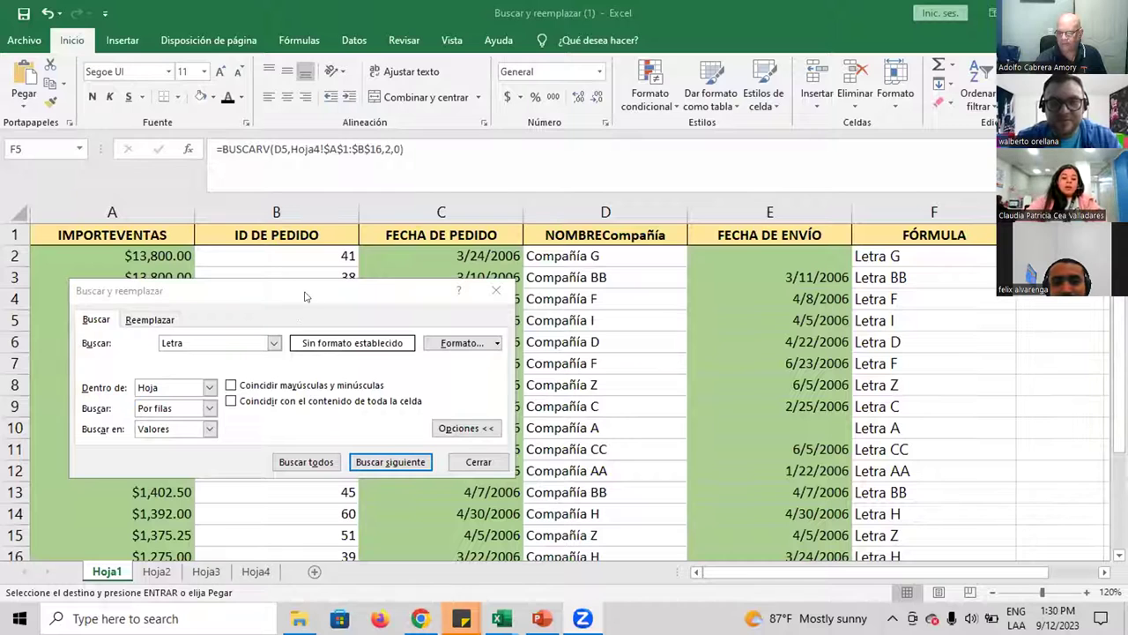
Move the search dialog toward the middle of the sheet and replace its search text with "compañía".
{"action": "left_click", "coordinate": [390, 296]}
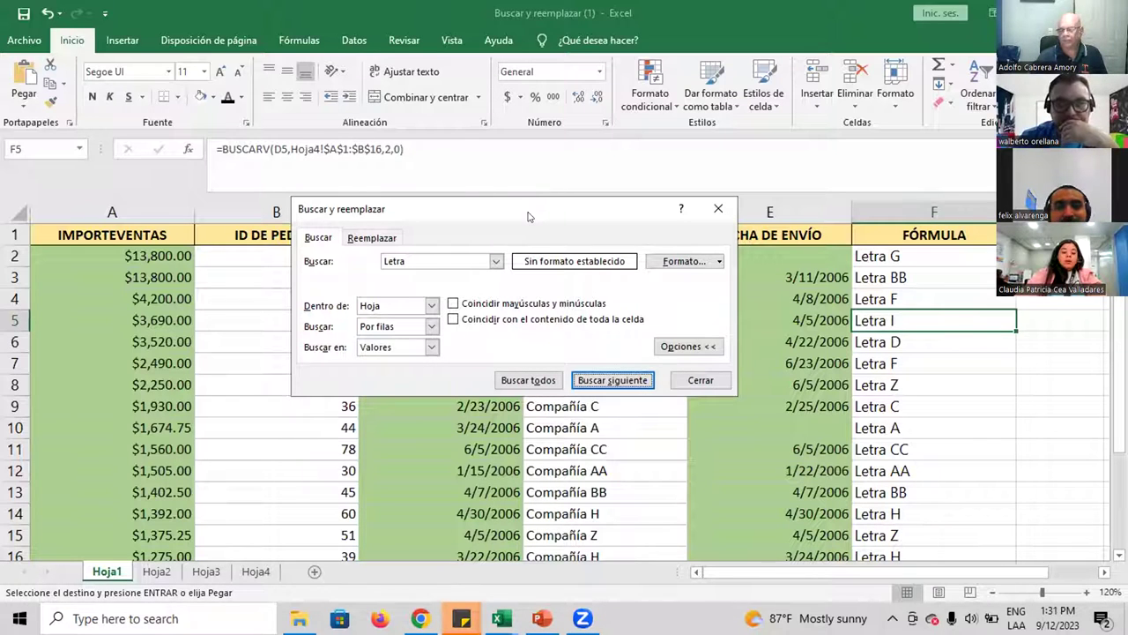
{"action": "left_click", "coordinate": [496, 261]}
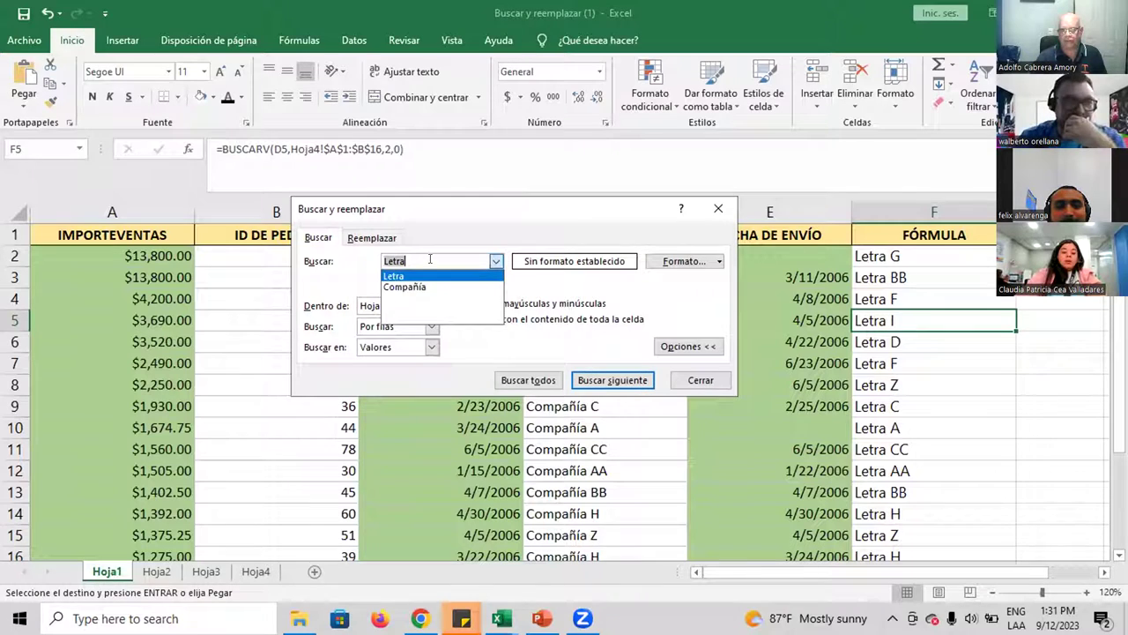
{"action": "left_click", "coordinate": [401, 286]}
{"action": "left_click", "coordinate": [388, 261]}
{"action": "key", "text": "Delete"}
{"action": "type", "text": "compañía"}
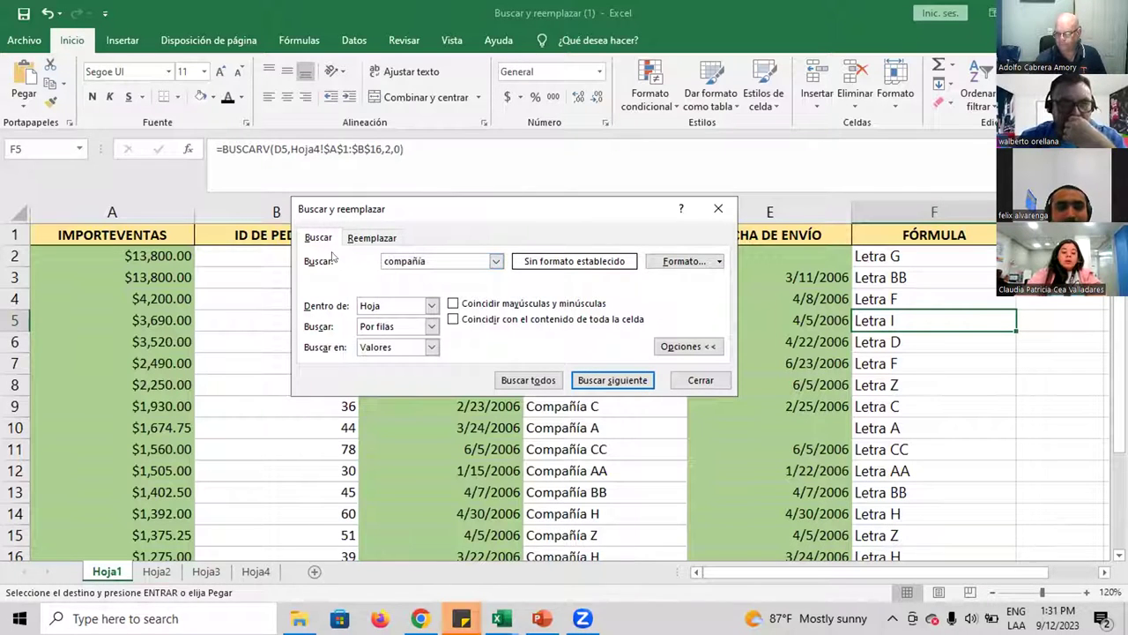
Set the search to look in formulas, require matching upper and lower case, and find the next "compañía".
{"action": "left_click", "coordinate": [431, 347]}
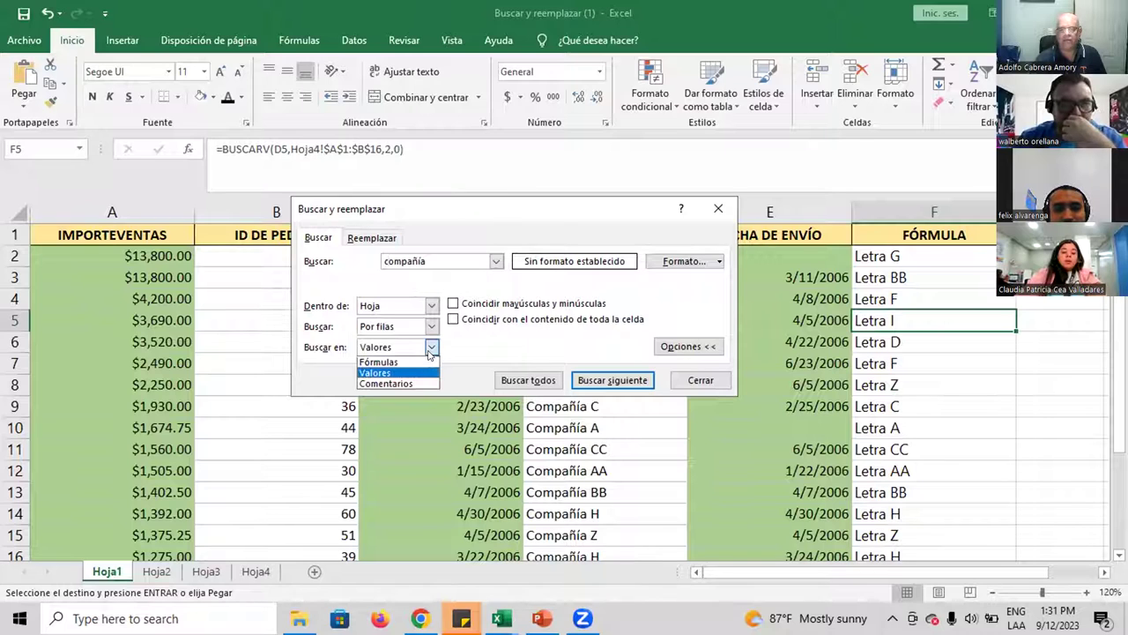
{"action": "left_click", "coordinate": [432, 349]}
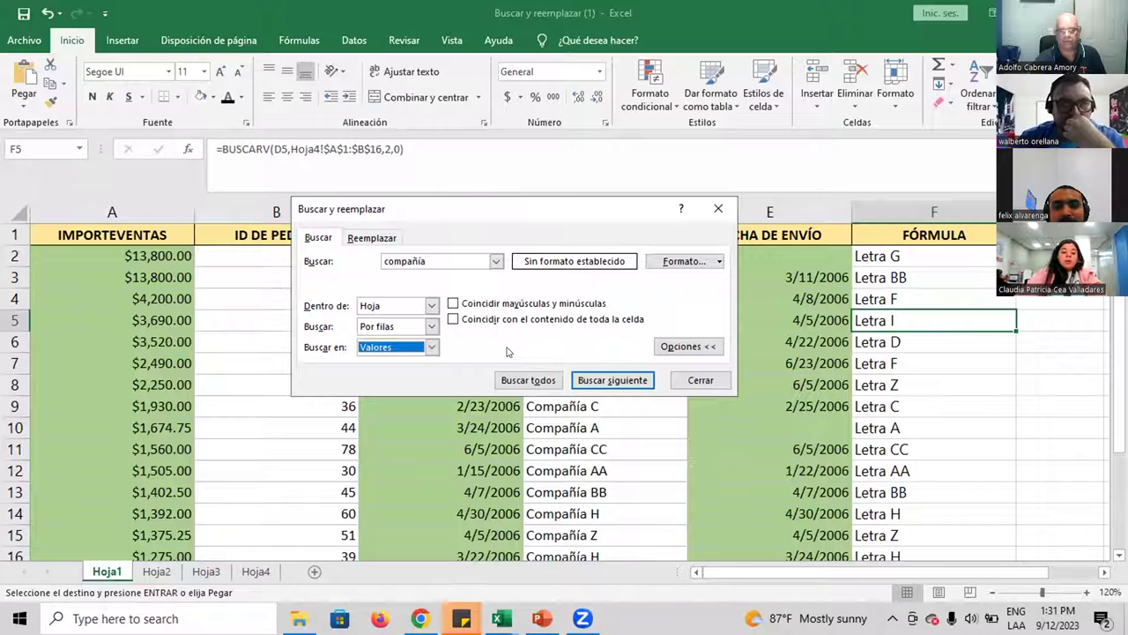
{"action": "left_click", "coordinate": [431, 347]}
{"action": "left_click", "coordinate": [399, 372]}
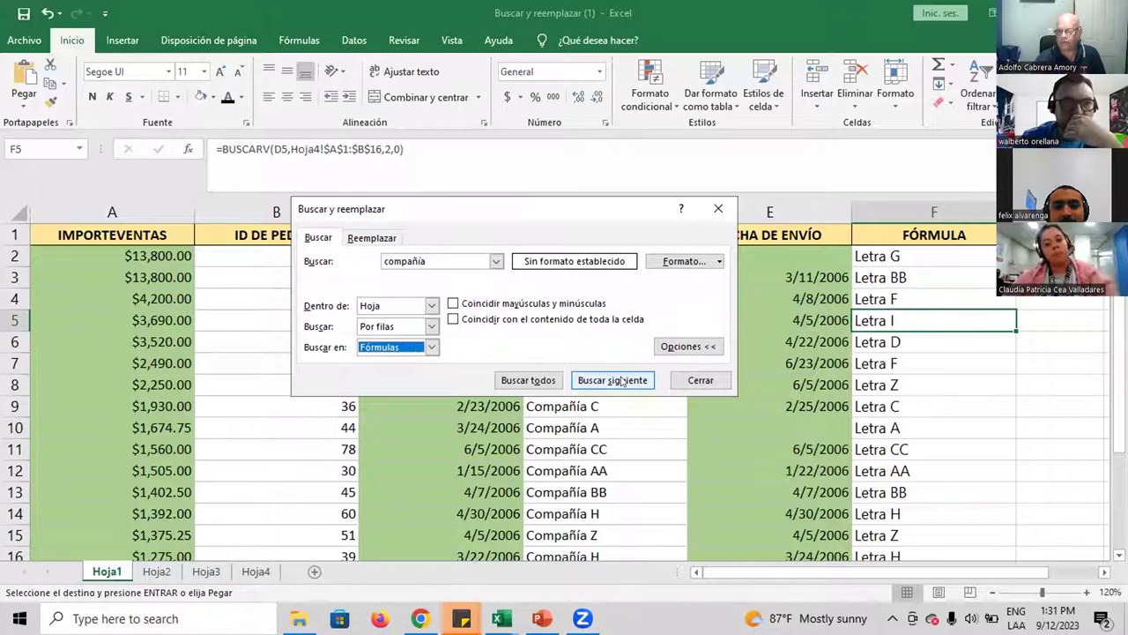
{"action": "left_click", "coordinate": [453, 304]}
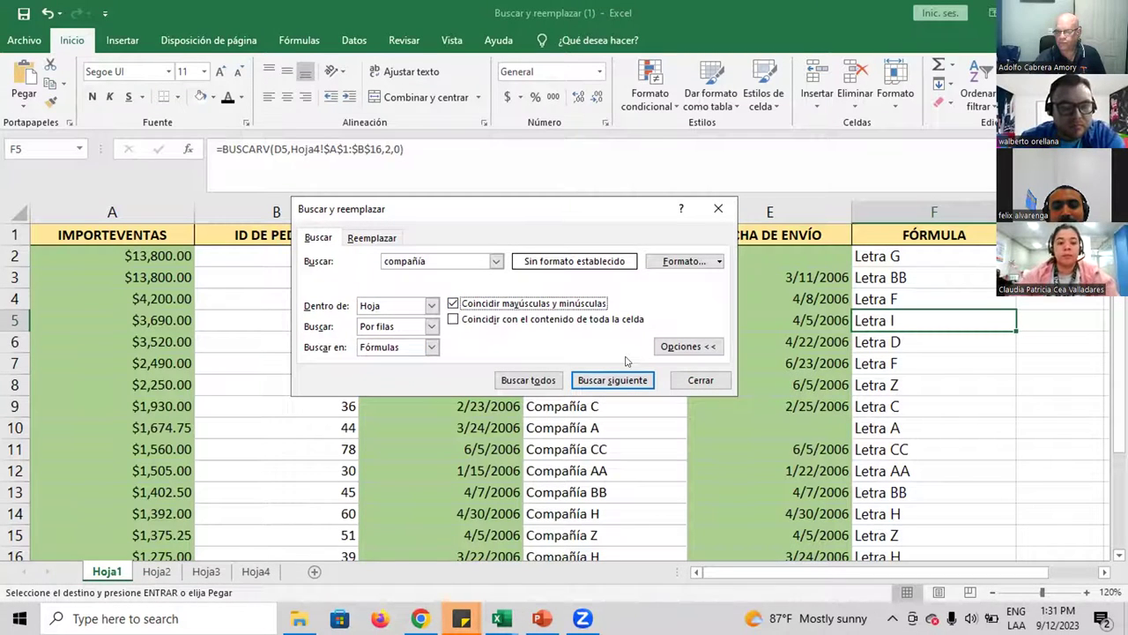
{"action": "left_click", "coordinate": [600, 380]}
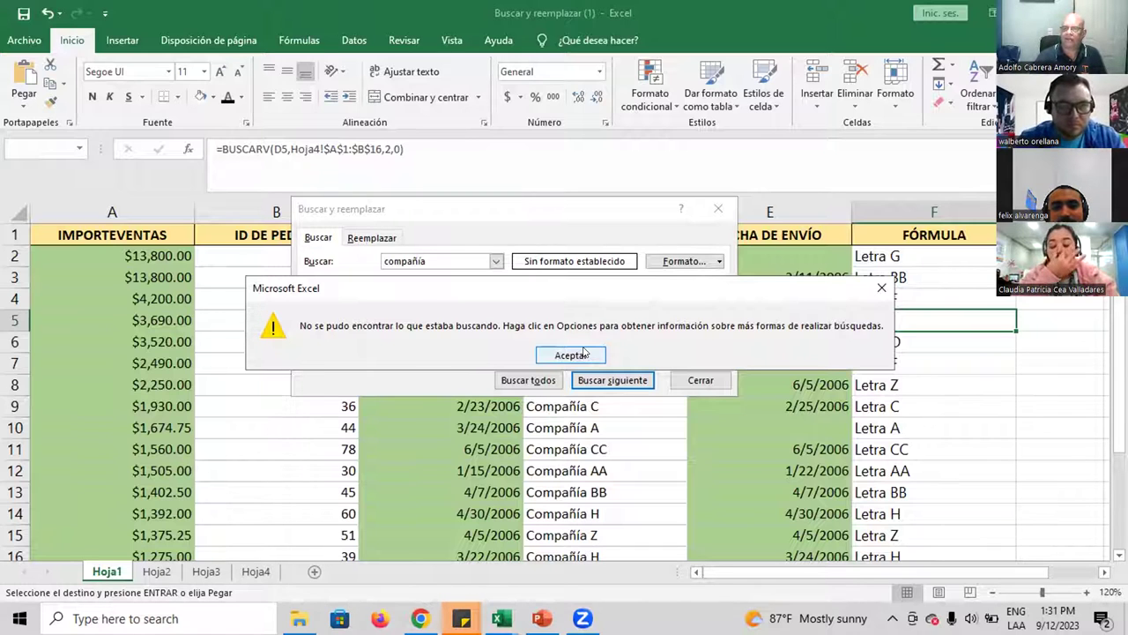
{"action": "left_click", "coordinate": [583, 353]}
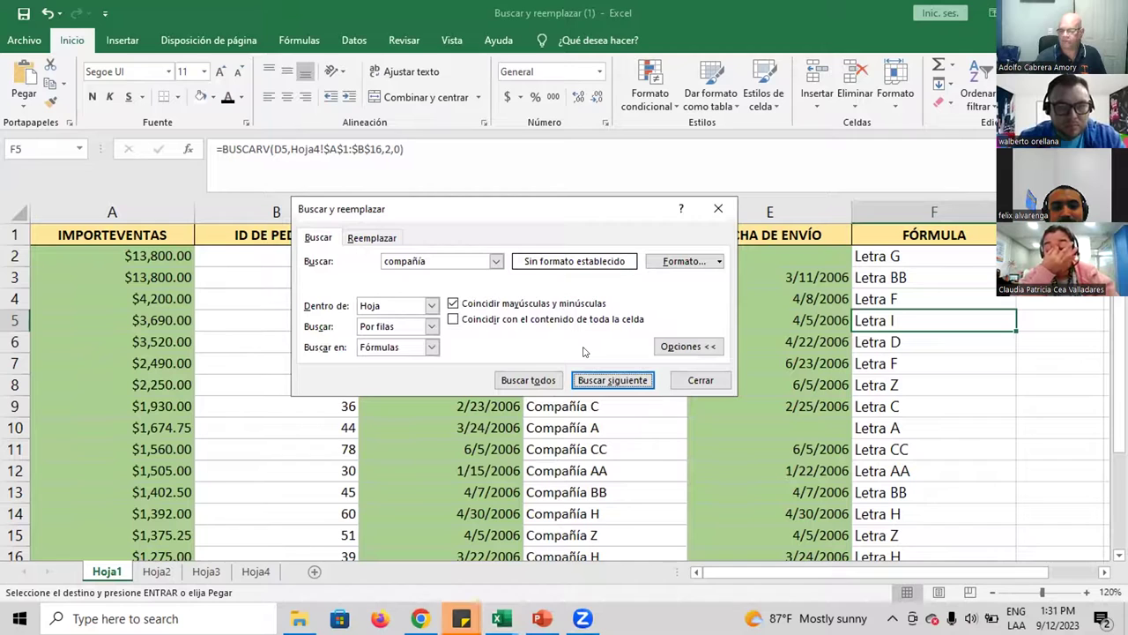
Capitalise the search text to "Compañía", find all matches in the sheet and move the dialog off the table's lower rows.
{"action": "left_click", "coordinate": [431, 305]}
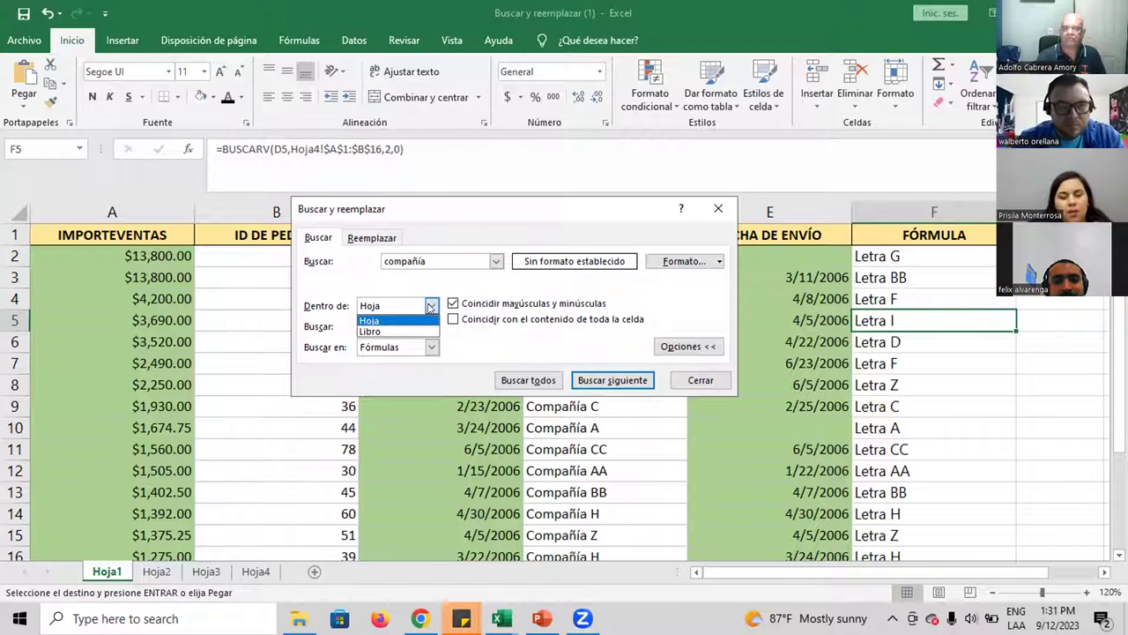
{"action": "left_click", "coordinate": [431, 305]}
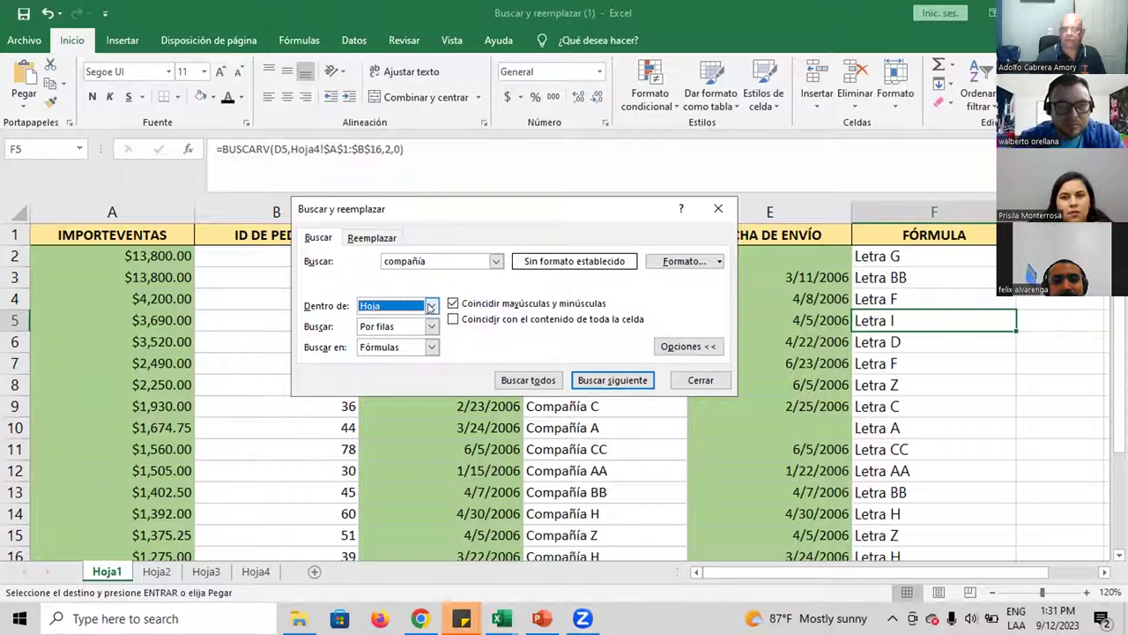
{"action": "left_click", "coordinate": [452, 264]}
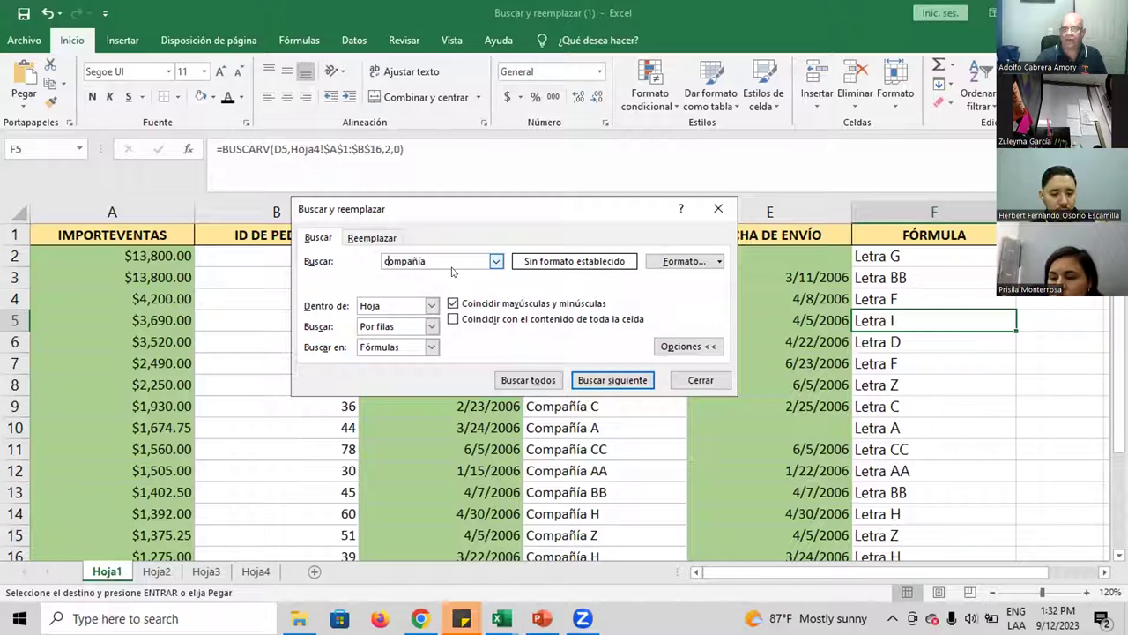
{"action": "key", "text": "BackSpace"}
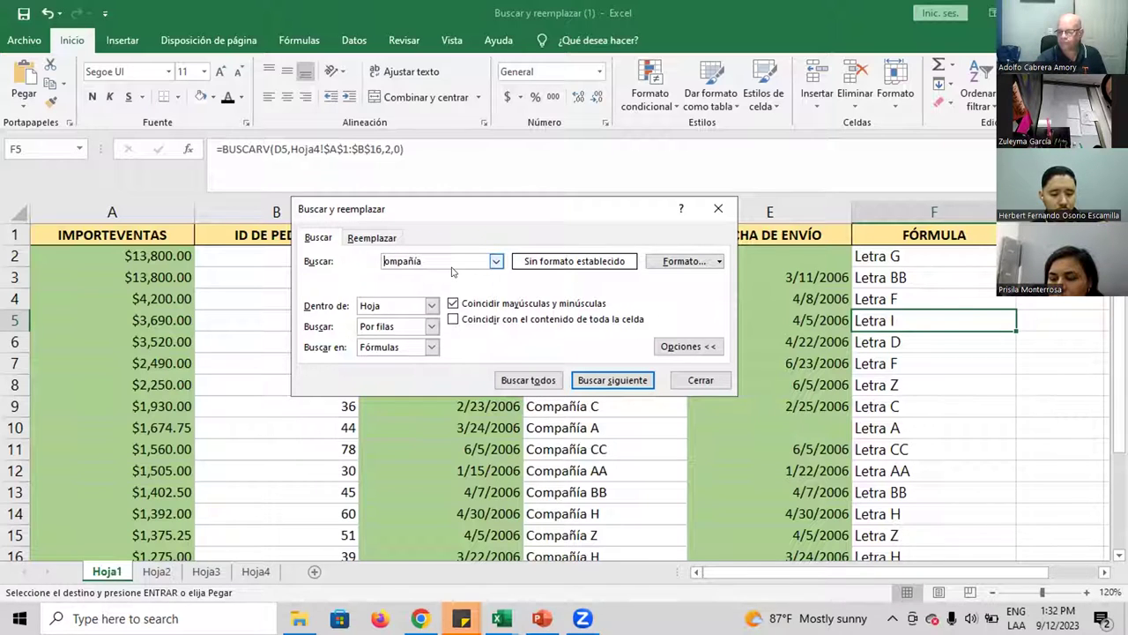
{"action": "type", "text": "C"}
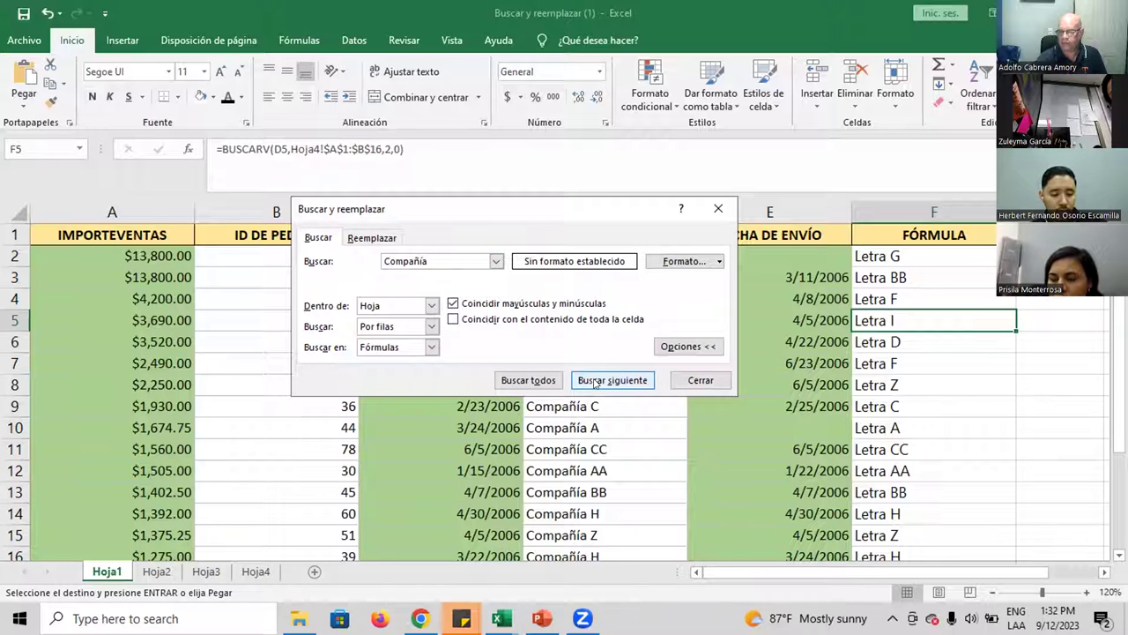
{"action": "left_click", "coordinate": [529, 380]}
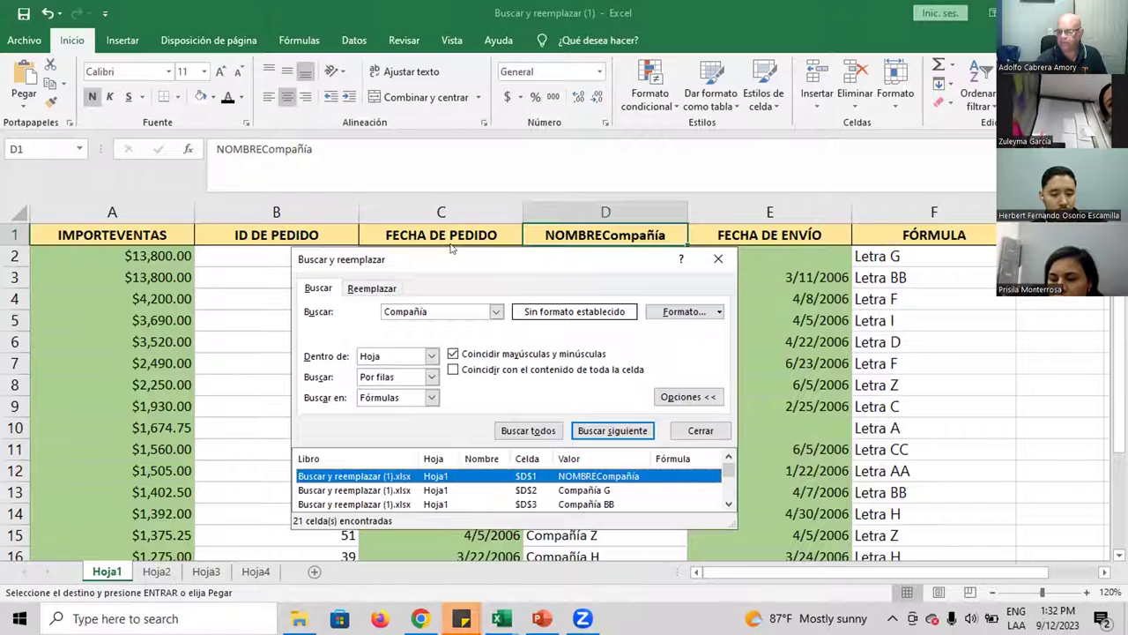
{"action": "left_click_drag", "start_coordinate": [450, 250], "coordinate": [392, 119]}
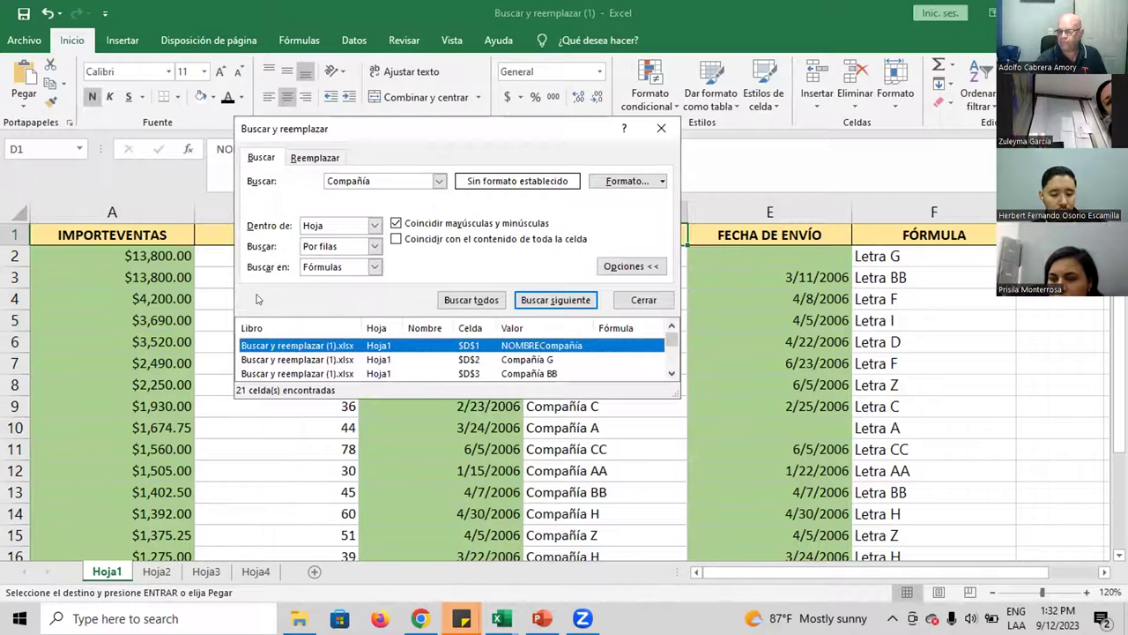
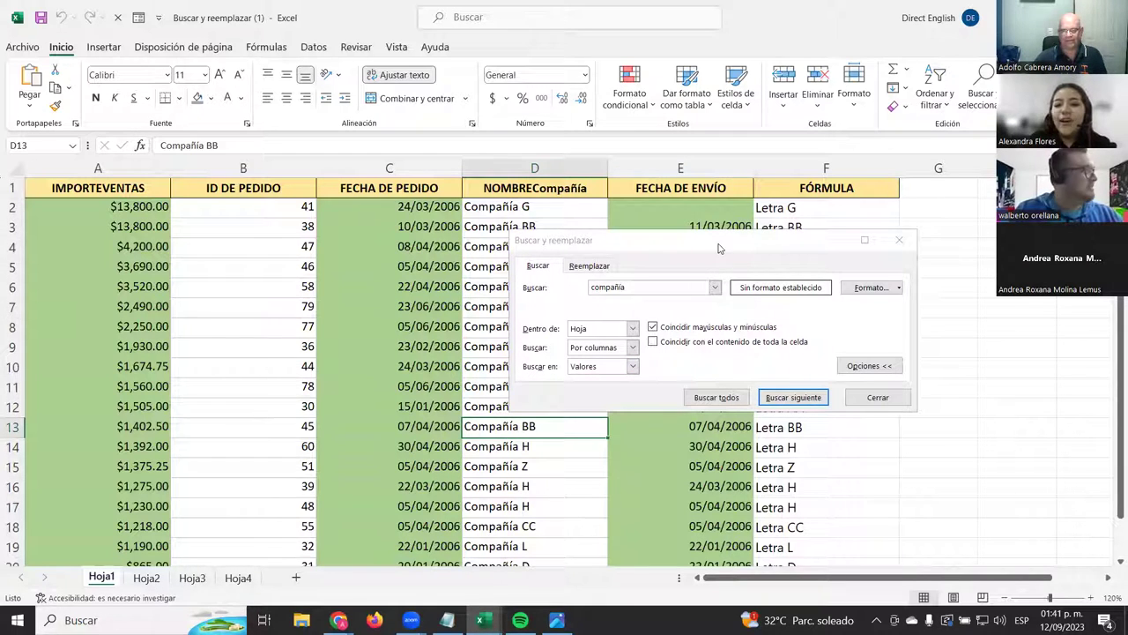
Reopen the search, clear its search text, turn off upper and lower case matching and require a match with the entire cell contents.
{"action": "key", "text": "ctrl+b"}
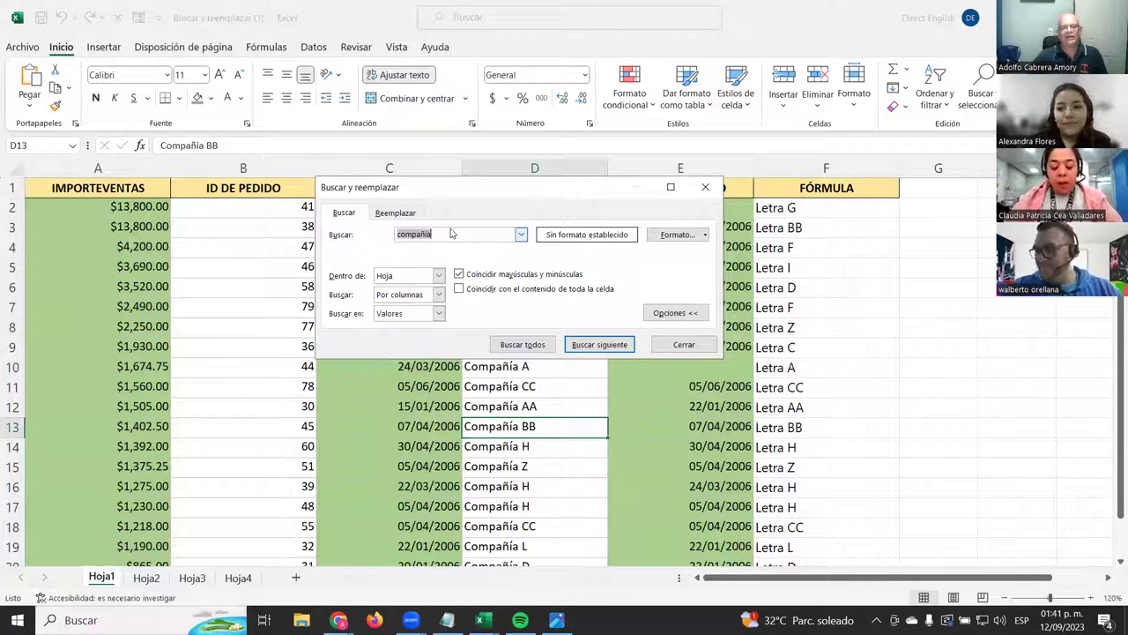
{"action": "key", "text": "BackSpace"}
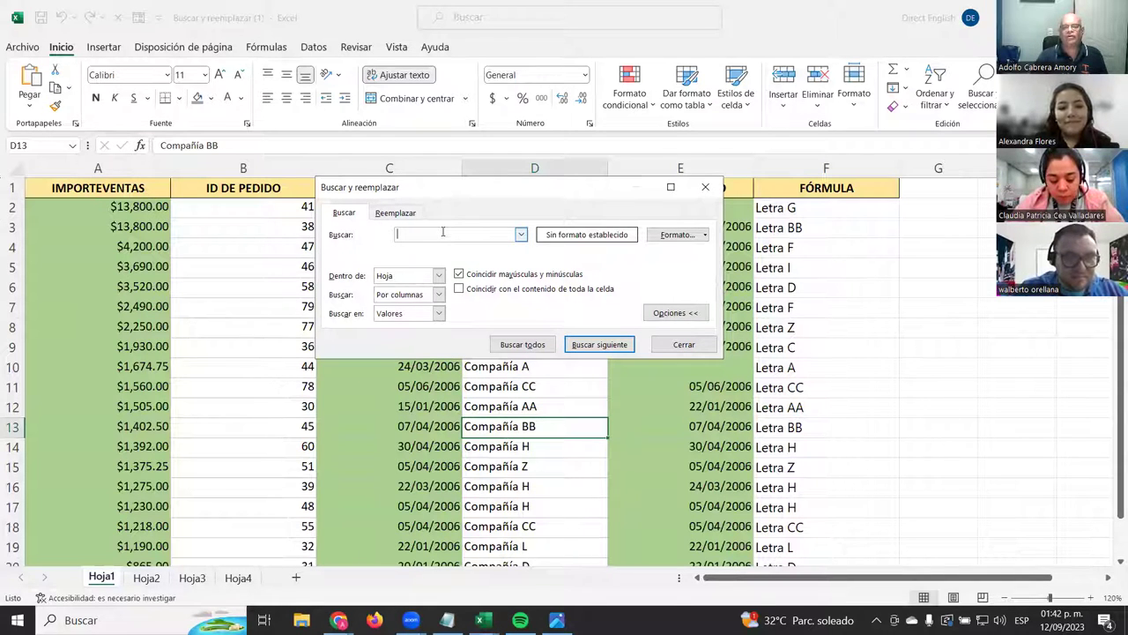
{"action": "left_click", "coordinate": [459, 274]}
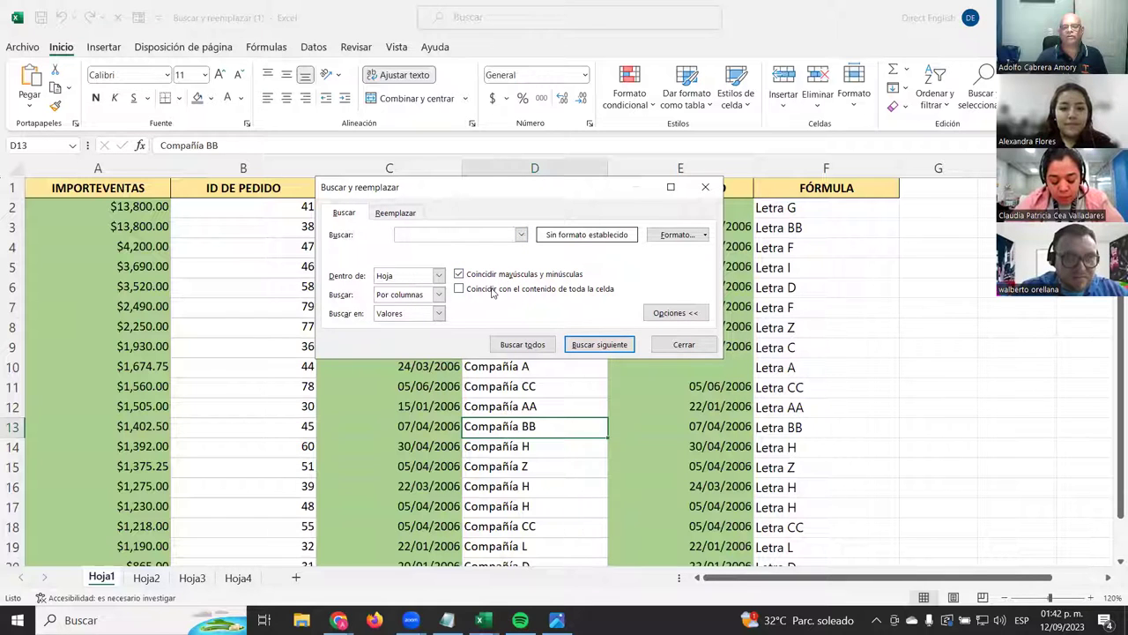
{"action": "left_click", "coordinate": [460, 293]}
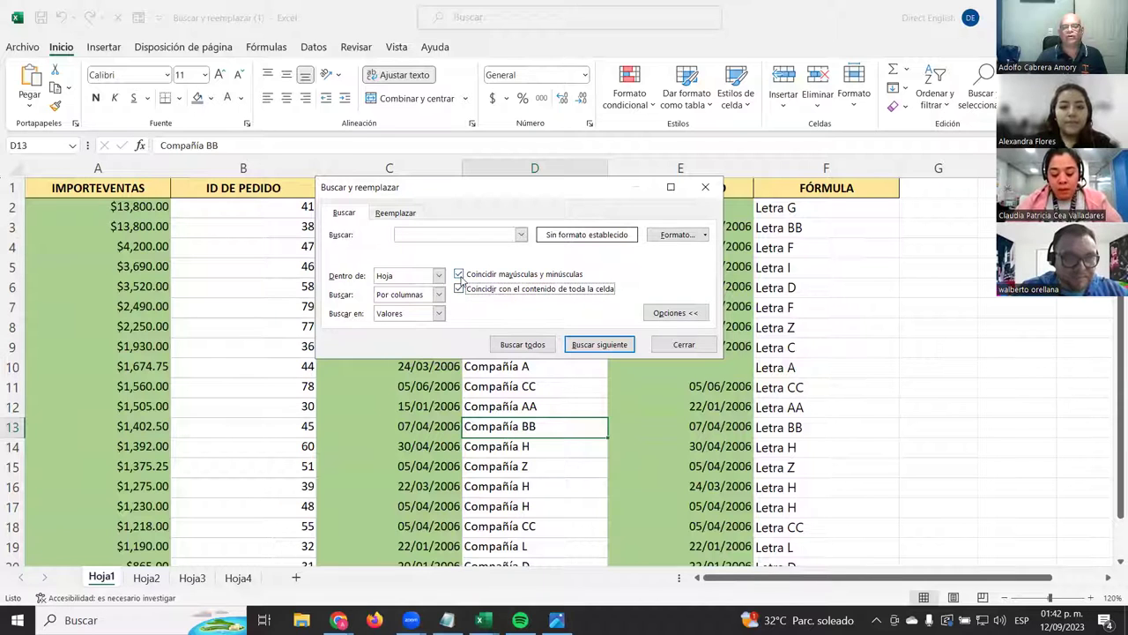
{"action": "left_click", "coordinate": [458, 276]}
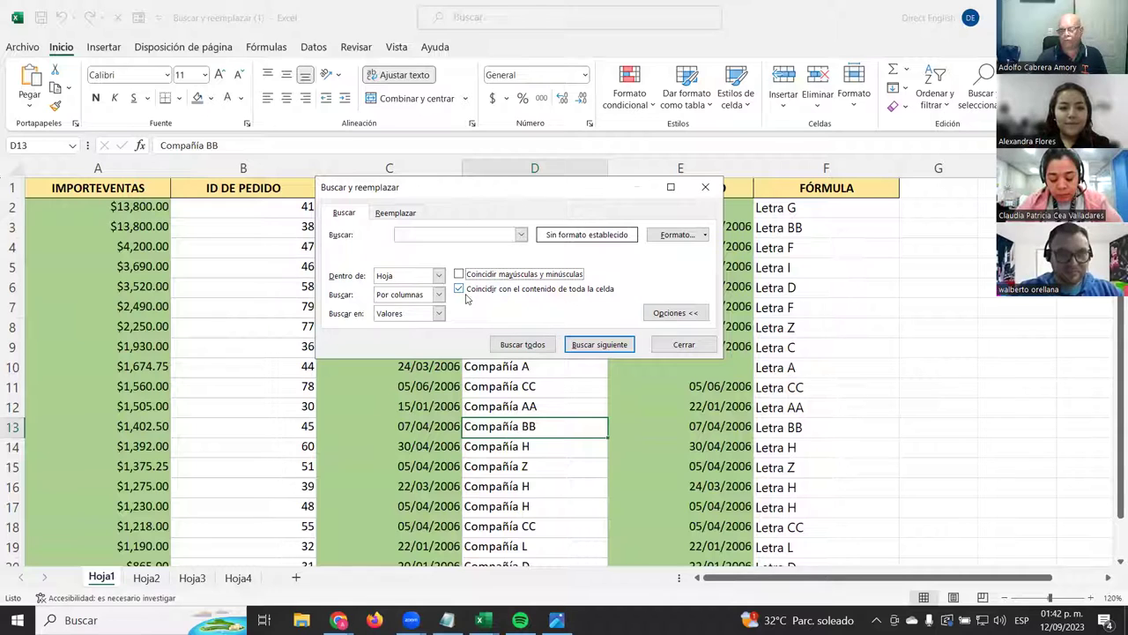
Set the search to look in formulas and find all blank cells in the sheet.
{"action": "left_click", "coordinate": [439, 315]}
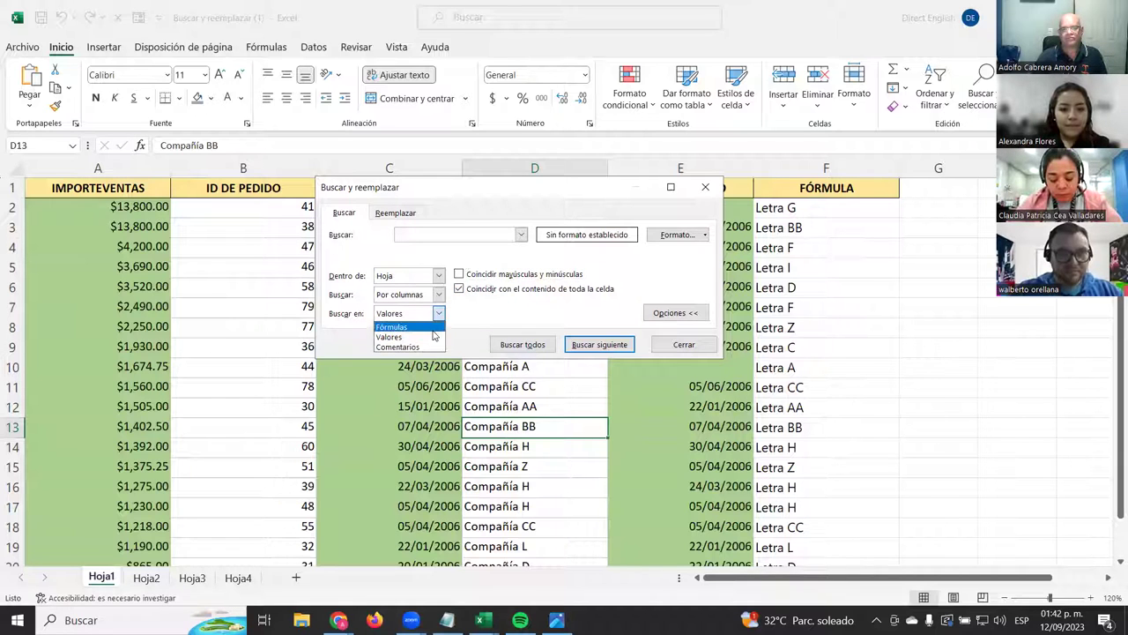
{"action": "left_click", "coordinate": [433, 325]}
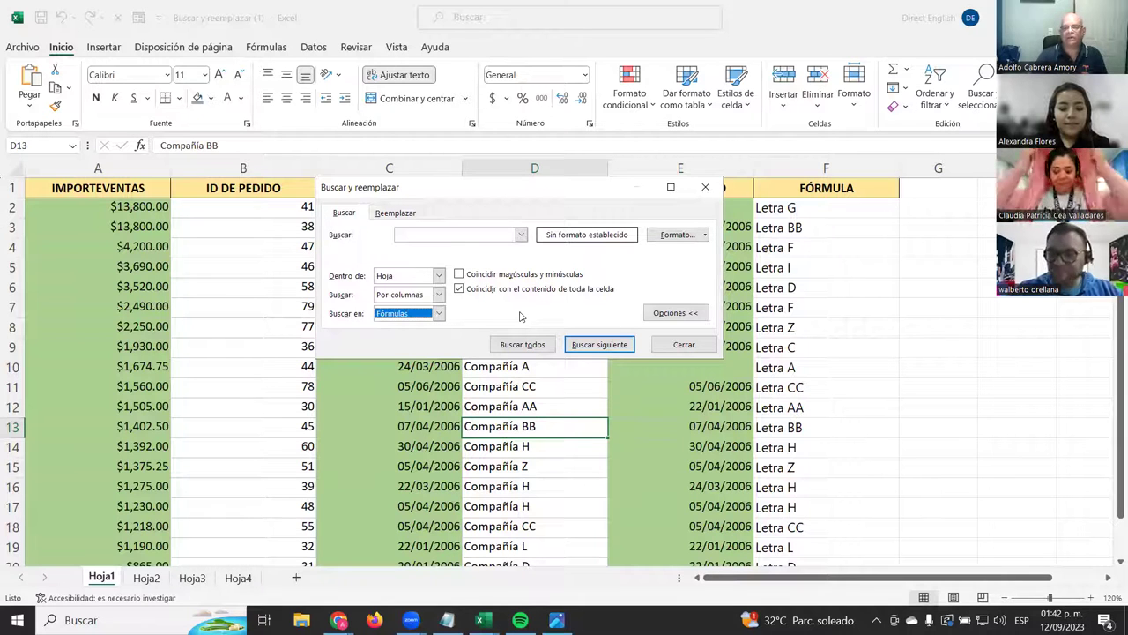
{"action": "left_click", "coordinate": [543, 347]}
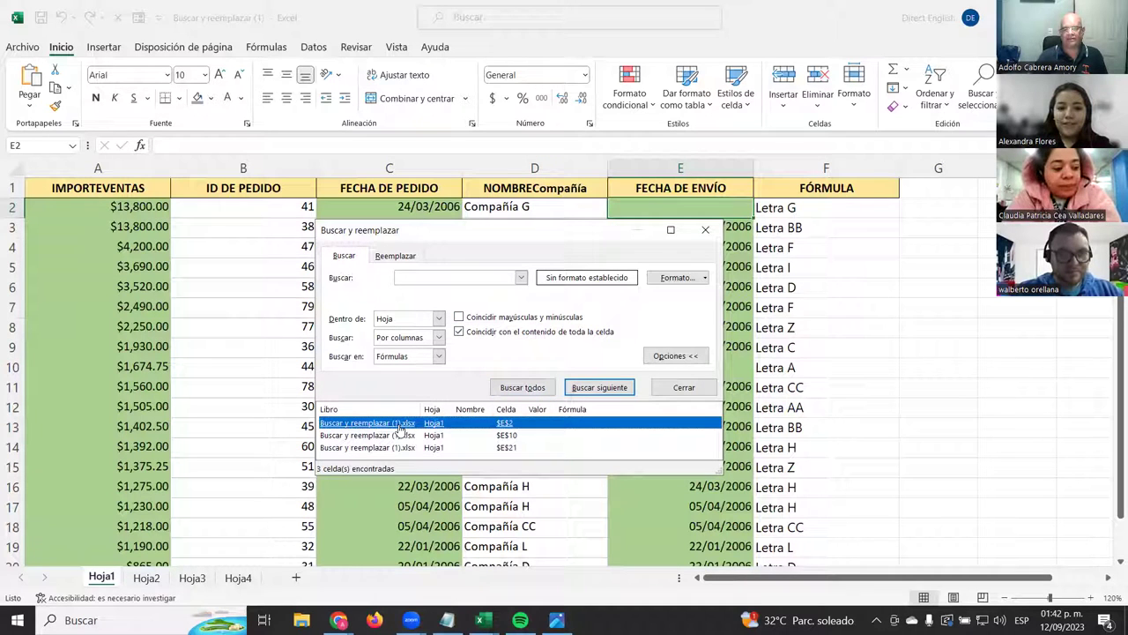
Go through the found blank cells E2, E10 and E21 in the FECHA DE ENVÍO column and close the search.
{"action": "left_click", "coordinate": [519, 433]}
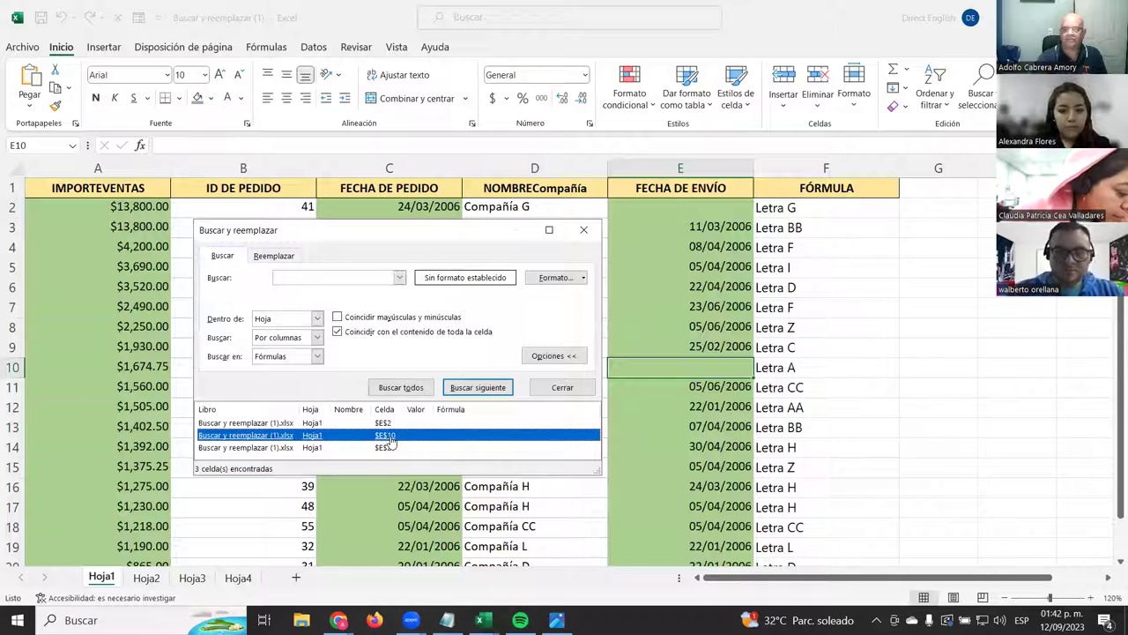
{"action": "left_click", "coordinate": [386, 448]}
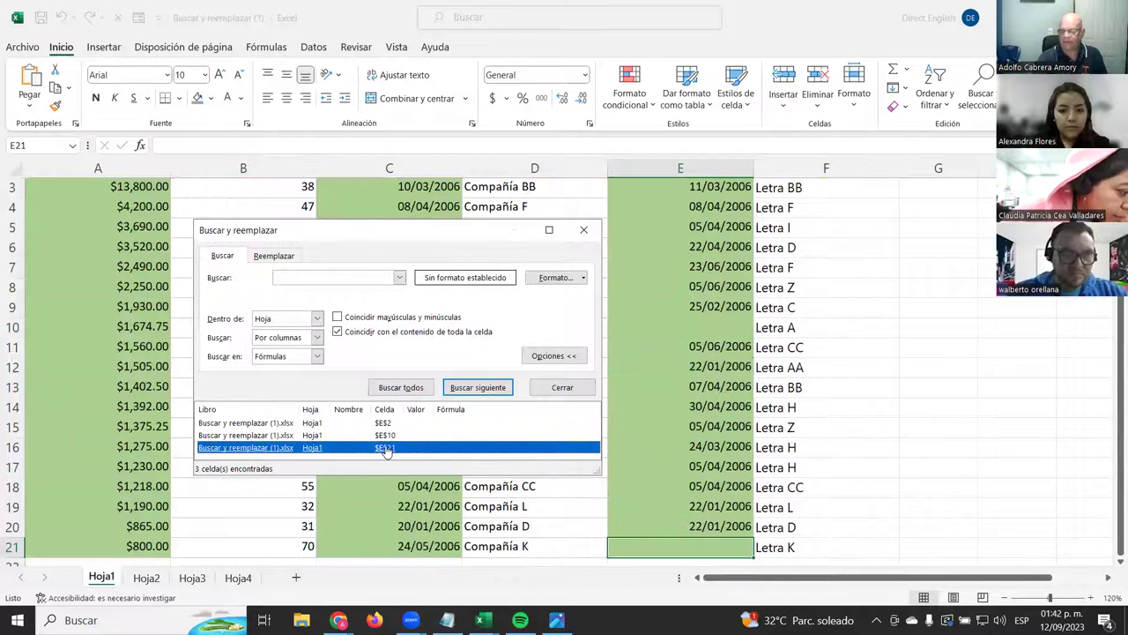
{"action": "key", "text": "Return"}
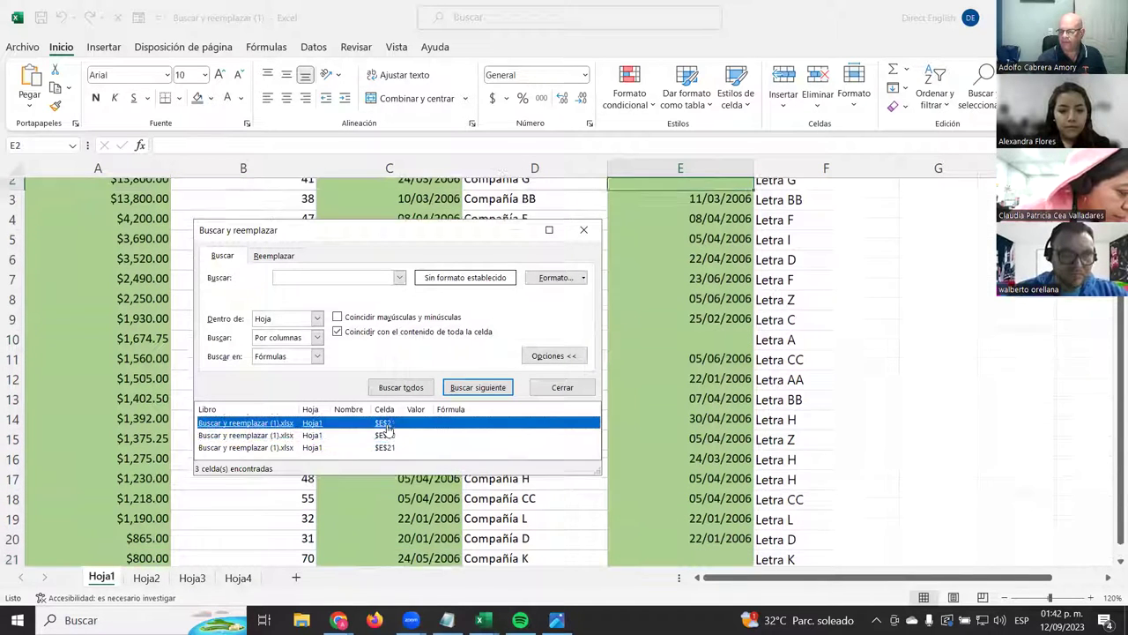
{"action": "left_click", "coordinate": [388, 434]}
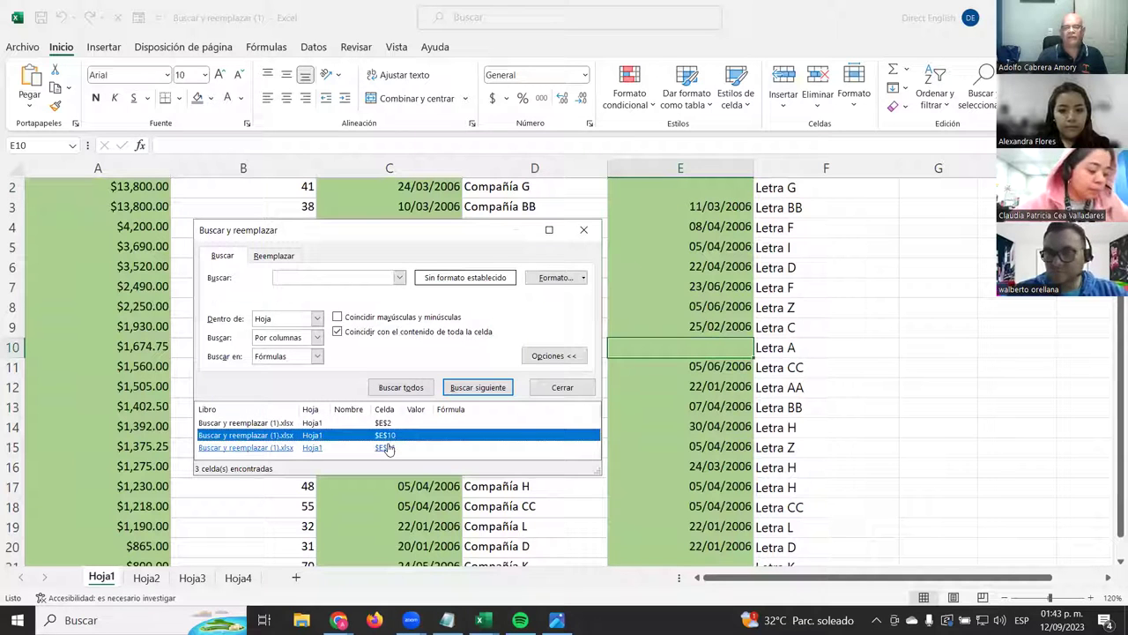
{"action": "left_click", "coordinate": [386, 448]}
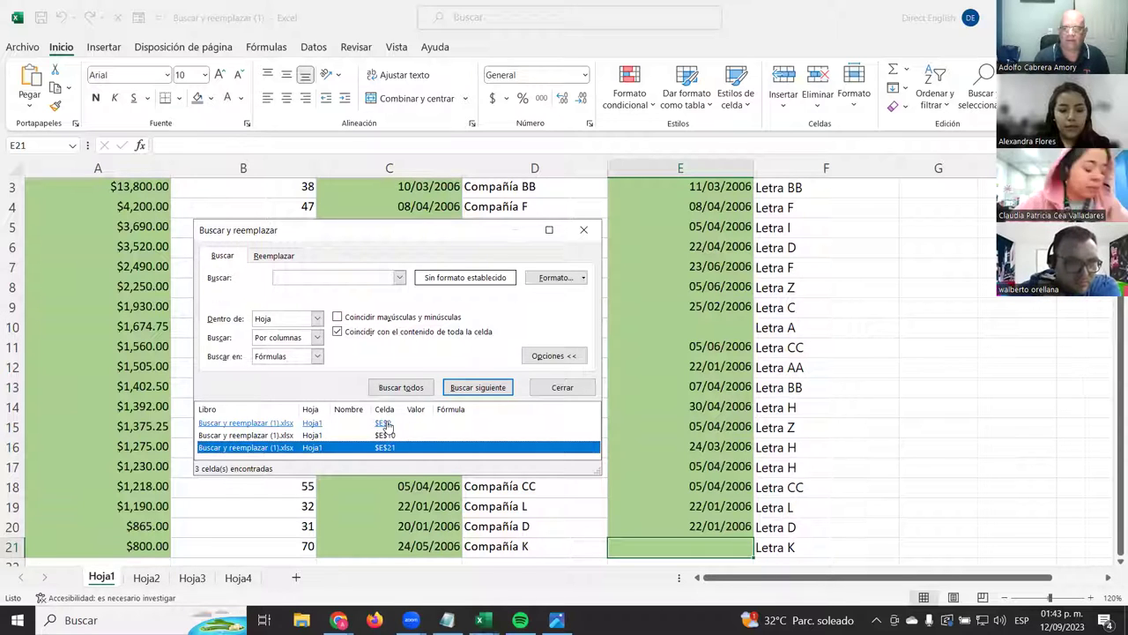
{"action": "left_click", "coordinate": [386, 423]}
{"action": "left_click", "coordinate": [385, 435]}
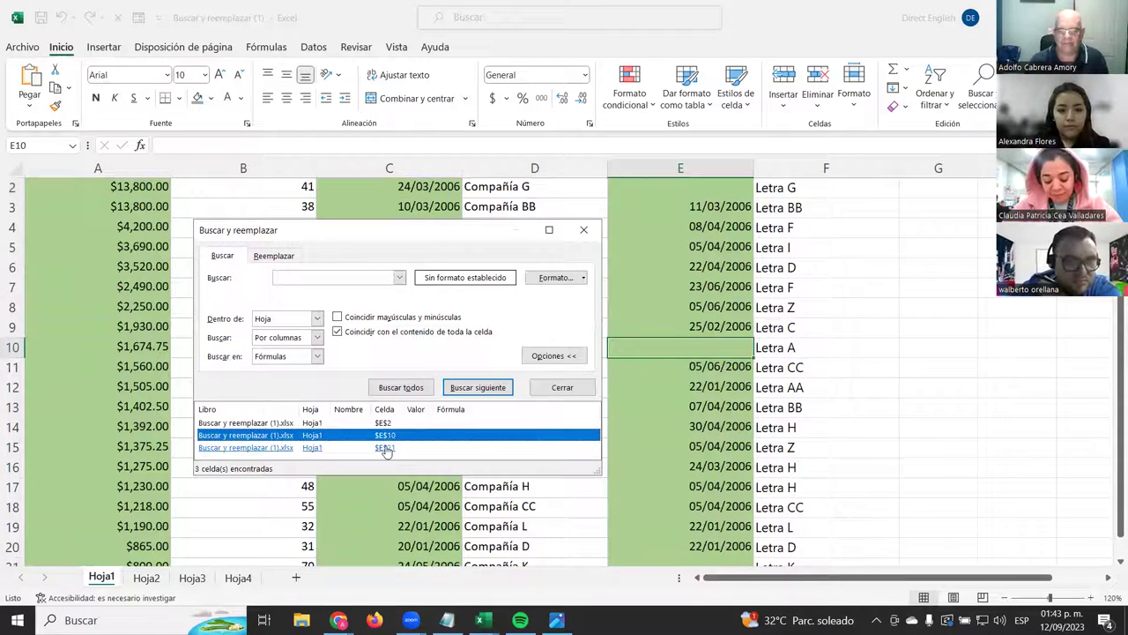
{"action": "left_click", "coordinate": [385, 448]}
{"action": "left_click", "coordinate": [385, 424]}
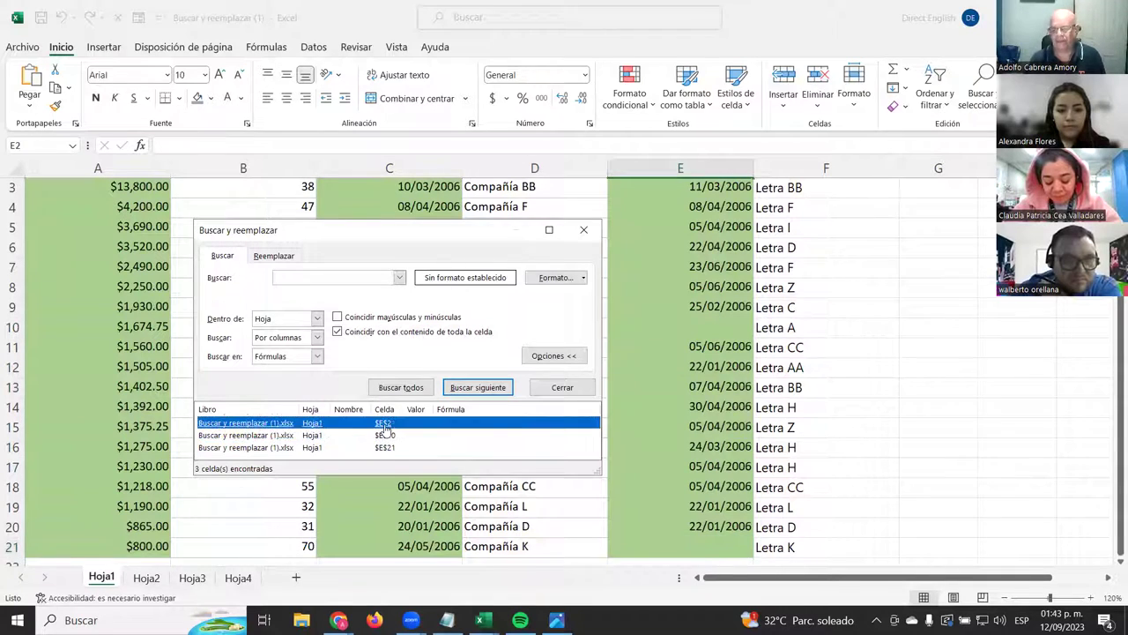
{"action": "key", "text": "Down"}
{"action": "key", "text": "Down"}
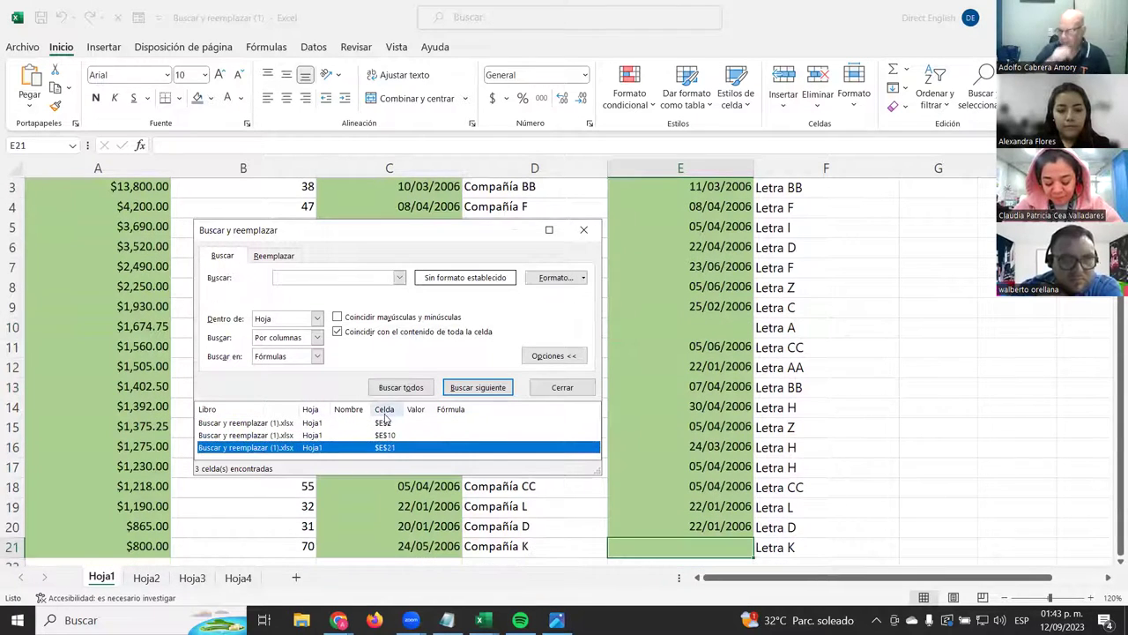
{"action": "left_click", "coordinate": [385, 423]}
{"action": "left_click", "coordinate": [386, 436]}
{"action": "left_click", "coordinate": [391, 447]}
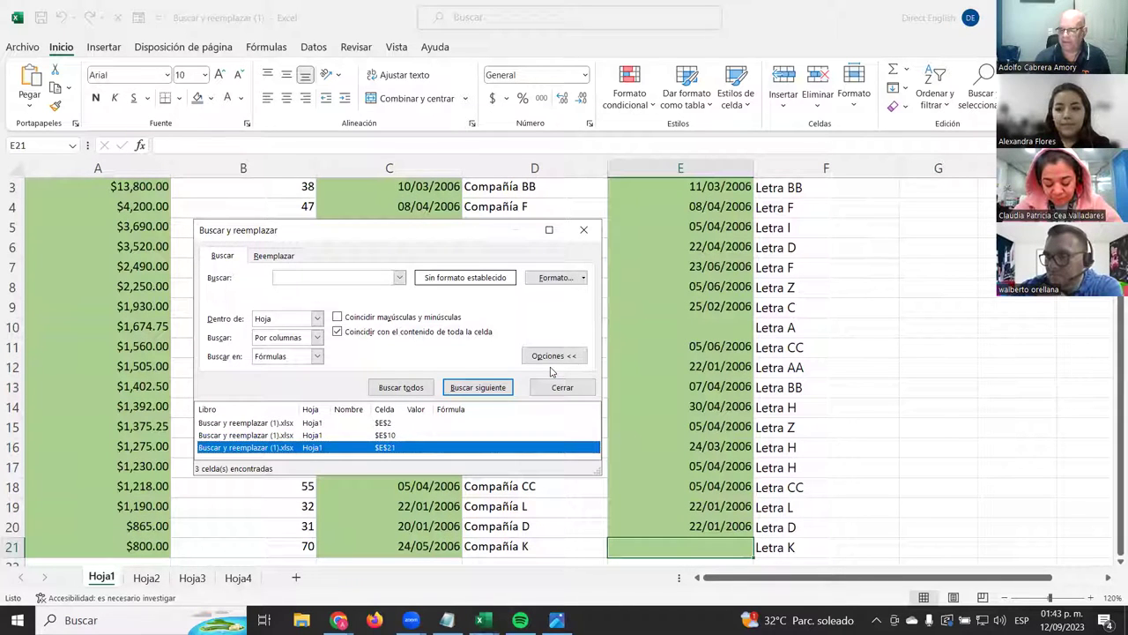
{"action": "left_click", "coordinate": [382, 424]}
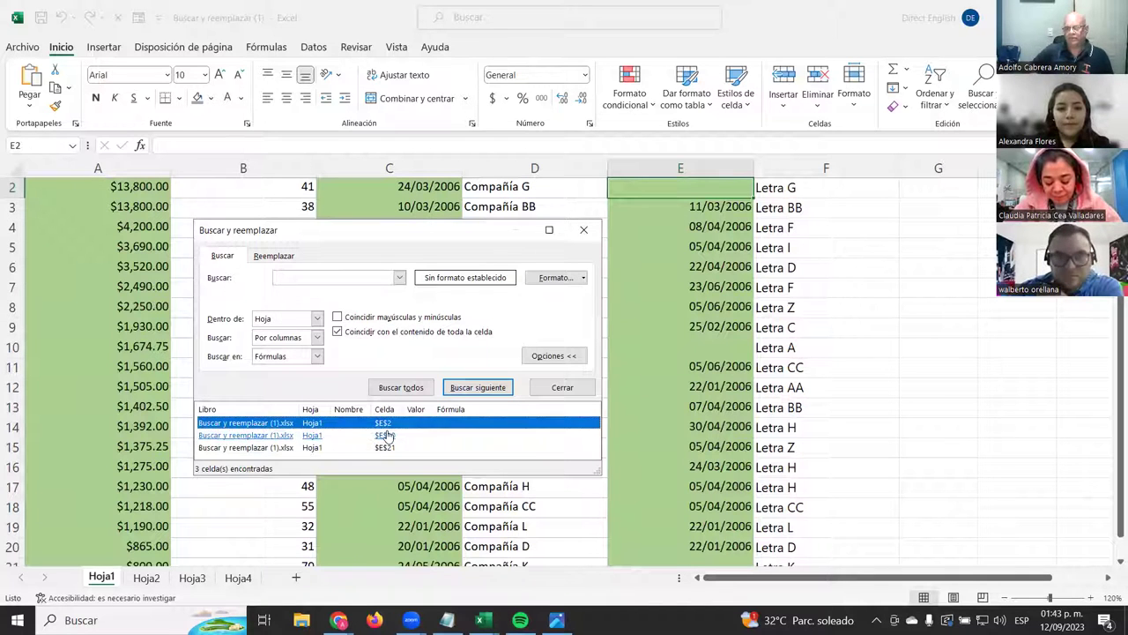
{"action": "left_click", "coordinate": [387, 436]}
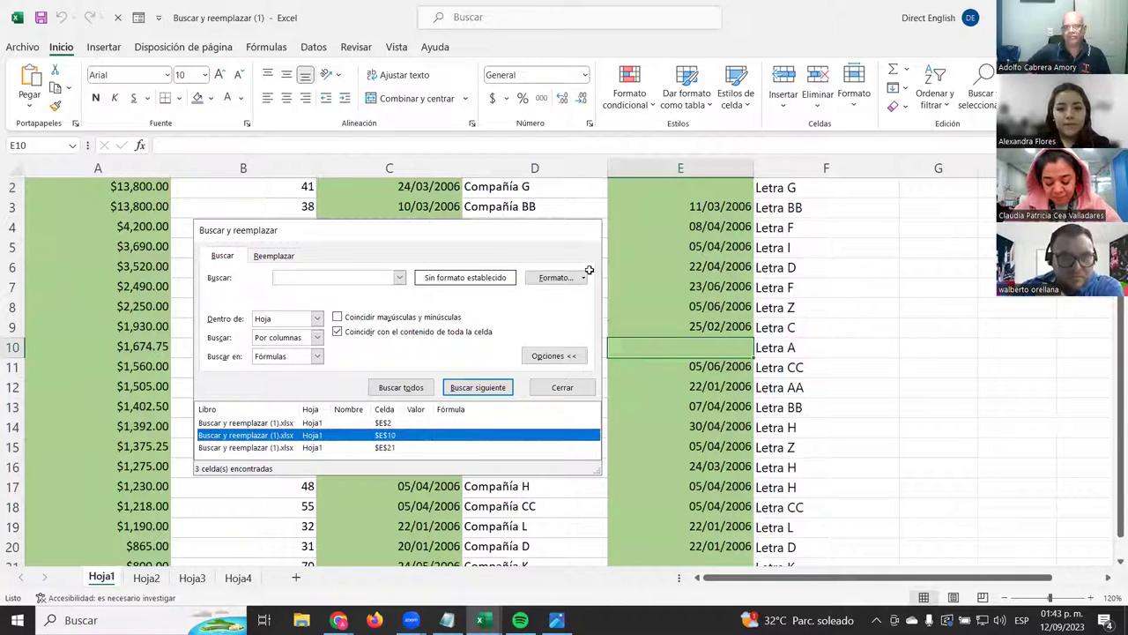
{"action": "key", "text": "Escape"}
{"action": "scroll", "coordinate": [581, 345], "scroll_direction": "up", "scroll_amount": 1}
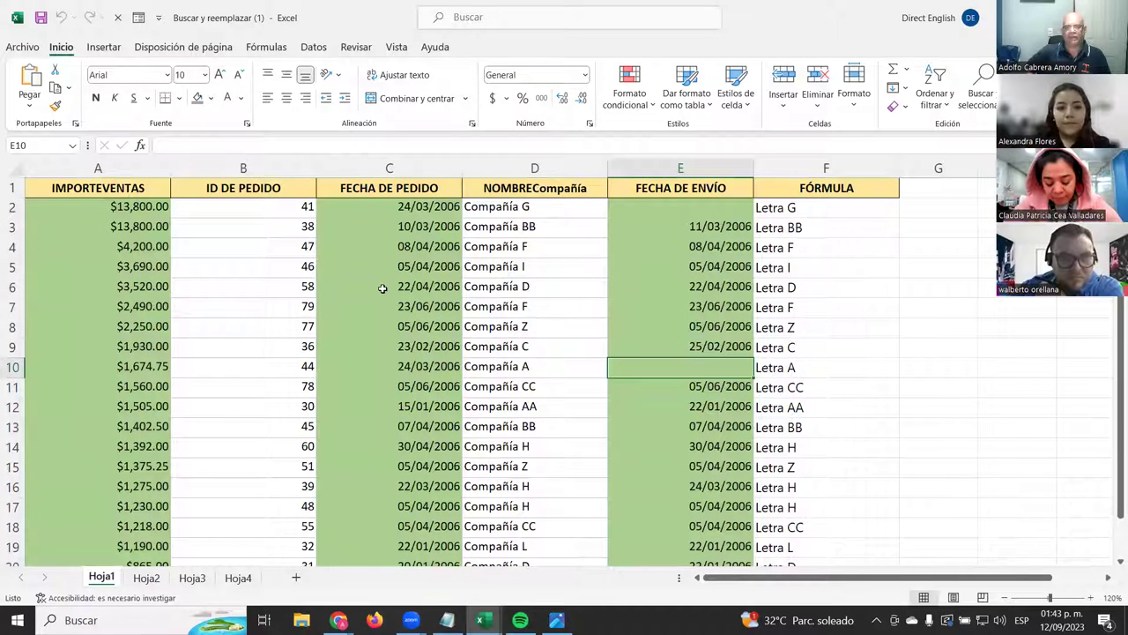
Select the blank cells E2, E10 and E21 together and try to enter "Sin Valor" in them.
{"action": "left_click", "coordinate": [683, 211]}
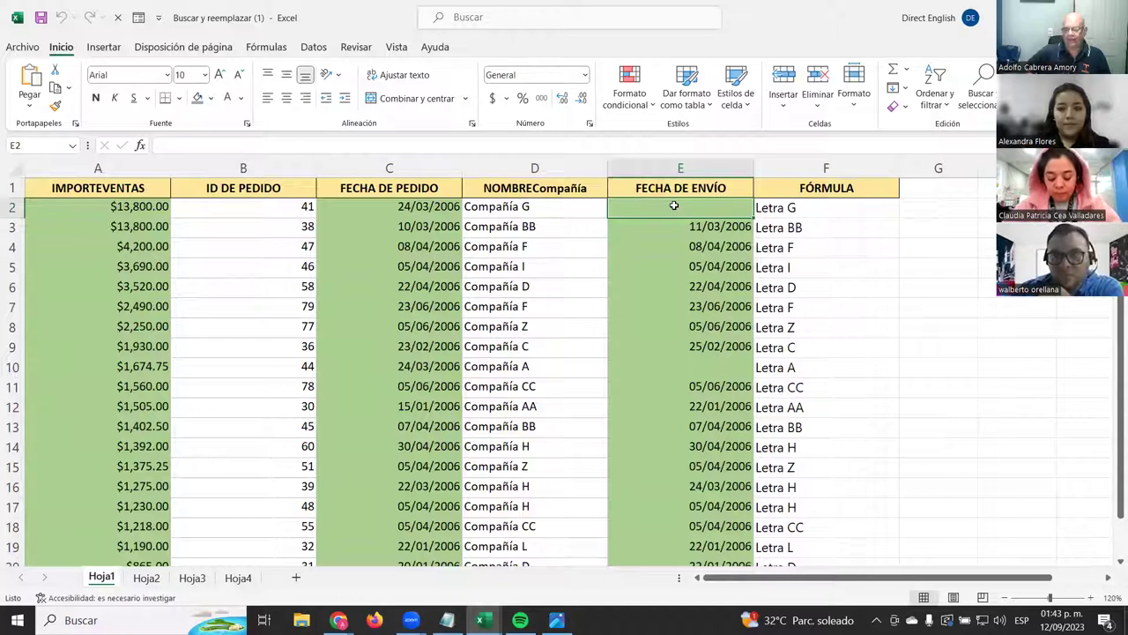
{"action": "left_click", "coordinate": [721, 369], "text": "ctrl"}
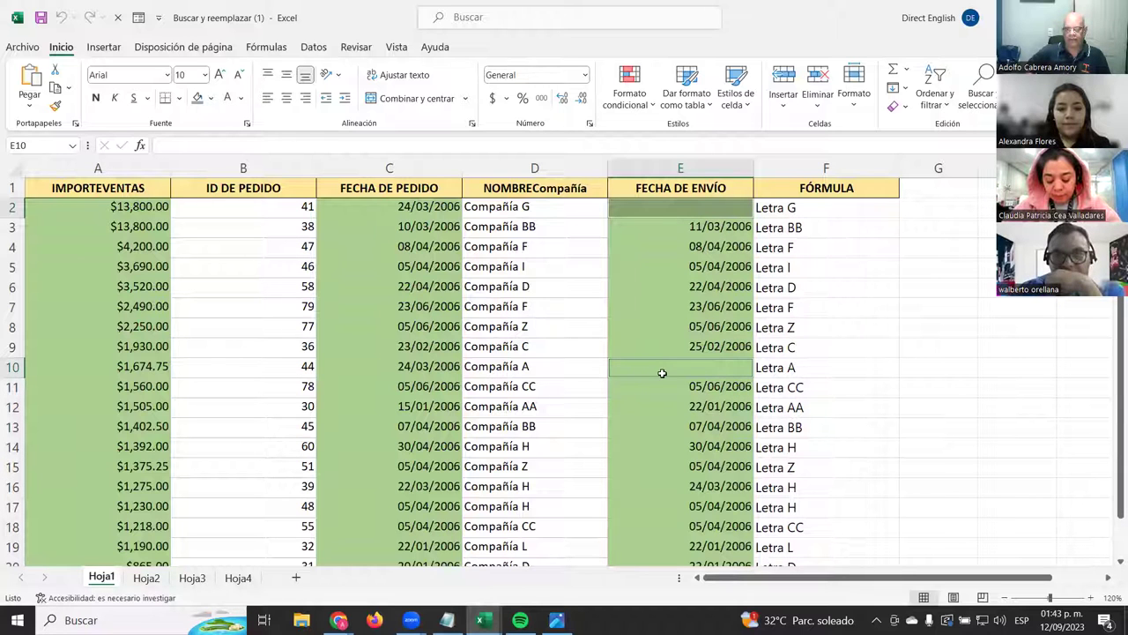
{"action": "scroll", "coordinate": [662, 373], "scroll_direction": "down", "scroll_amount": 2, "text": "ctrl"}
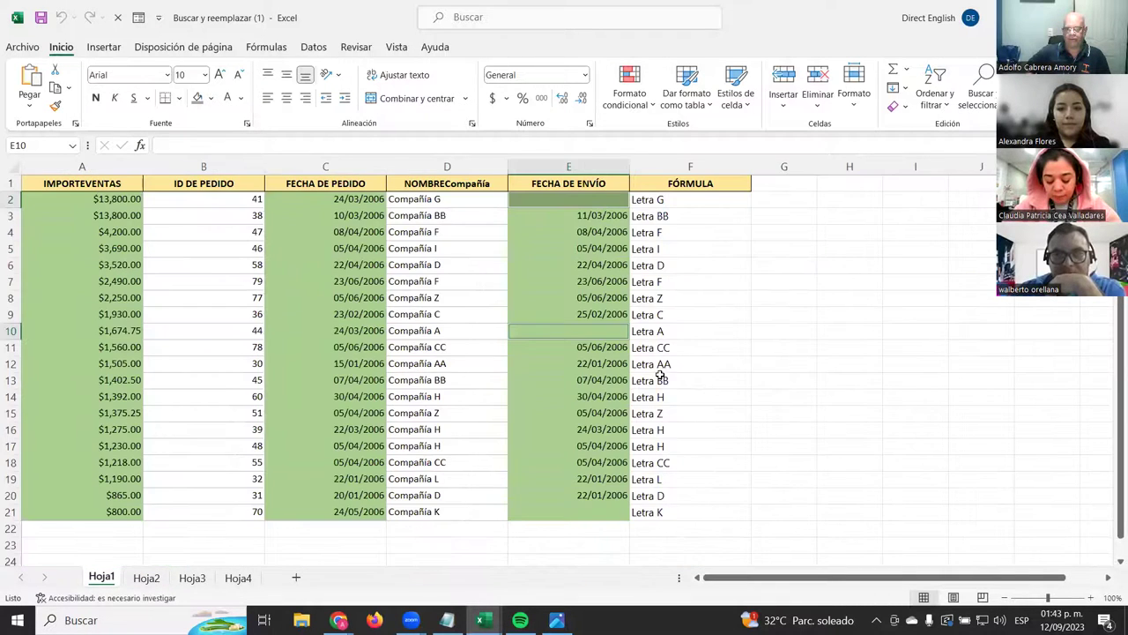
{"action": "scroll", "coordinate": [660, 376], "scroll_direction": "down", "scroll_amount": 1, "text": "ctrl"}
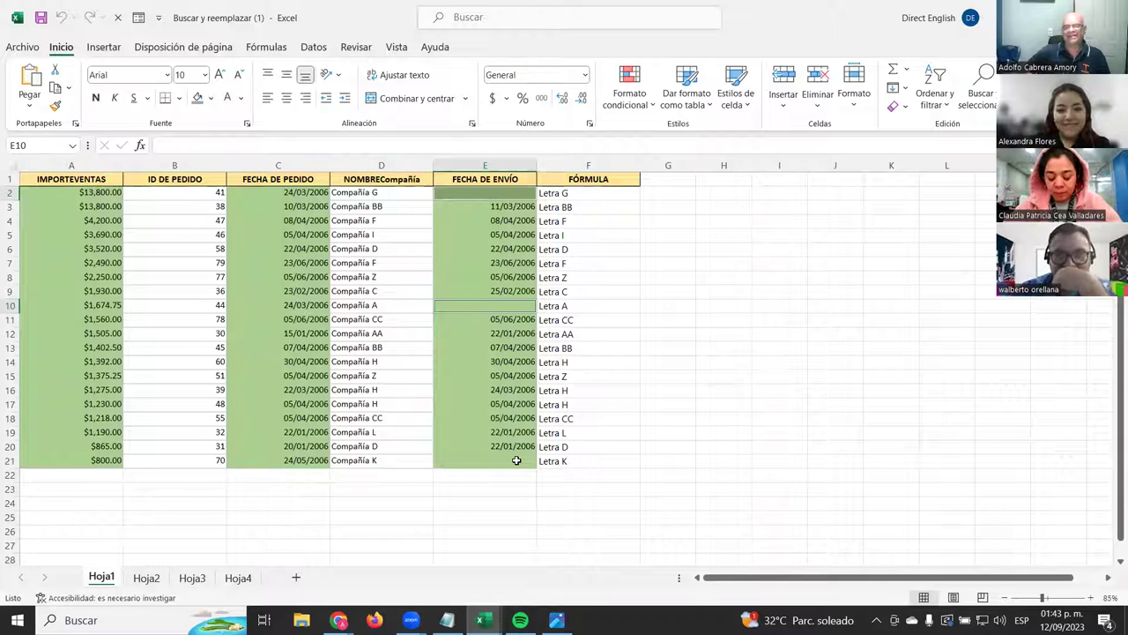
{"action": "scroll", "coordinate": [517, 460], "scroll_direction": "up", "scroll_amount": 1}
{"action": "scroll", "coordinate": [516, 460], "scroll_direction": "down", "scroll_amount": 1}
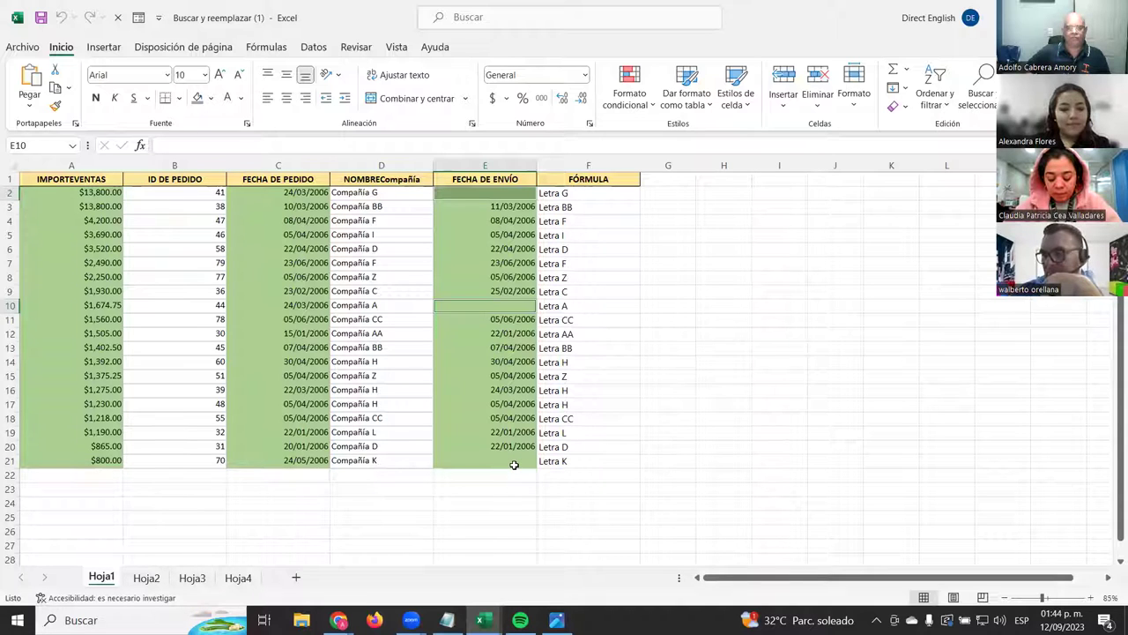
{"action": "left_click", "coordinate": [514, 465]}
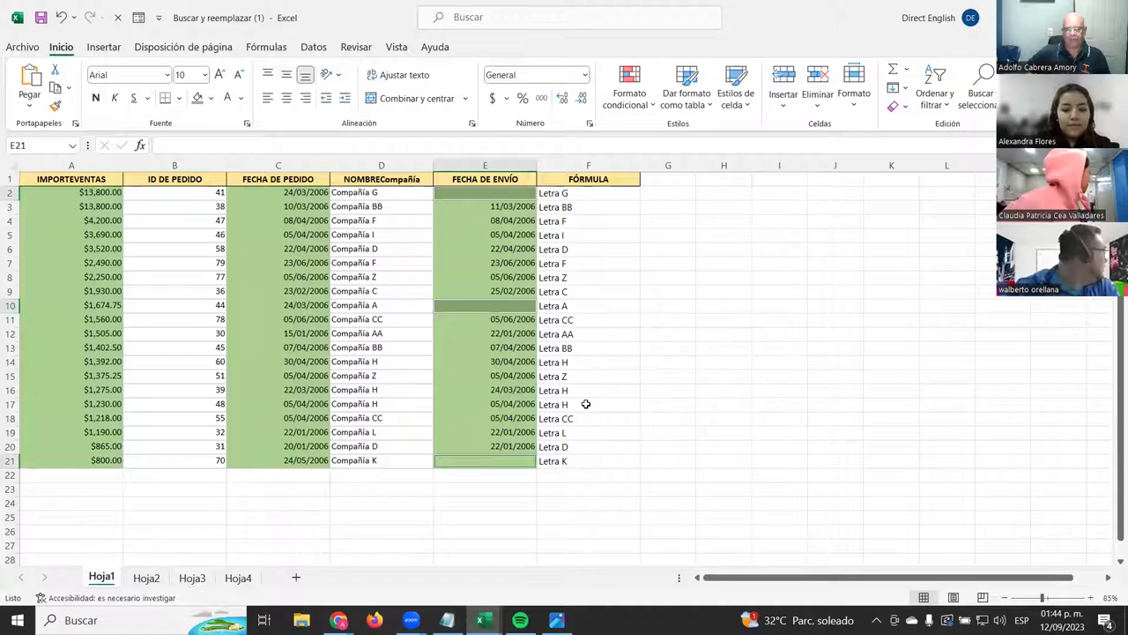
{"action": "type", "text": "Sin"}
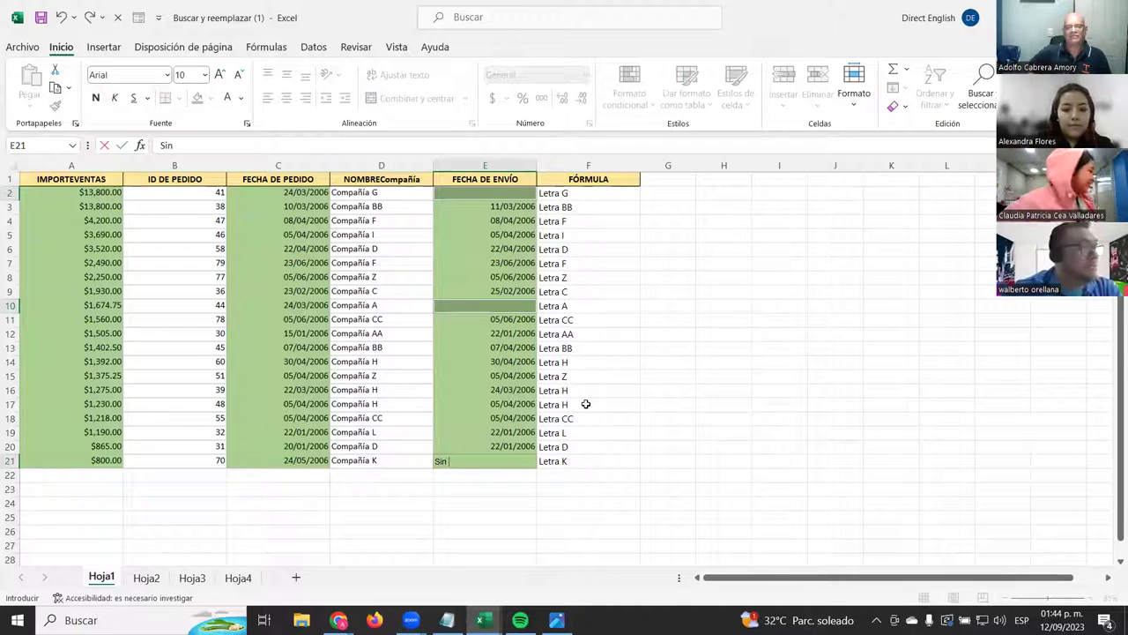
{"action": "type", "text": " Valor"}
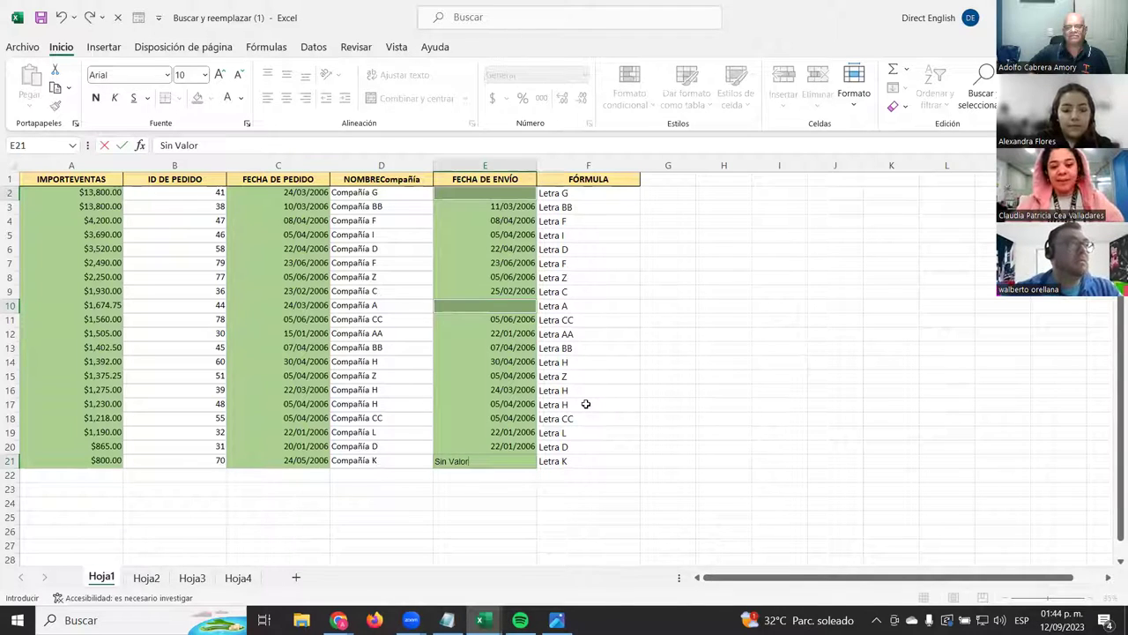
{"action": "key", "text": "Return"}
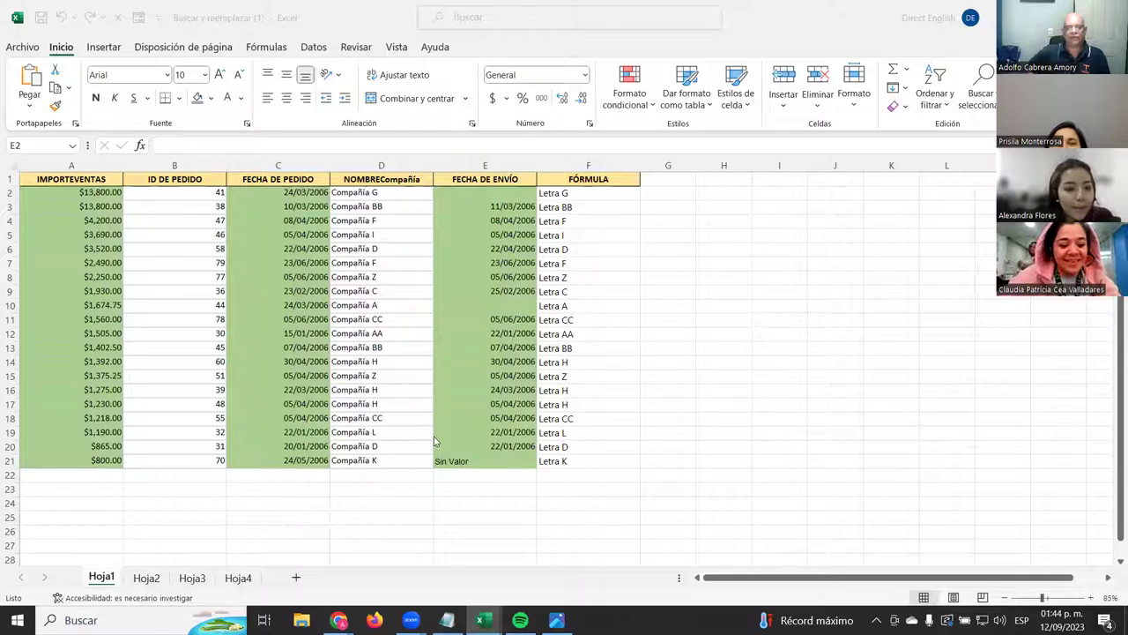
{"action": "key", "text": "Return"}
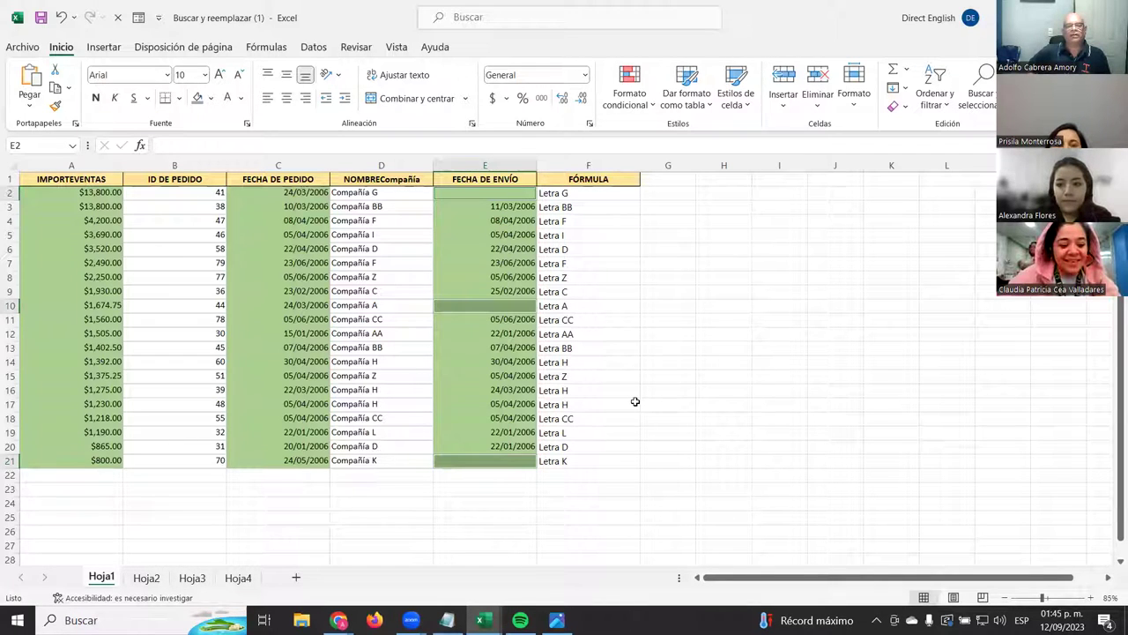
Reselect the blank cells E2, E10 and E21 and fill them all at once with "Sin Valor".
{"action": "left_click", "coordinate": [489, 194]}
{"action": "left_click", "coordinate": [509, 303], "text": "ctrl"}
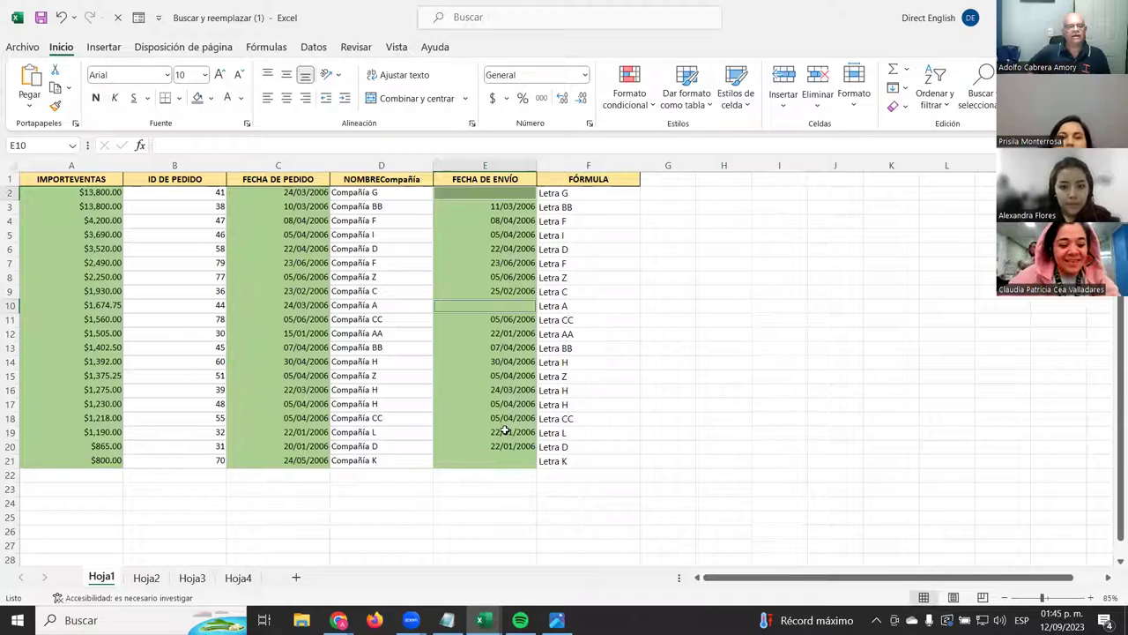
{"action": "left_click", "coordinate": [503, 464], "text": "ctrl"}
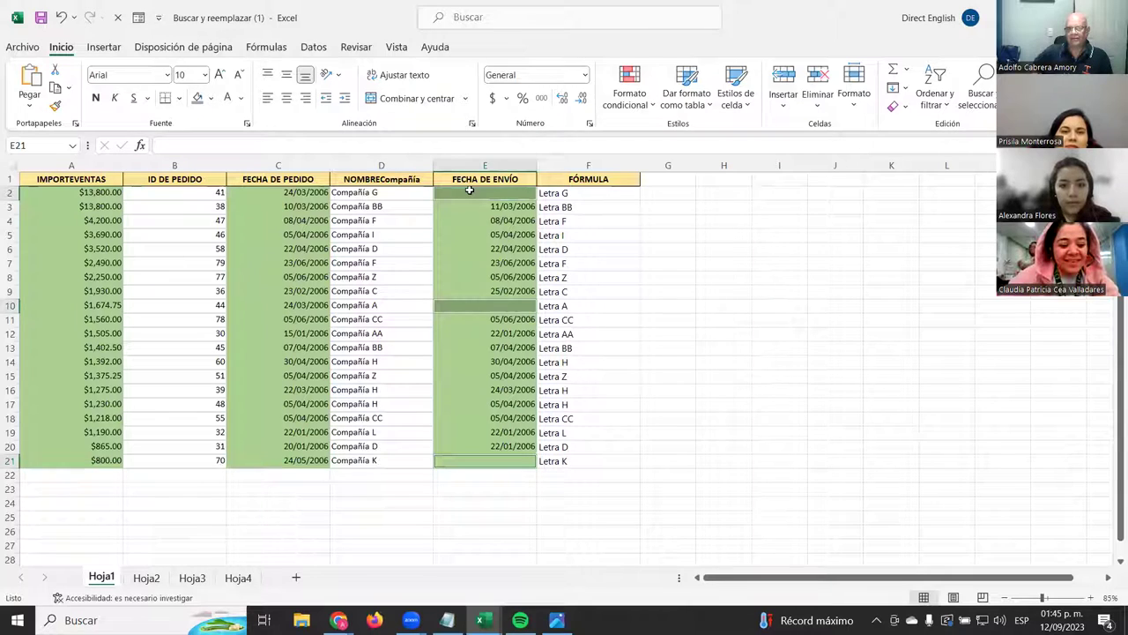
{"action": "type", "text": "Si"}
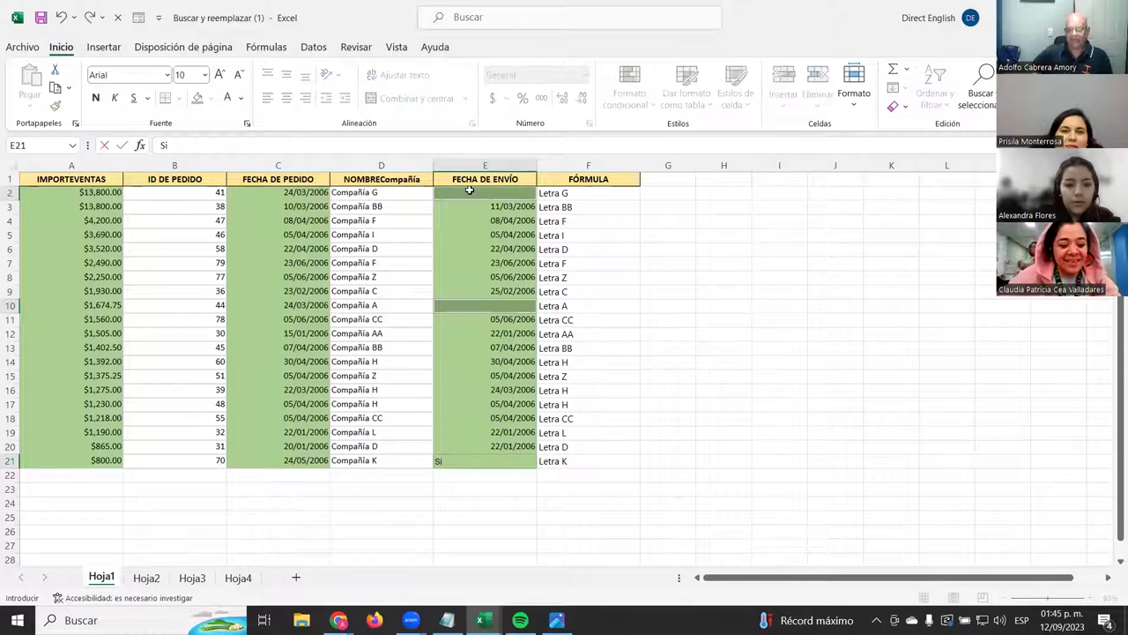
{"action": "type", "text": "n Valor"}
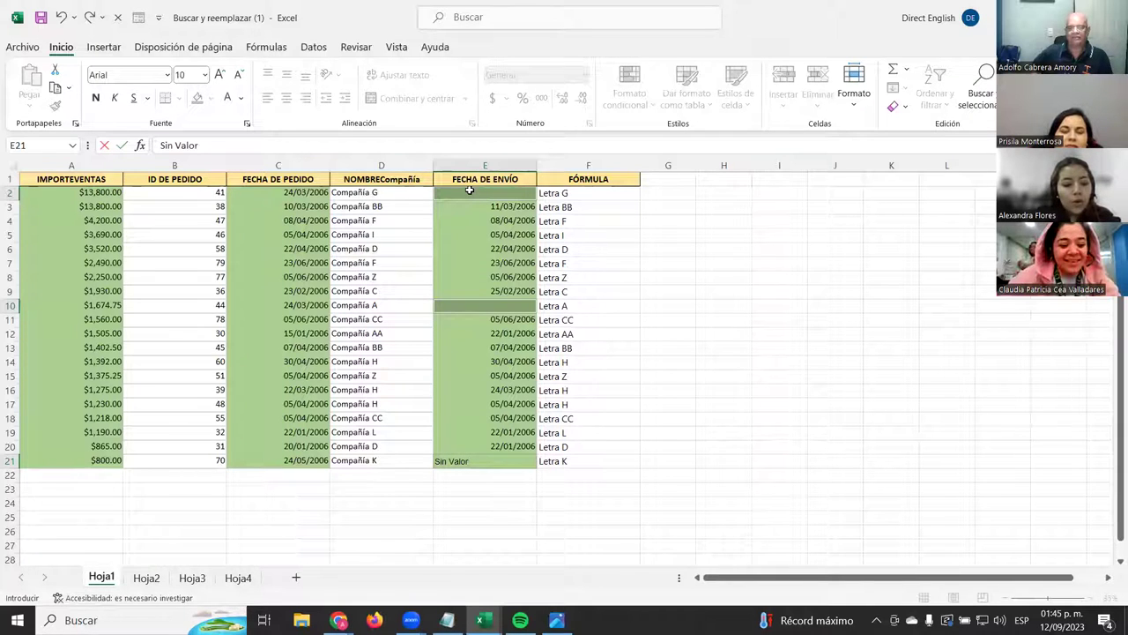
{"action": "key", "text": "ctrl+Return"}
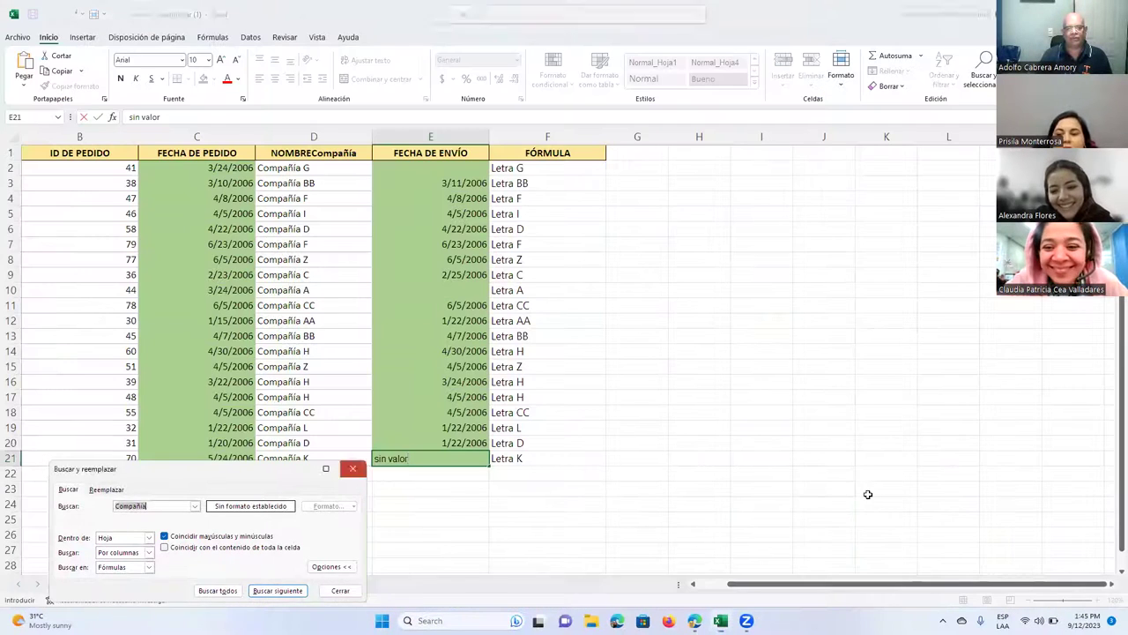
Close the search and discard the unfinished "sin valor" entry, leaving cell E21 empty.
{"action": "key", "text": "Escape"}
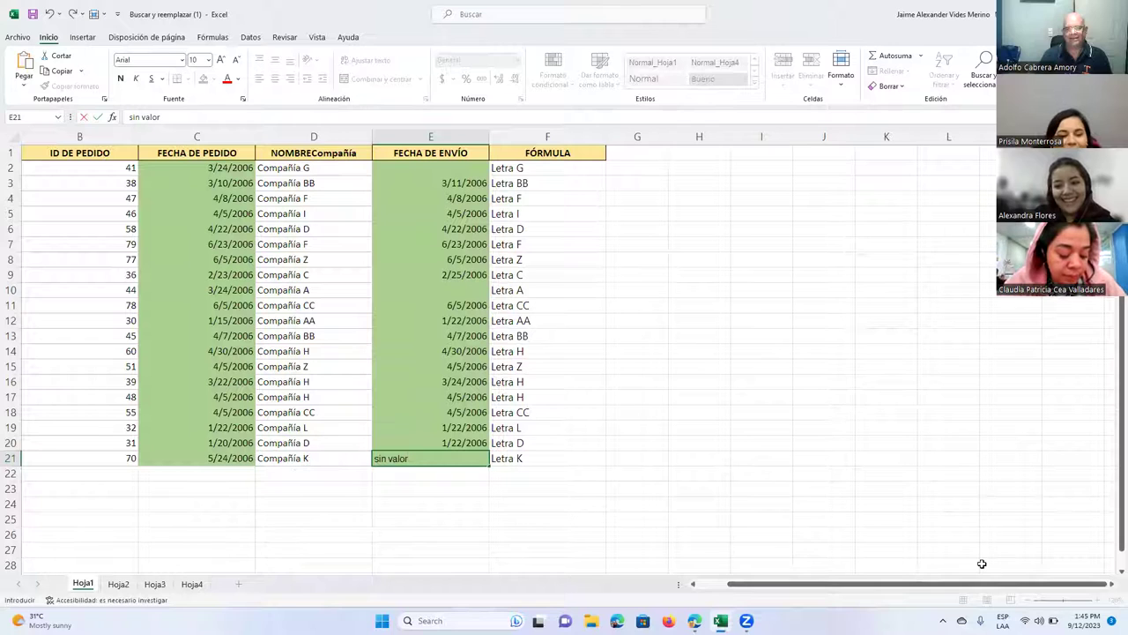
{"action": "key", "text": "Escape"}
{"action": "key", "text": "Delete"}
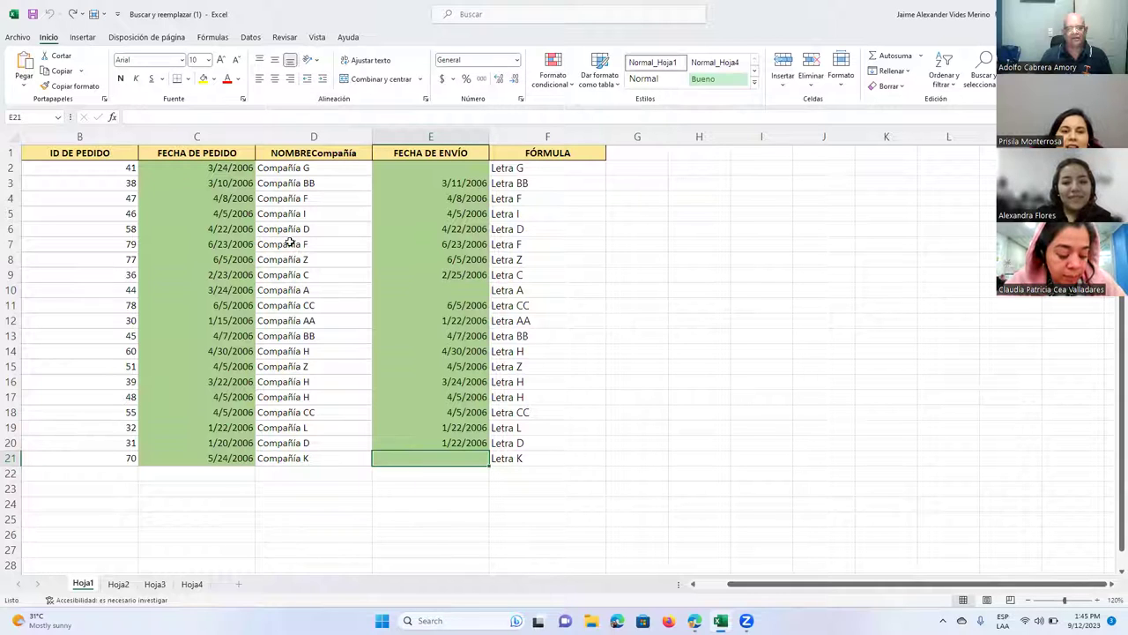
Select the blank cells E2, E10 and E21 together and fill them all at once with "hola".
{"action": "left_click", "coordinate": [418, 170]}
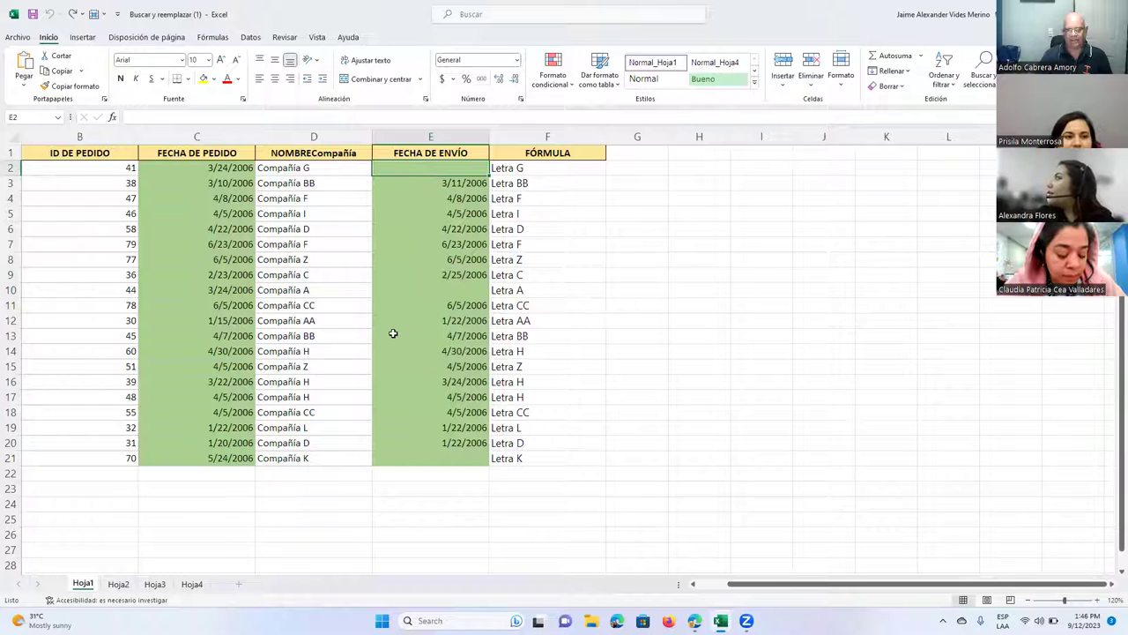
{"action": "left_click", "coordinate": [422, 287], "text": "ctrl"}
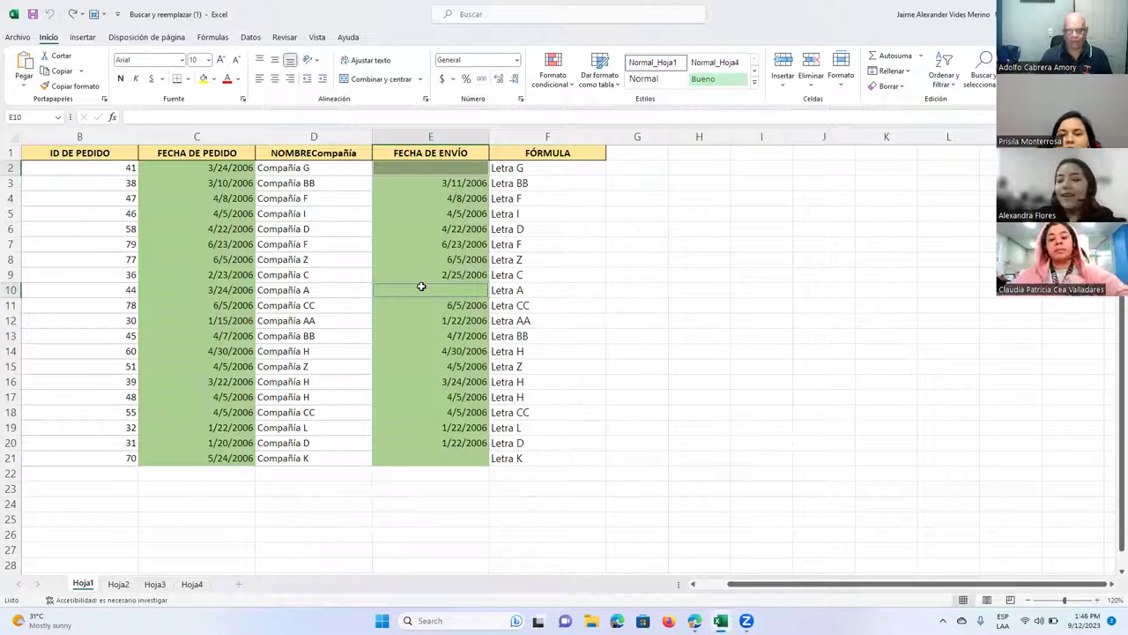
{"action": "left_click", "coordinate": [431, 460], "text": "ctrl"}
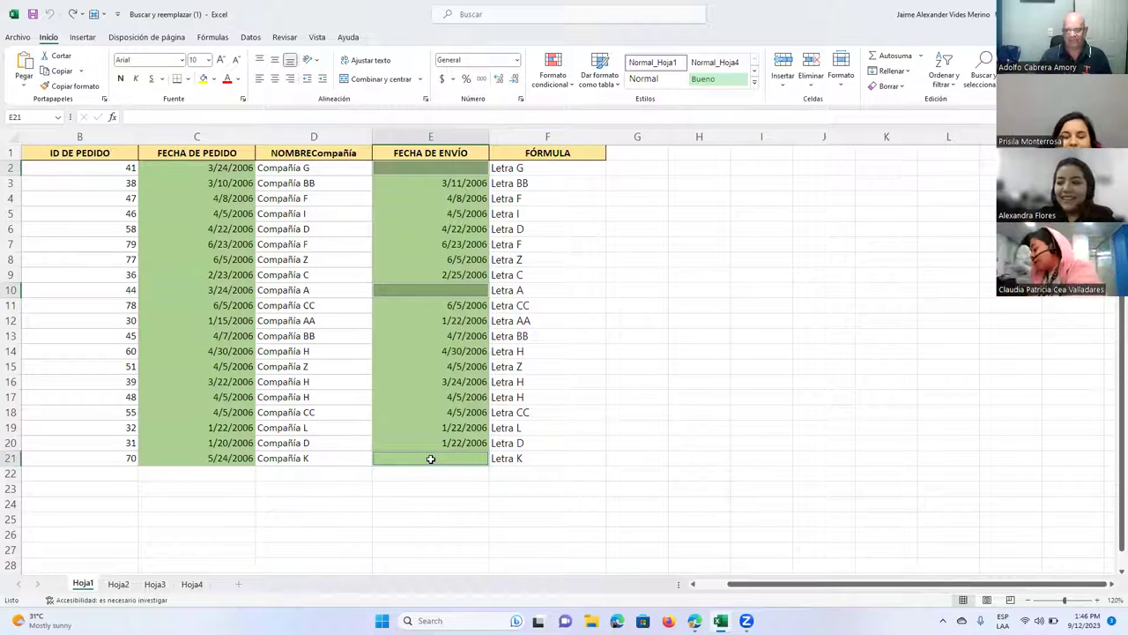
{"action": "type", "text": "hola"}
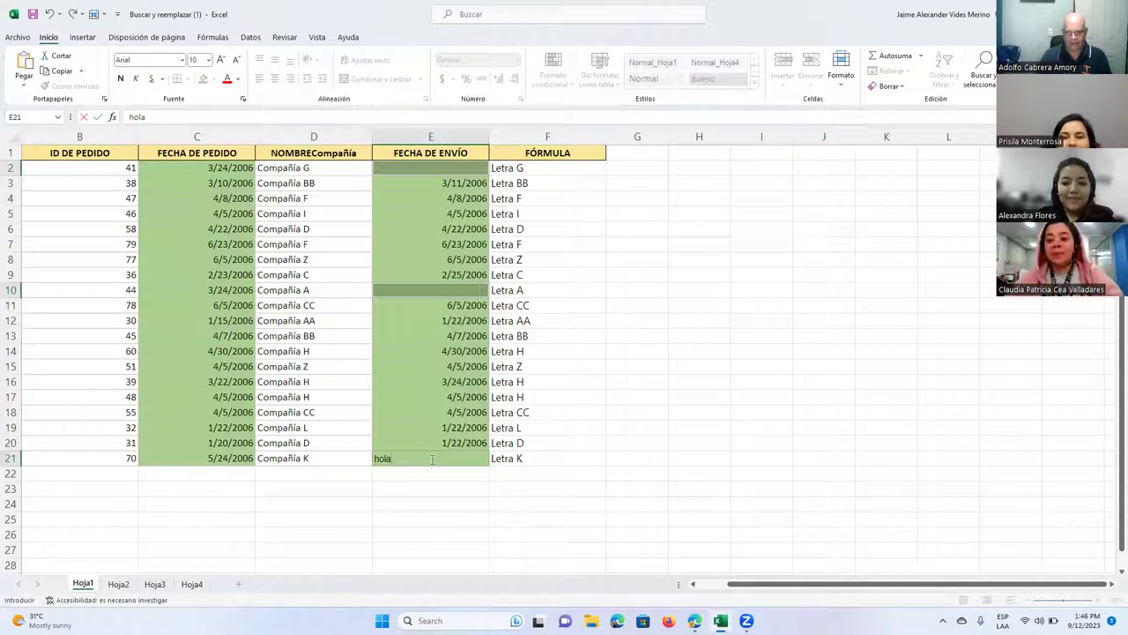
{"action": "key", "text": "ctrl+Return"}
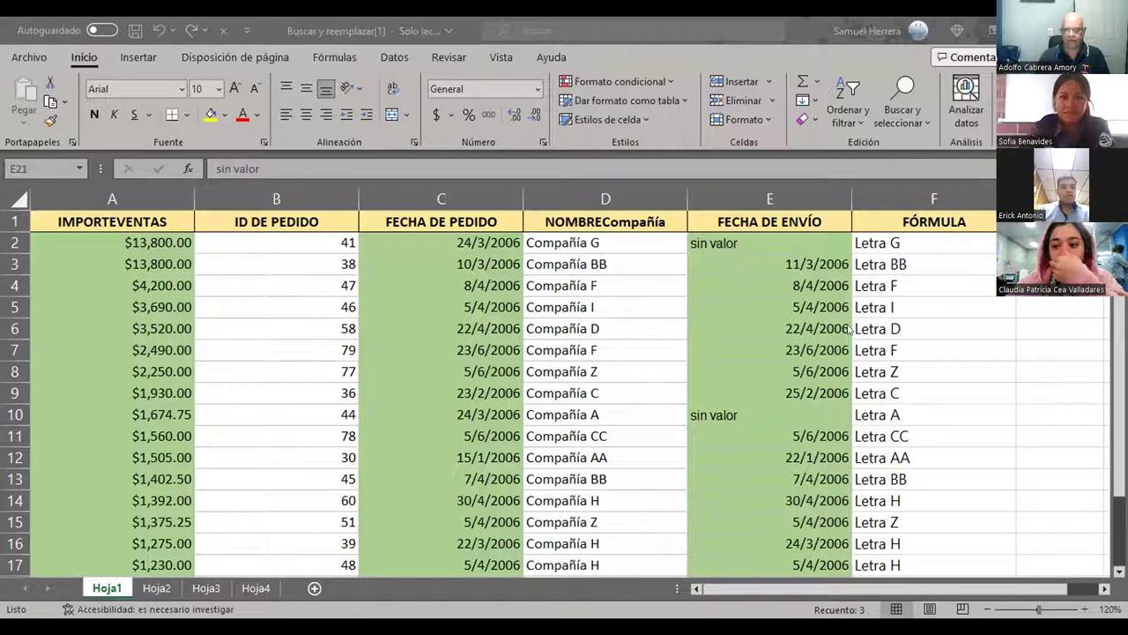
Open the search and try to take its search format from cell F9 in the FÓRMULA column.
{"action": "left_click", "coordinate": [981, 585]}
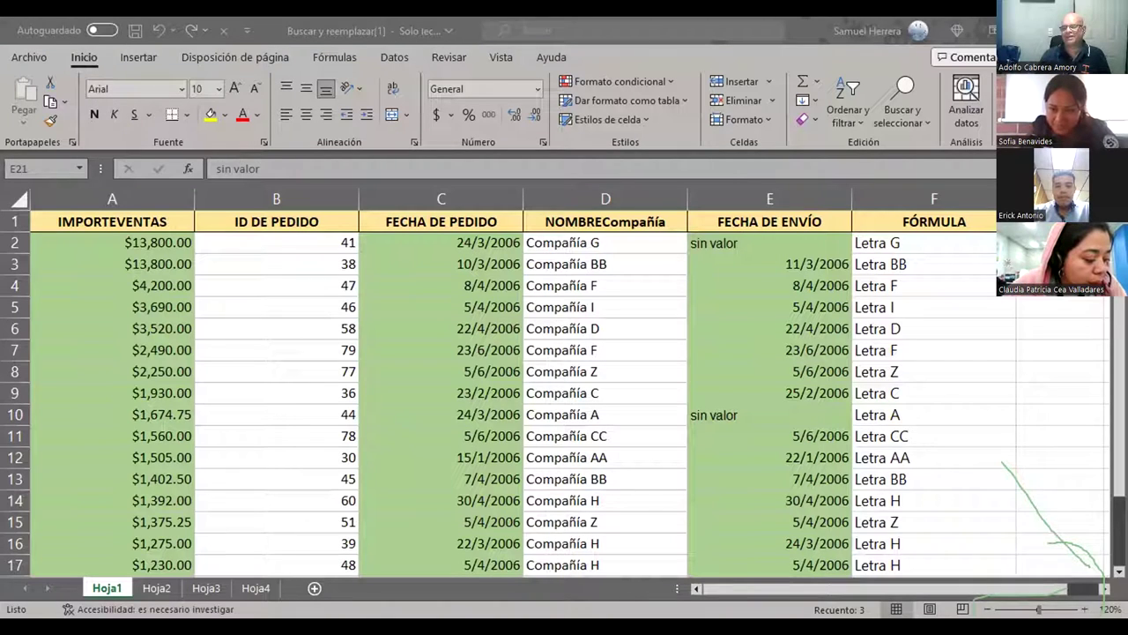
{"action": "left_click_drag", "start_coordinate": [1039, 609], "coordinate": [1018, 606]}
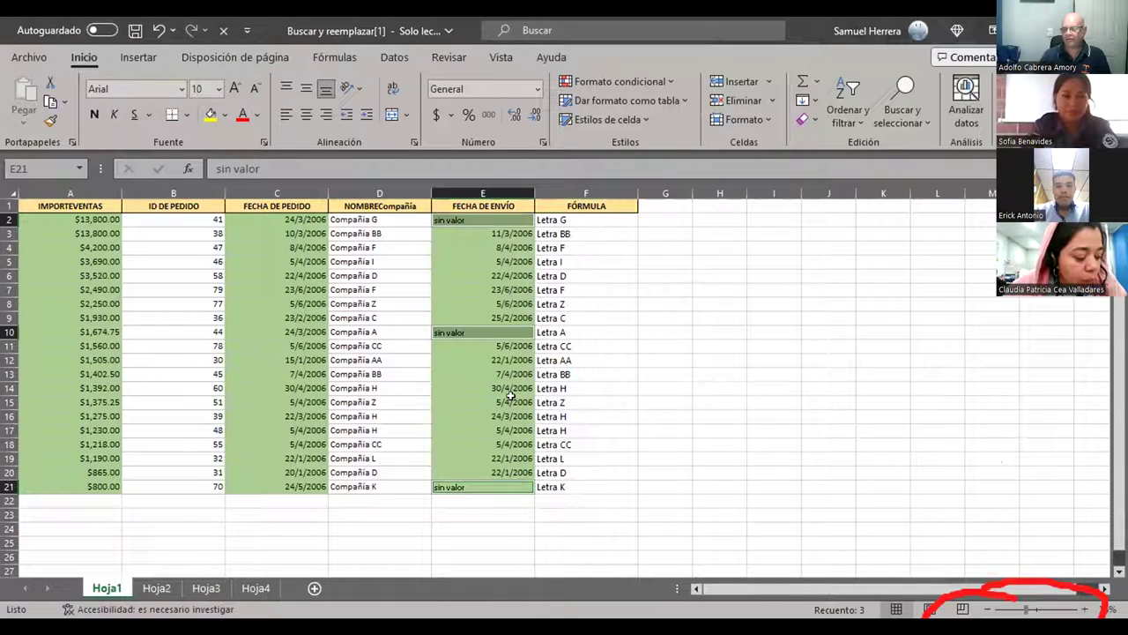
{"action": "left_click", "coordinate": [401, 284]}
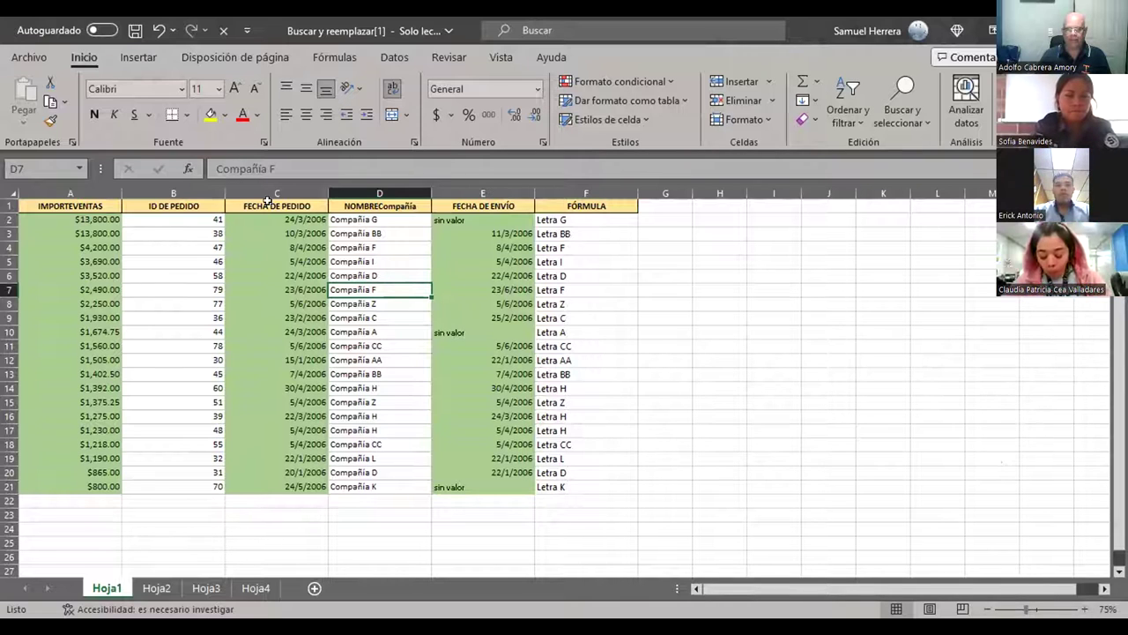
{"action": "key", "text": "ctrl+b"}
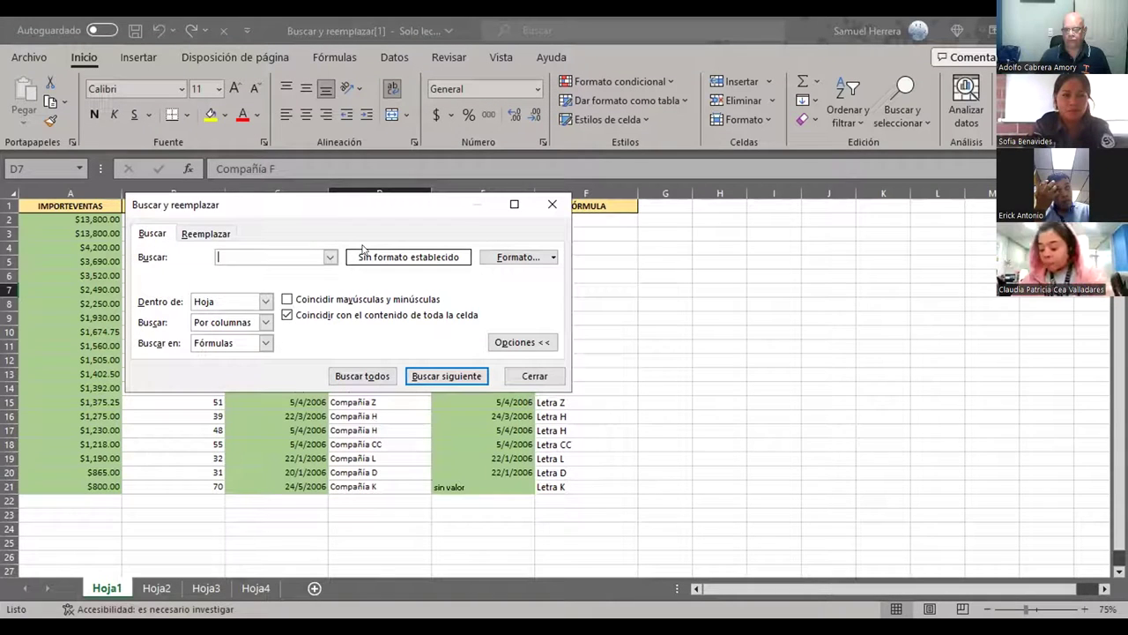
{"action": "left_click", "coordinate": [549, 255]}
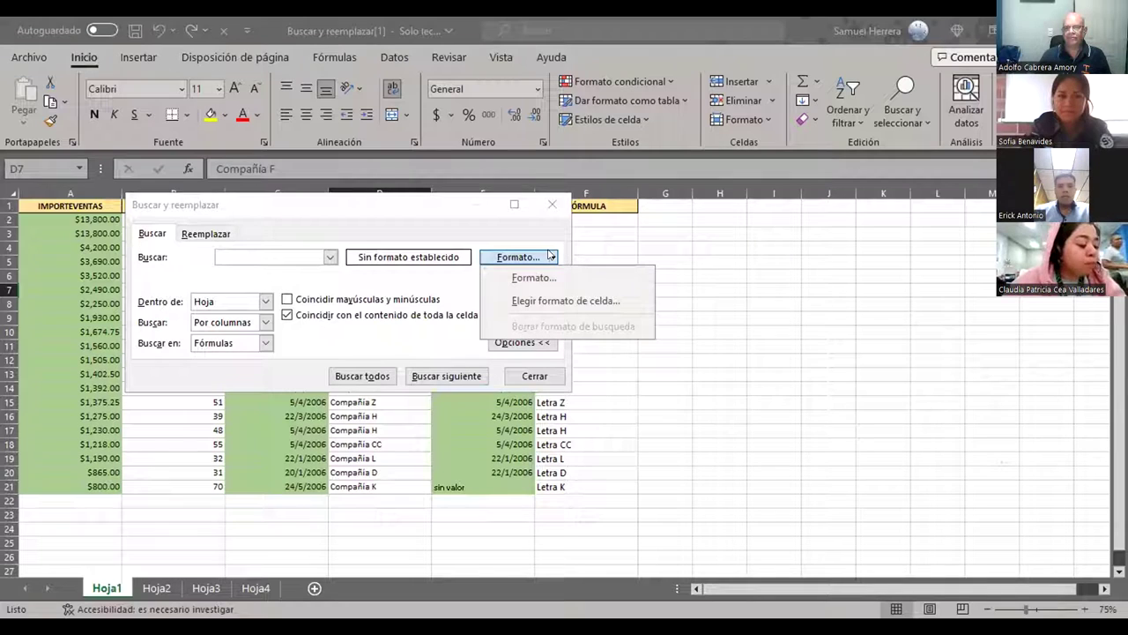
{"action": "left_click", "coordinate": [538, 301]}
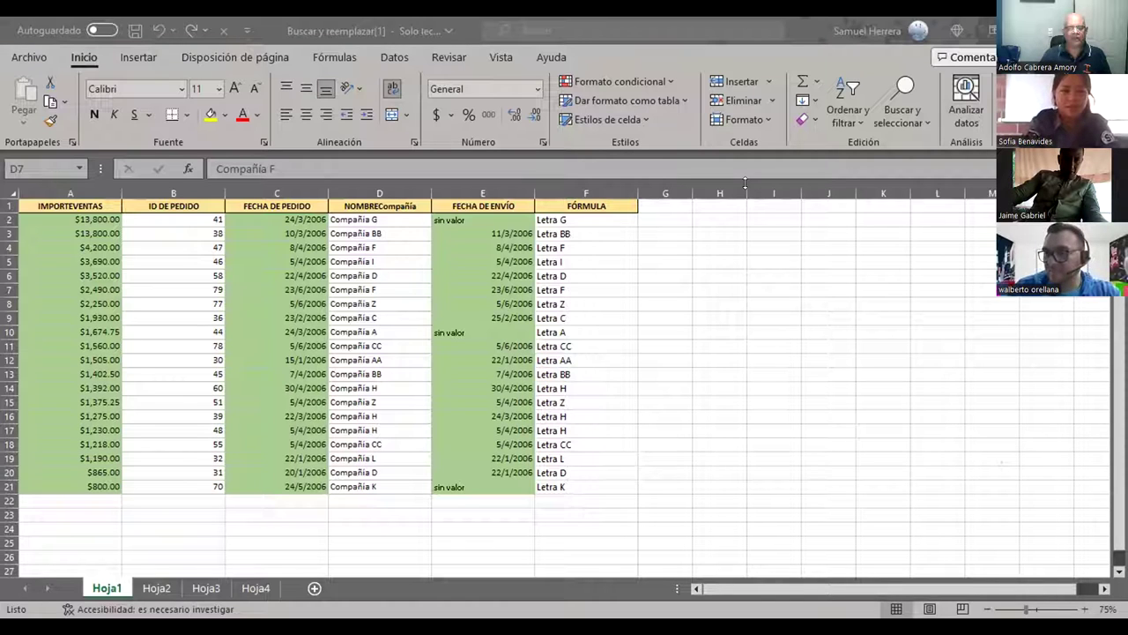
{"action": "key", "text": "alt+Tab"}
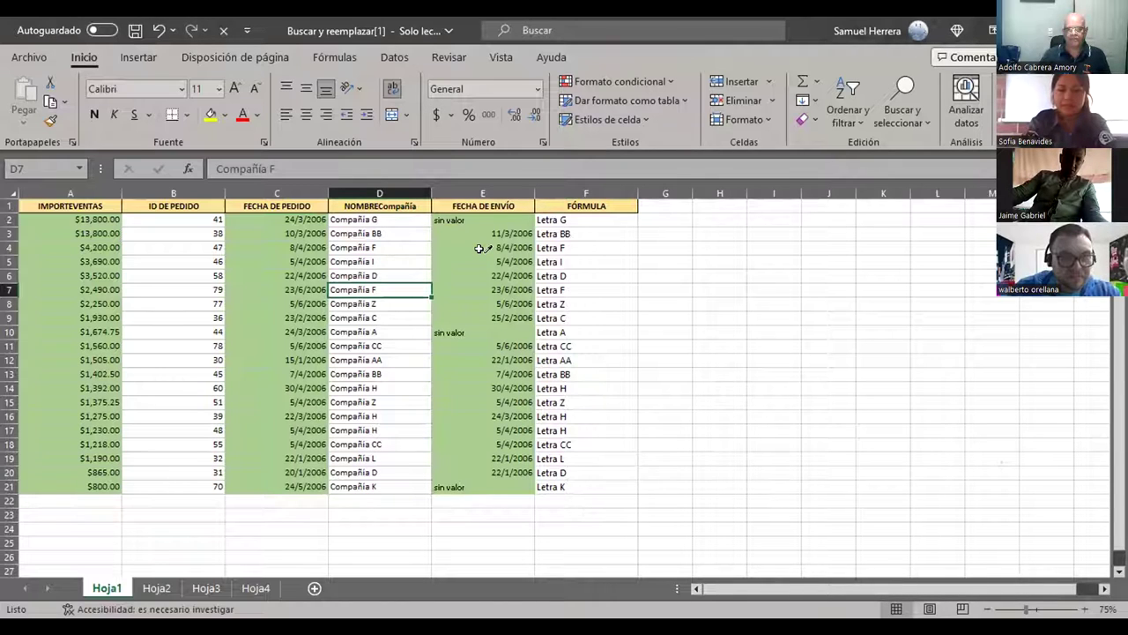
{"action": "left_click", "coordinate": [623, 316]}
{"action": "key", "text": "ctrl+b"}
{"action": "double_click", "coordinate": [622, 318]}
{"action": "left_click", "coordinate": [652, 275]}
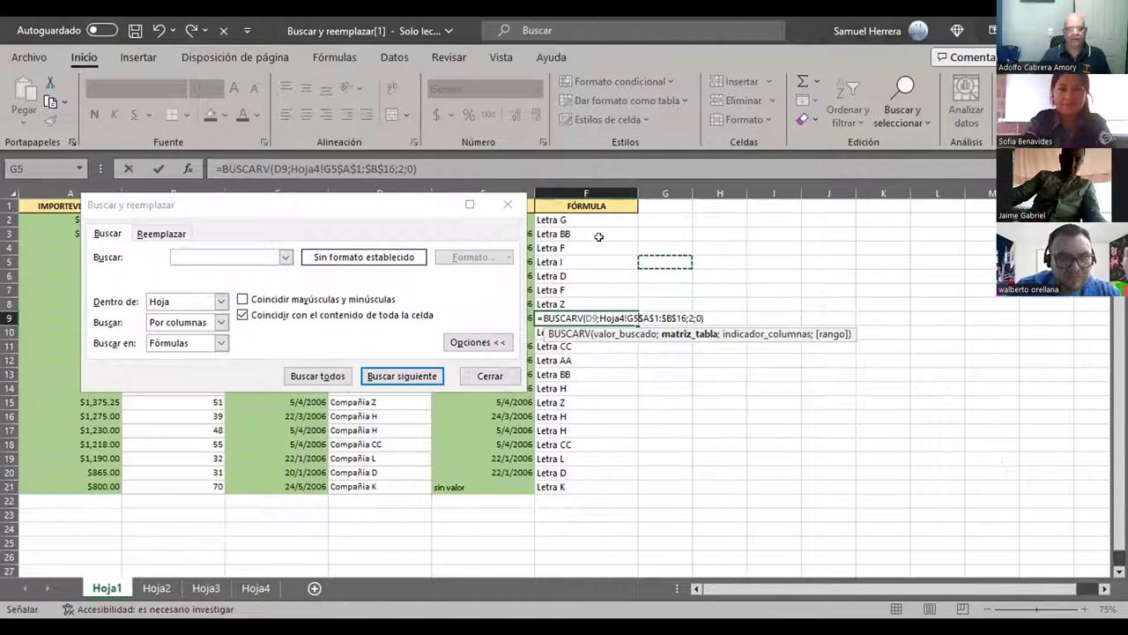
{"action": "left_click", "coordinate": [653, 233]}
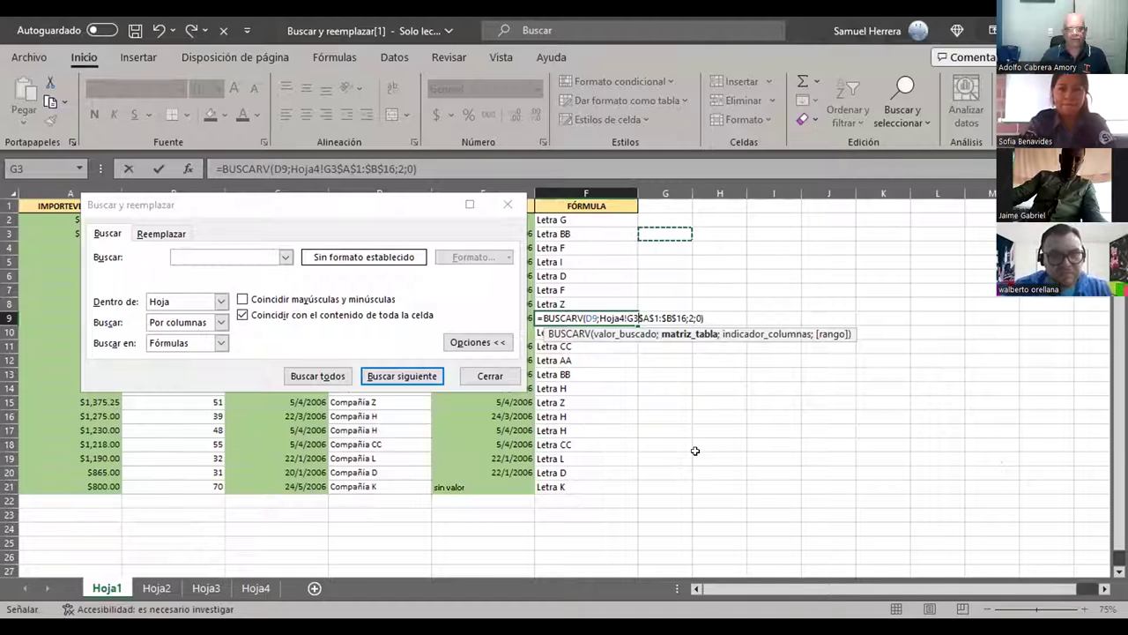
{"action": "left_click", "coordinate": [507, 203]}
{"action": "left_click", "coordinate": [657, 414]}
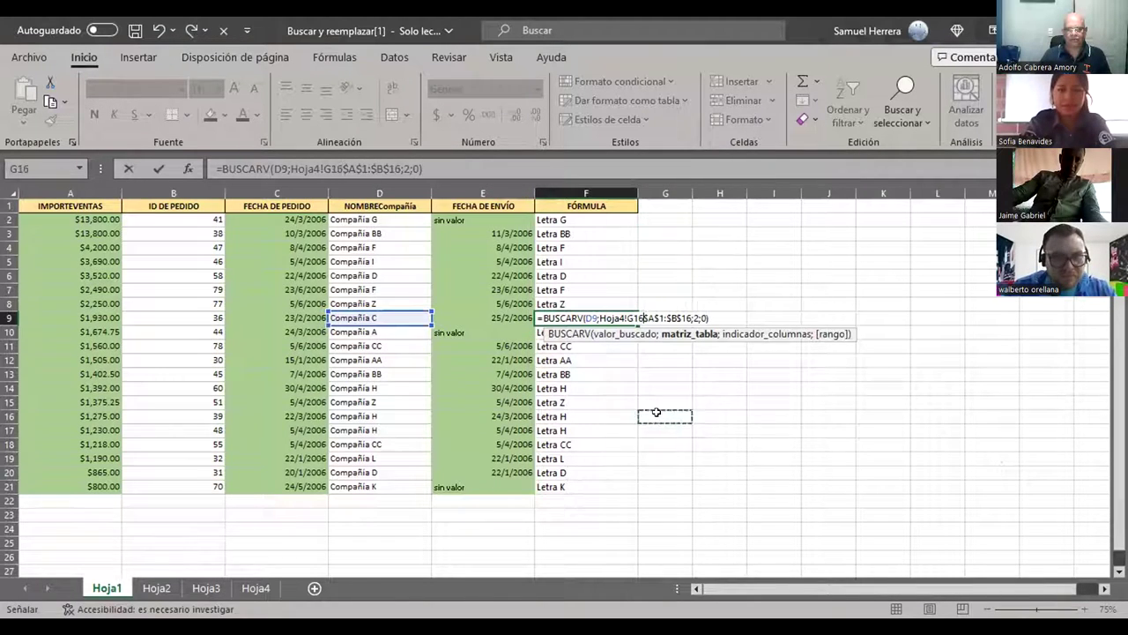
{"action": "left_click", "coordinate": [718, 274]}
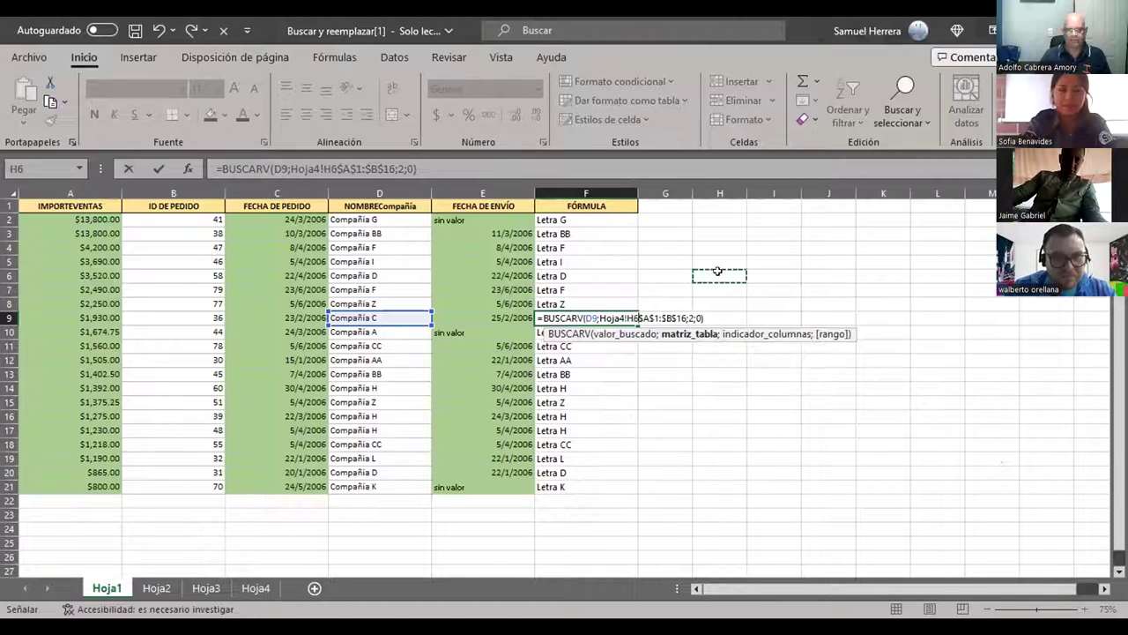
{"action": "left_click", "coordinate": [717, 247]}
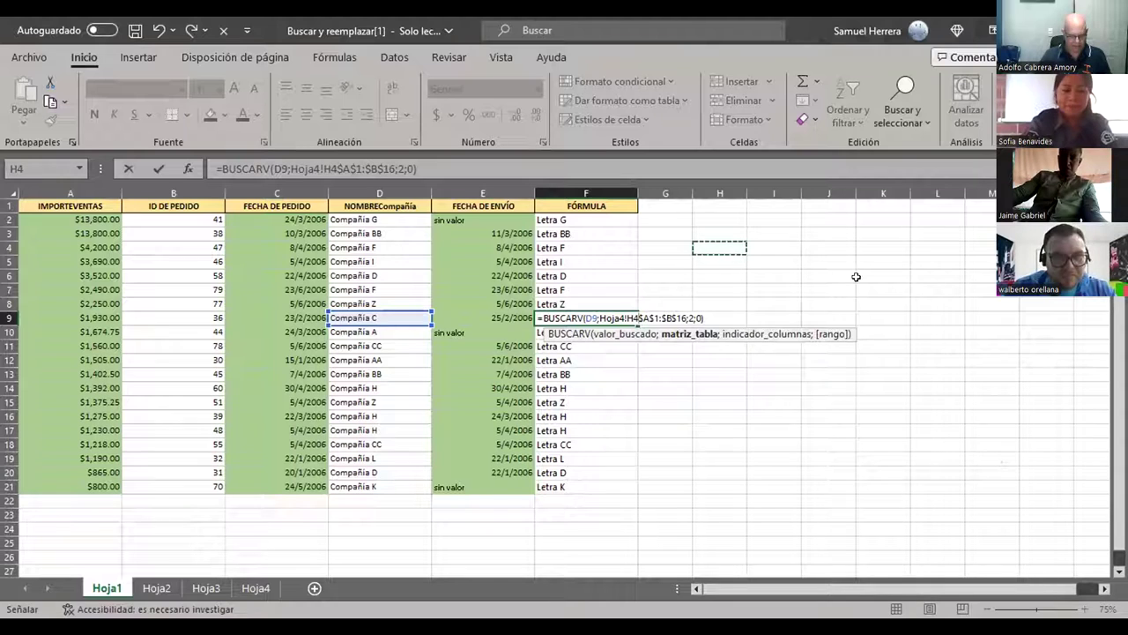
{"action": "key", "text": "Delete"}
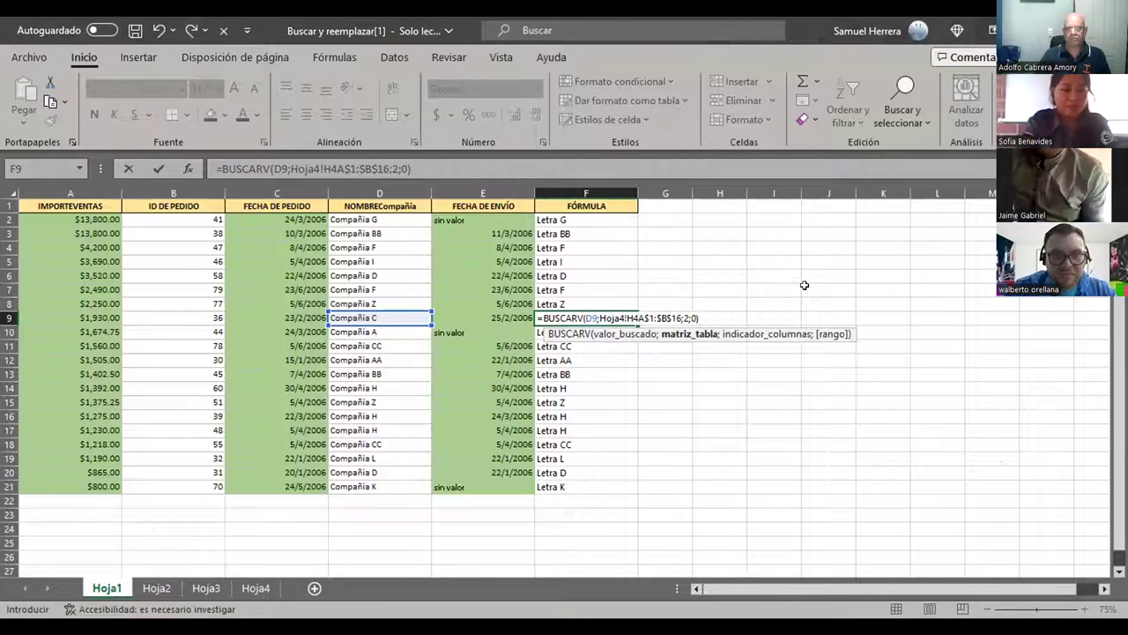
{"action": "key", "text": "ctrl+Return"}
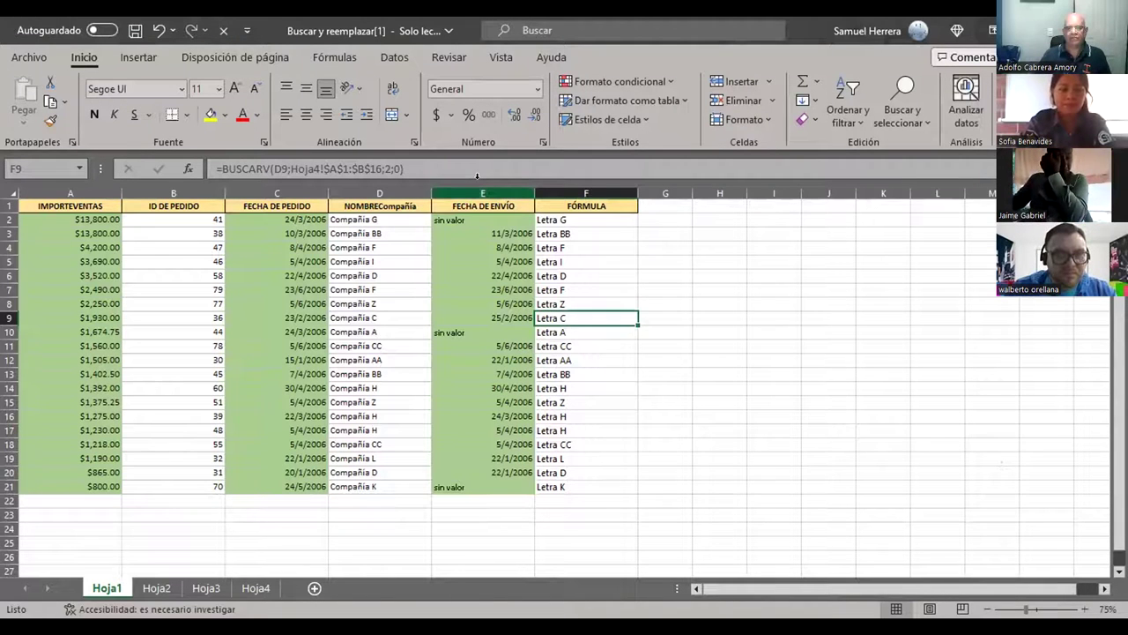
Reopen the search and take its search format from the green date cell C2 in the FECHA DE PEDIDO column.
{"action": "key", "text": "ctrl+b"}
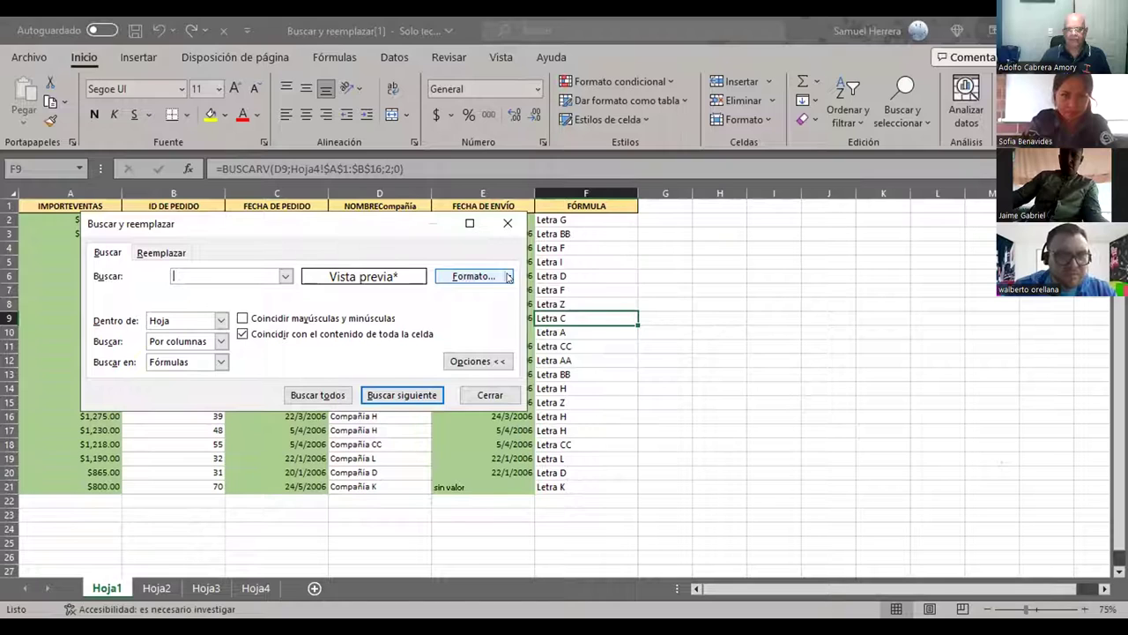
{"action": "left_click", "coordinate": [509, 276]}
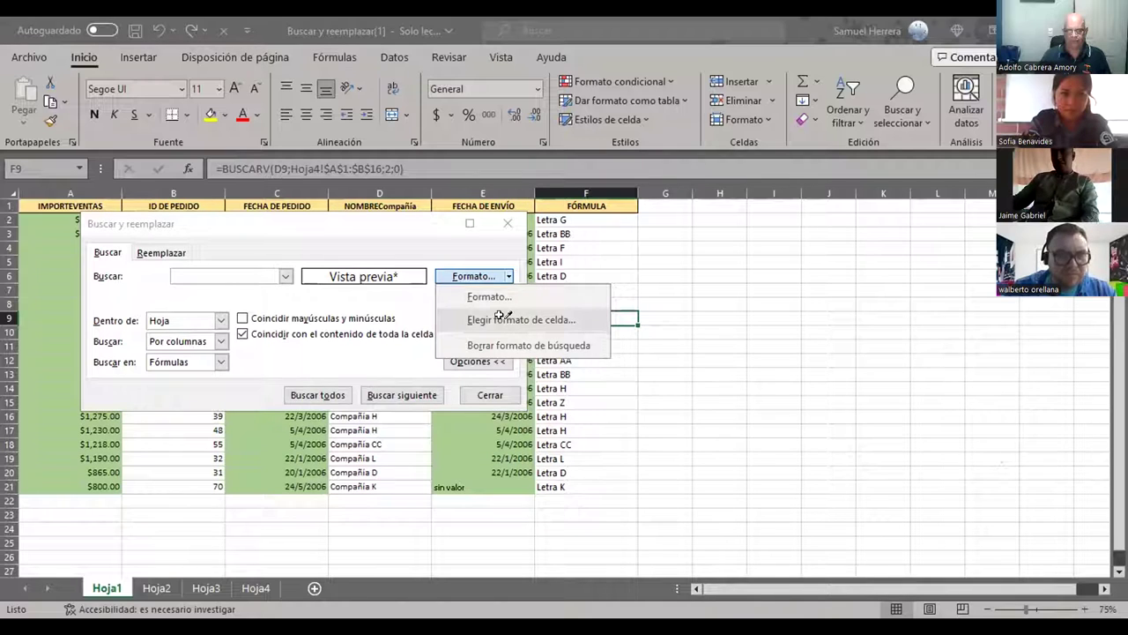
{"action": "left_click", "coordinate": [504, 320]}
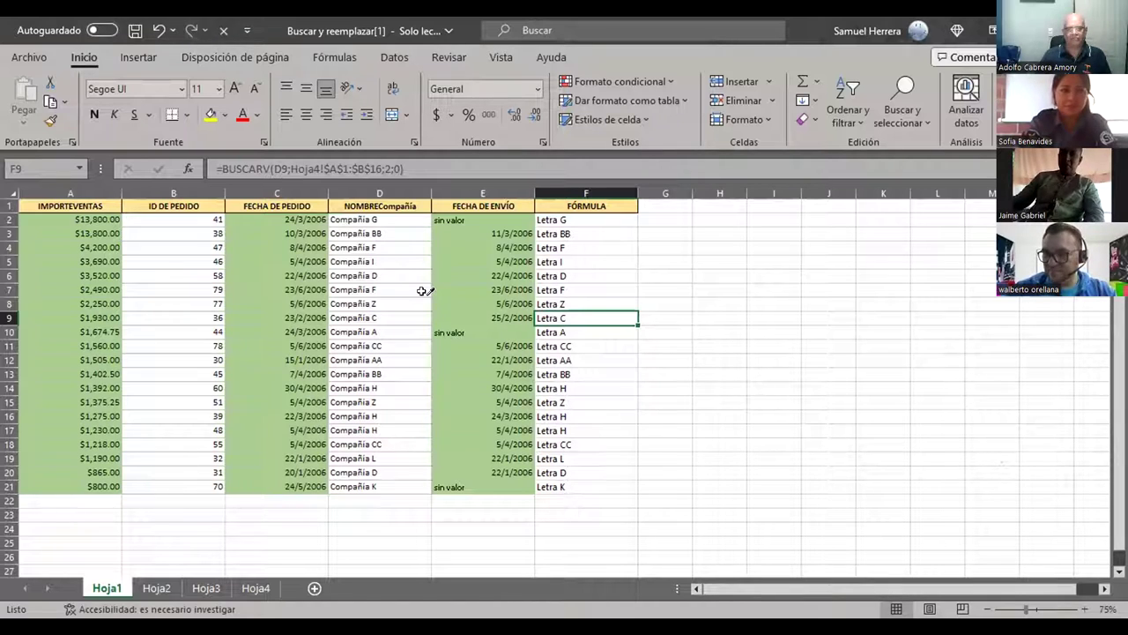
{"action": "left_click", "coordinate": [261, 218]}
{"action": "key", "text": "ctrl+b"}
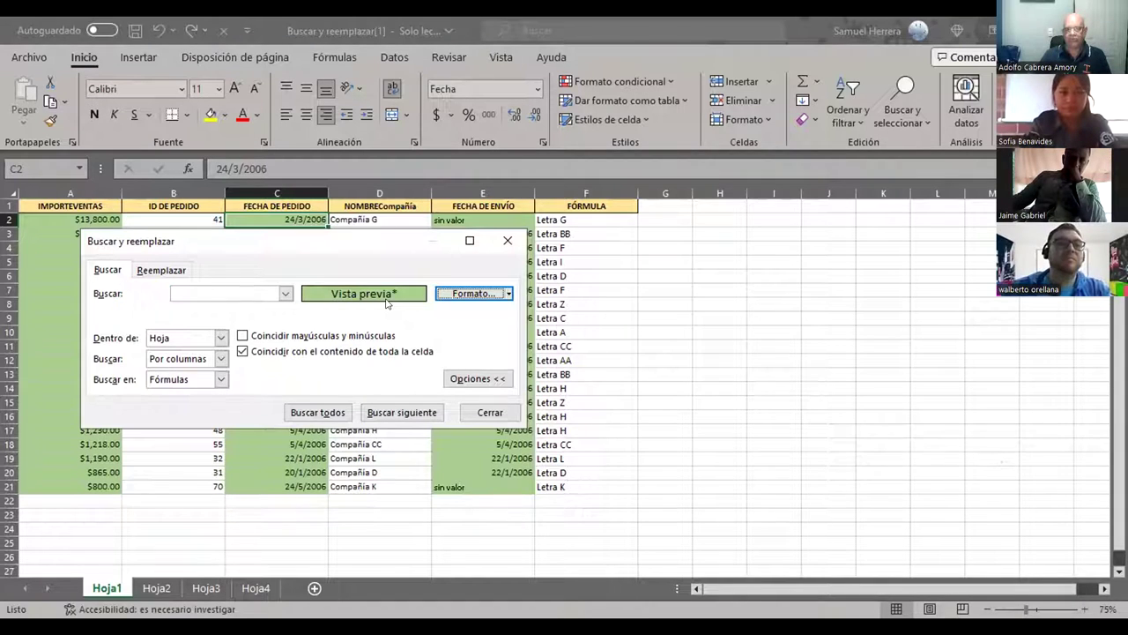
Search for the next cell with the chosen format, and repeat the search with entire-cell-contents matching turned off.
{"action": "left_click", "coordinate": [400, 410]}
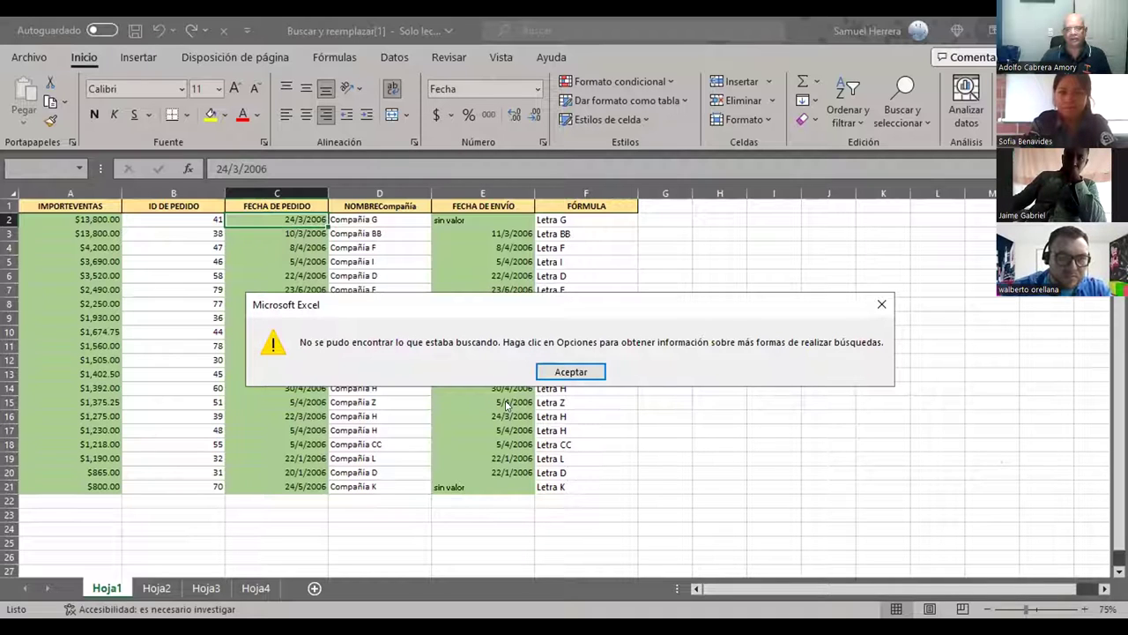
{"action": "left_click", "coordinate": [559, 371]}
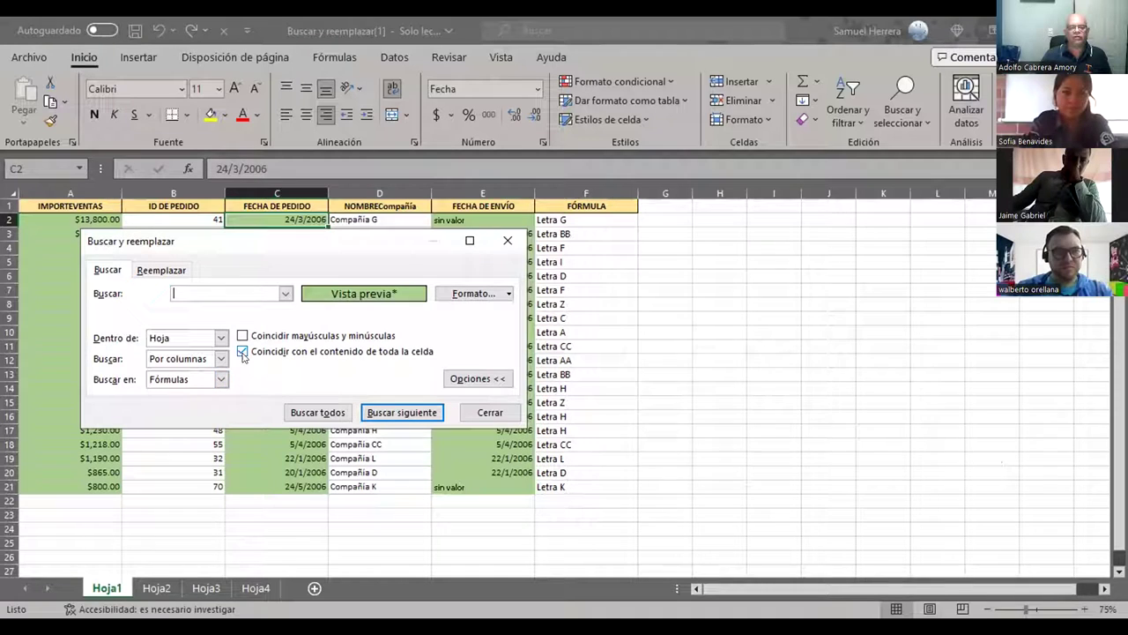
{"action": "left_click", "coordinate": [241, 351]}
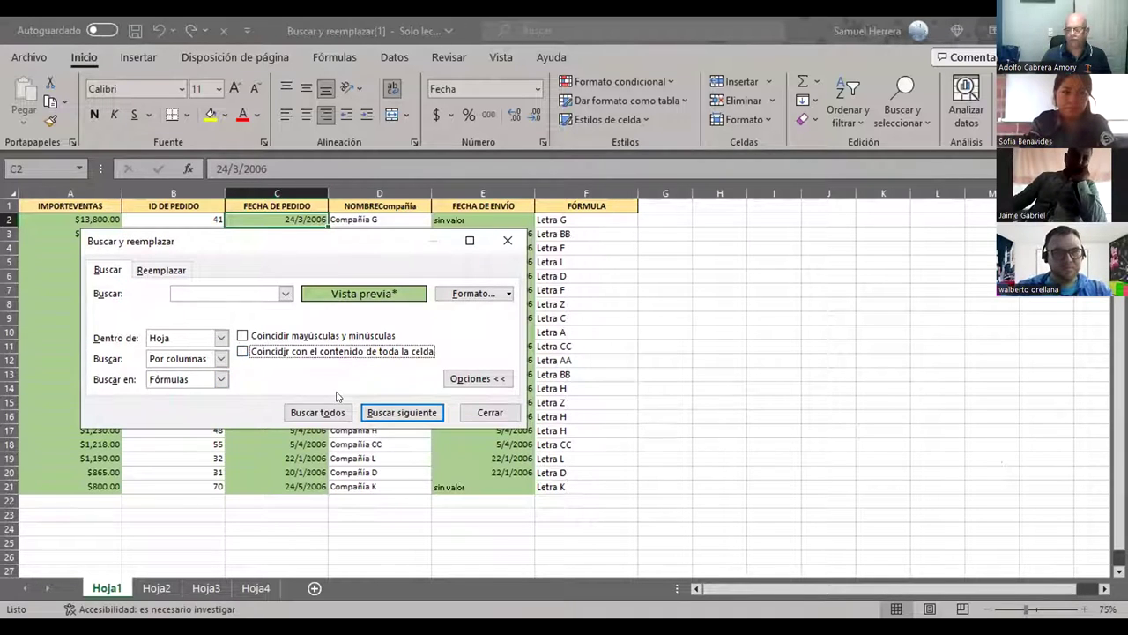
{"action": "left_click", "coordinate": [370, 411]}
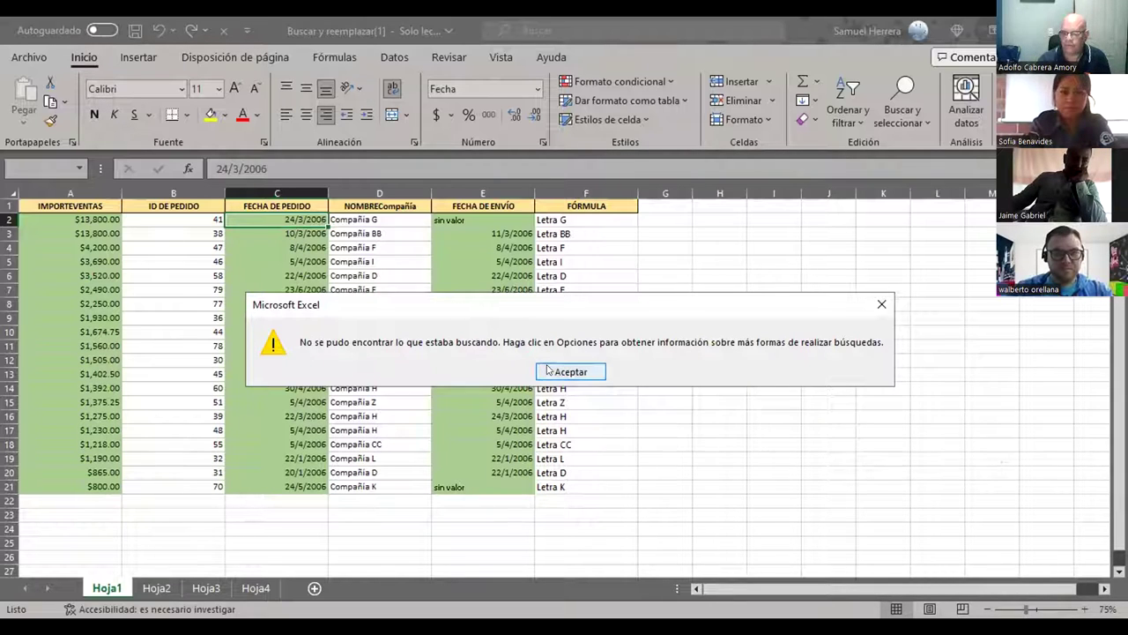
{"action": "key", "text": "Return"}
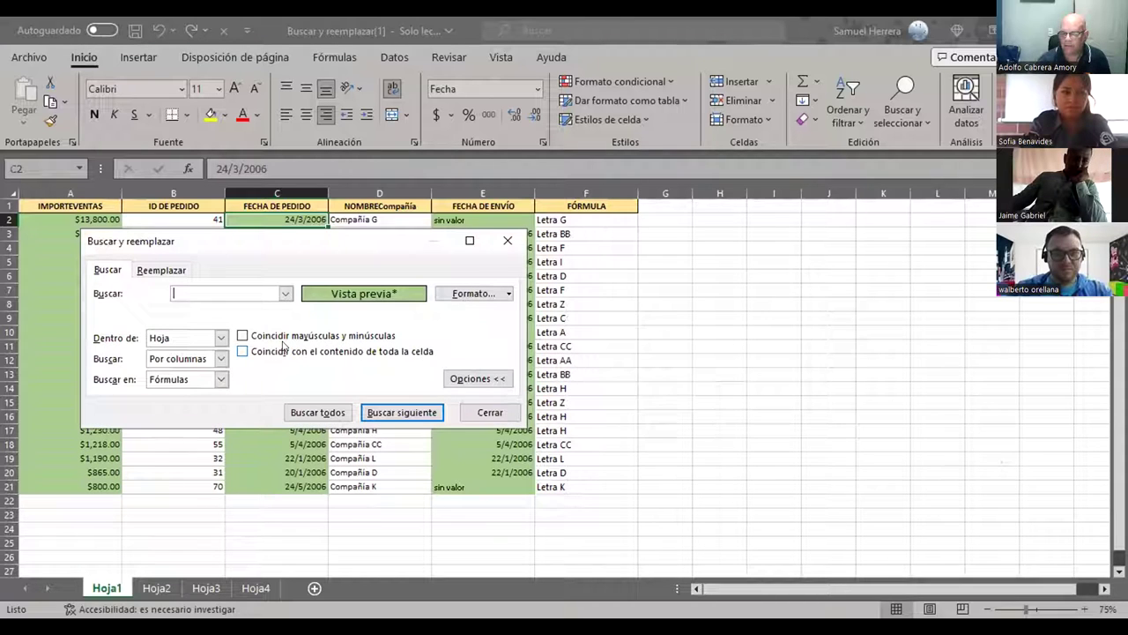
{"action": "left_click", "coordinate": [220, 379]}
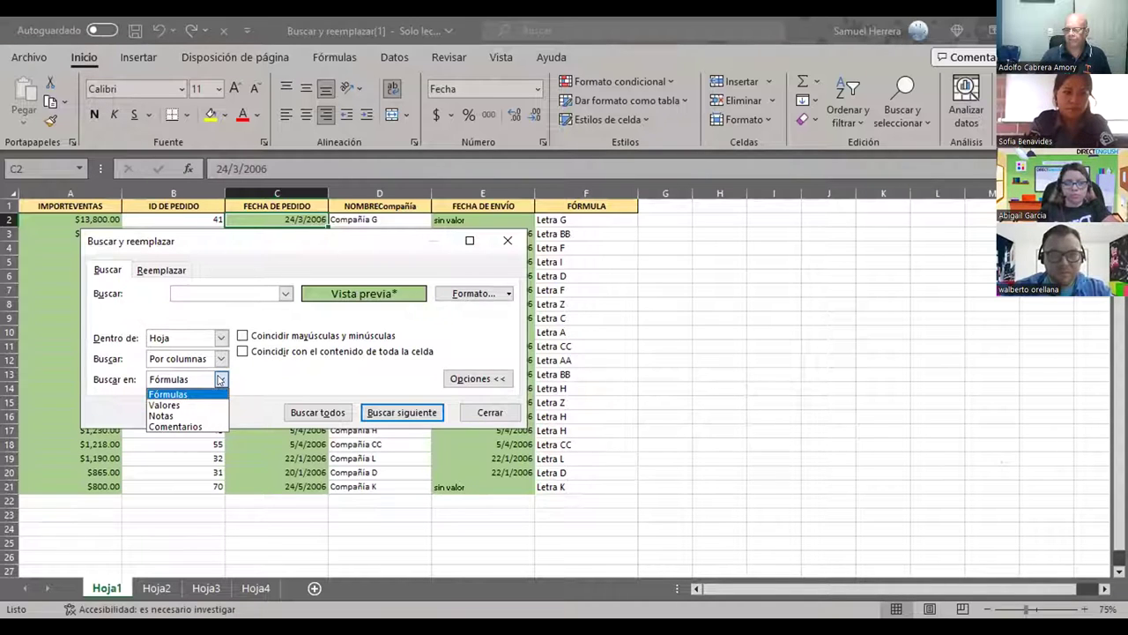
{"action": "left_click", "coordinate": [221, 379]}
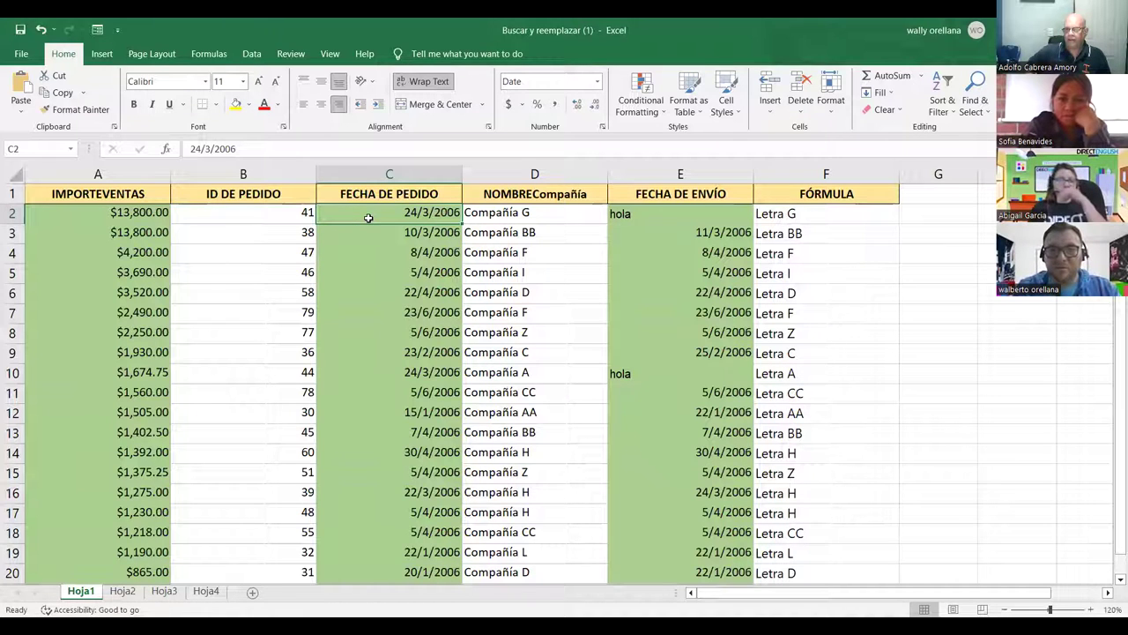
Reopen the search, clear its search text and take the search format from cell A3 in the IMPORTEVENTAS column.
{"action": "key", "text": "ctrl+f"}
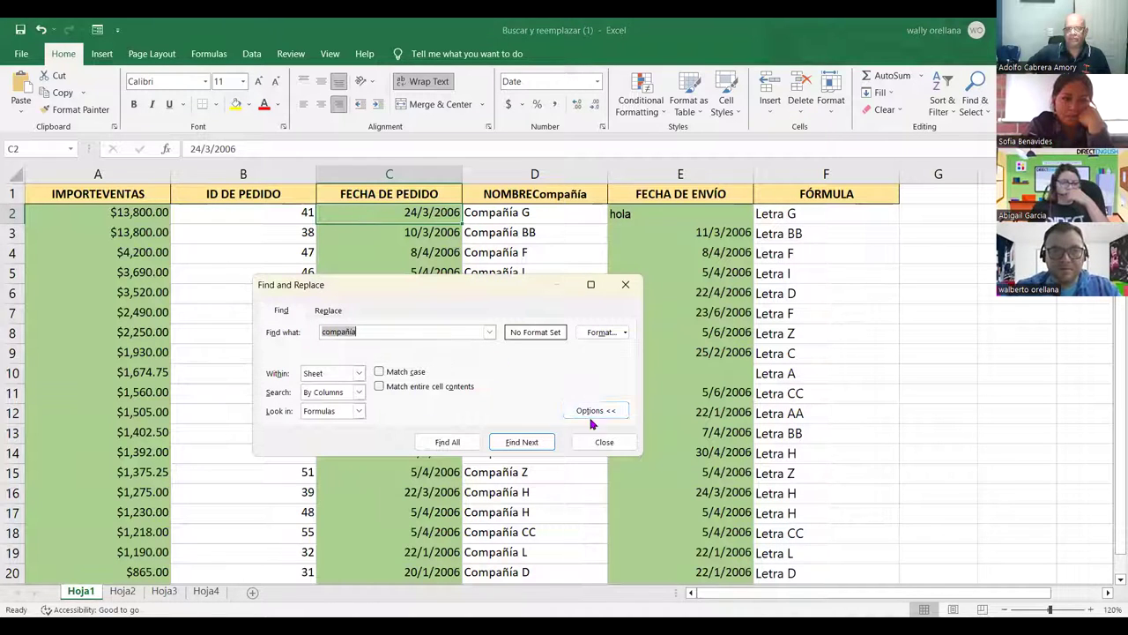
{"action": "key", "text": "BackSpace"}
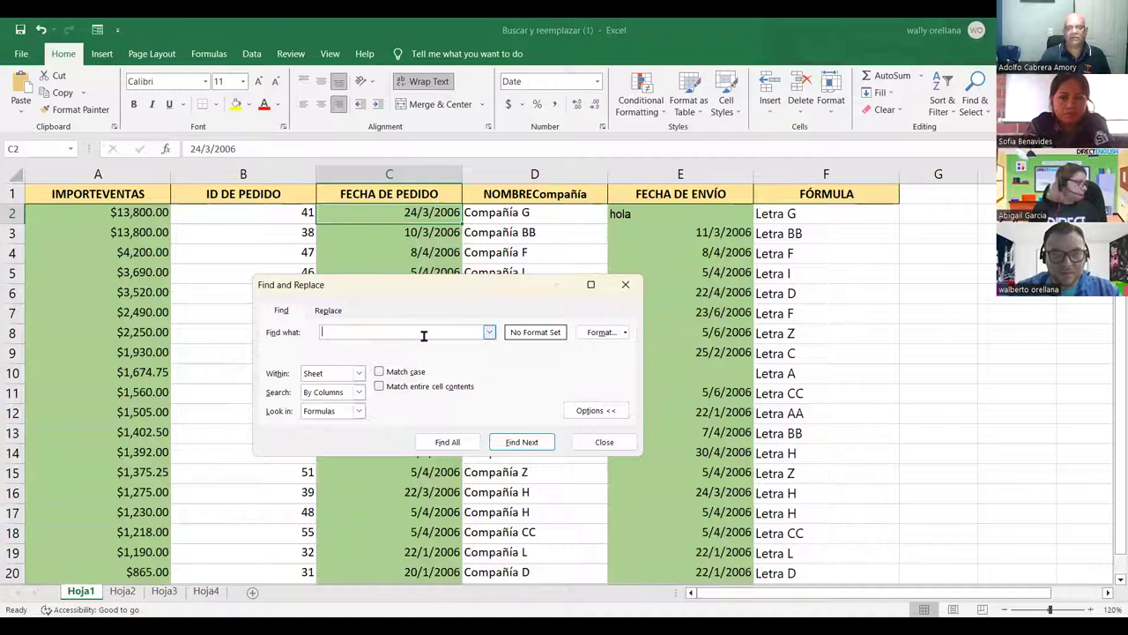
{"action": "left_click", "coordinate": [603, 332]}
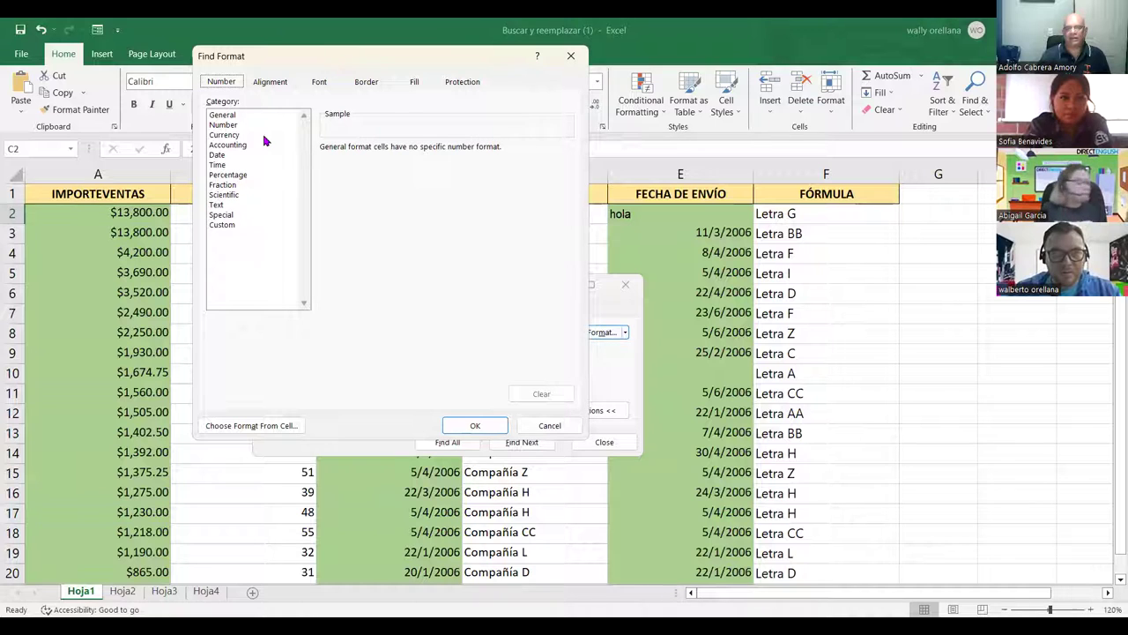
{"action": "key", "text": "Escape"}
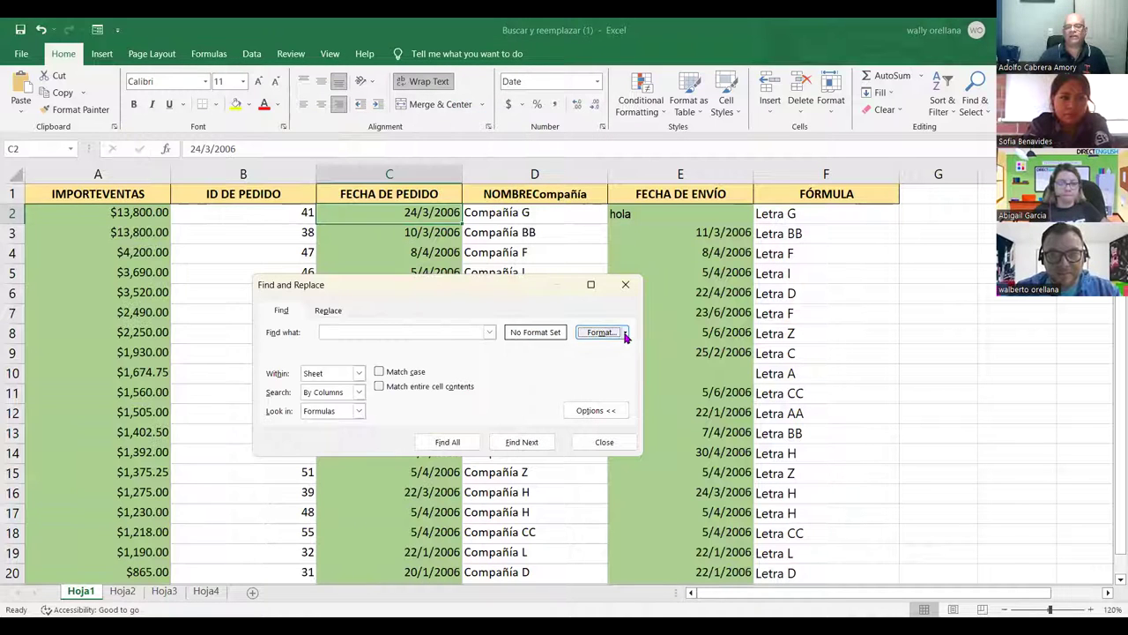
{"action": "left_click", "coordinate": [625, 334]}
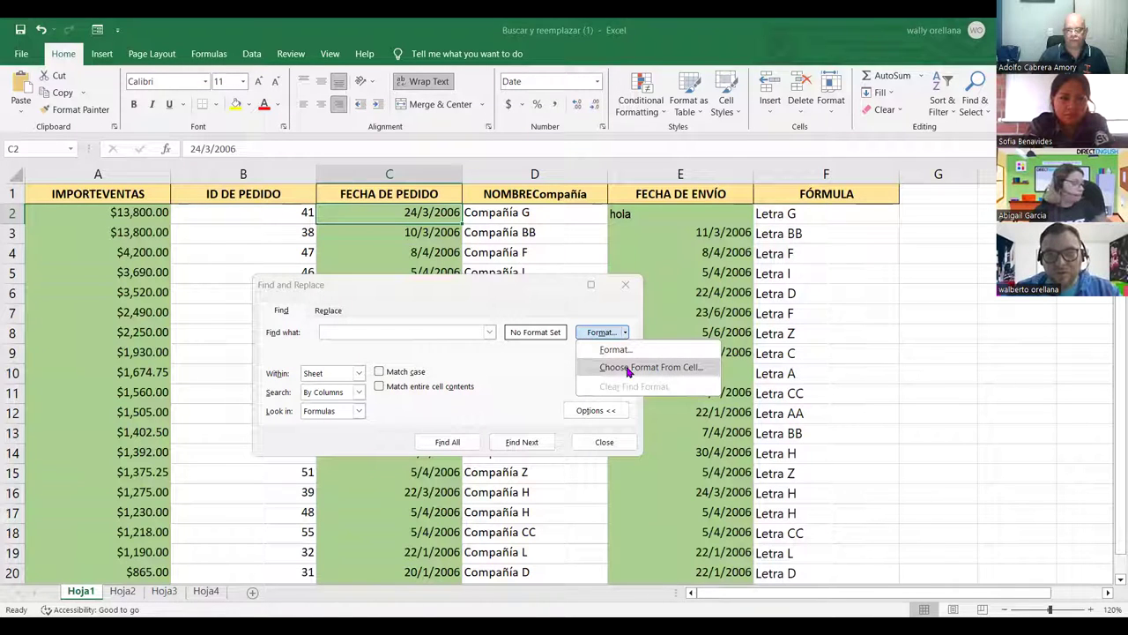
{"action": "left_click", "coordinate": [629, 368]}
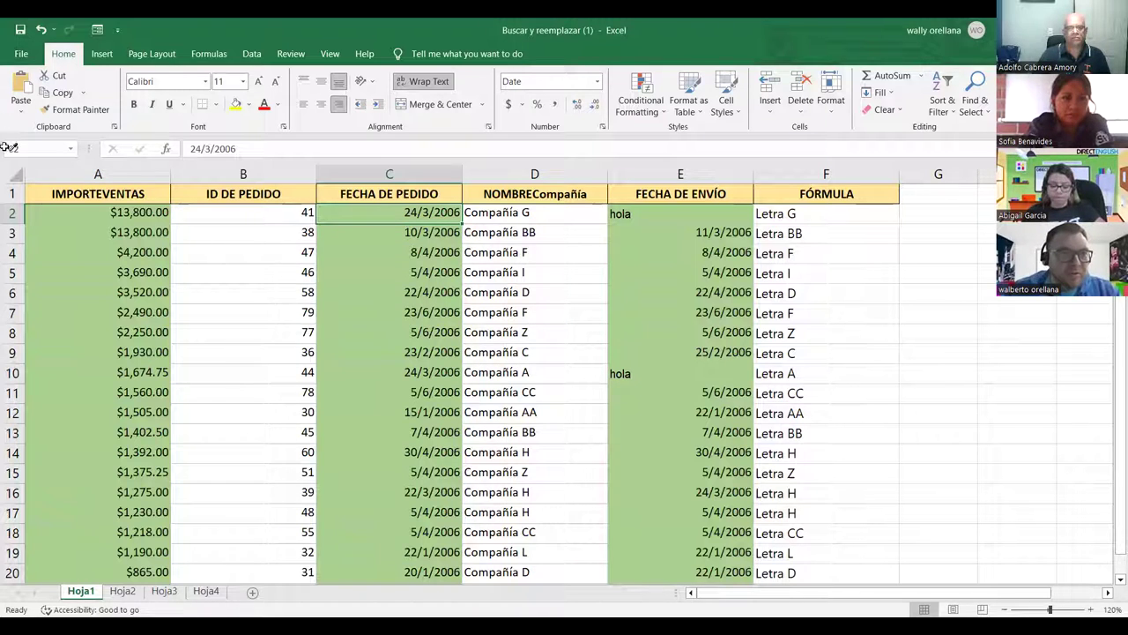
{"action": "left_click", "coordinate": [134, 232]}
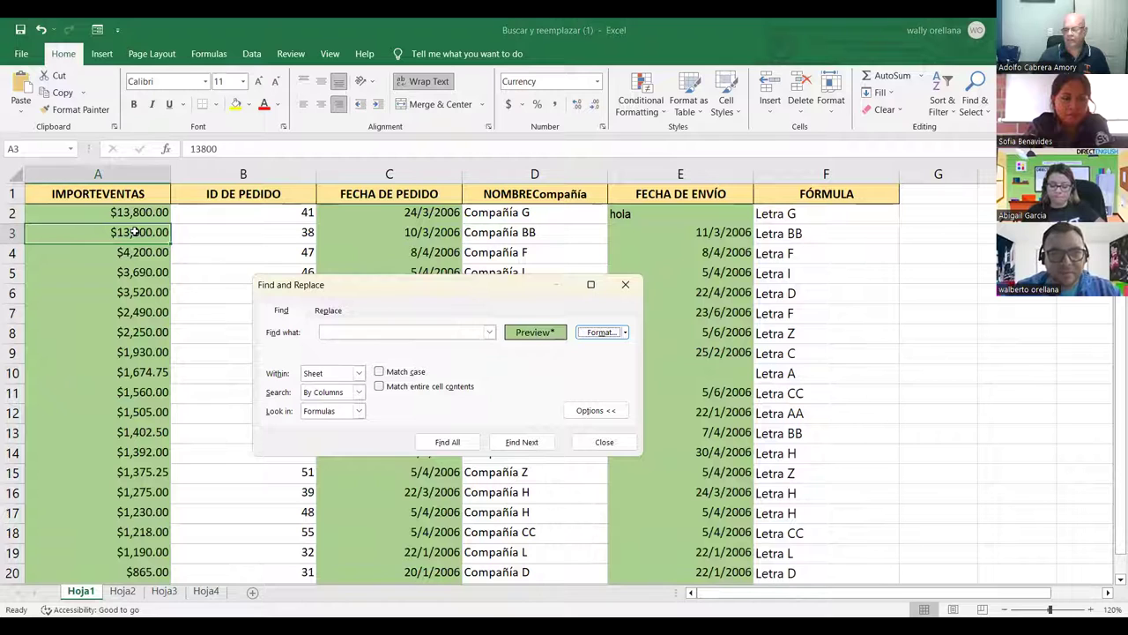
Find all cells with the chosen format and step through the listed results down to cell A21.
{"action": "left_click", "coordinate": [335, 332]}
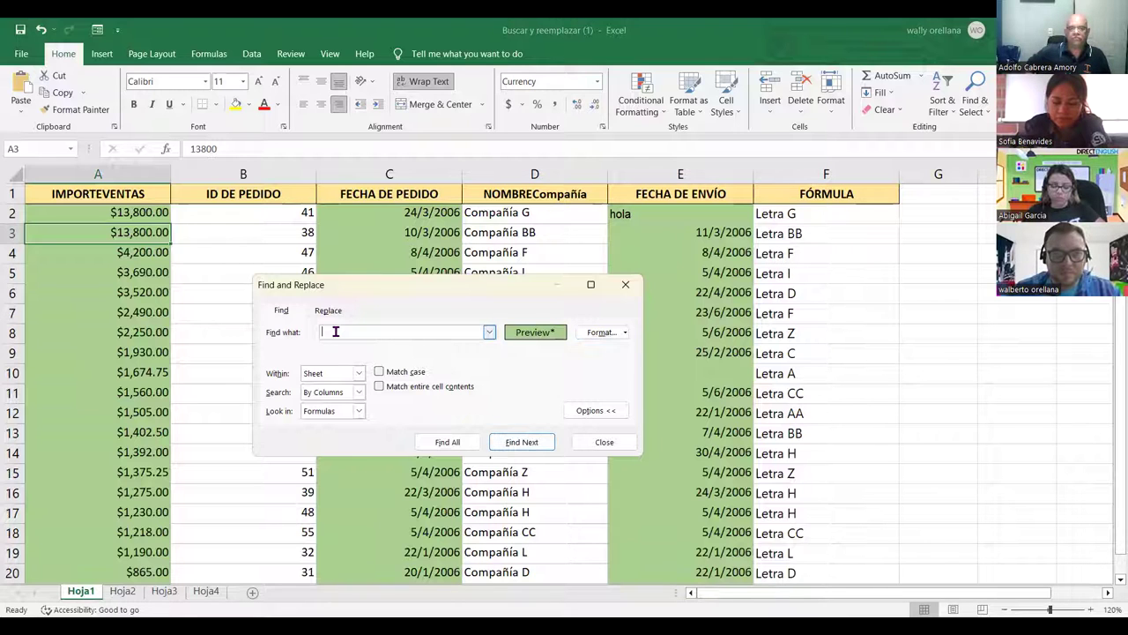
{"action": "left_click", "coordinate": [448, 442]}
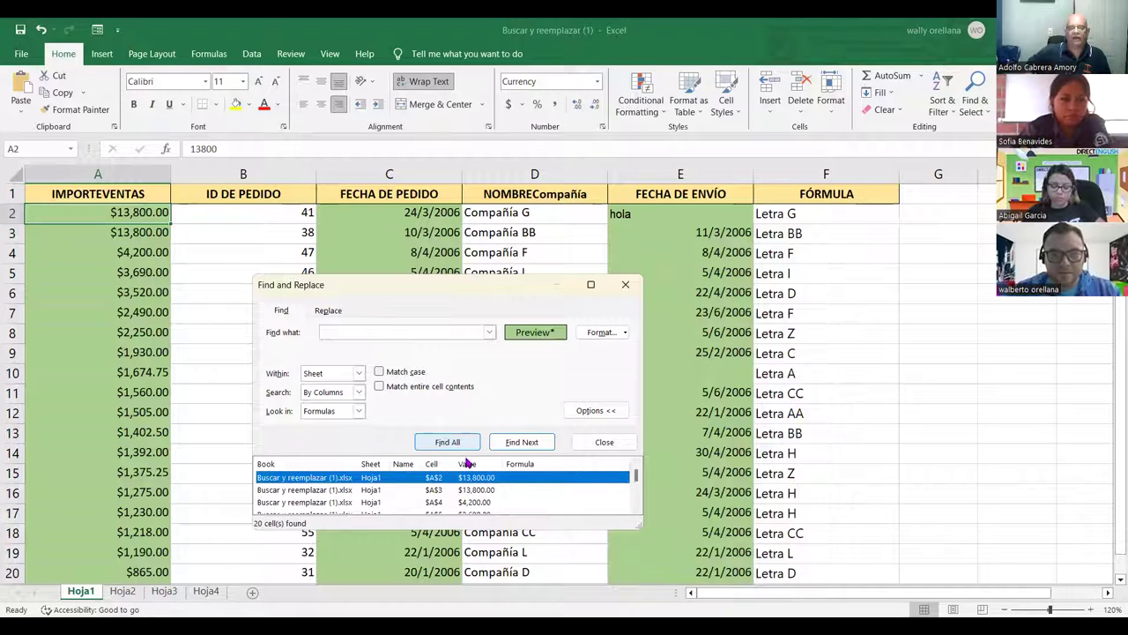
{"action": "left_click", "coordinate": [472, 480]}
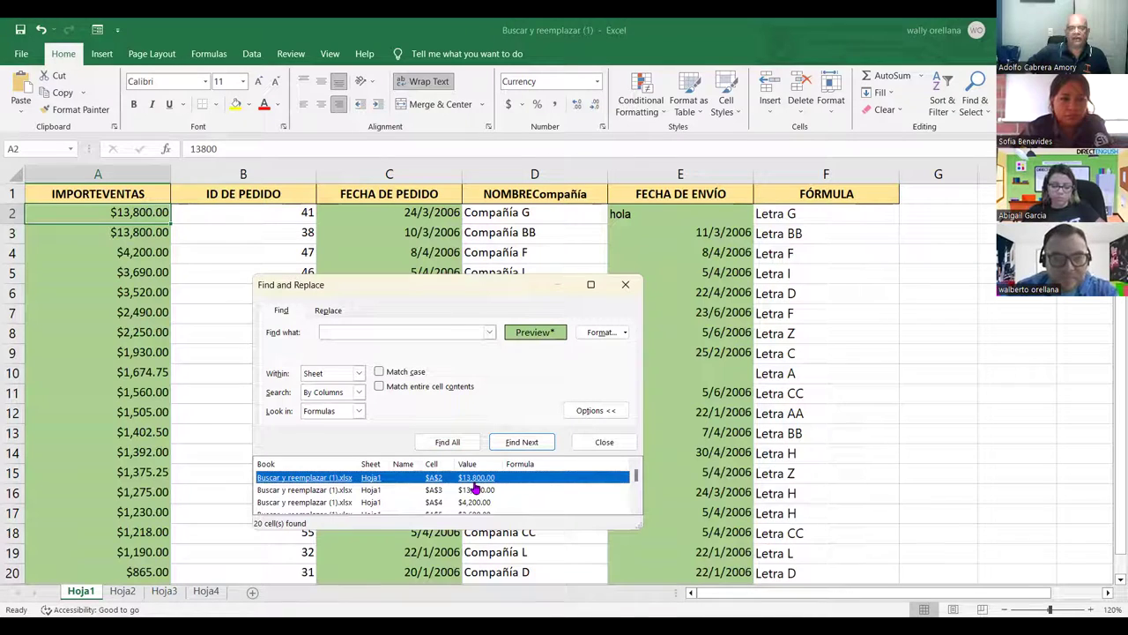
{"action": "key", "text": "Down"}
{"action": "key", "text": "Down"}
{"action": "key", "text": "Down"}
{"action": "key", "text": "Down"}
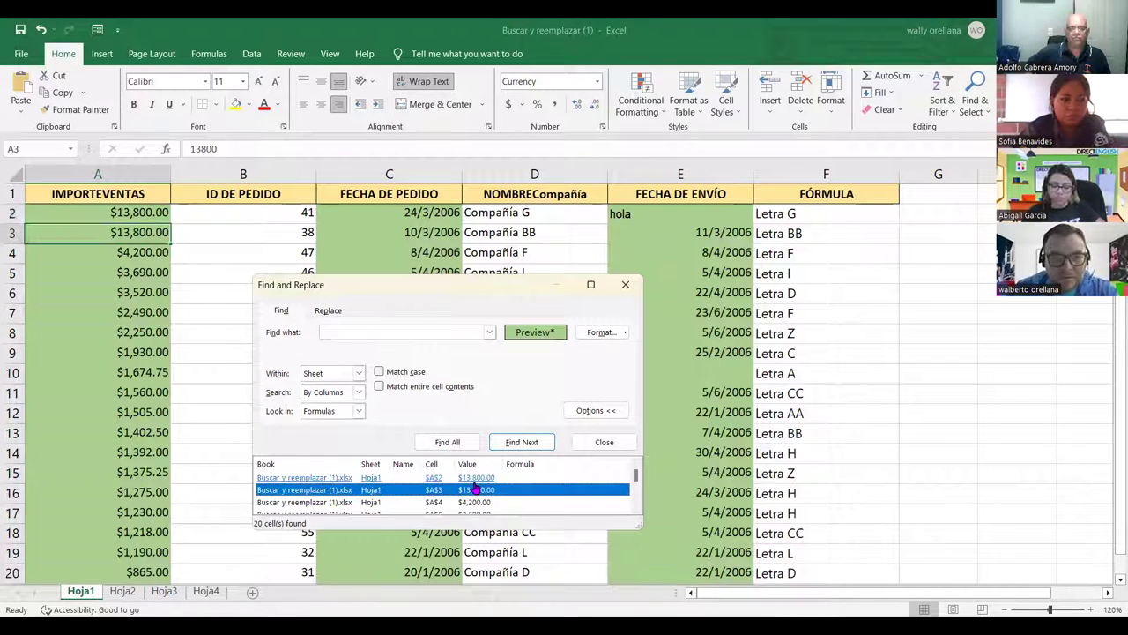
{"action": "key", "text": "Down"}
{"action": "key", "text": "Down"}
{"action": "key", "text": "Down"}
{"action": "key", "text": "Down"}
{"action": "key", "text": "Down"}
{"action": "key", "text": "Down"}
{"action": "key", "text": "Down"}
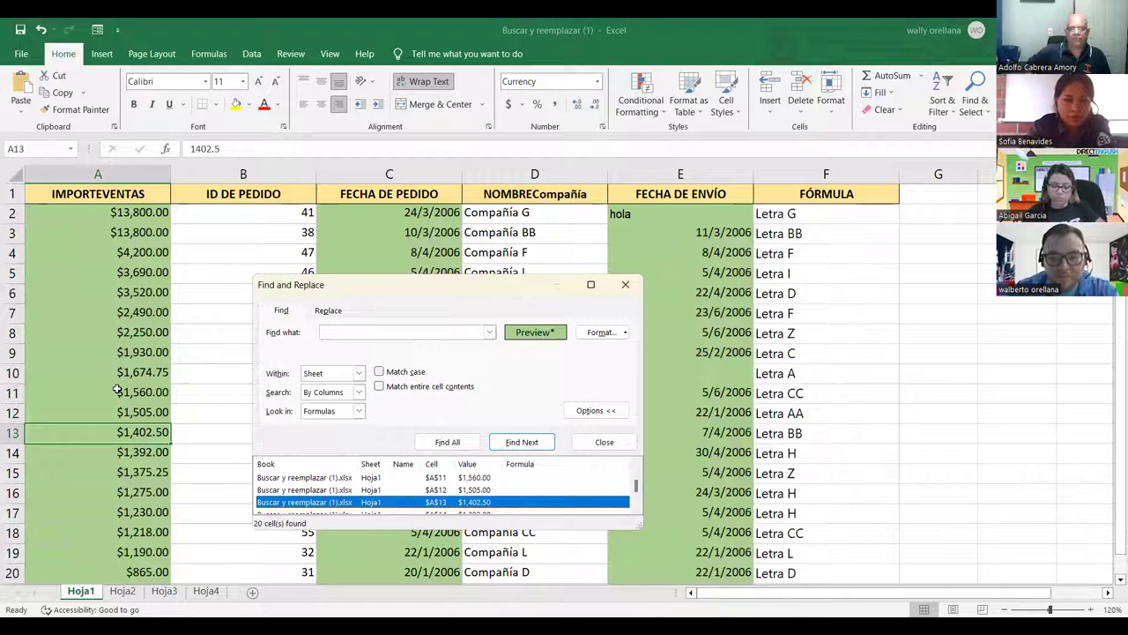
{"action": "key", "text": "Down"}
{"action": "key", "text": "Down"}
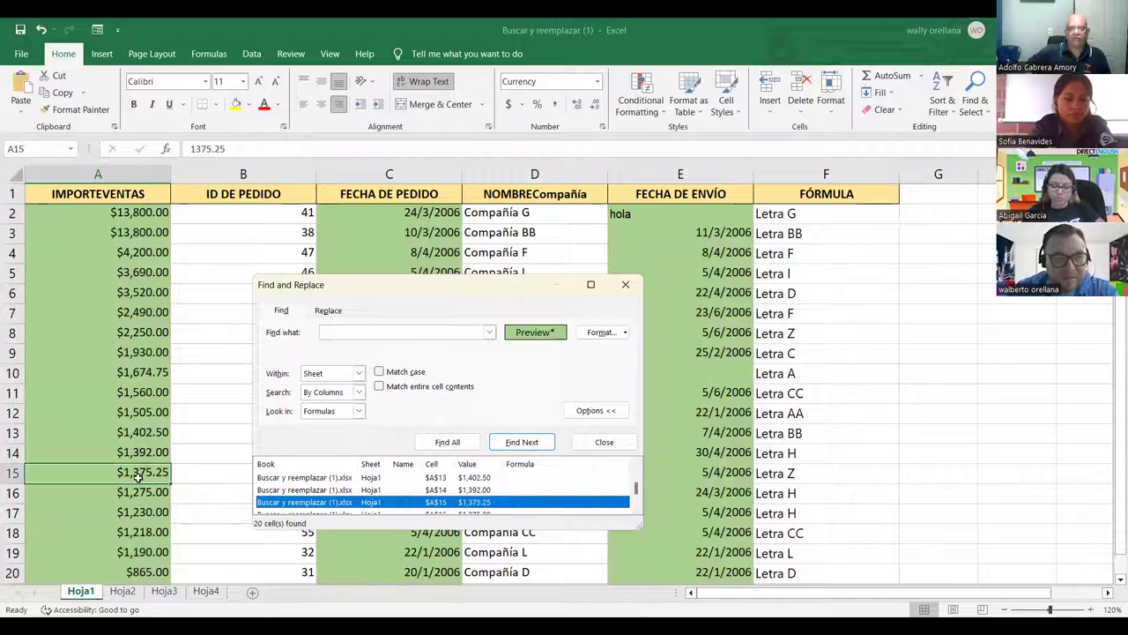
{"action": "key", "text": "Down"}
{"action": "key", "text": "Down"}
{"action": "key", "text": "Down"}
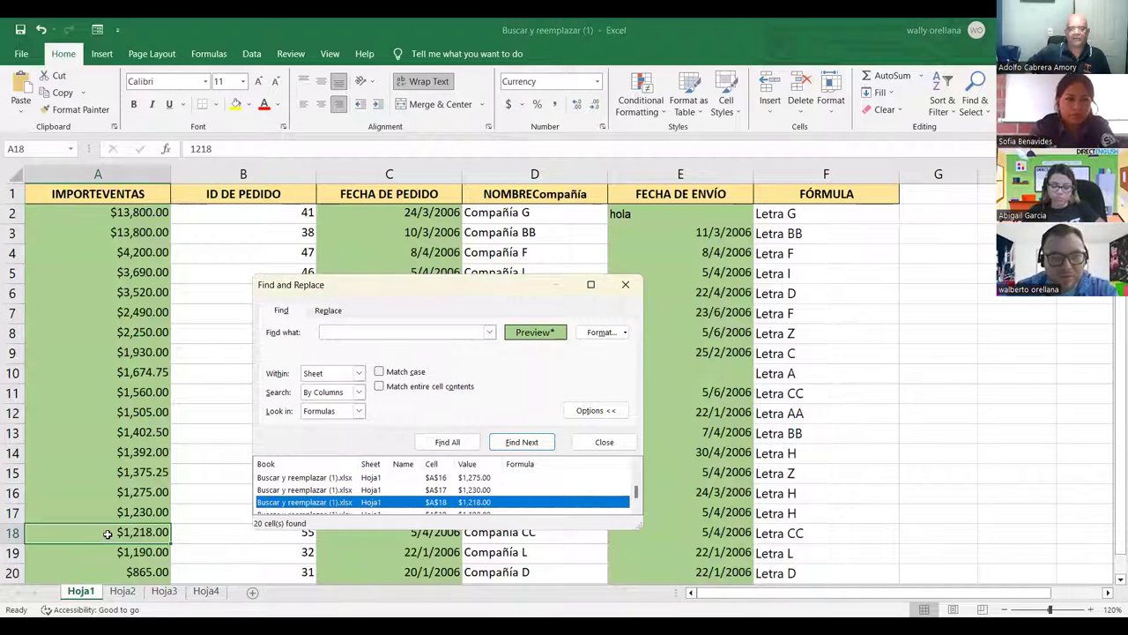
{"action": "key", "text": "Up"}
{"action": "key", "text": "Up"}
{"action": "key", "text": "Up"}
{"action": "key", "text": "Up"}
{"action": "key", "text": "Up"}
{"action": "key", "text": "Up"}
{"action": "key", "text": "Up"}
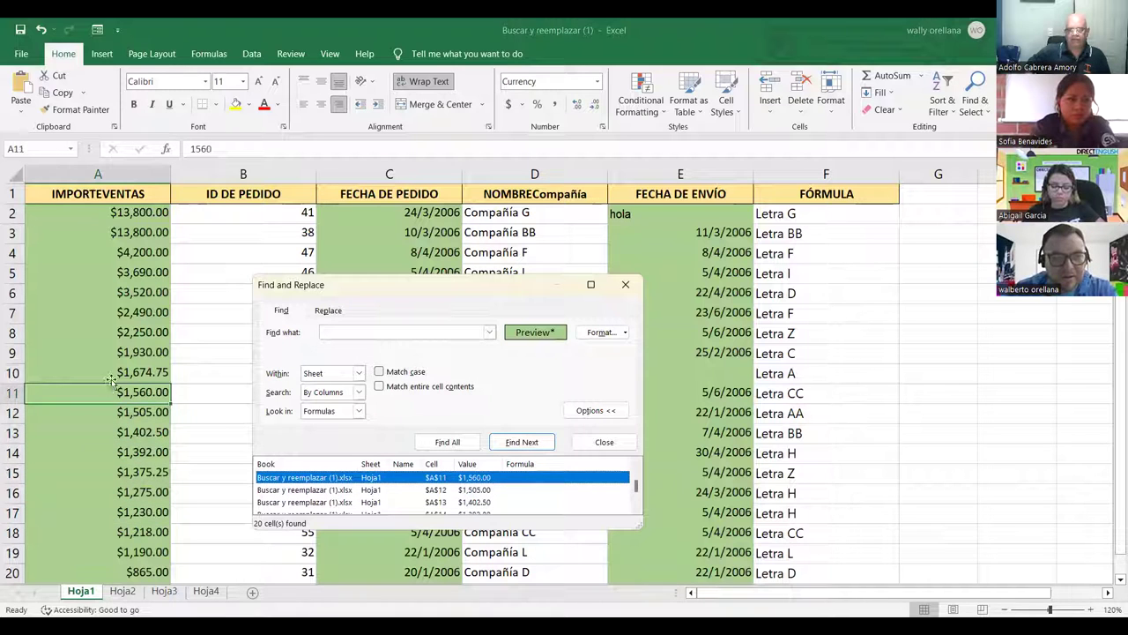
{"action": "key", "text": "Down"}
{"action": "key", "text": "Down"}
{"action": "key", "text": "Down"}
{"action": "key", "text": "Down"}
{"action": "key", "text": "Down"}
{"action": "key", "text": "Down"}
{"action": "key", "text": "Down"}
{"action": "key", "text": "Down"}
{"action": "key", "text": "Down"}
{"action": "key", "text": "Down"}
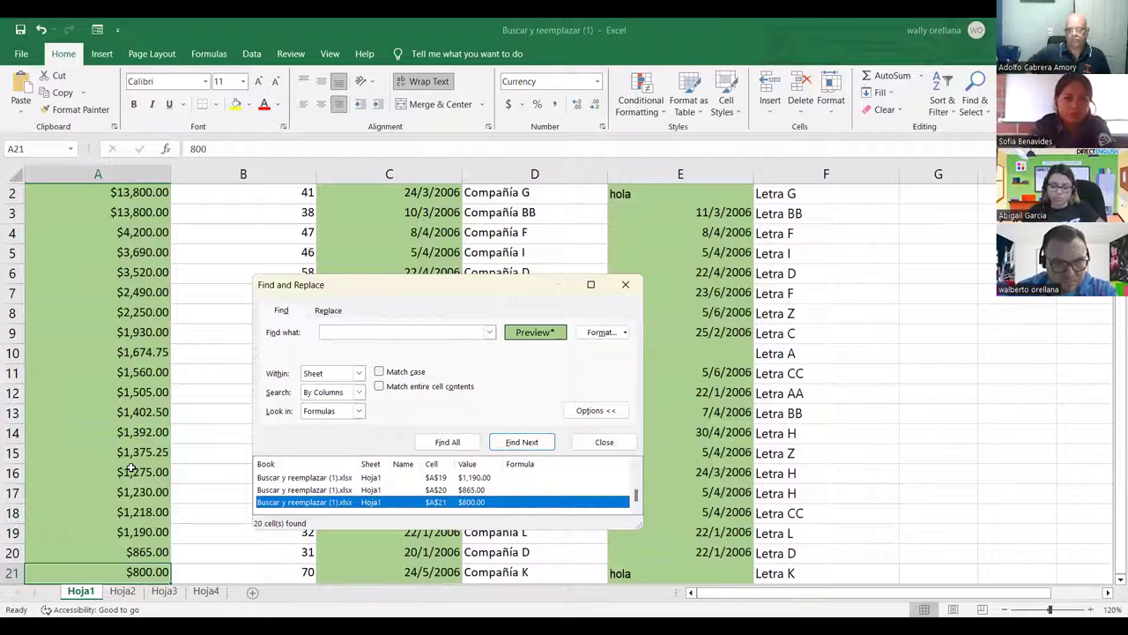
{"action": "scroll", "coordinate": [130, 470], "scroll_direction": "down", "scroll_amount": 1}
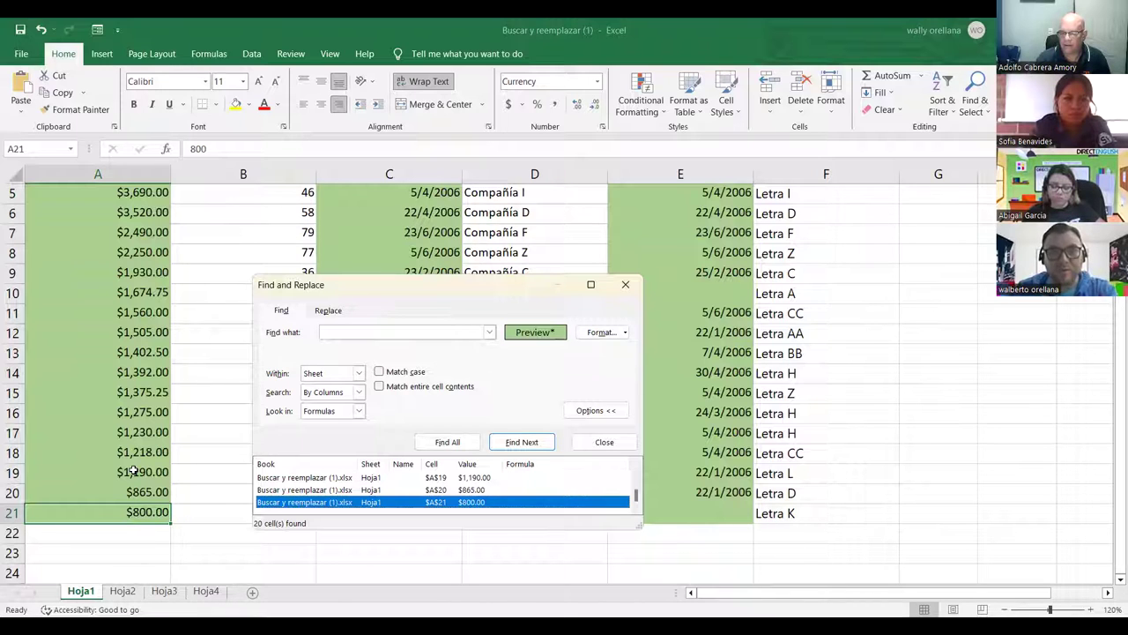
Step back up through the found cells as far as A6, and return to the last result, A21.
{"action": "key", "text": "Up"}
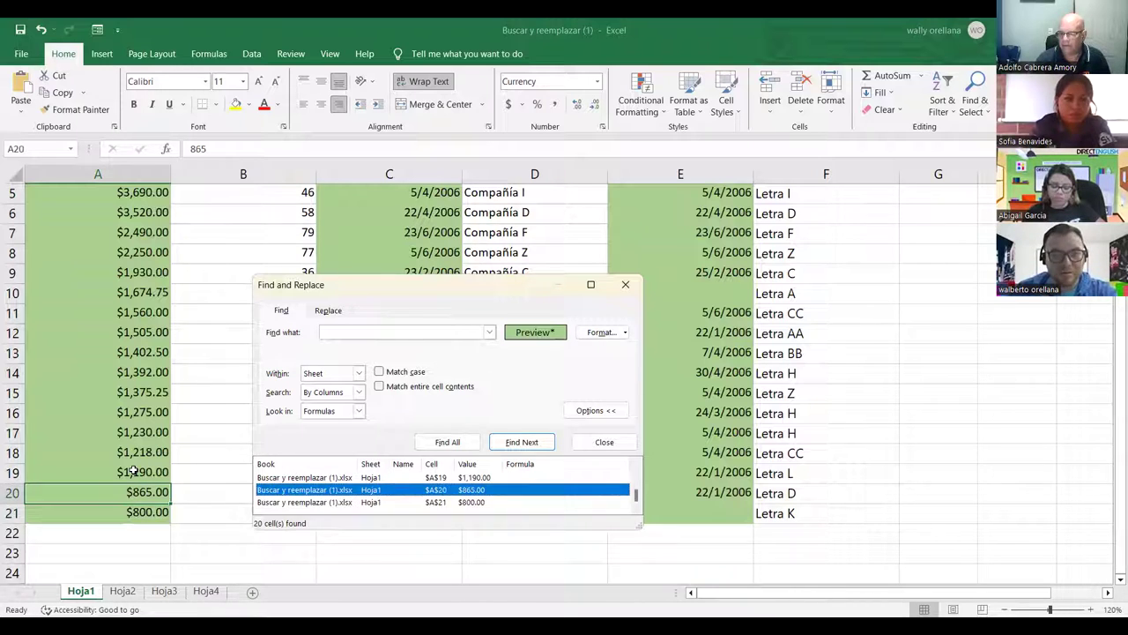
{"action": "key", "text": "Up"}
{"action": "key", "text": "Up"}
{"action": "key", "text": "Up"}
{"action": "key", "text": "Up"}
{"action": "key", "text": "Up"}
{"action": "key", "text": "Up"}
{"action": "key", "text": "Up"}
{"action": "key", "text": "Up"}
{"action": "key", "text": "Up"}
{"action": "key", "text": "Up"}
{"action": "key", "text": "Up"}
{"action": "key", "text": "Up"}
{"action": "key", "text": "Up"}
{"action": "key", "text": "Up"}
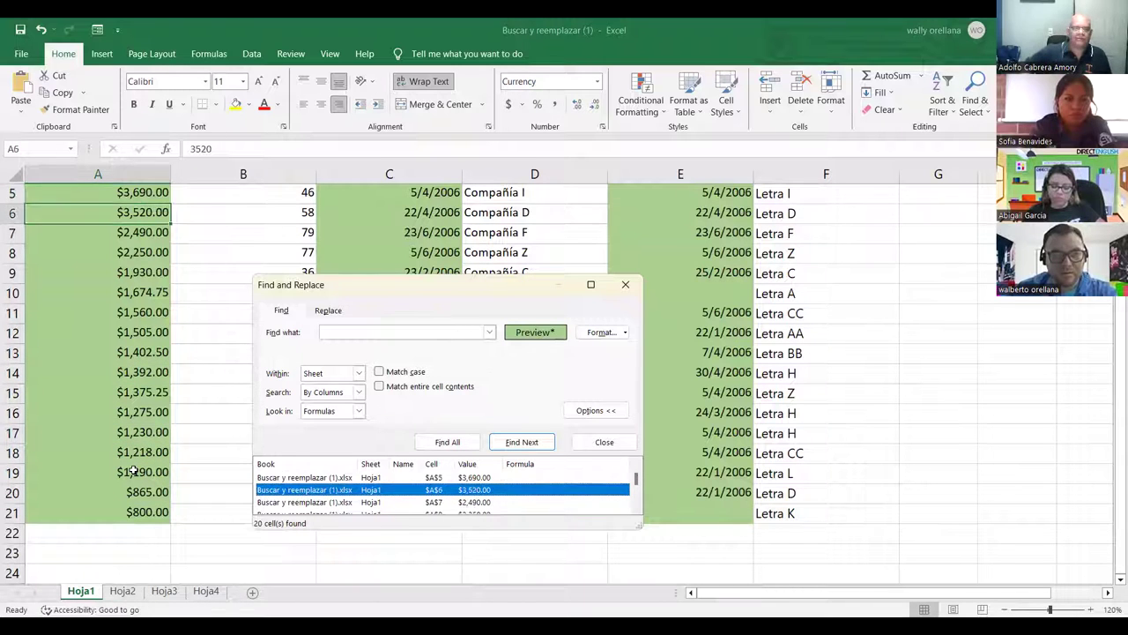
{"action": "key", "text": "End"}
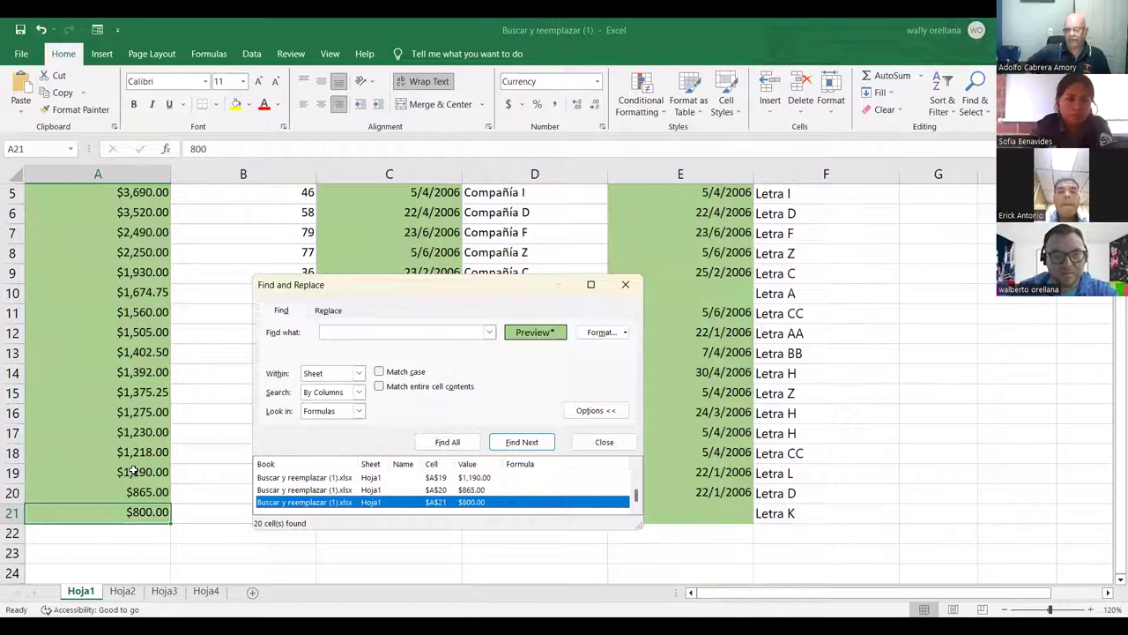
Turn on entire-cell-contents matching, find all cells with the chosen format again, and step through the results to A21.
{"action": "left_click", "coordinate": [378, 387]}
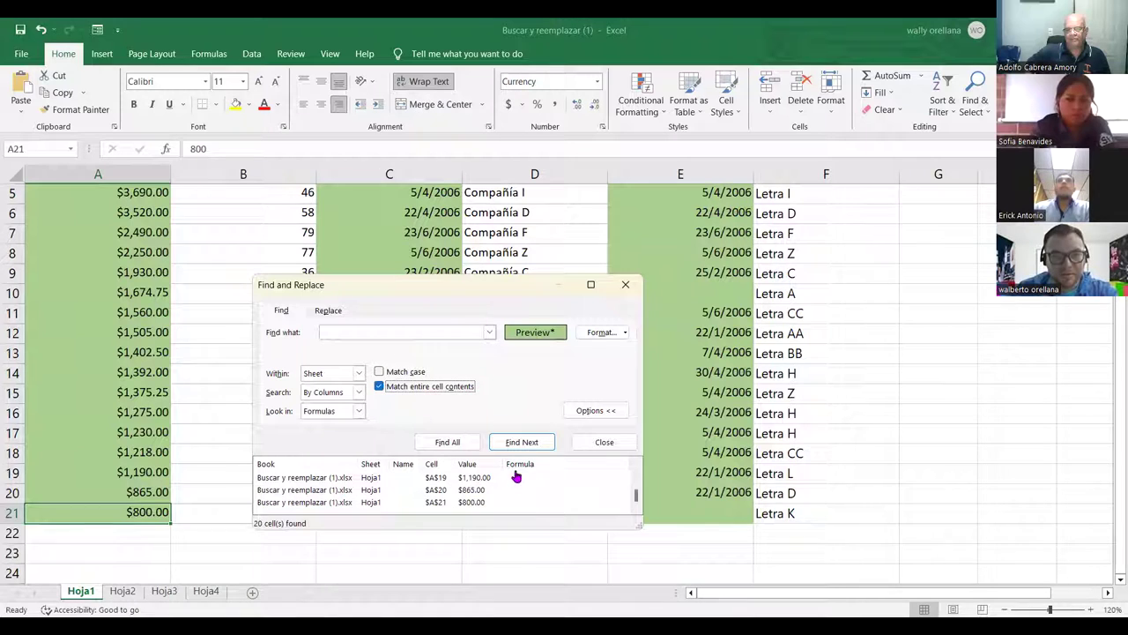
{"action": "key", "text": "Tab"}
{"action": "key", "text": "Tab"}
{"action": "key", "text": "Tab"}
{"action": "key", "text": "Tab"}
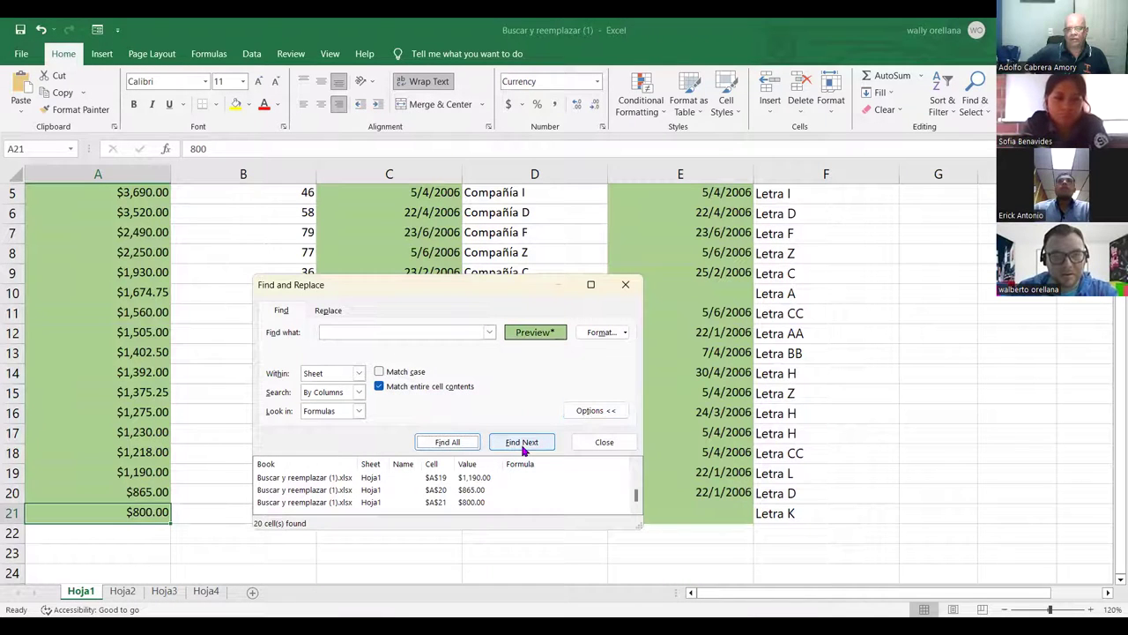
{"action": "left_click", "coordinate": [522, 442]}
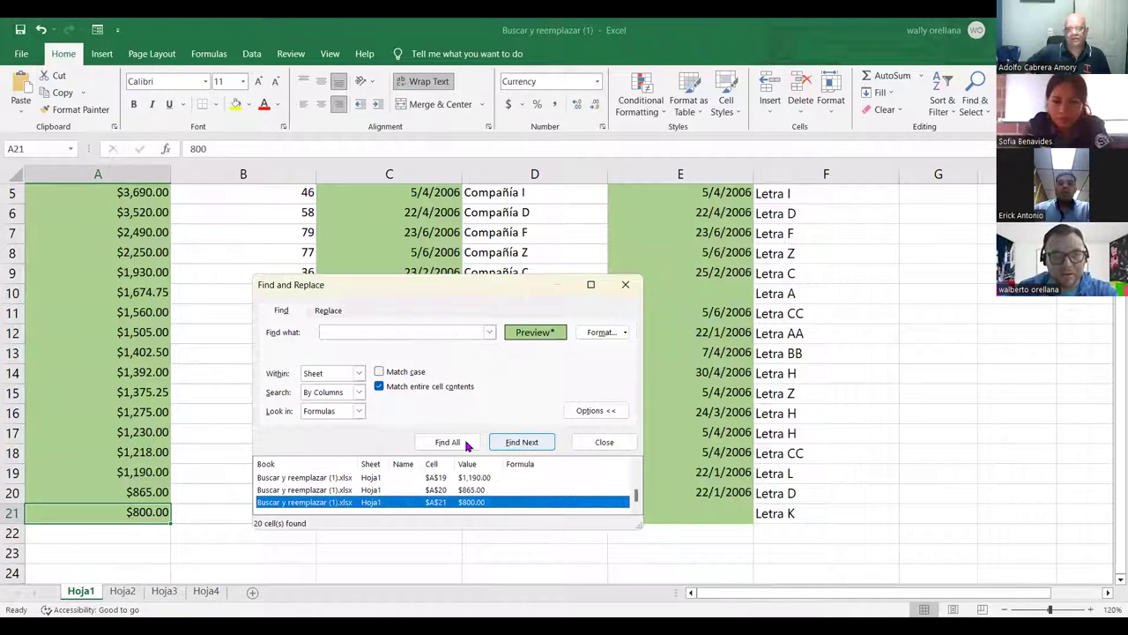
{"action": "left_click", "coordinate": [467, 445]}
{"action": "key", "text": "Down"}
{"action": "key", "text": "Down"}
{"action": "key", "text": "Down"}
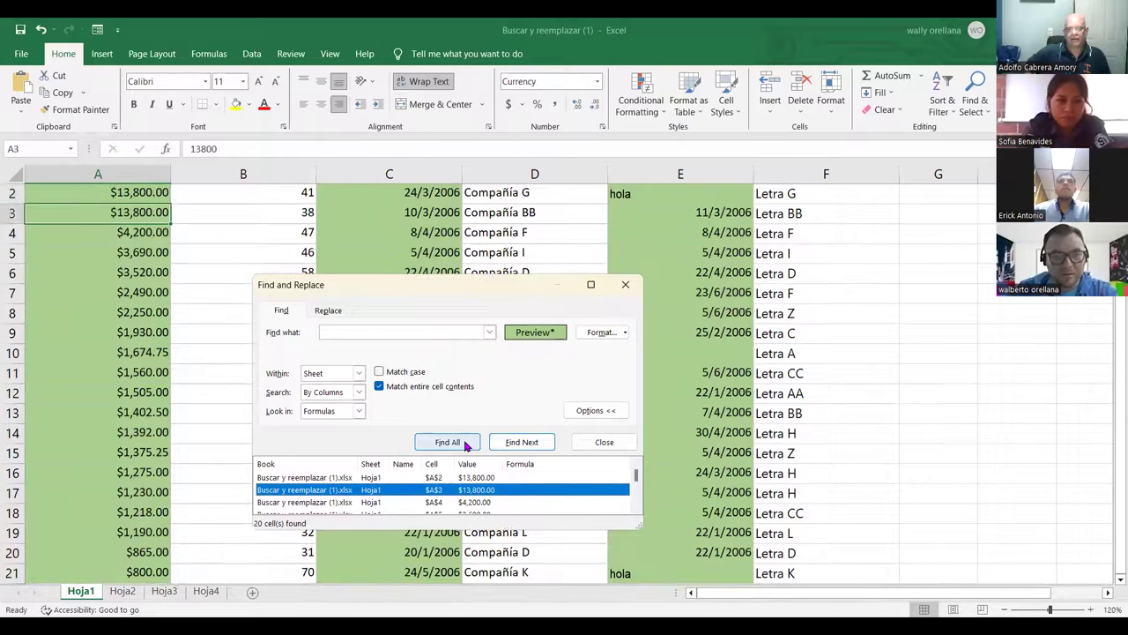
{"action": "key", "text": "Down"}
{"action": "key", "text": "Down"}
{"action": "key", "text": "Down"}
{"action": "key", "text": "Down"}
{"action": "key", "text": "Down"}
{"action": "key", "text": "Down"}
{"action": "key", "text": "Down"}
{"action": "key", "text": "Down"}
{"action": "key", "text": "Down"}
{"action": "key", "text": "Down"}
{"action": "key", "text": "Down"}
{"action": "key", "text": "Down"}
{"action": "key", "text": "Down"}
{"action": "key", "text": "Down"}
{"action": "key", "text": "Down"}
{"action": "key", "text": "Down"}
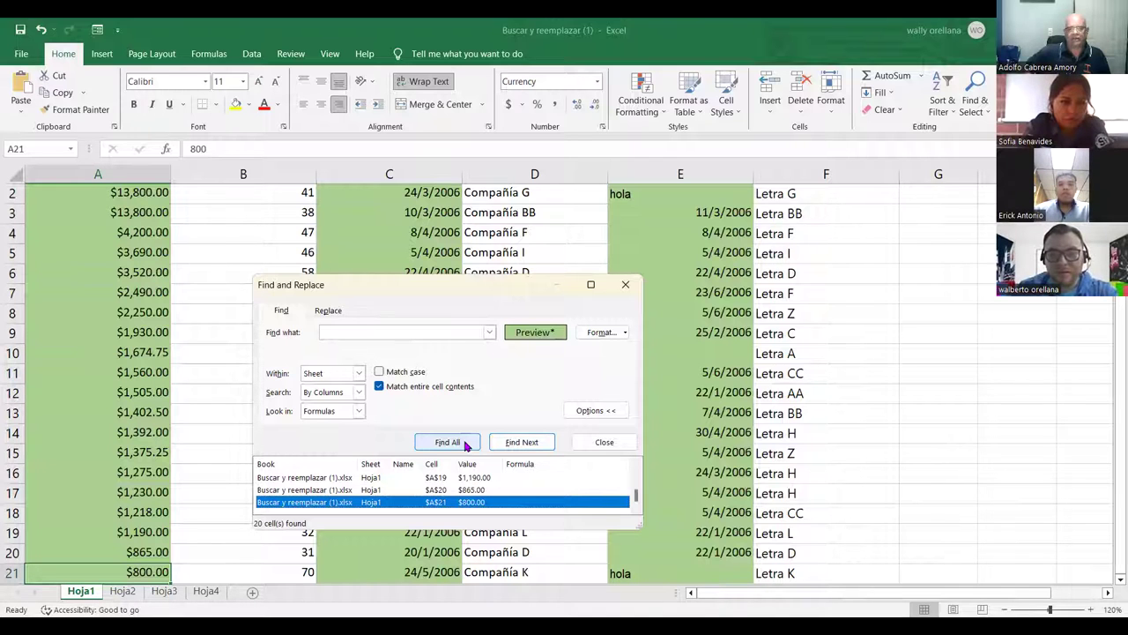
Turn off entire-cell-contents matching and move the sheet selection up to cell A2 in the IMPORTEVENTAS column.
{"action": "left_click", "coordinate": [376, 390]}
{"action": "left_click", "coordinate": [377, 387]}
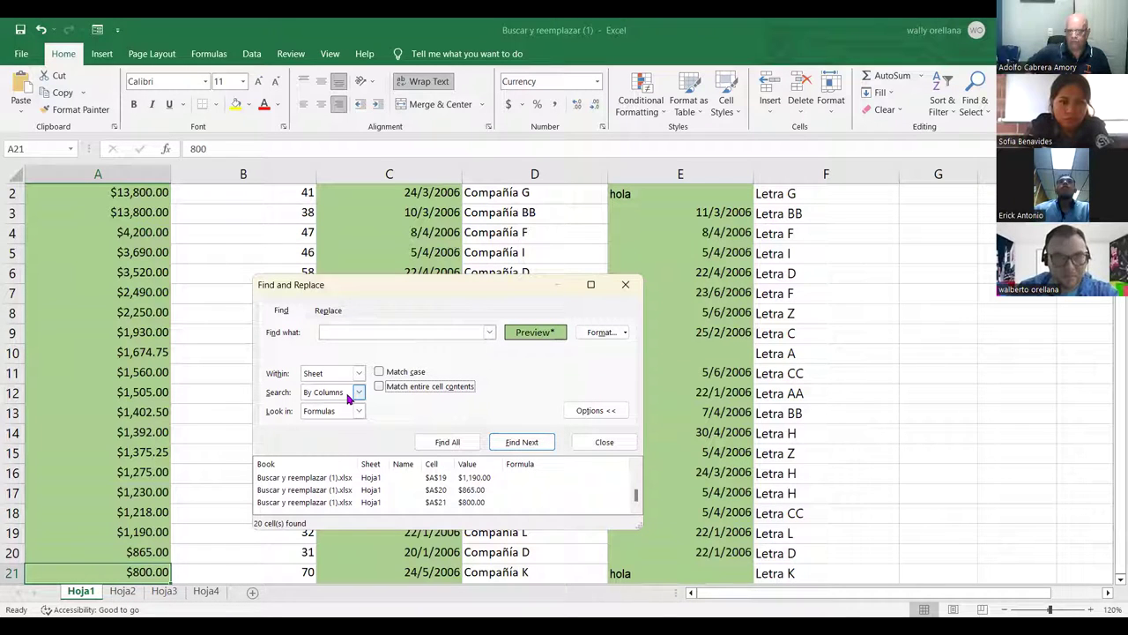
{"action": "key", "text": "shift+Tab"}
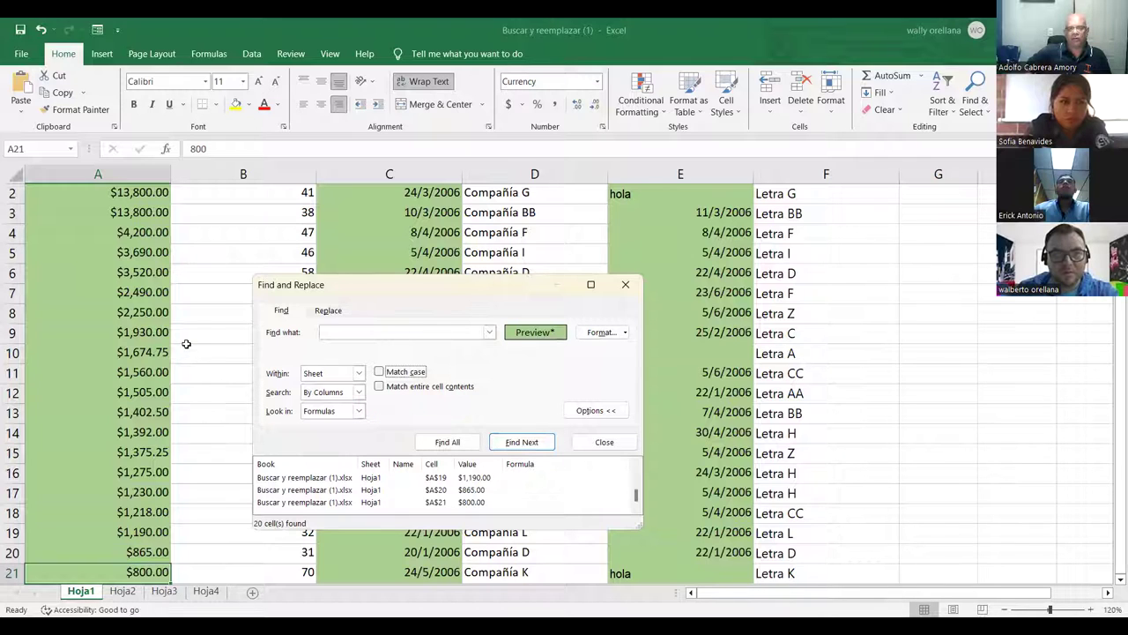
{"action": "left_click", "coordinate": [115, 356]}
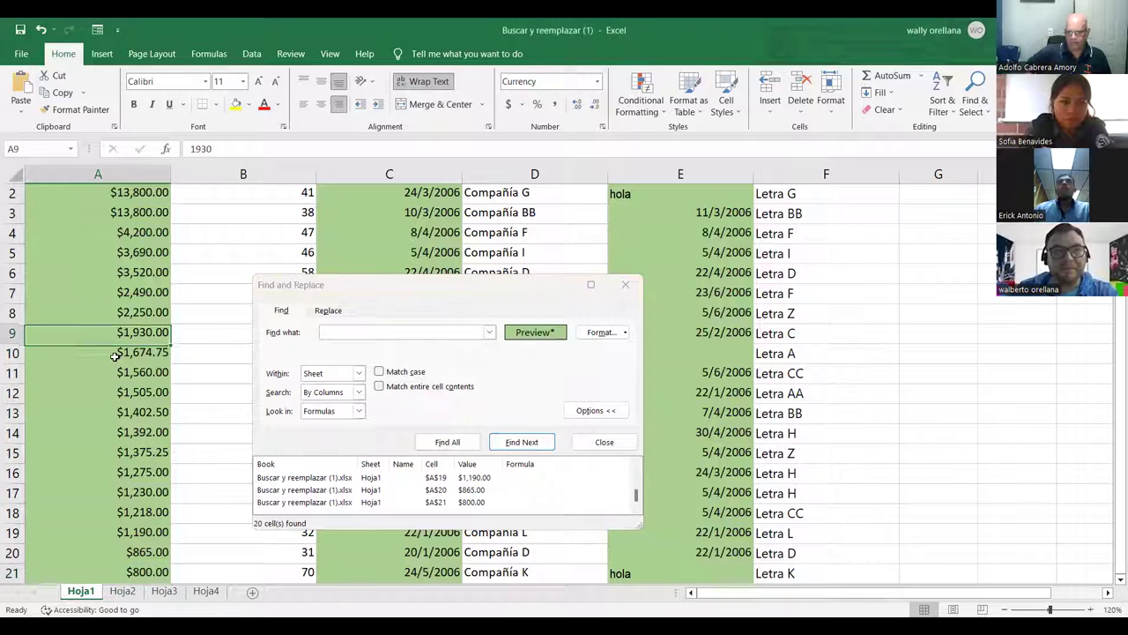
{"action": "key", "text": "Up"}
{"action": "key", "text": "Up"}
{"action": "key", "text": "Up"}
{"action": "key", "text": "Up"}
{"action": "key", "text": "Up"}
{"action": "key", "text": "Up"}
{"action": "key", "text": "Up"}
{"action": "key", "text": "Up"}
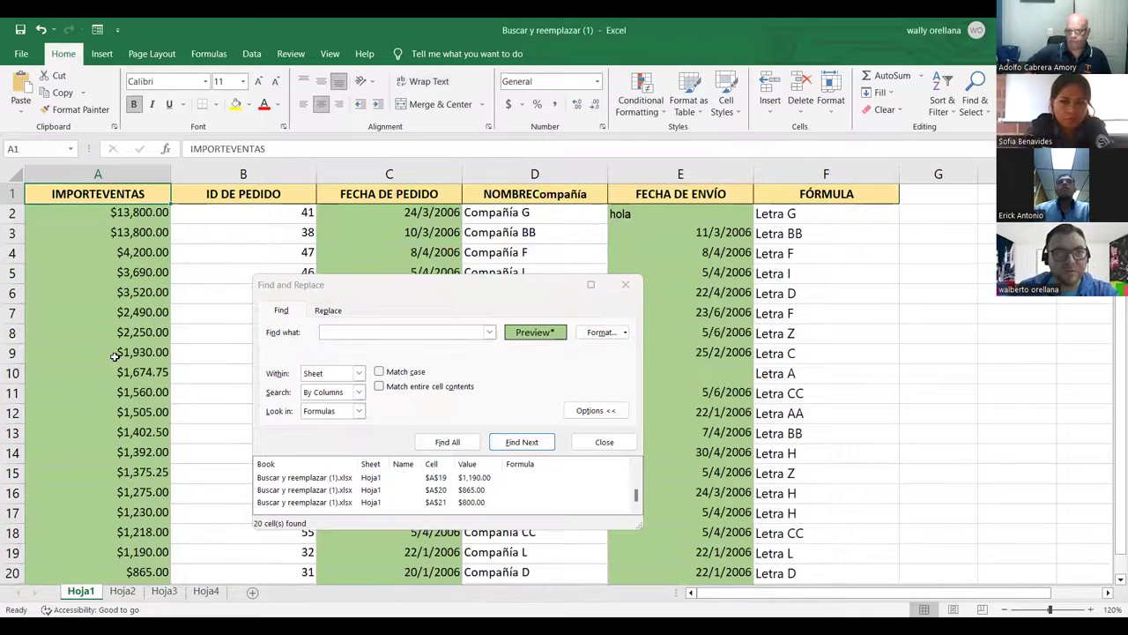
{"action": "key", "text": "Down"}
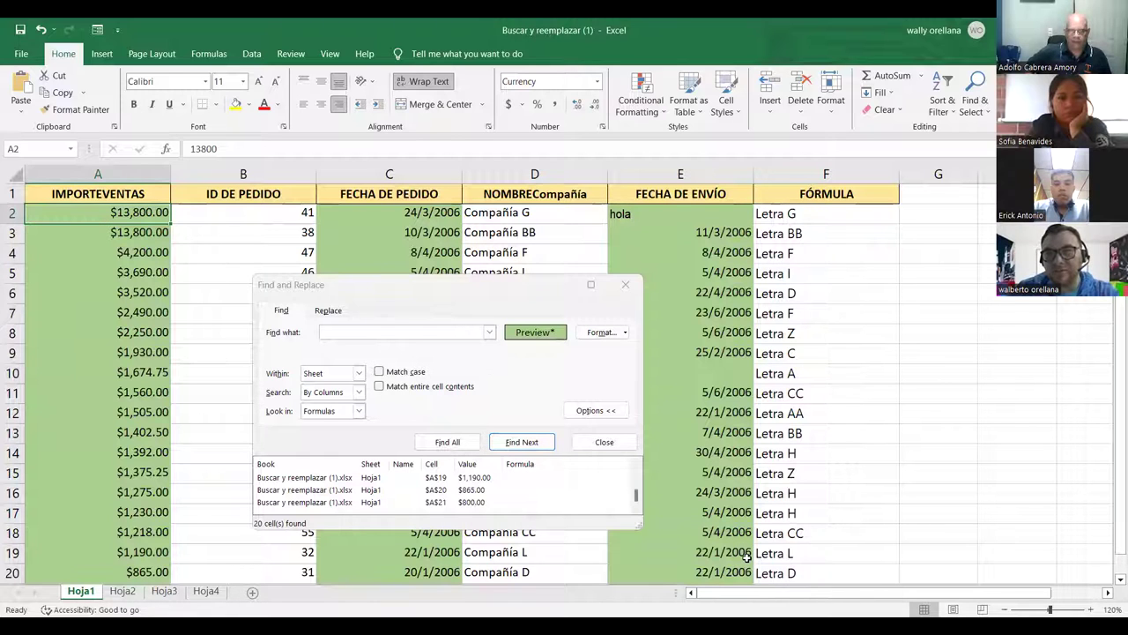
Restart the search from cell C2, take the search format from that date cell and find all cells with it.
{"action": "left_click", "coordinate": [621, 284]}
{"action": "left_click", "coordinate": [436, 213]}
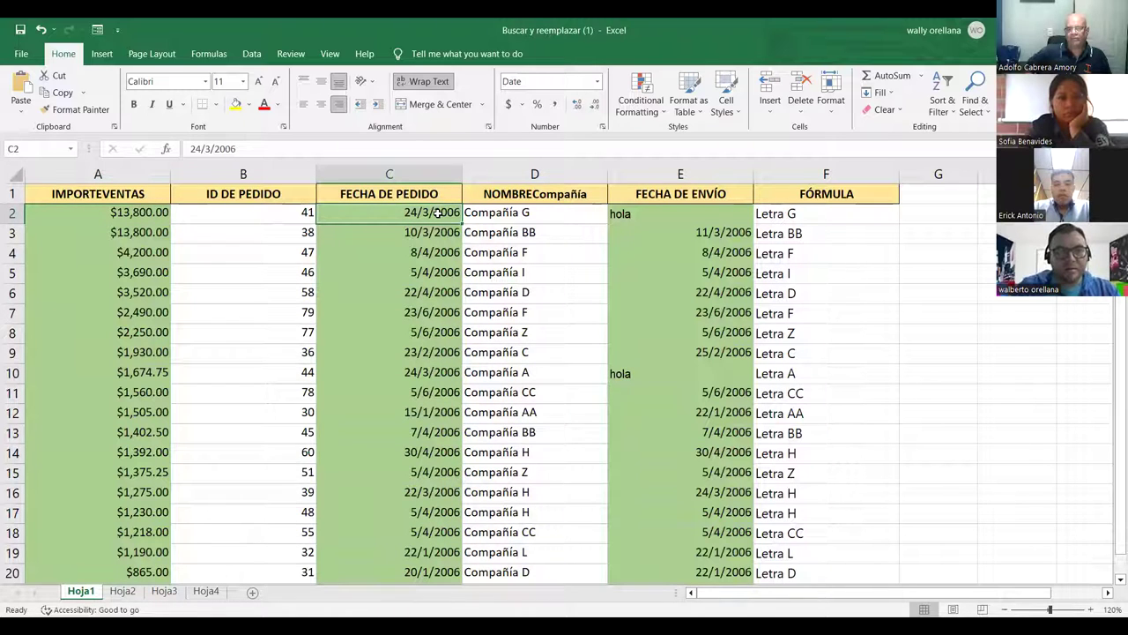
{"action": "key", "text": "ctrl+f"}
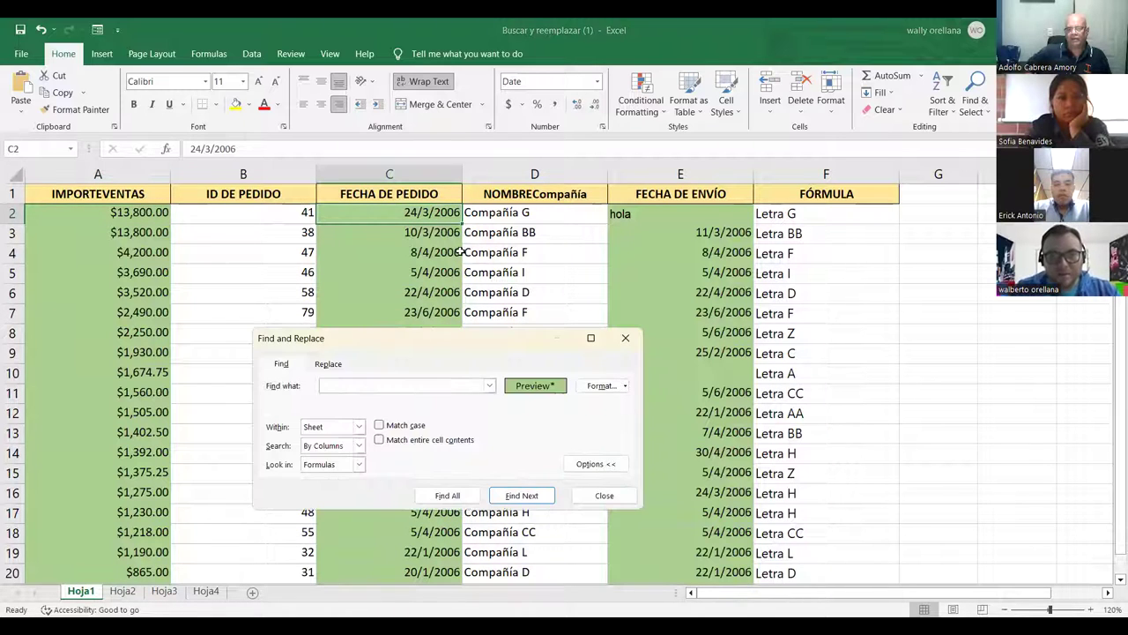
{"action": "left_click", "coordinate": [627, 386]}
{"action": "left_click", "coordinate": [648, 418]}
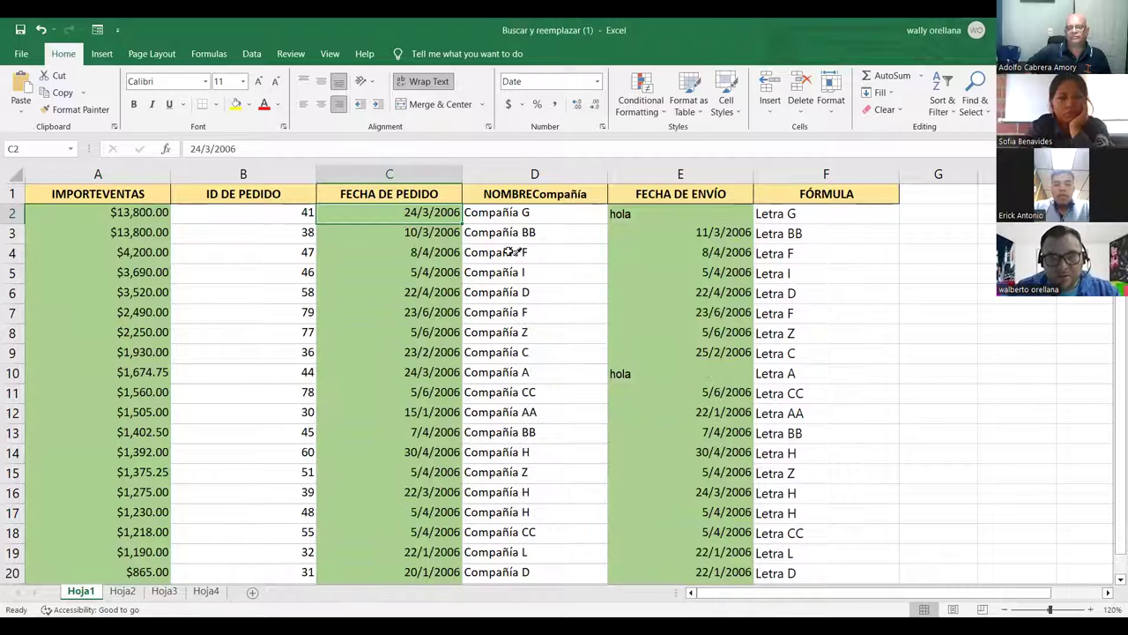
{"action": "left_click", "coordinate": [447, 212]}
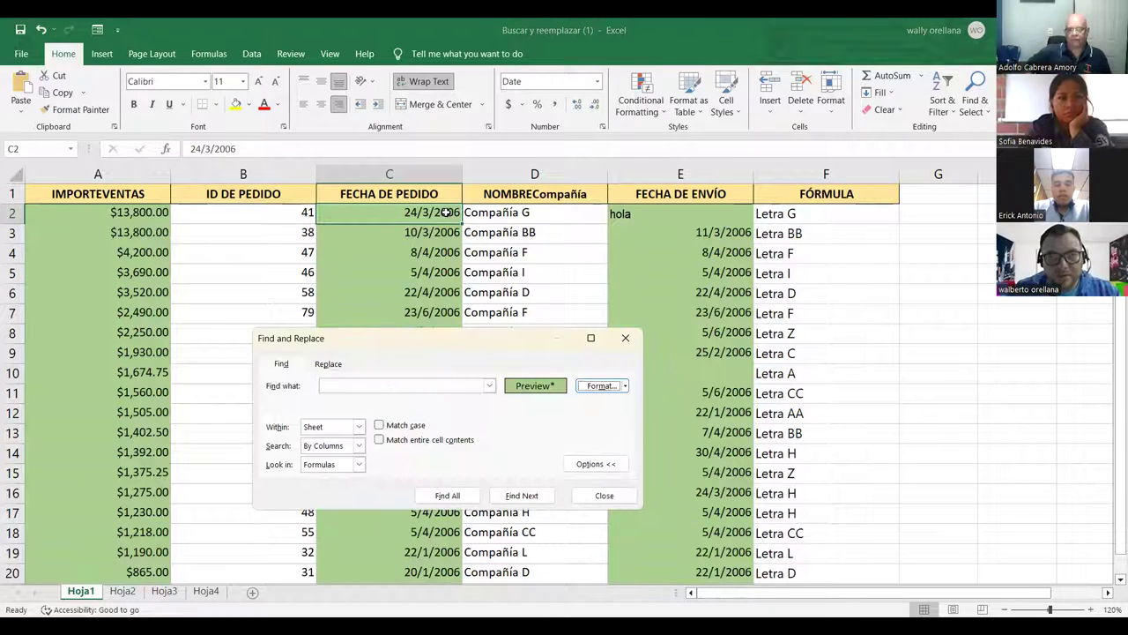
{"action": "left_click", "coordinate": [449, 495]}
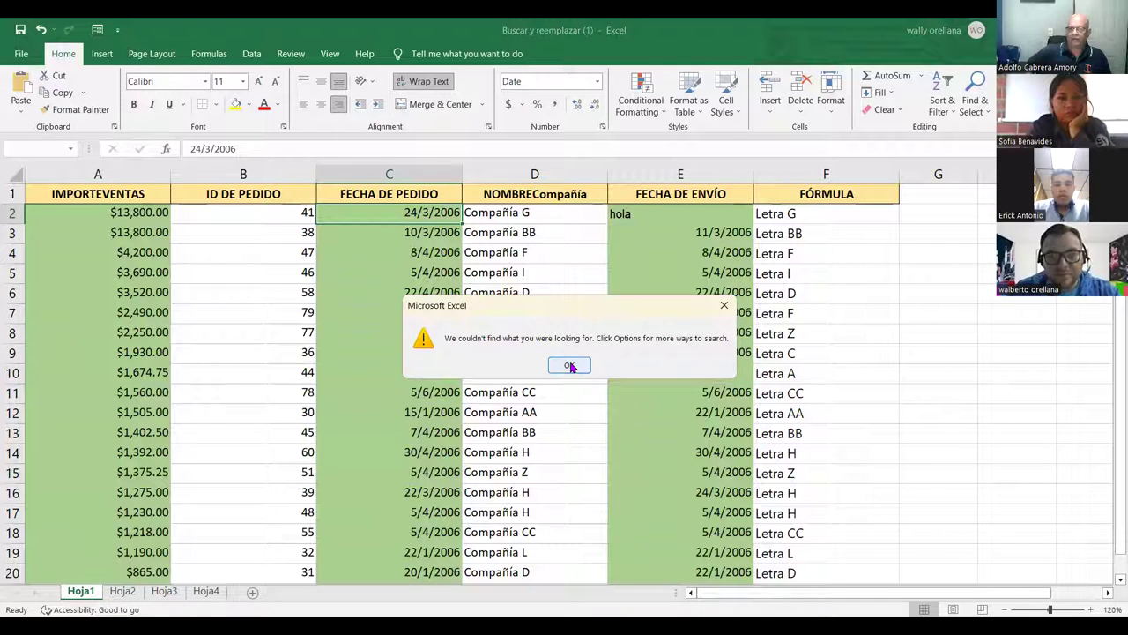
Close the date-format search and return to the cells of the sales table.
{"action": "left_click", "coordinate": [569, 365]}
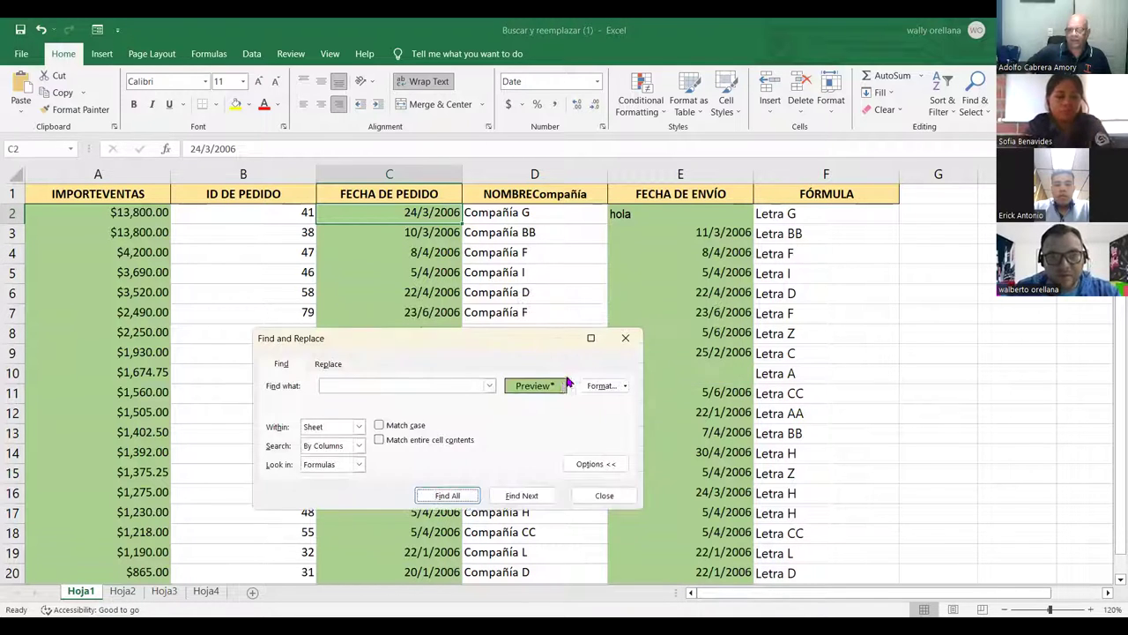
{"action": "left_click", "coordinate": [626, 338]}
{"action": "left_click", "coordinate": [655, 253]}
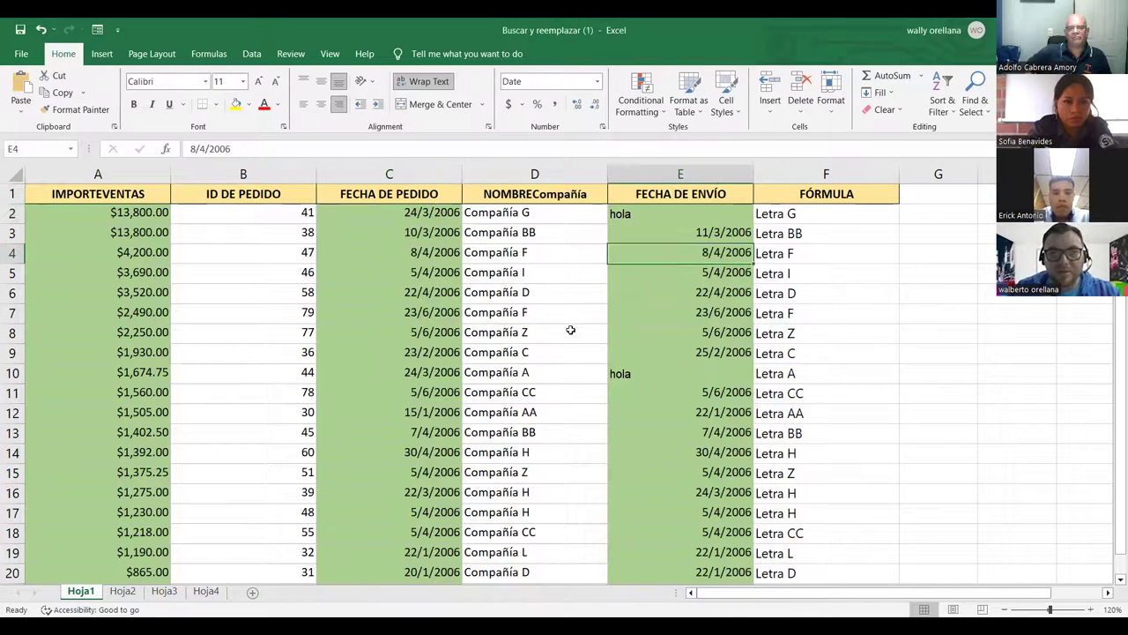
{"action": "left_click", "coordinate": [569, 327]}
{"action": "left_click", "coordinate": [493, 372]}
Reopen Find from cell C2 in FECHA DE PEDIDO and take the search format from that cell again.
{"action": "left_click", "coordinate": [423, 214]}
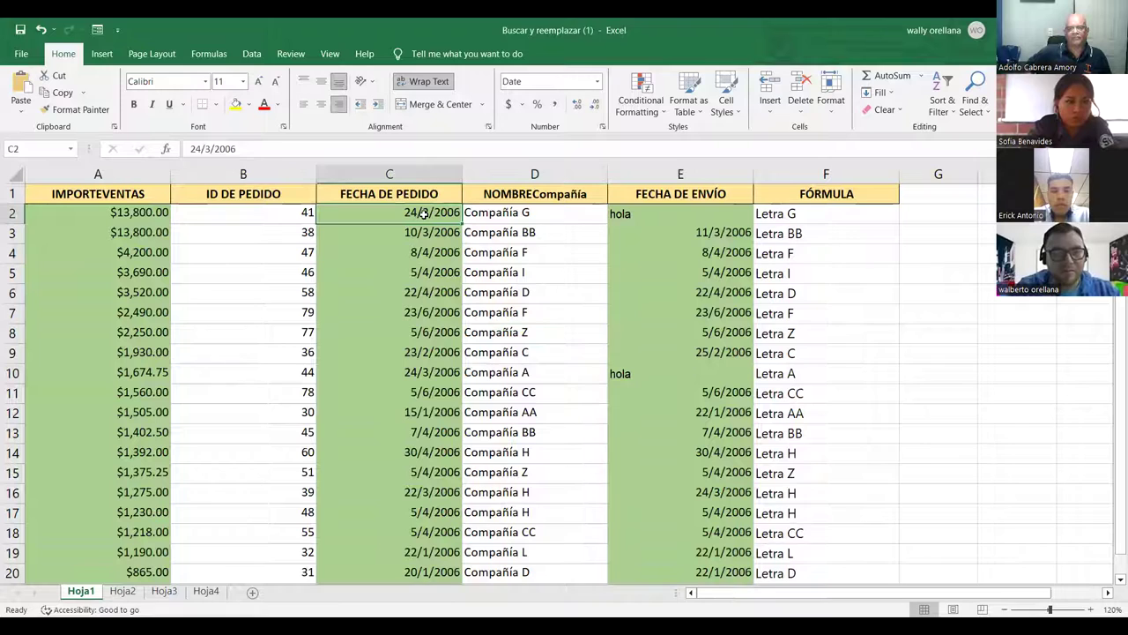
{"action": "key", "text": "ctrl+f"}
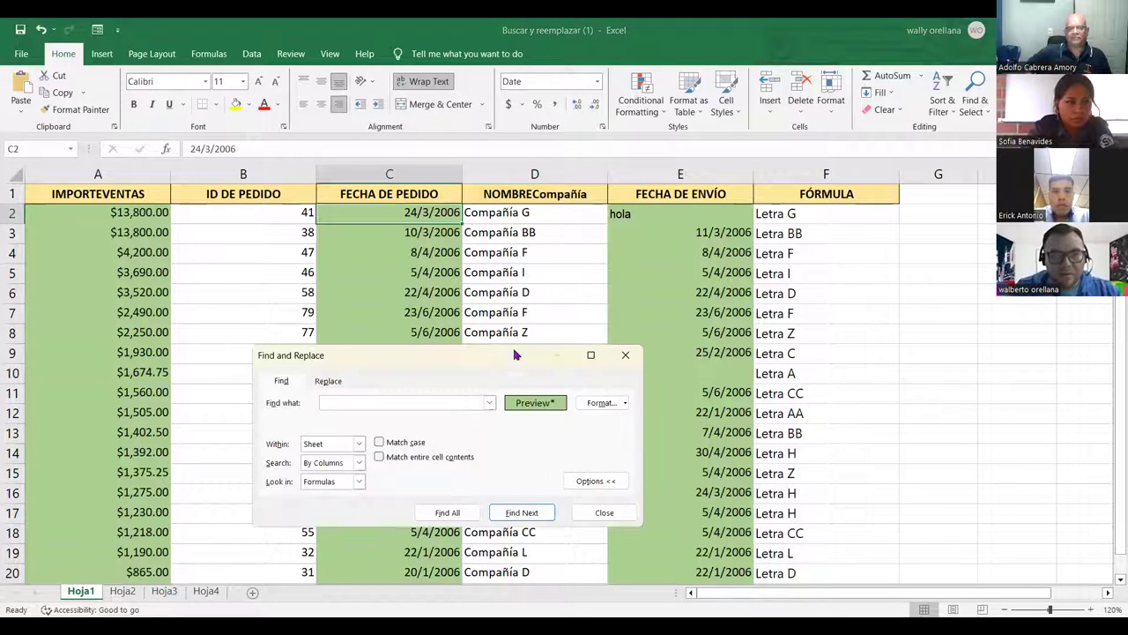
{"action": "left_click", "coordinate": [625, 402]}
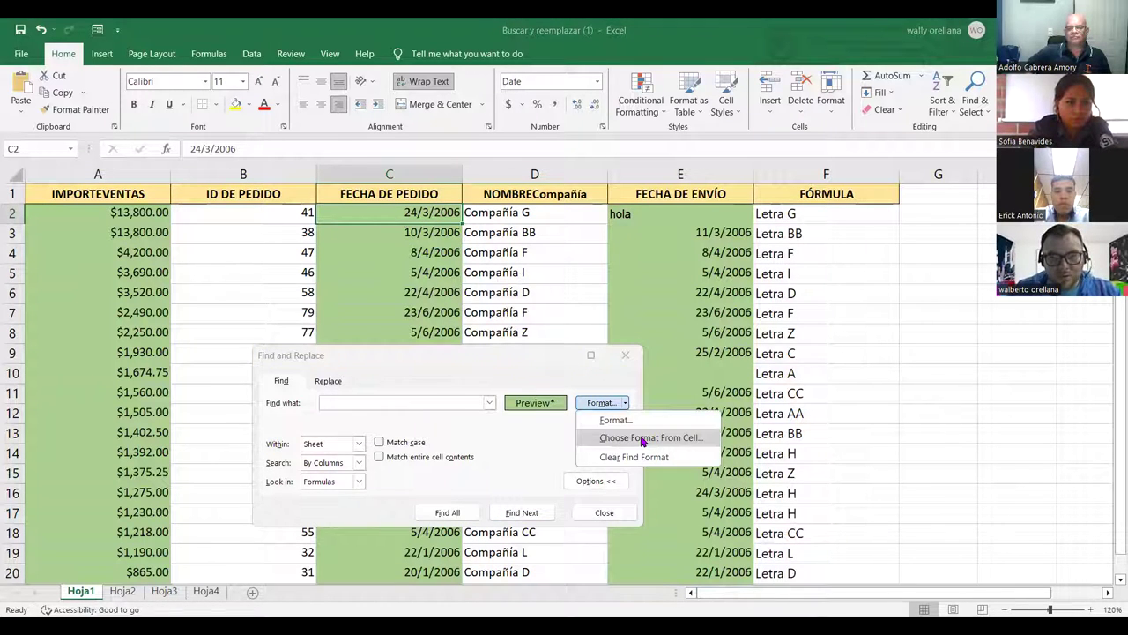
{"action": "left_click", "coordinate": [643, 438]}
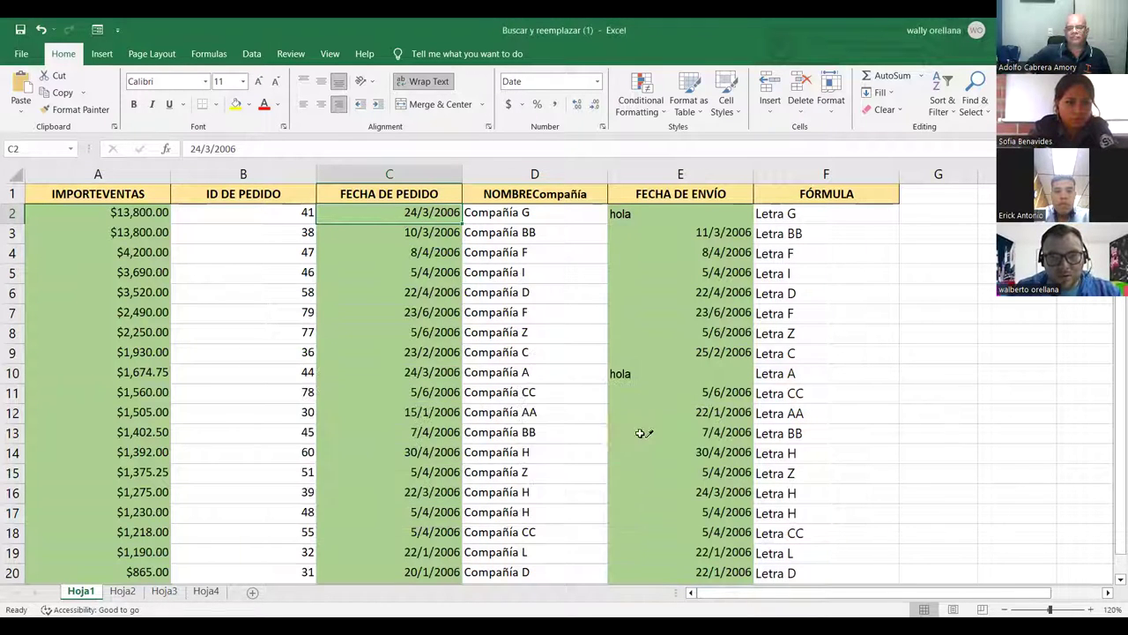
{"action": "left_click", "coordinate": [410, 218]}
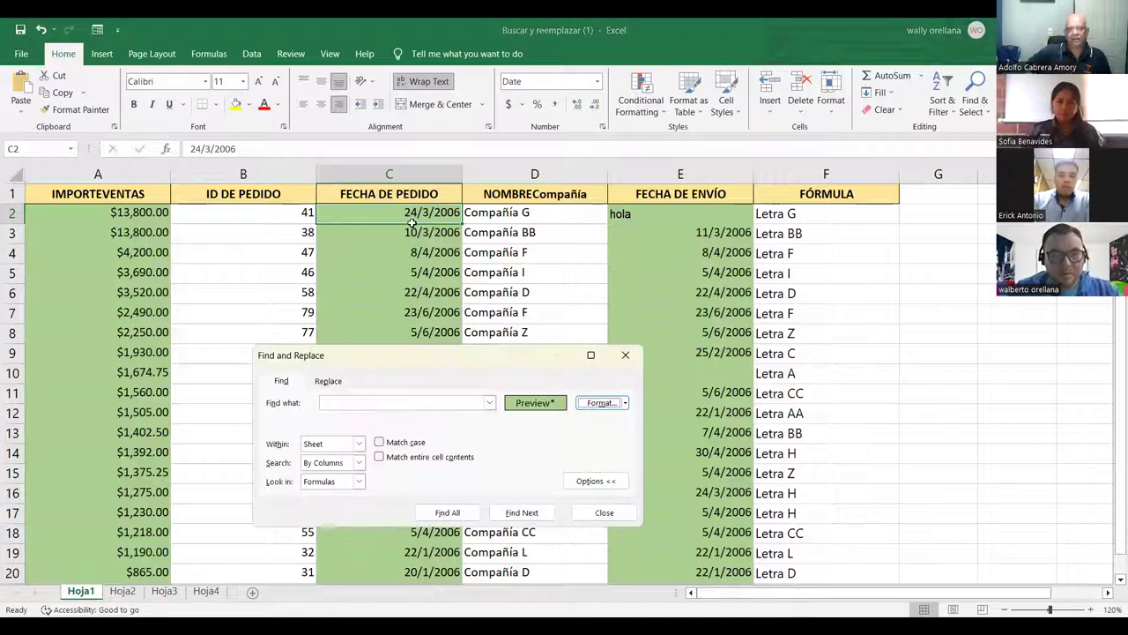
Clear the search format, pick it again from date cell C2 and find all cells with it.
{"action": "left_click", "coordinate": [625, 403]}
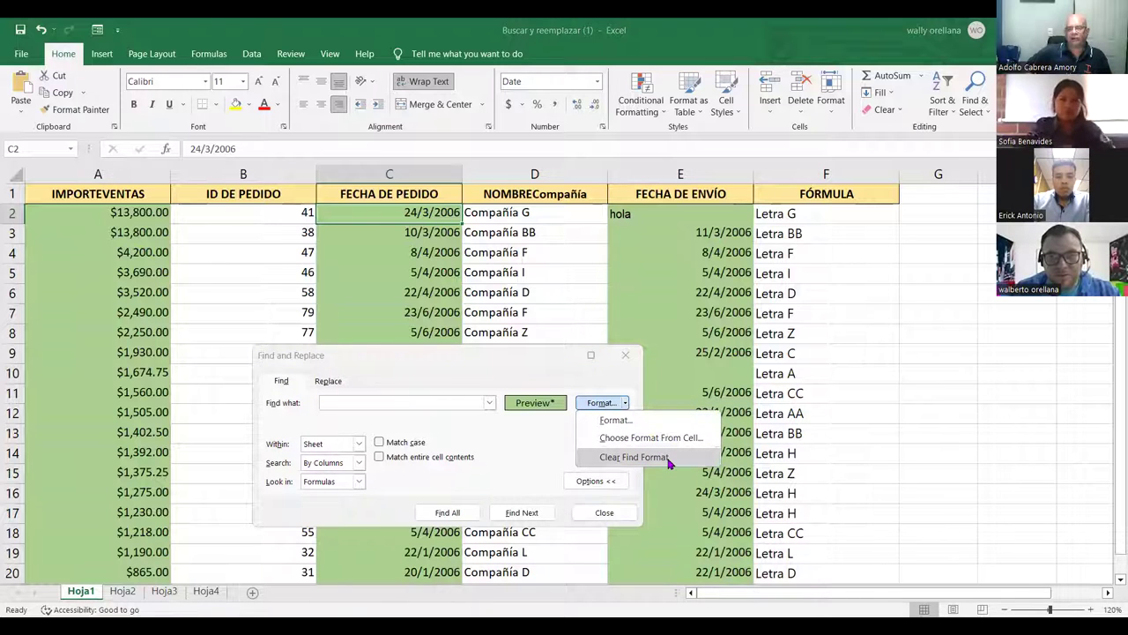
{"action": "left_click", "coordinate": [668, 459]}
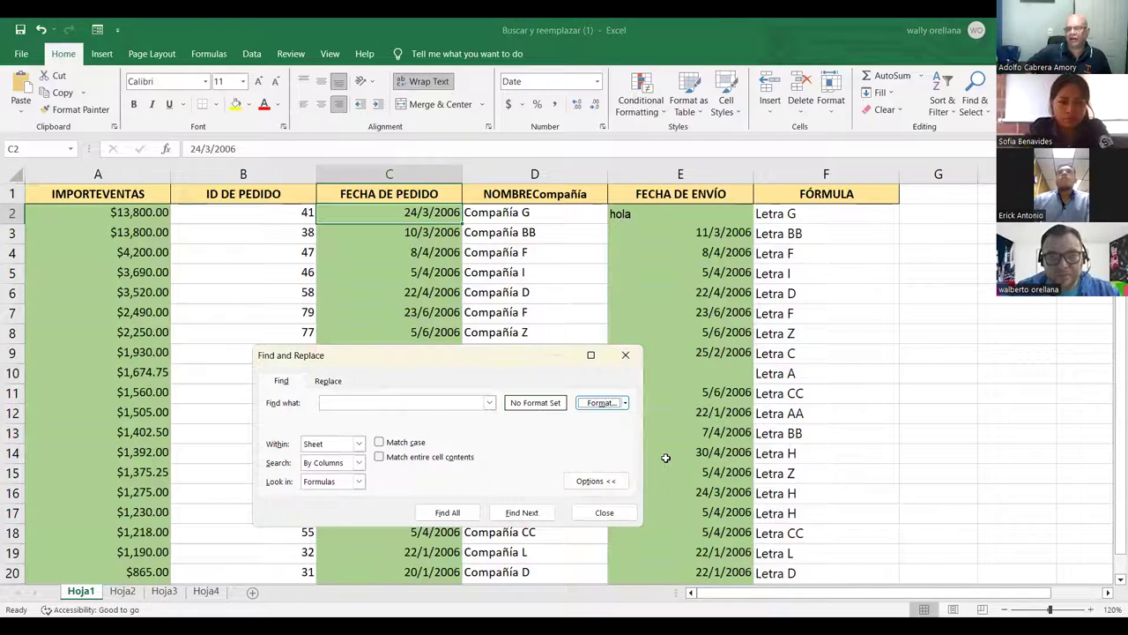
{"action": "left_click", "coordinate": [625, 402]}
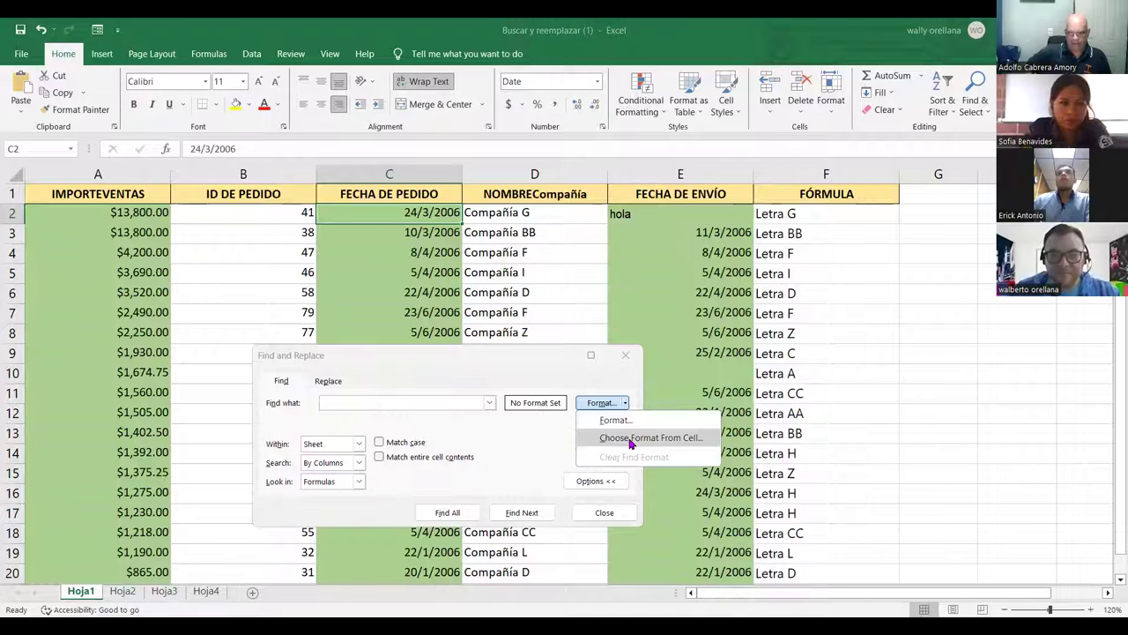
{"action": "left_click", "coordinate": [631, 440]}
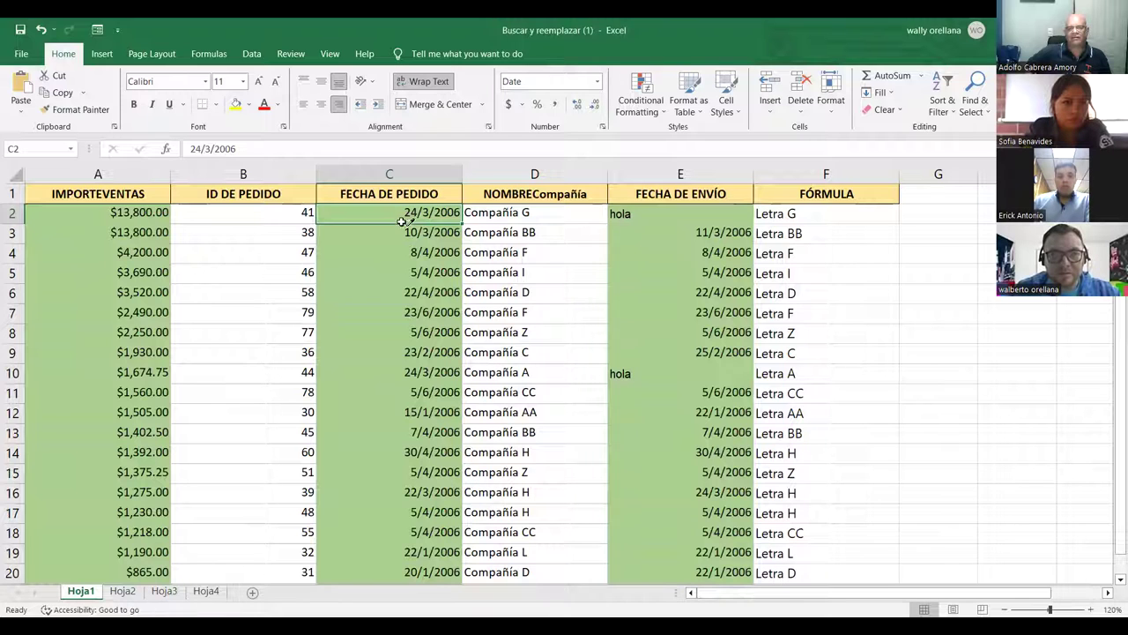
{"action": "left_click", "coordinate": [399, 216]}
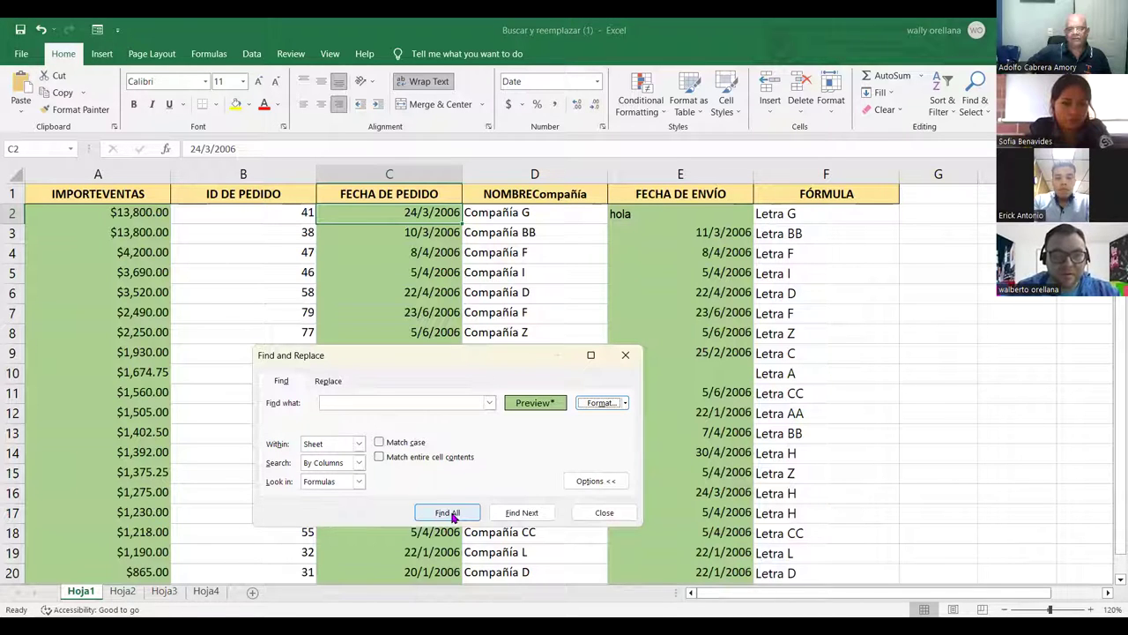
{"action": "left_click", "coordinate": [448, 513]}
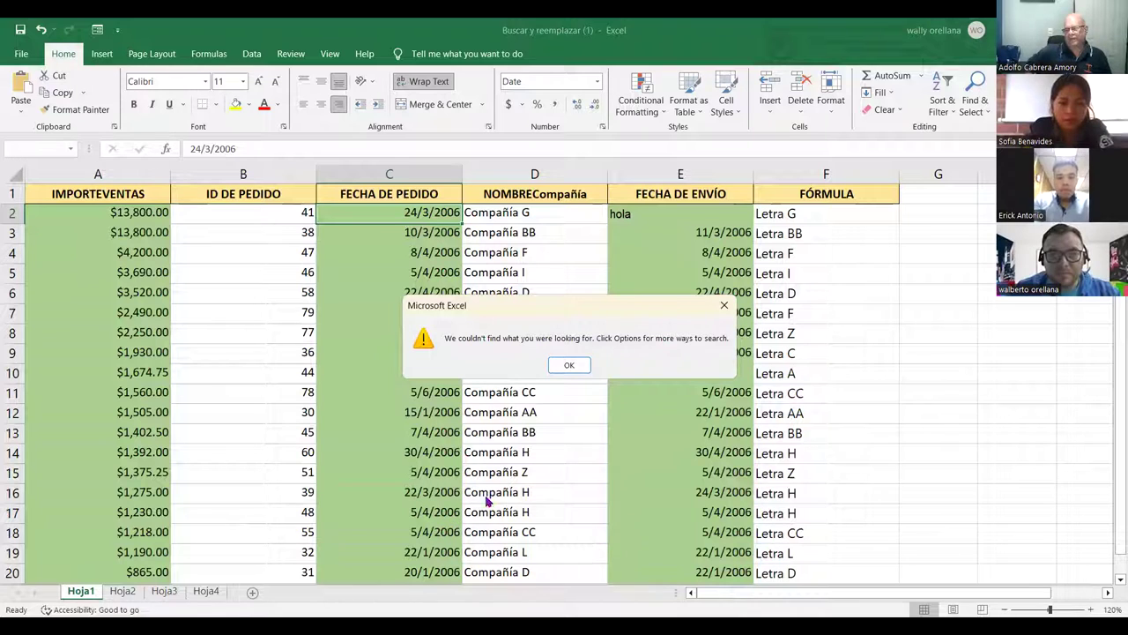
{"action": "left_click", "coordinate": [572, 365]}
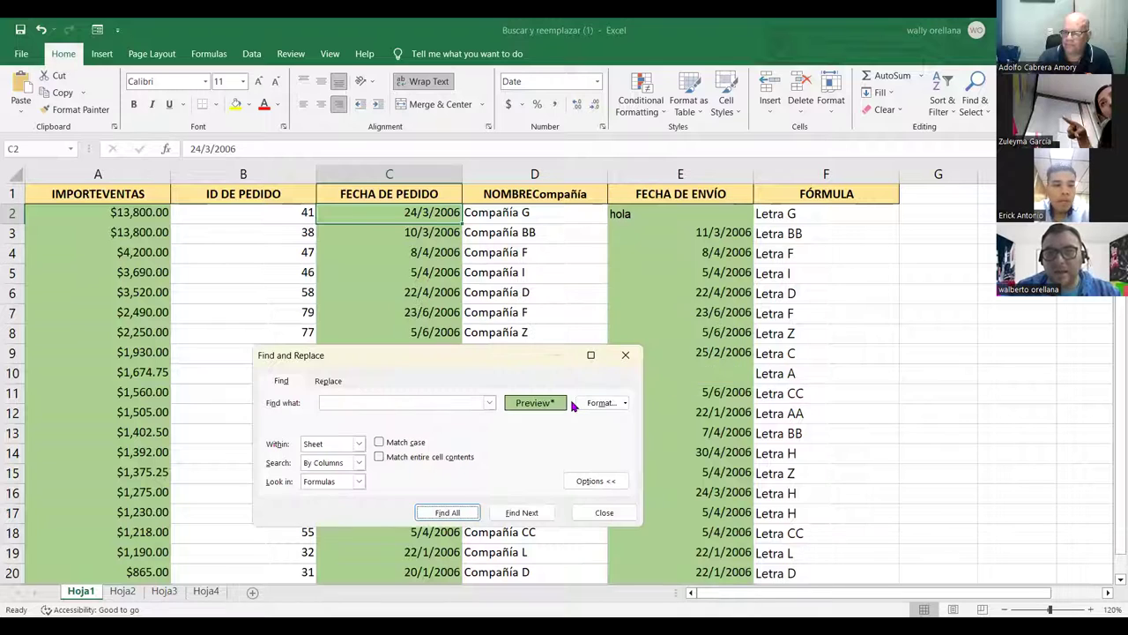
{"action": "key", "text": "Escape"}
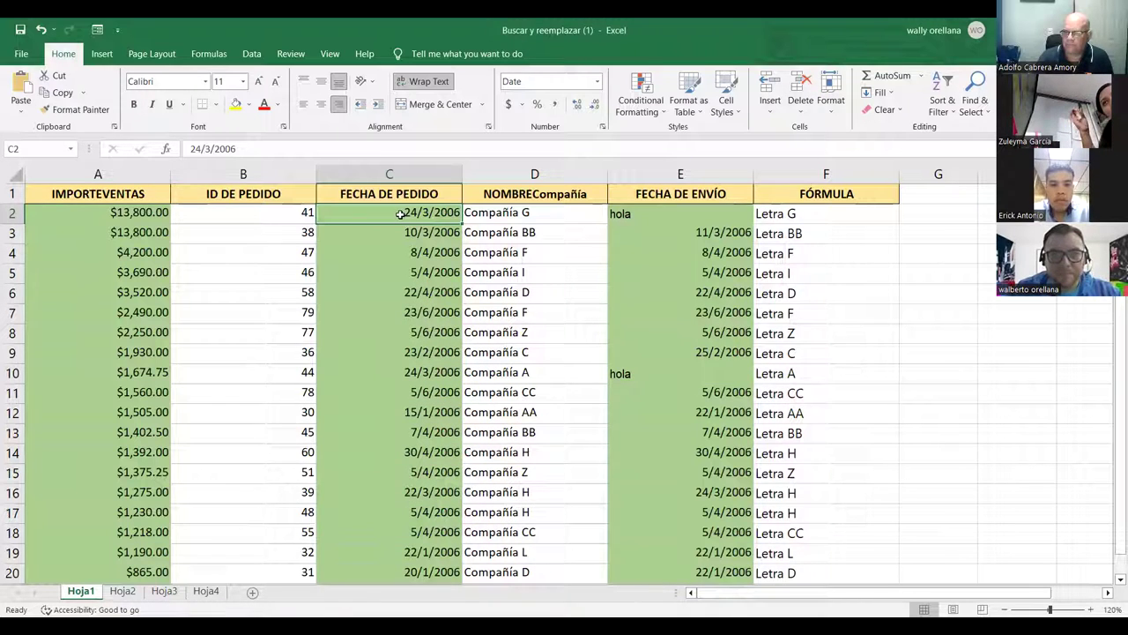
Reopen Find, clear the search format and close the dialog.
{"action": "key", "text": "ctrl+f"}
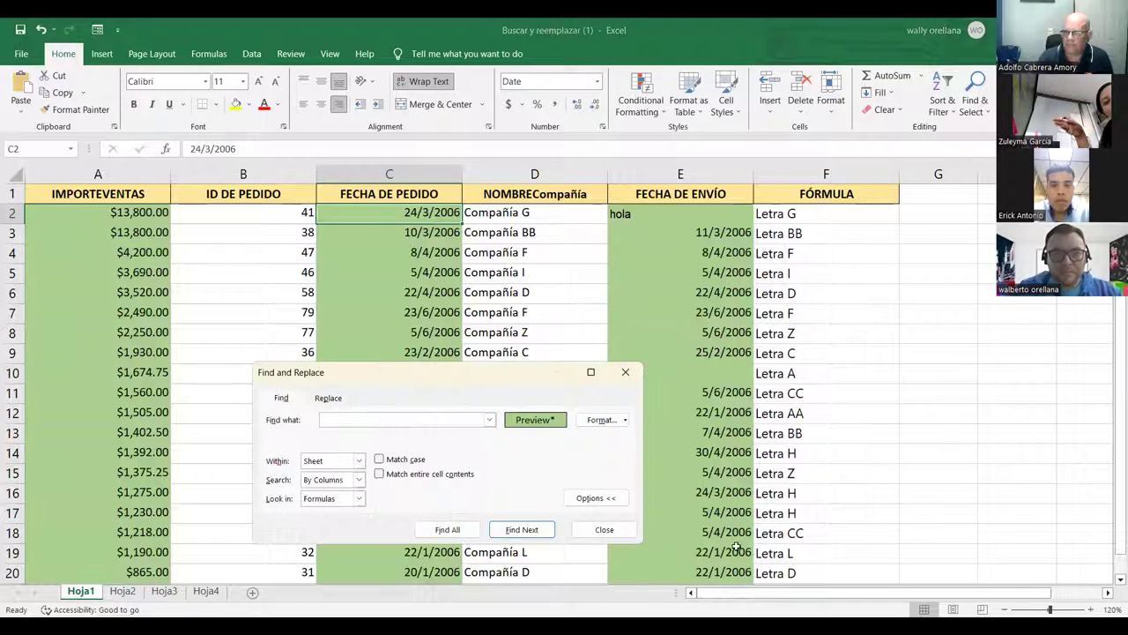
{"action": "left_click", "coordinate": [627, 421]}
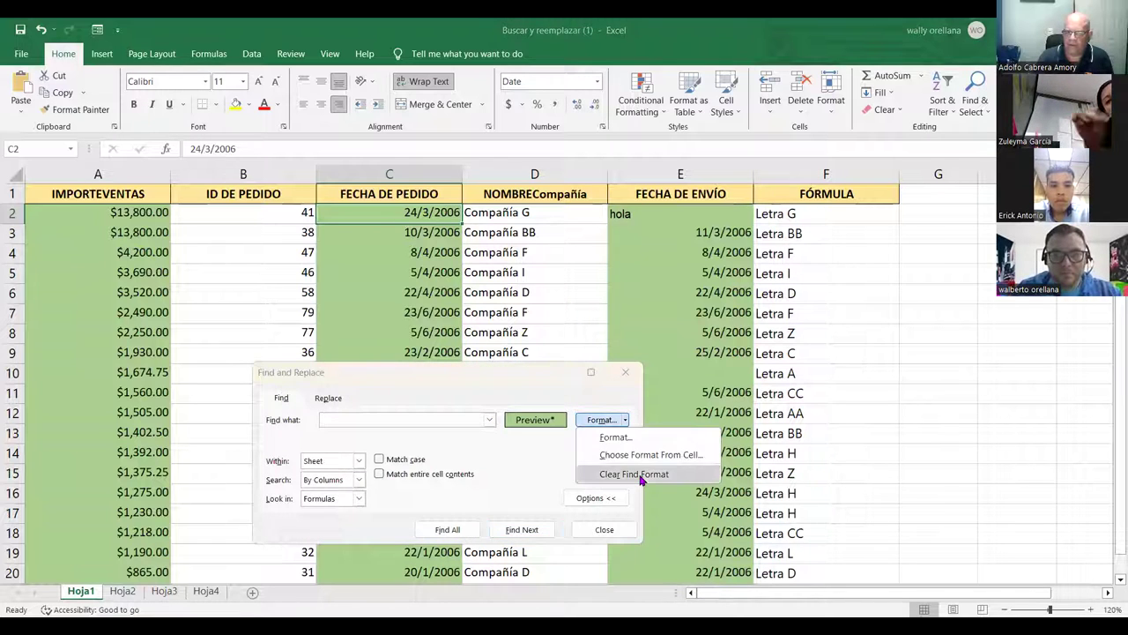
{"action": "left_click", "coordinate": [619, 474]}
{"action": "left_click", "coordinate": [625, 371]}
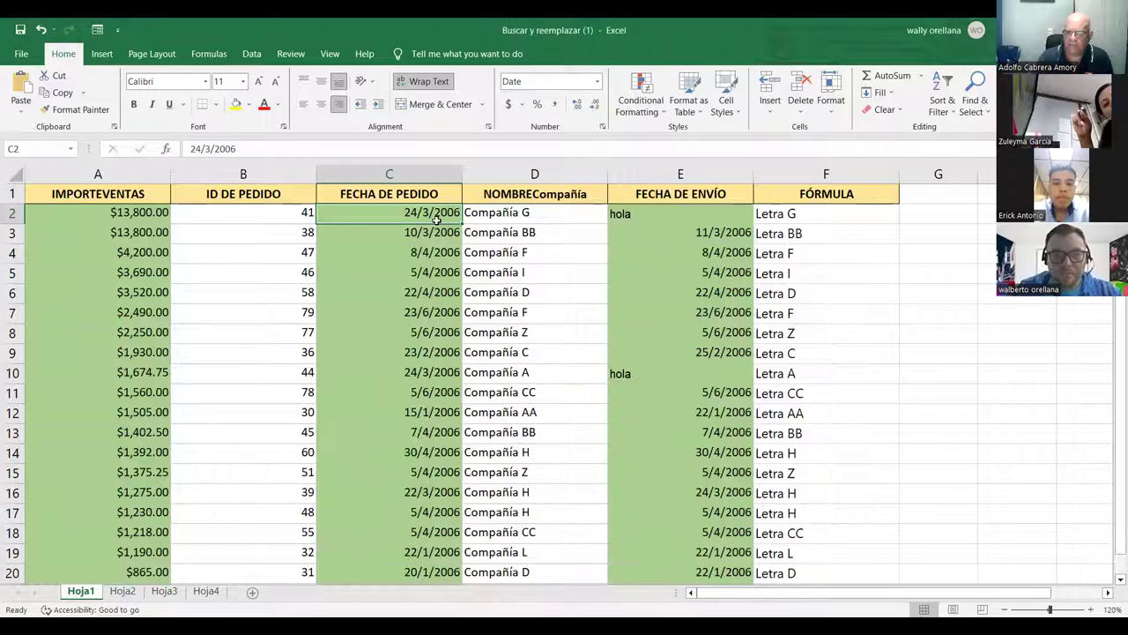
Find all cells with the format of date cell C4, with entire-cell-contents matching turned on.
{"action": "key", "text": "ctrl+f"}
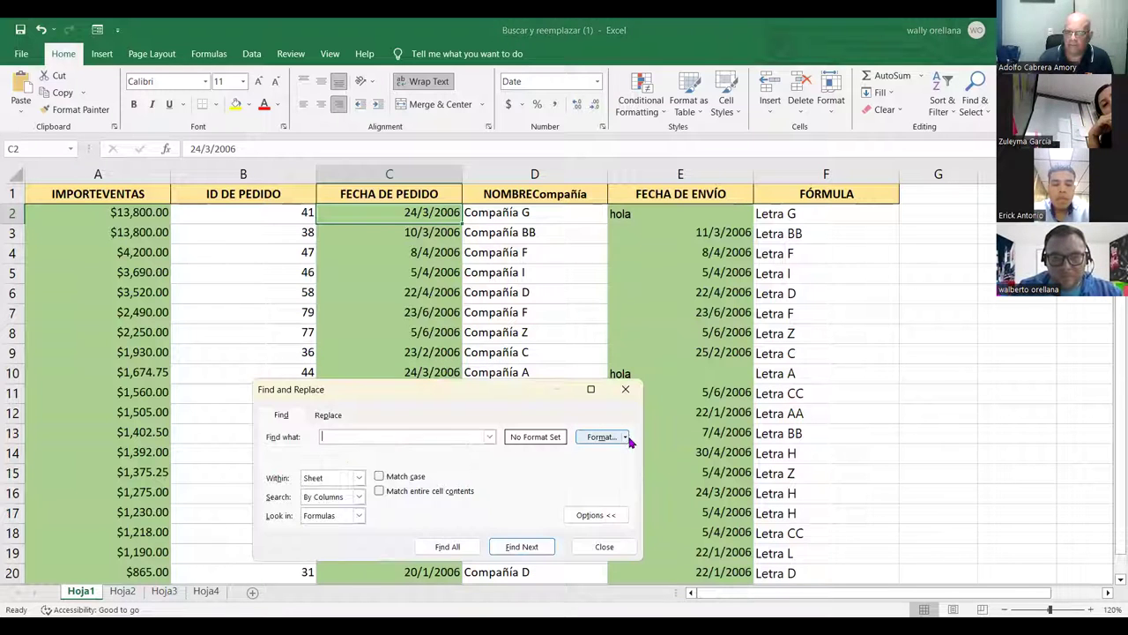
{"action": "left_click", "coordinate": [624, 438]}
{"action": "left_click", "coordinate": [637, 473]}
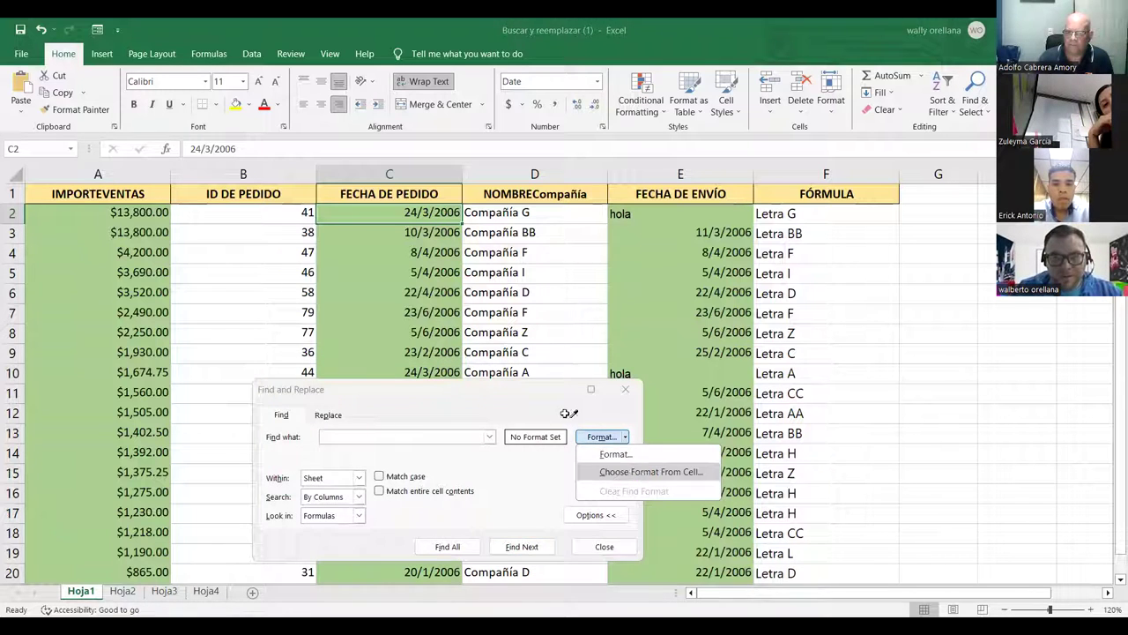
{"action": "left_click", "coordinate": [426, 253]}
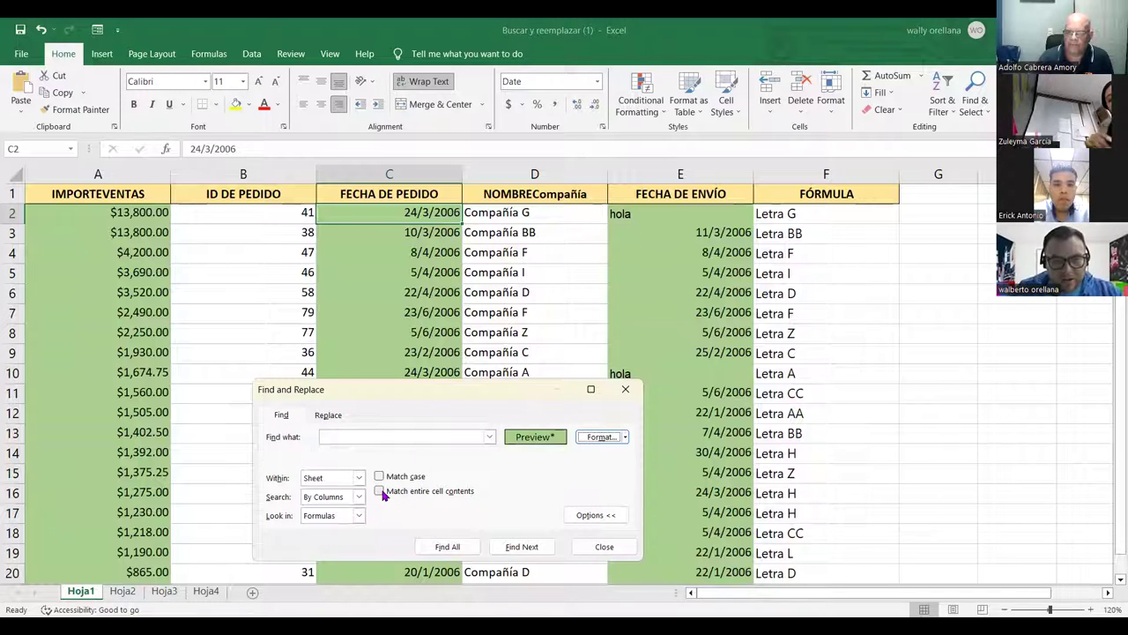
{"action": "left_click", "coordinate": [380, 491]}
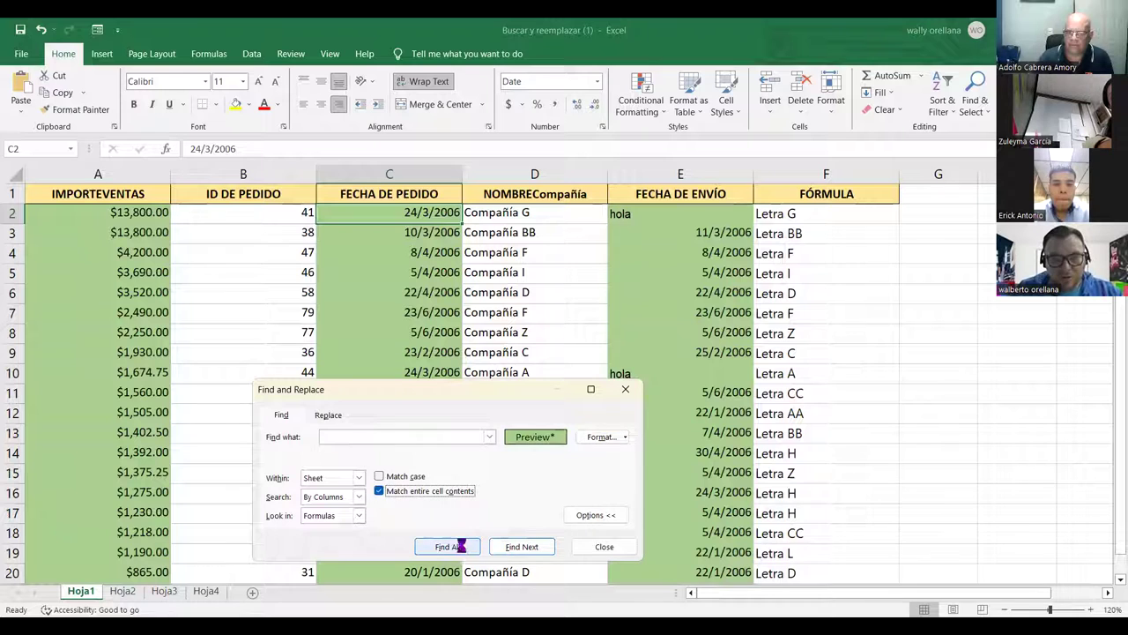
{"action": "left_click", "coordinate": [470, 540]}
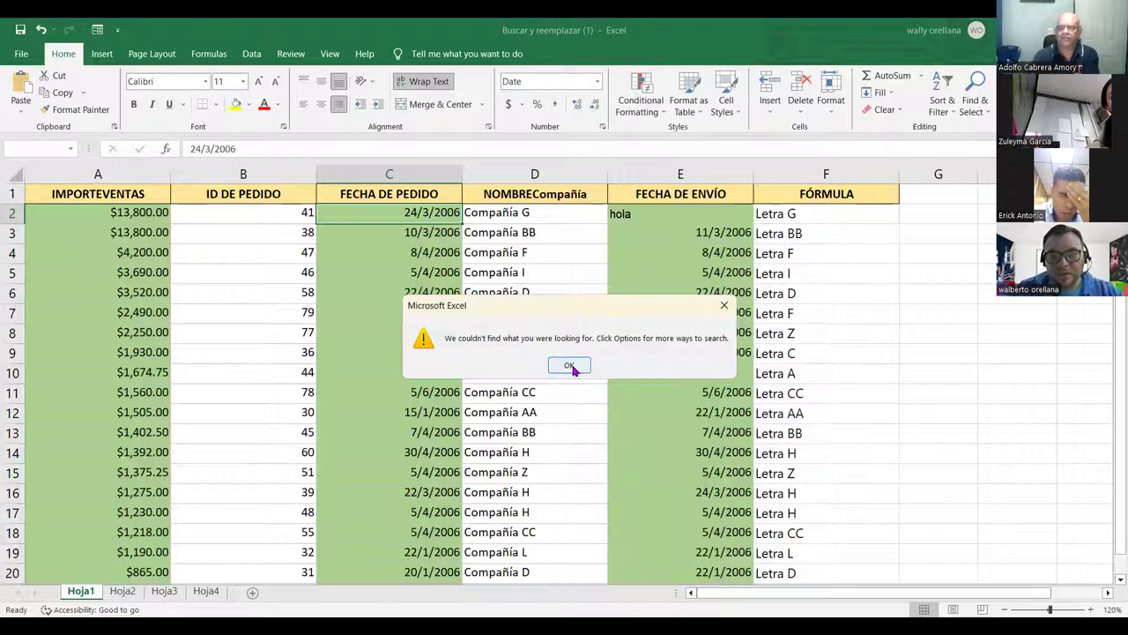
{"action": "left_click", "coordinate": [571, 367]}
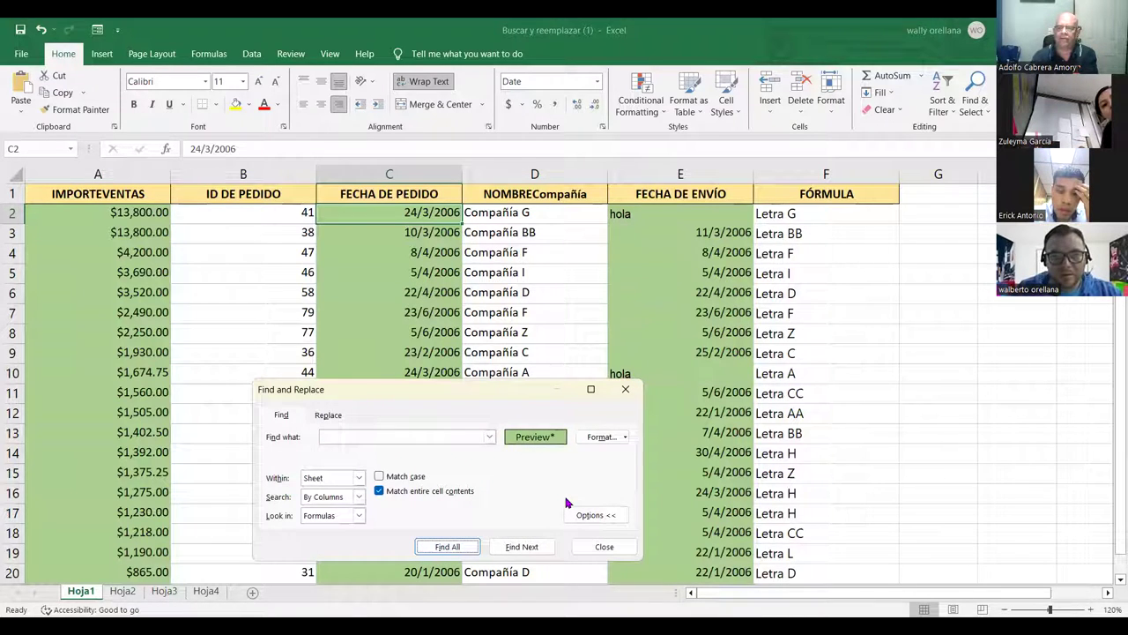
{"action": "left_click", "coordinate": [626, 390]}
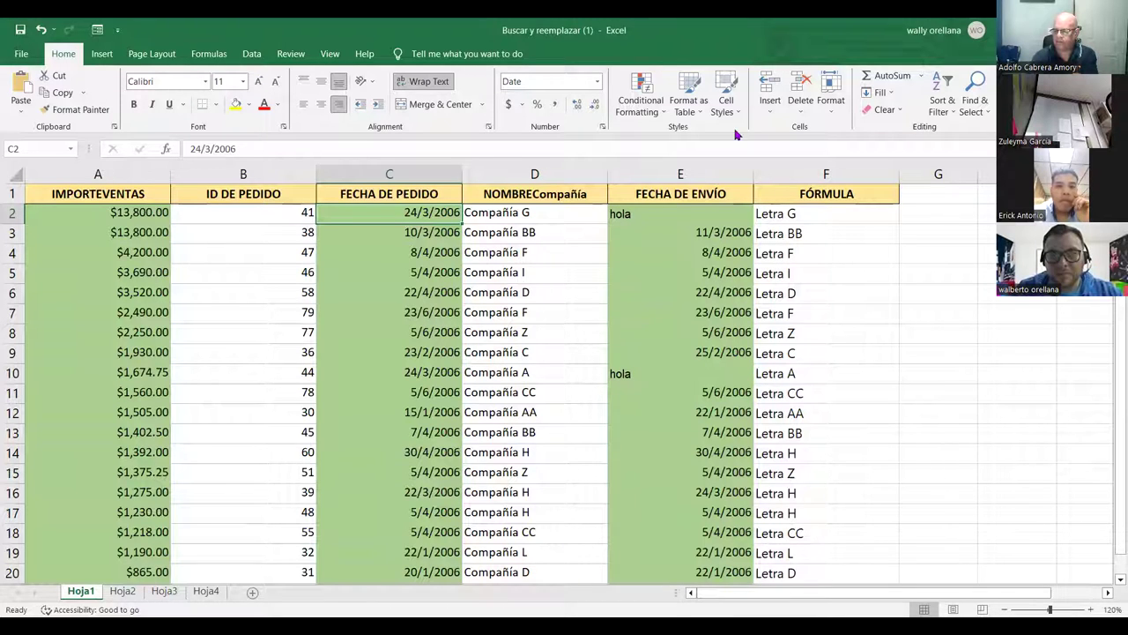
Return to cell C2, reopen Find and clear the search format taken from the date cell.
{"action": "left_click", "coordinate": [398, 252]}
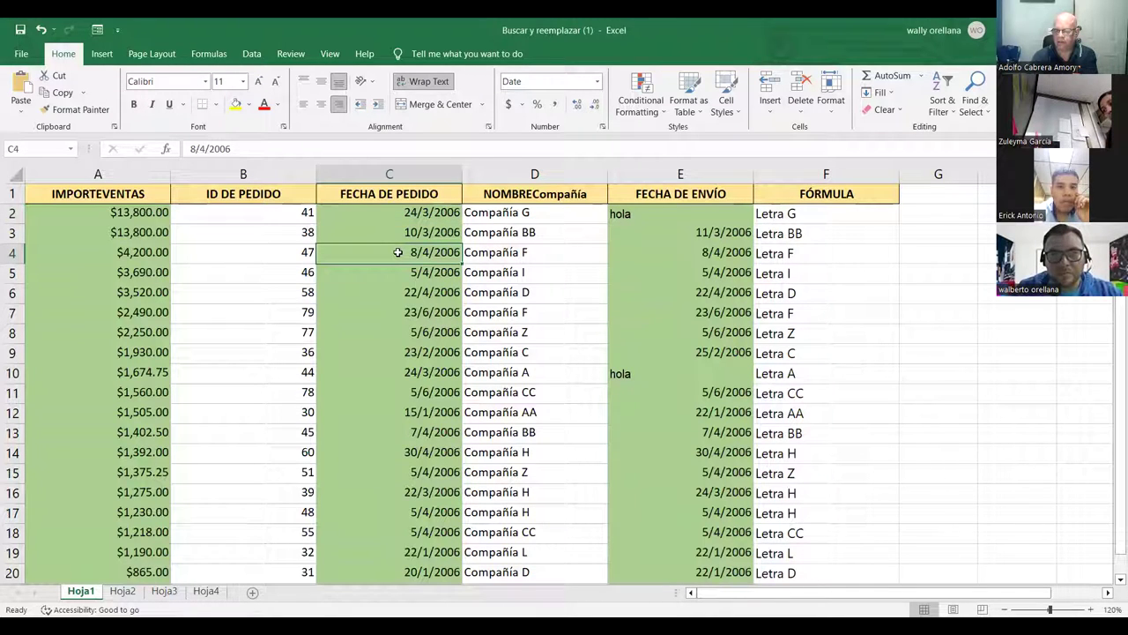
{"action": "left_click", "coordinate": [403, 213]}
{"action": "left_click", "coordinate": [415, 253]}
{"action": "left_click", "coordinate": [438, 216]}
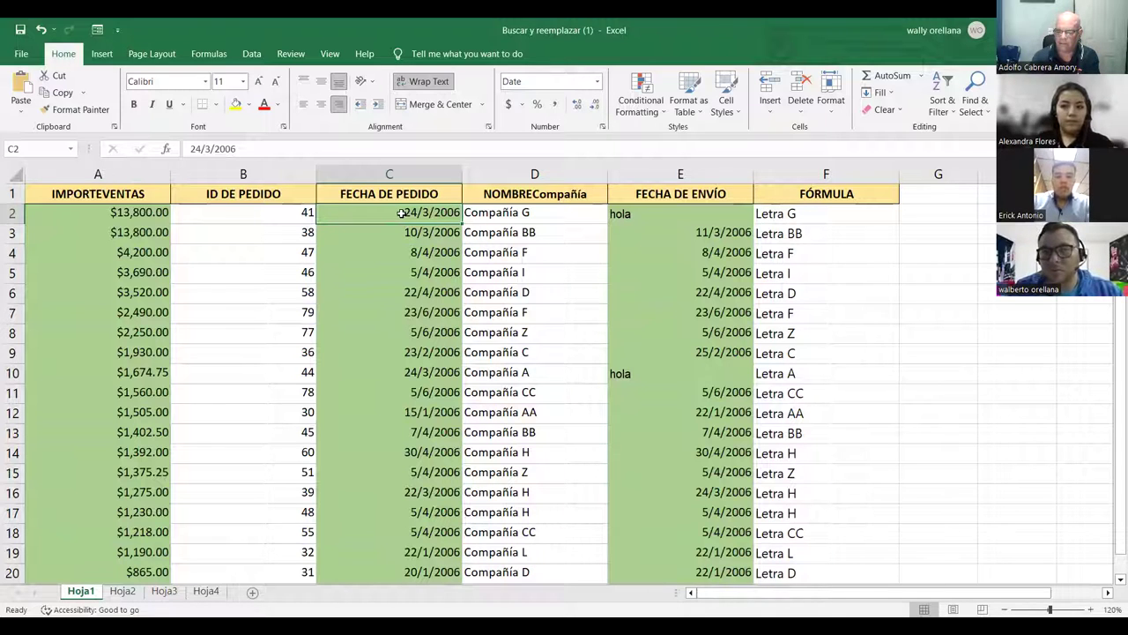
{"action": "key", "text": "ctrl+f"}
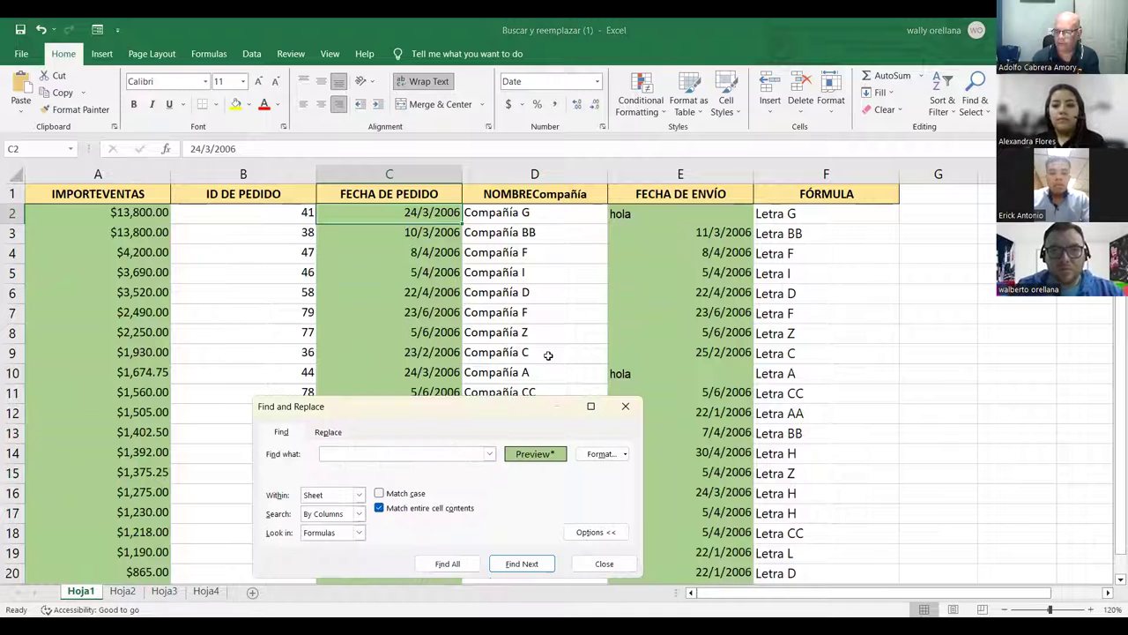
{"action": "left_click", "coordinate": [626, 455]}
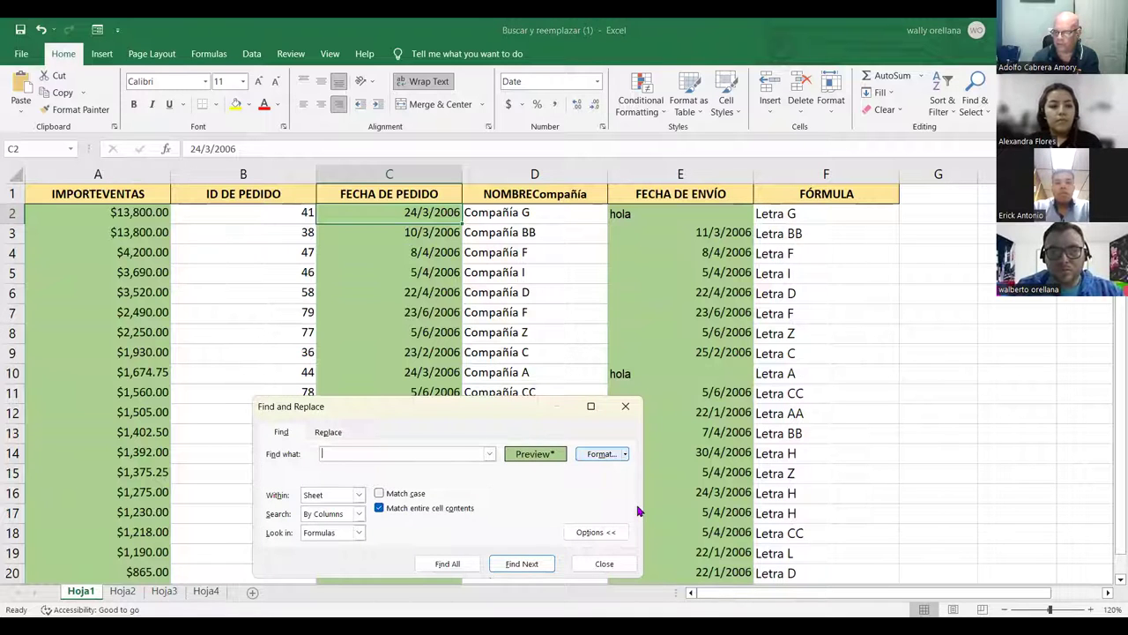
{"action": "key", "text": "Return"}
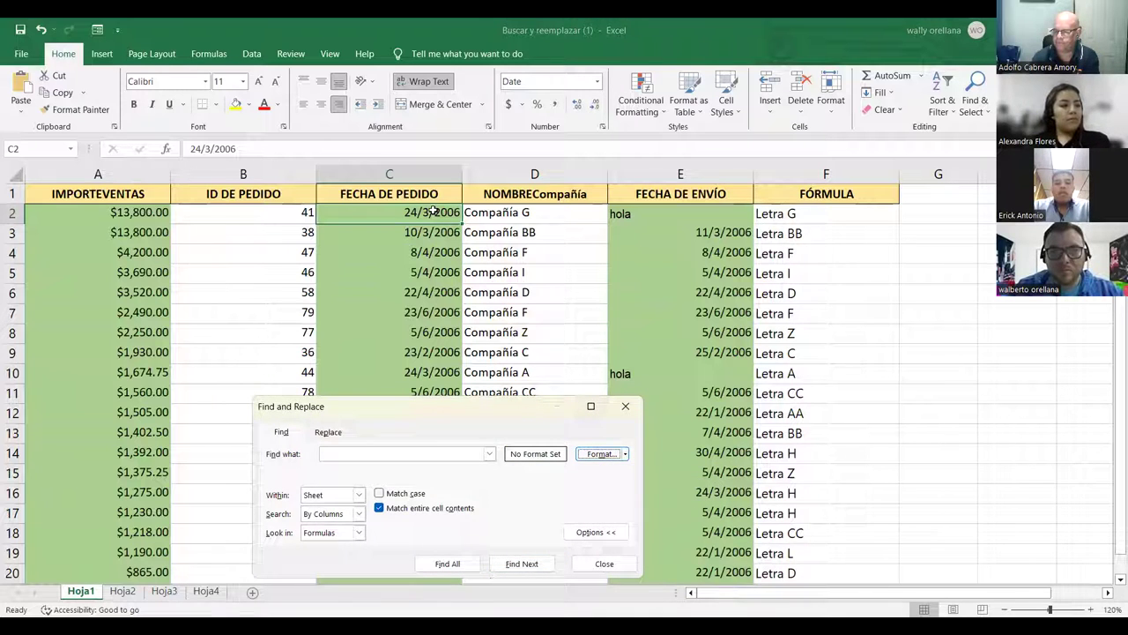
{"action": "left_click", "coordinate": [432, 214]}
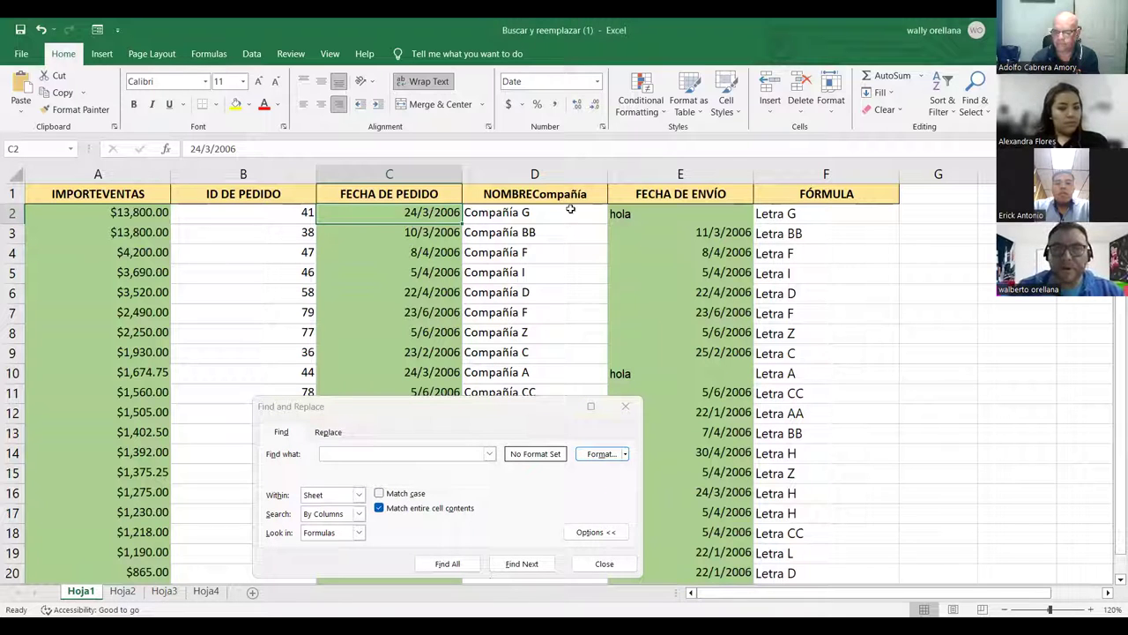